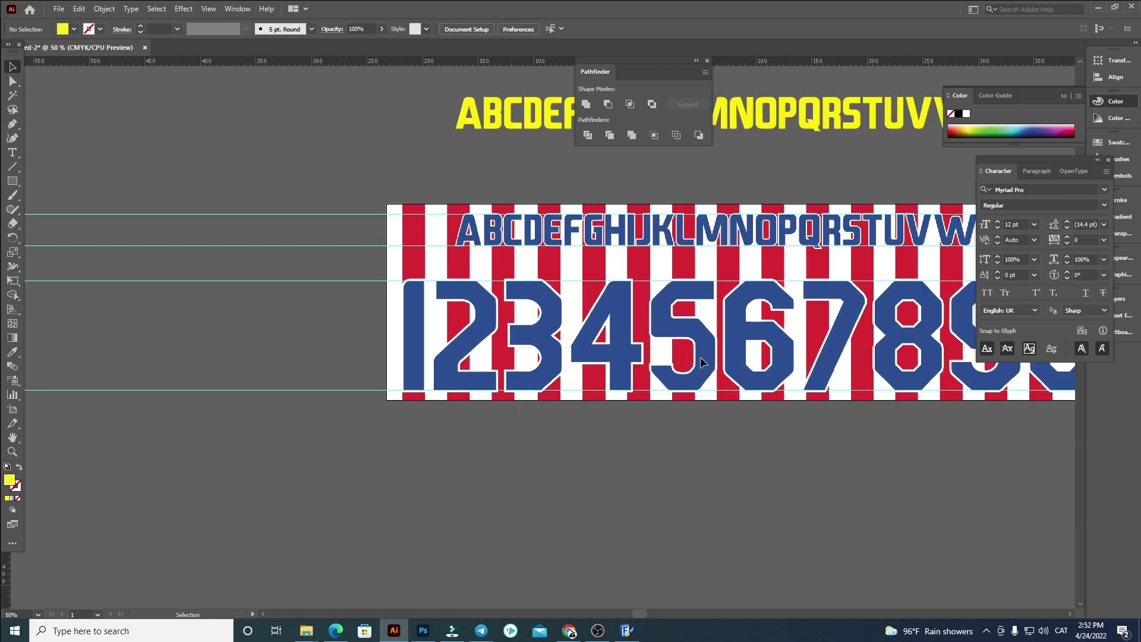
# Swap fill and stroke for an unfilled yellow outline, and trace the digit 1 with a closed four-corner Pen path
pyautogui.scroll(3, 177, 319)
pyautogui.scroll(2, 217, 345)
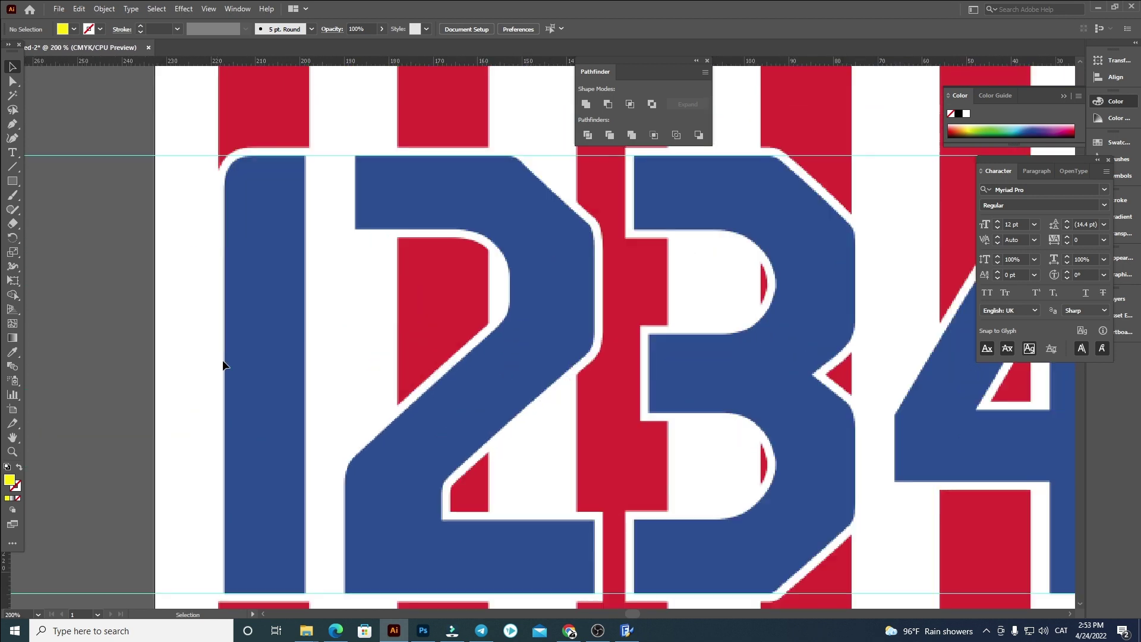
pyautogui.moveTo(271, 566); pyautogui.dragTo(430, 502)
pyautogui.scroll(1, 441, 503)
pyautogui.scroll(-2, 453, 509)
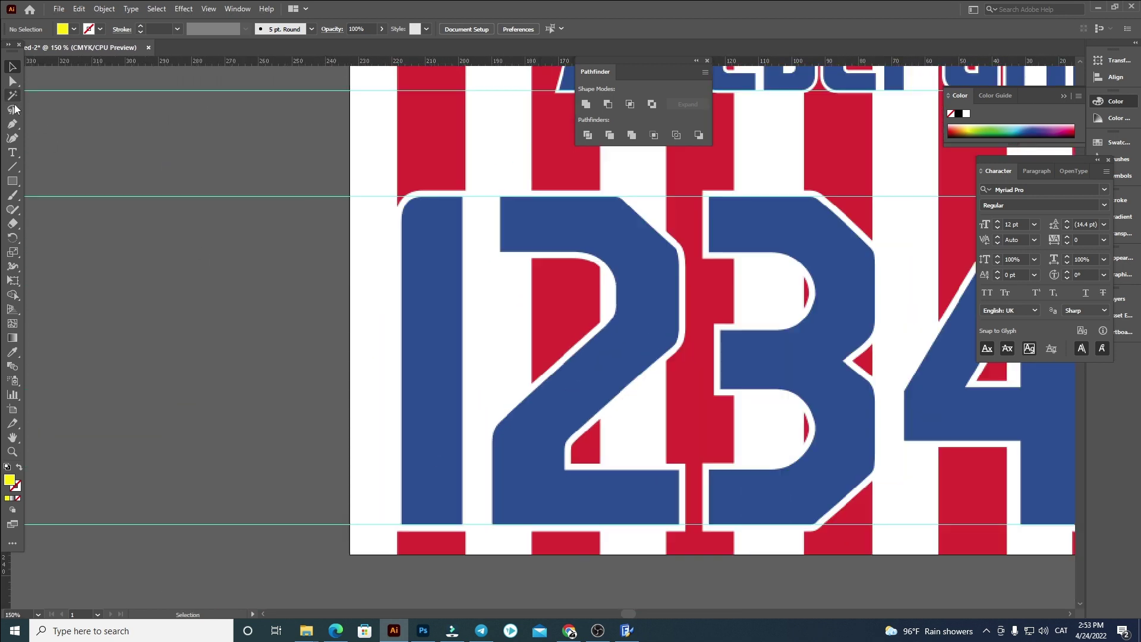
pyautogui.click(19, 468)
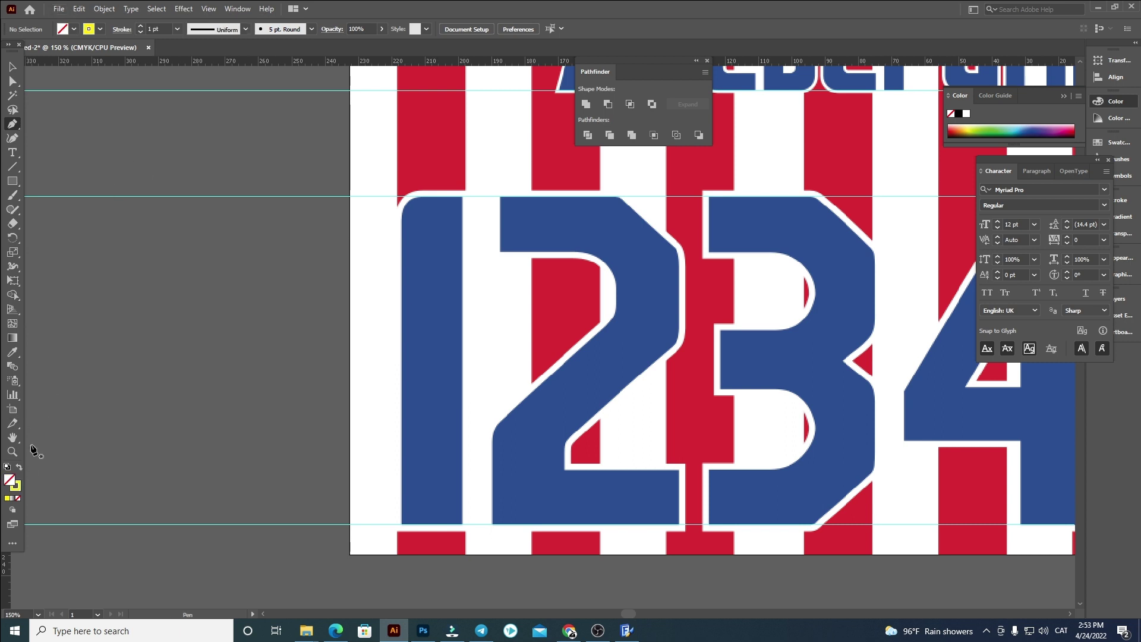
pyautogui.scroll(1, 463, 527)
pyautogui.click(462, 527)
pyautogui.click(463, 87)
pyautogui.click(380, 88)
pyautogui.click(381, 525)
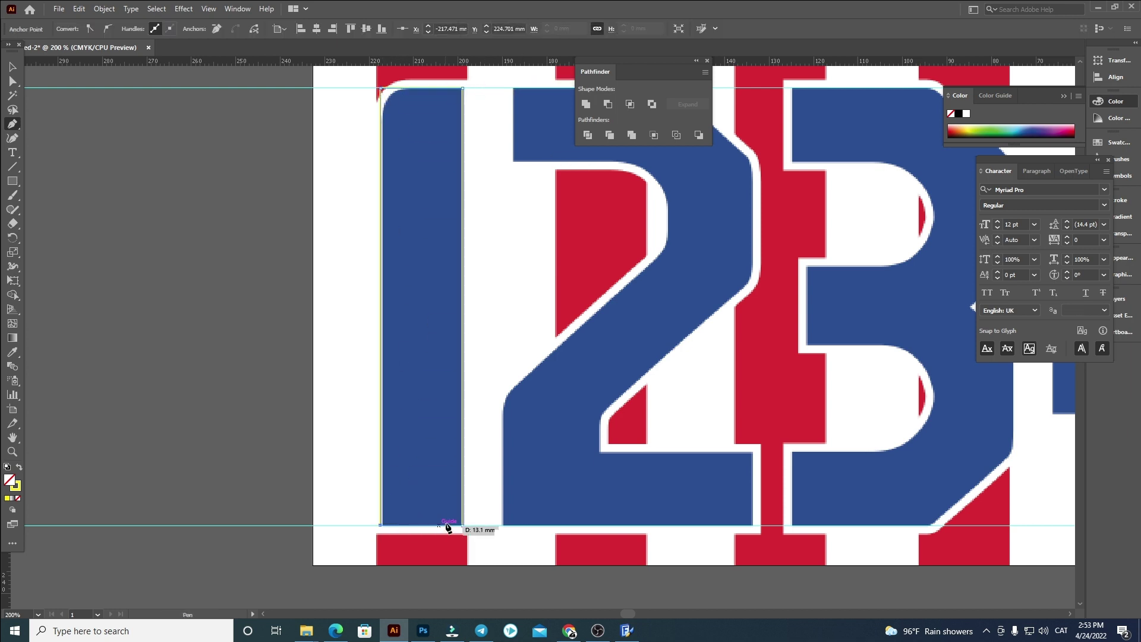
# Start a Pen outline of the digit 2, tracing the right end and upper edge of its foot and the diagonal's lower edge
pyautogui.scroll(1, 737, 535)
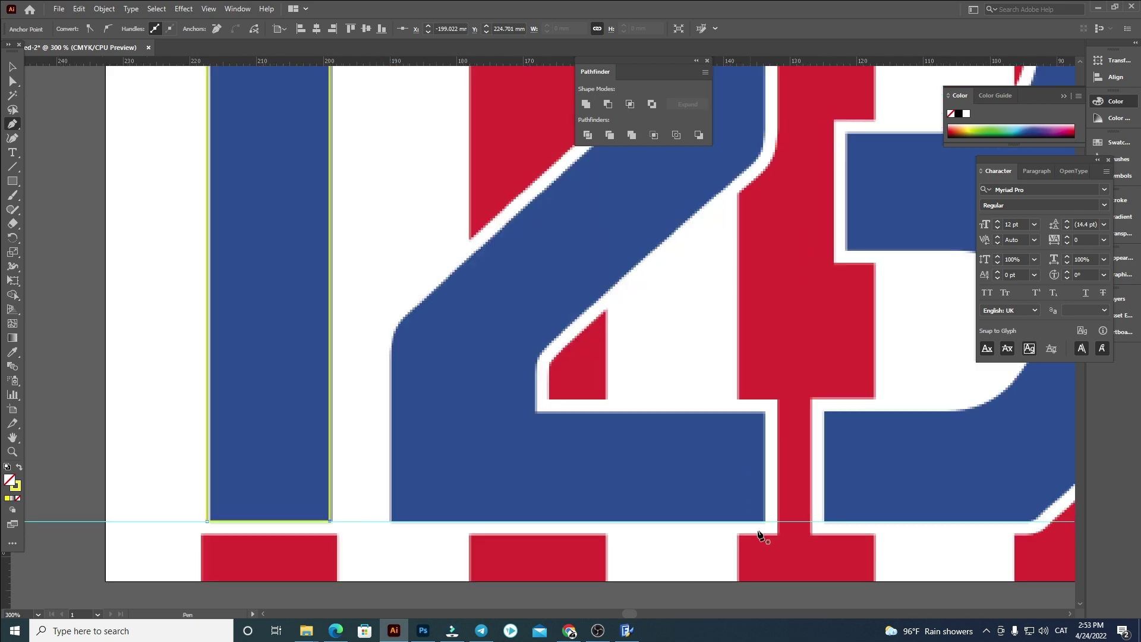
pyautogui.click(766, 411)
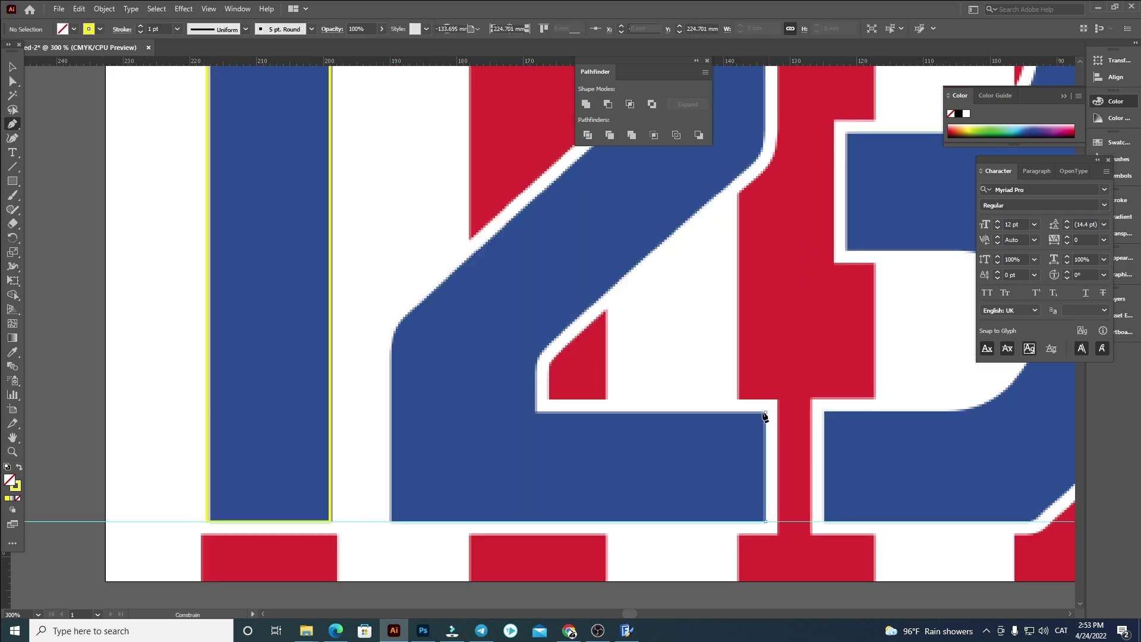
pyautogui.click(536, 412)
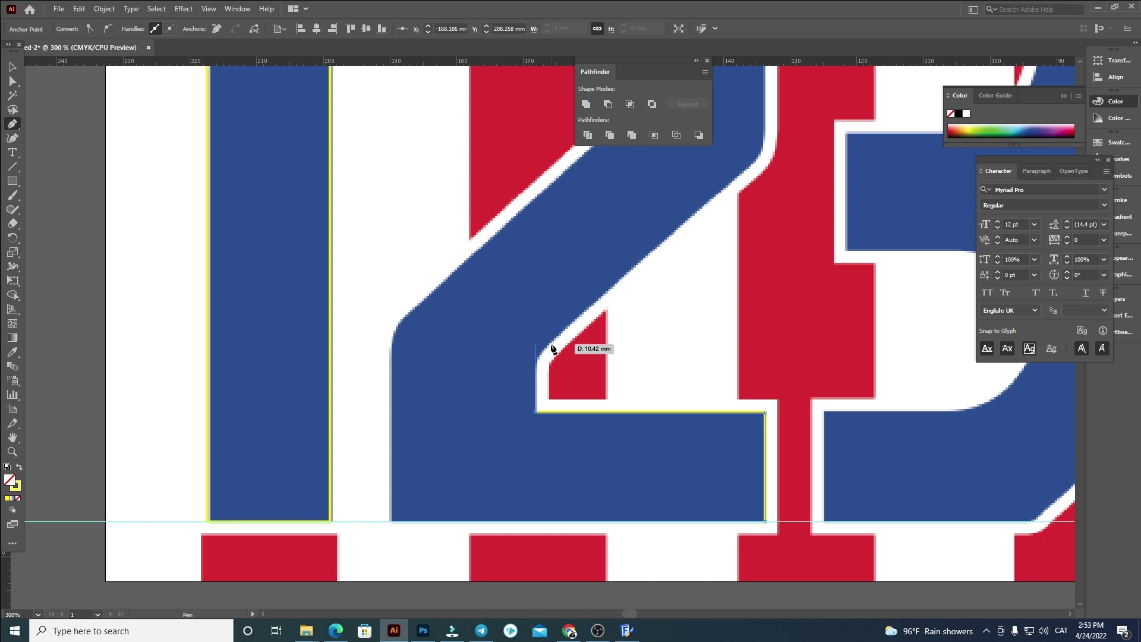
pyautogui.keyDown('shift'); pyautogui.click(548, 347); pyautogui.keyUp('shift')
pyautogui.moveTo(727, 190); pyautogui.dragTo(582, 396)
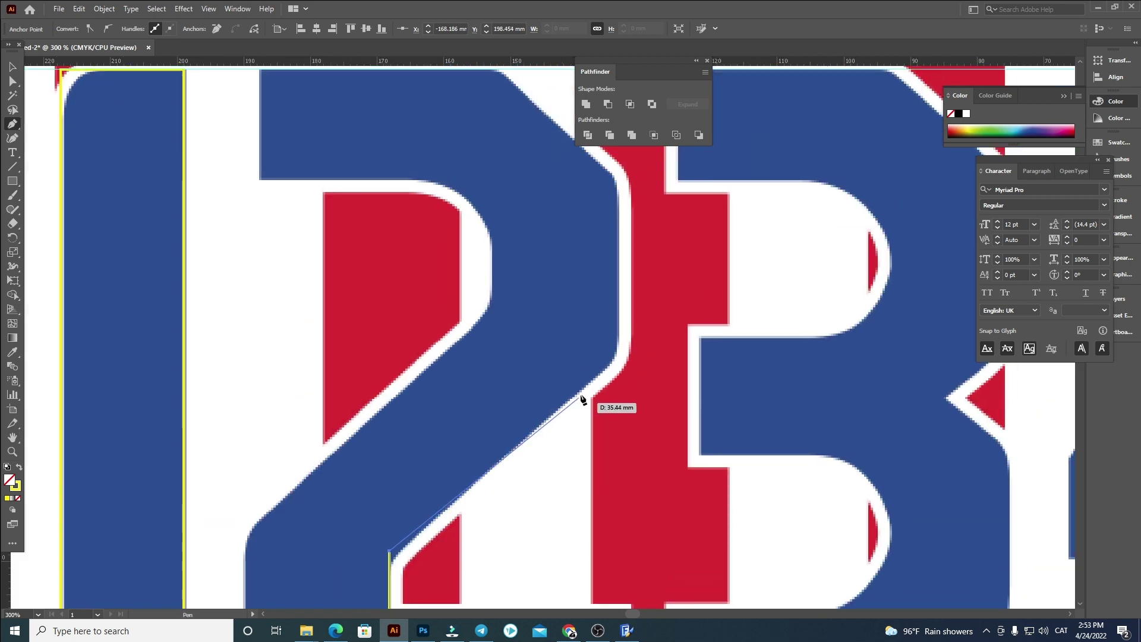
pyautogui.click(618, 361)
# Continue the digit 2 outline up its right side, around the top arm and down the inner edge with square corners
pyautogui.scroll(5, 621, 351)
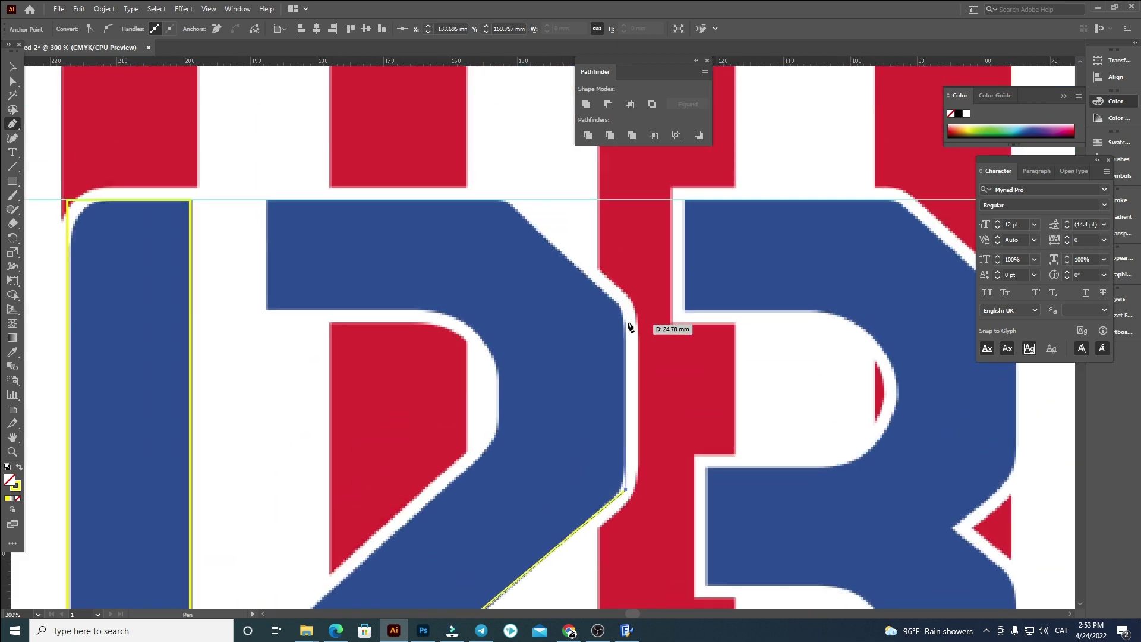
pyautogui.click(626, 308)
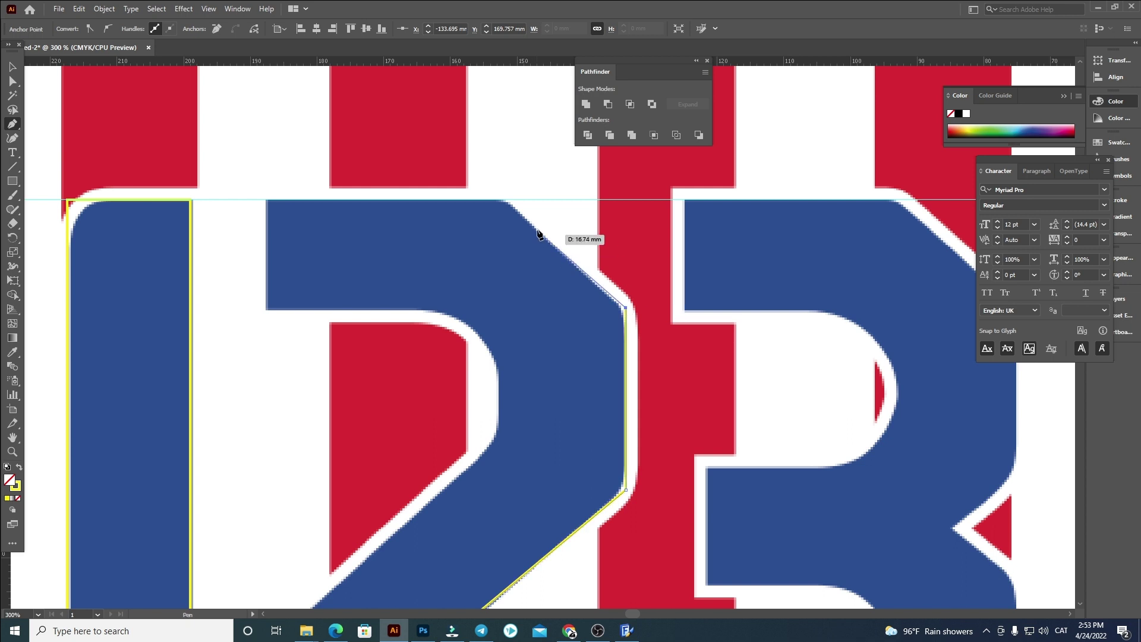
pyautogui.click(507, 201)
pyautogui.click(265, 201)
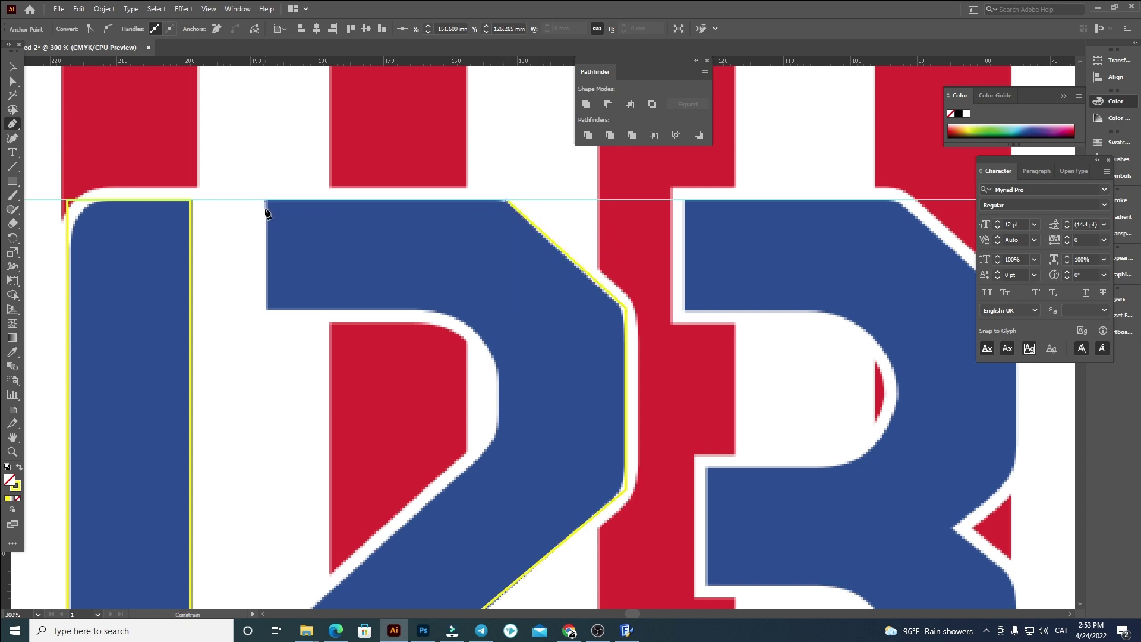
pyautogui.keyDown('shift'); pyautogui.click(281, 310); pyautogui.keyUp('shift')
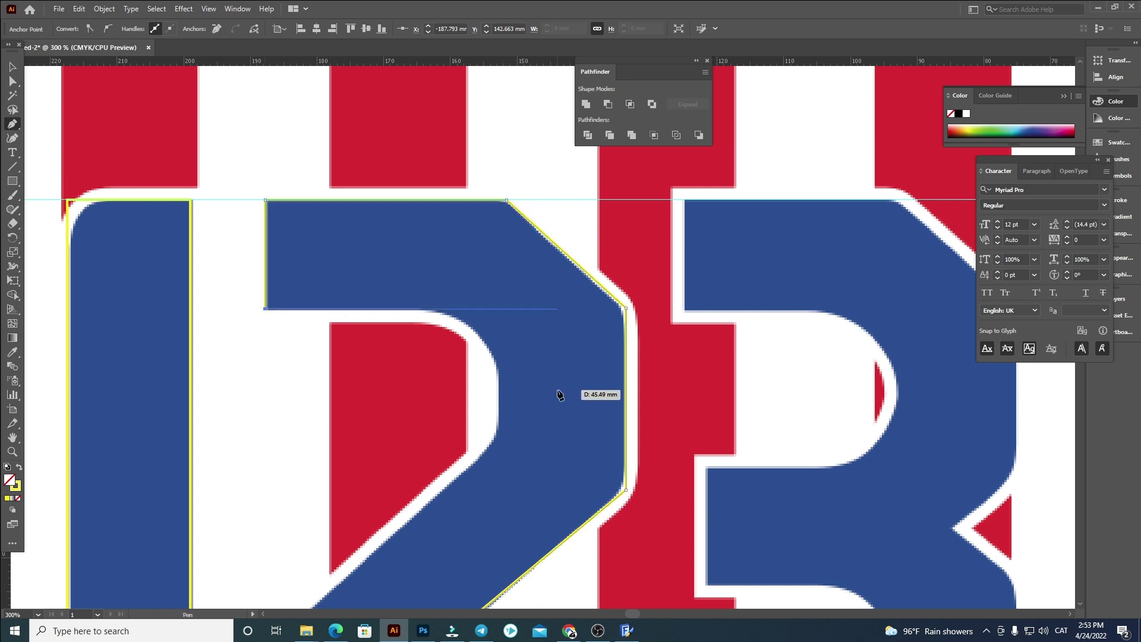
pyautogui.keyDown('shift'); pyautogui.click(498, 376); pyautogui.keyUp('shift')
pyautogui.keyDown('shift'); pyautogui.click(495, 448); pyautogui.keyUp('shift')
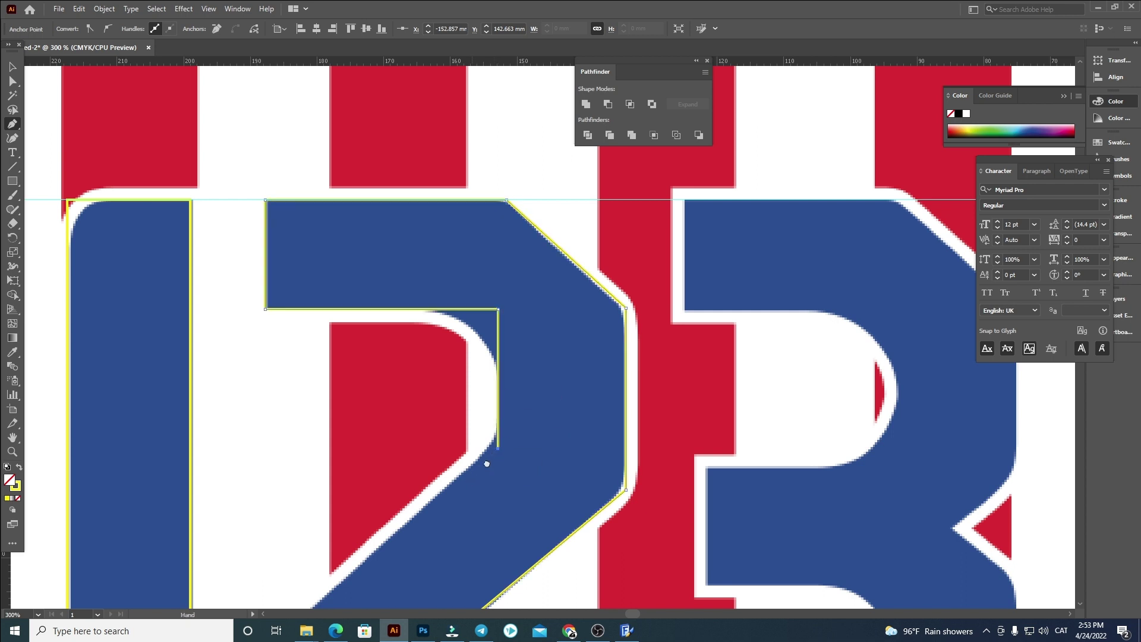
# Trace the diagonal's upper edge, the lower-left side and the base of the digit 2, closing the path
pyautogui.moveTo(471, 479); pyautogui.dragTo(643, 250)
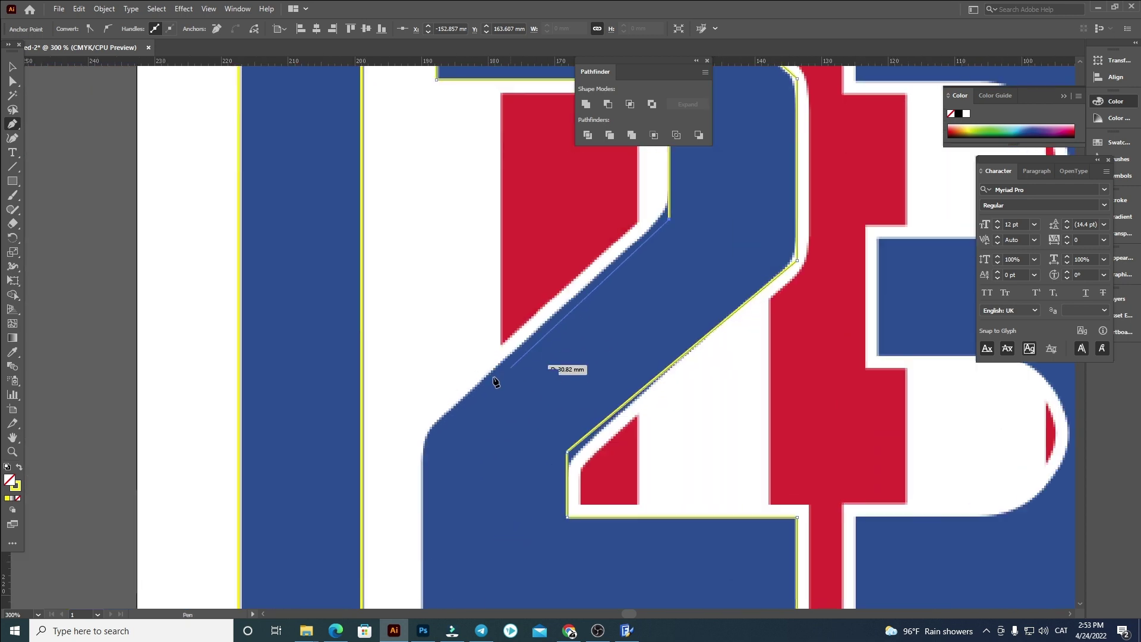
pyautogui.click(426, 430)
pyautogui.scroll(-3, 428, 452)
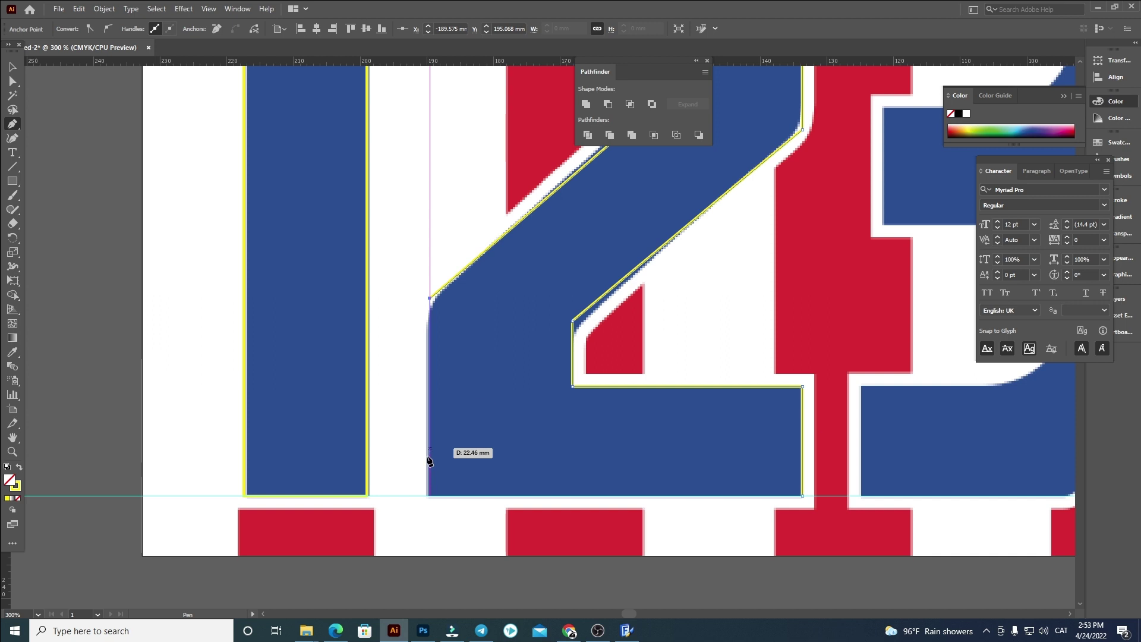
pyautogui.click(430, 496)
pyautogui.click(802, 497)
# Move the digit 2 outline's anchor where the inner edge meets the diagonal slightly up to fit the artwork
pyautogui.scroll(3, 655, 256)
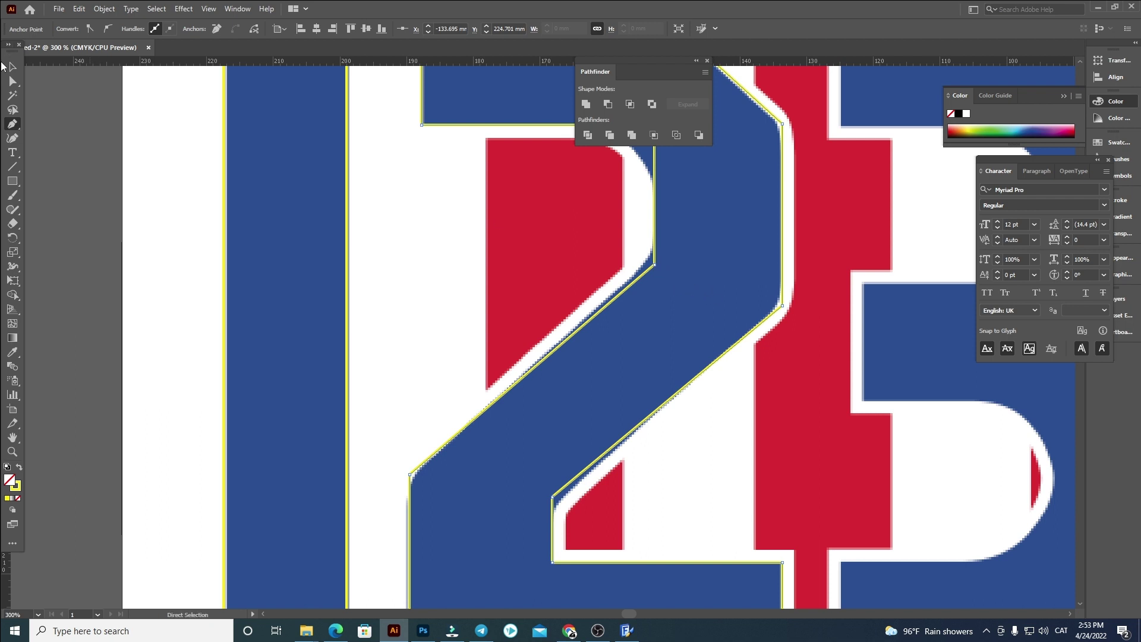
pyautogui.press('super+space')
pyautogui.press('a')
pyautogui.moveTo(654, 264)
pyautogui.mouseDown()
pyautogui.moveTo(662, 257)
pyautogui.moveTo(645, 256)
pyautogui.mouseUp()
pyautogui.scroll(1, 660, 253)
pyautogui.scroll(1, 658, 253)
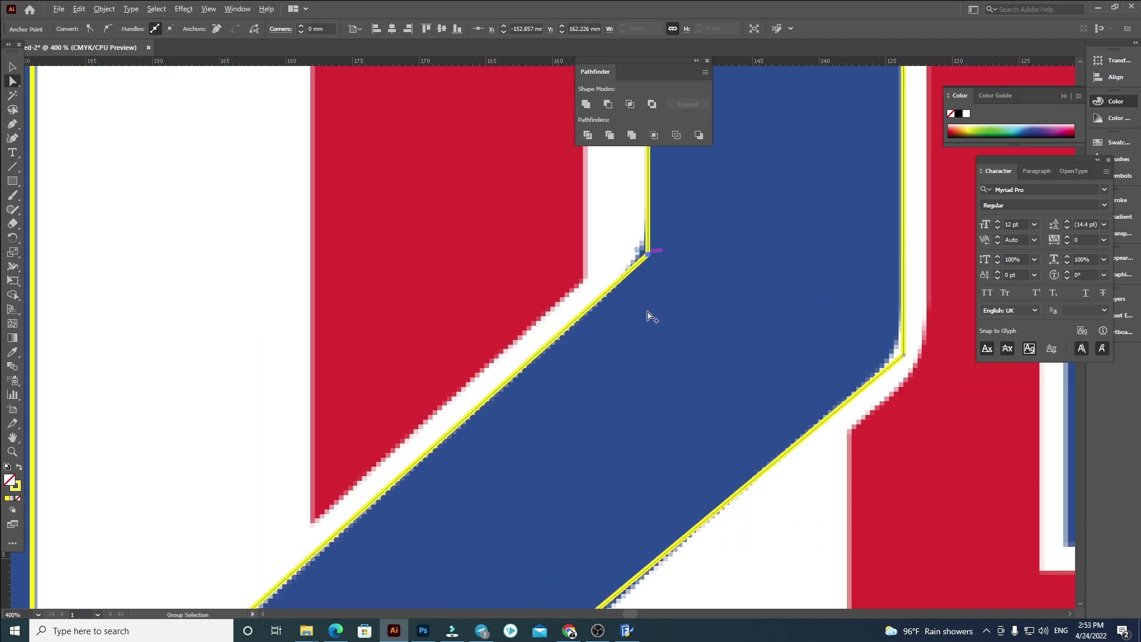
pyautogui.scroll(-2, 451, 331)
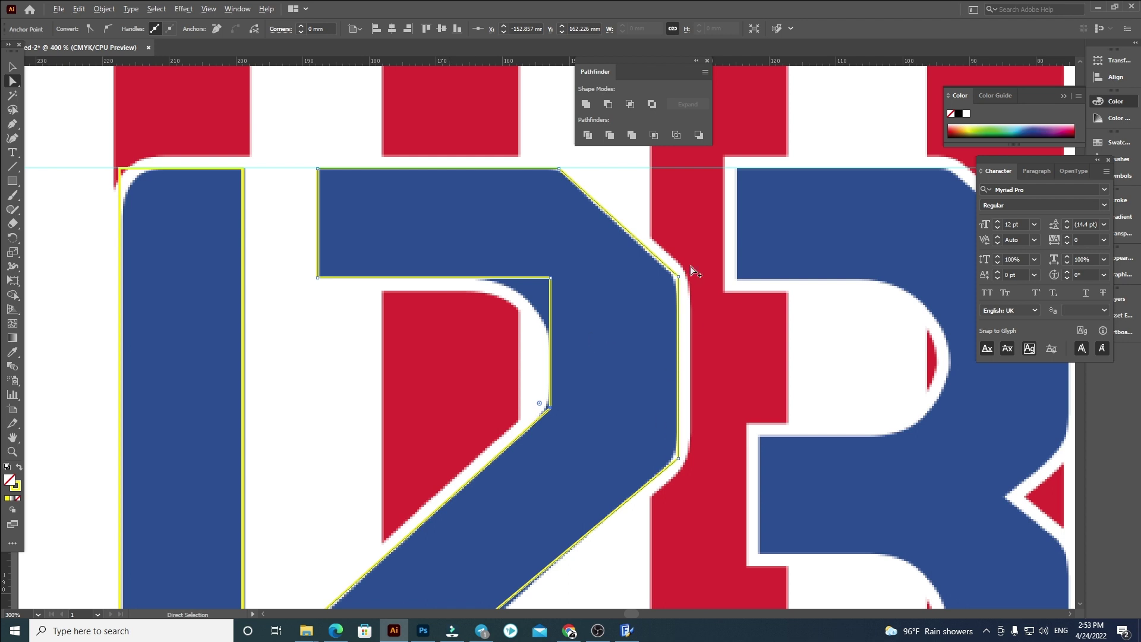
# Move the digit 2 outline's upper-right anchor and the foot's inner-corner anchor slightly down, and deselect the path
pyautogui.scroll(3, 691, 268)
pyautogui.click(660, 292)
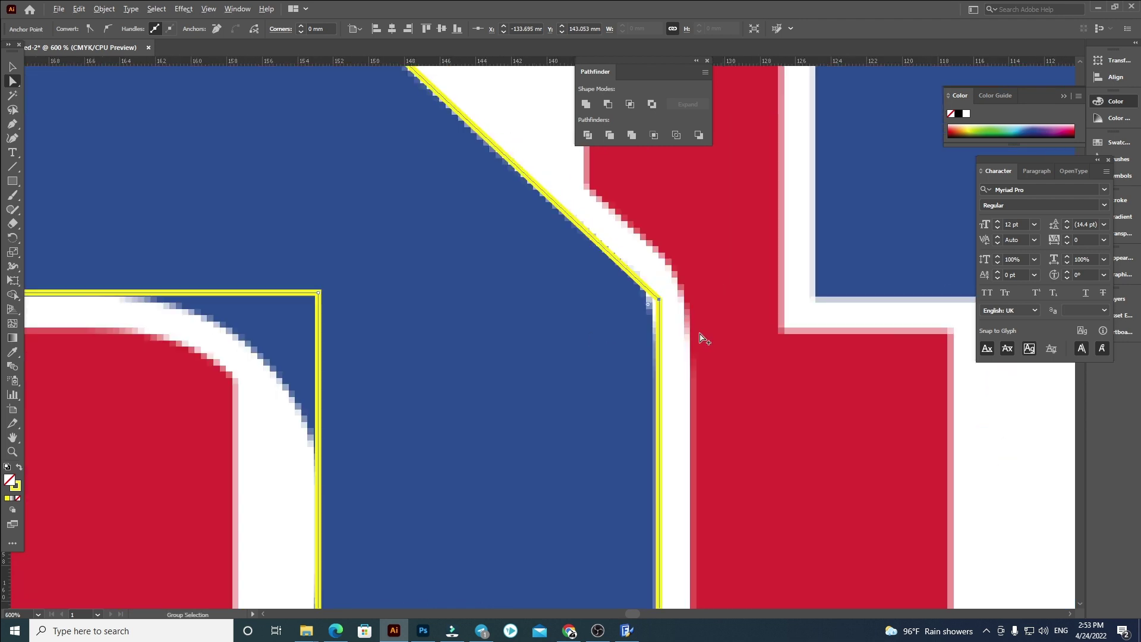
pyautogui.scroll(-2, 683, 449)
pyautogui.scroll(-3, 678, 257)
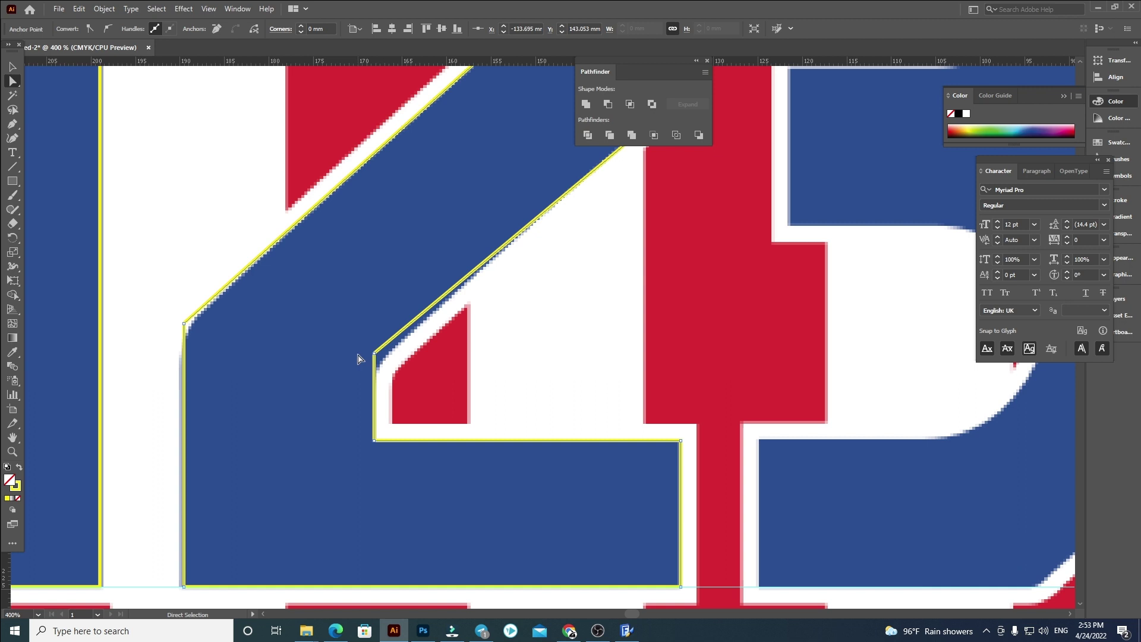
pyautogui.moveTo(375, 354); pyautogui.dragTo(375, 365)
pyautogui.scroll(2, 376, 368)
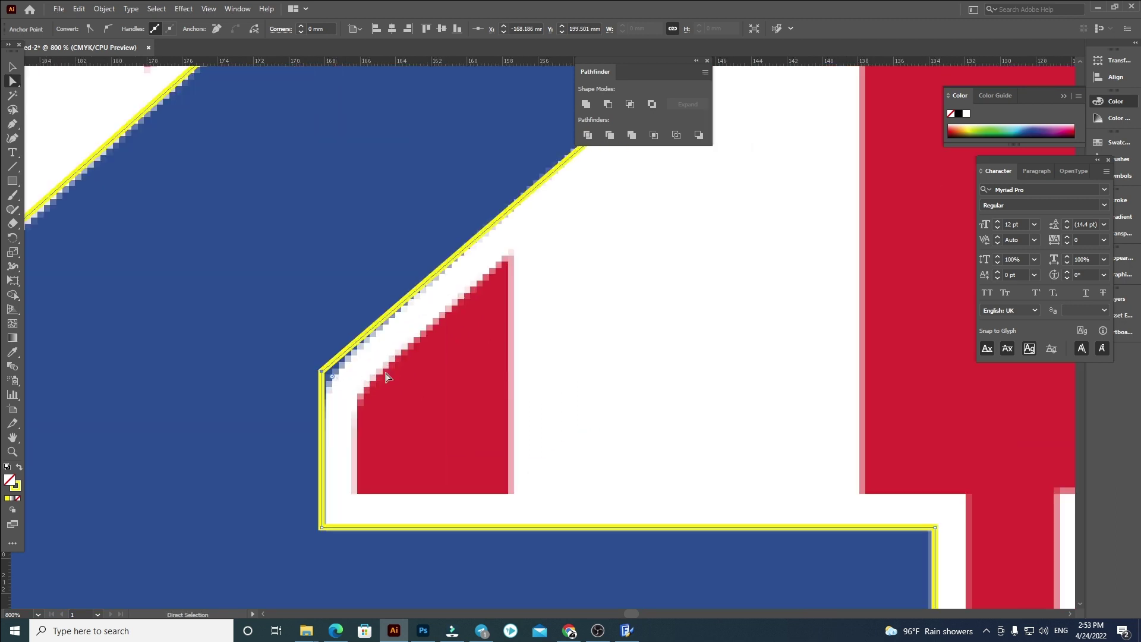
pyautogui.scroll(-4, 456, 393)
pyautogui.click(560, 336)
# Round the outer corners along the top and right side of the digit 2 outline to match the artwork
pyautogui.scroll(2, 474, 282)
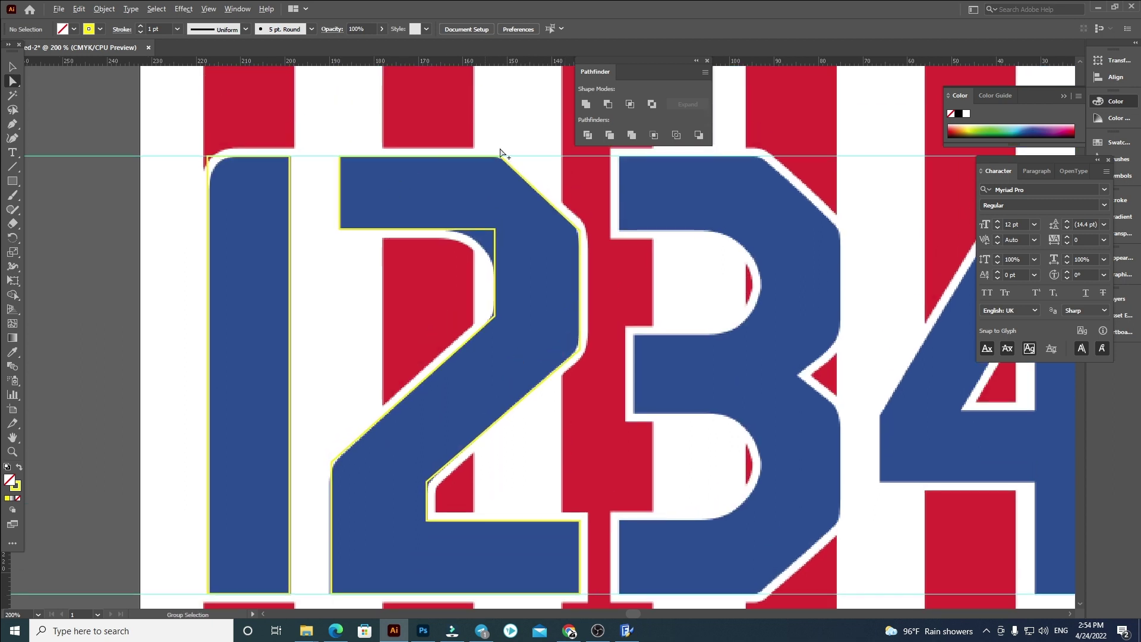
pyautogui.scroll(2, 500, 153)
pyautogui.moveTo(443, 128); pyautogui.dragTo(491, 213)
pyautogui.moveTo(619, 260); pyautogui.dragTo(617, 370)
pyautogui.moveTo(654, 489); pyautogui.dragTo(662, 413)
pyautogui.click(569, 338)
pyautogui.moveTo(556, 314); pyautogui.dragTo(538, 279)
# Round the digit 2 outline's inner bowl, lower-left corner and the inner corner above its foot to match the artwork
pyautogui.moveTo(307, 220); pyautogui.dragTo(468, 354)
pyautogui.click(410, 103)
pyautogui.moveTo(402, 112); pyautogui.dragTo(306, 198)
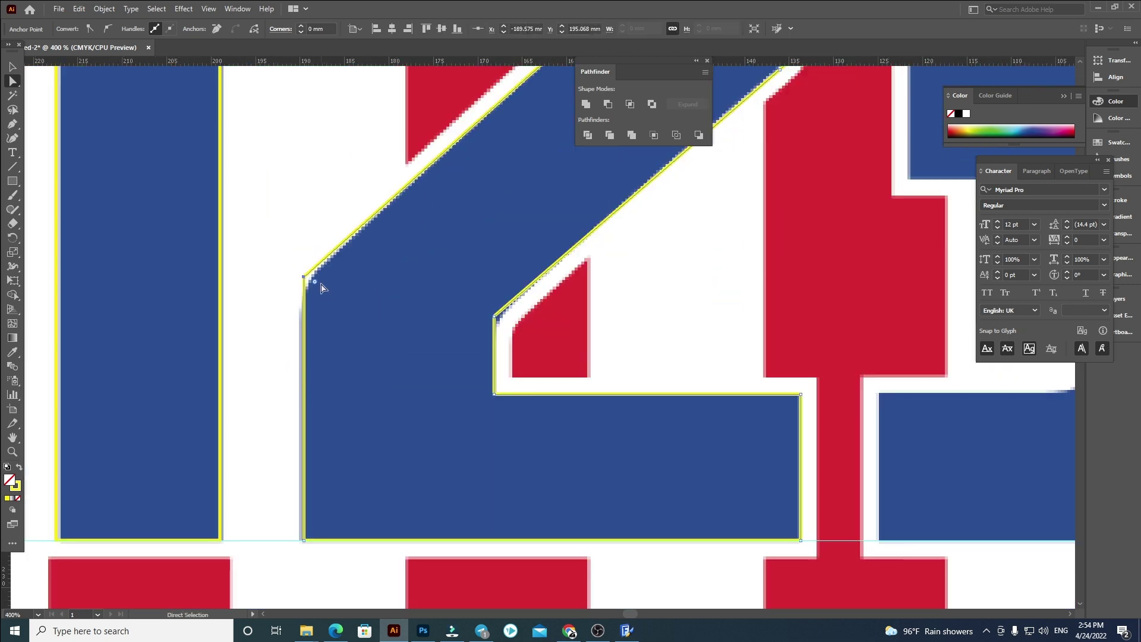
pyautogui.moveTo(313, 282); pyautogui.dragTo(381, 314)
pyautogui.click(494, 315)
pyautogui.moveTo(509, 327); pyautogui.dragTo(557, 342)
pyautogui.click(555, 342)
pyautogui.scroll(-3, 359, 438)
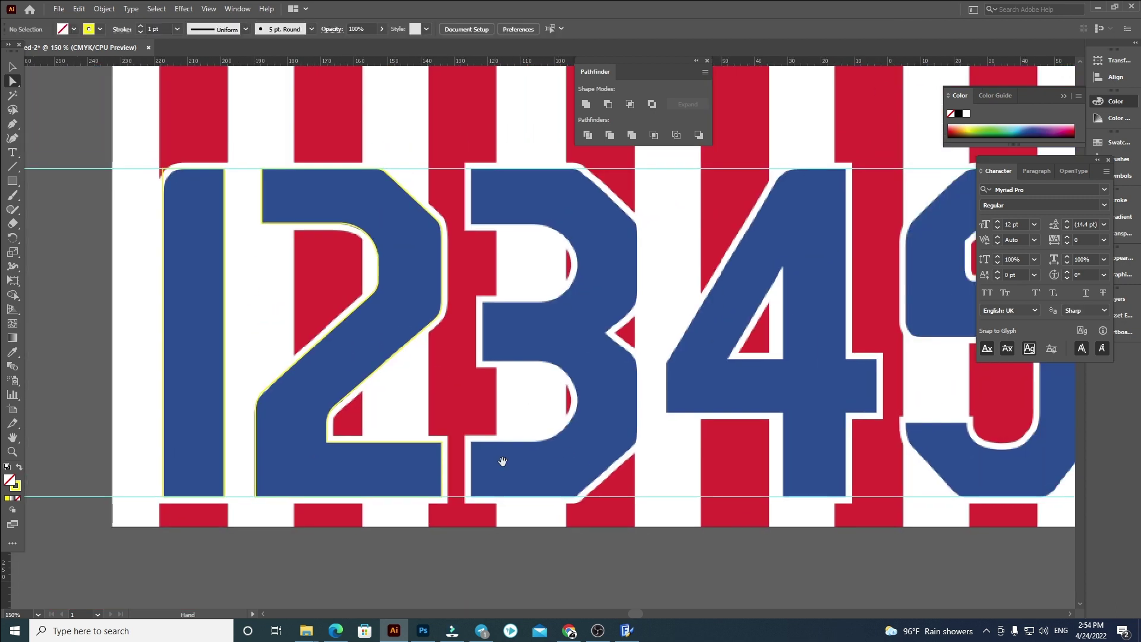
# Round the upper-left corner of the digit 1 outline to a radius of about 6.95 mm and deselect it
pyautogui.moveTo(502, 463); pyautogui.dragTo(472, 467)
pyautogui.moveTo(107, 143); pyautogui.dragTo(199, 215)
pyautogui.hotkey('ctrl', '+')
pyautogui.hotkey('ctrl', '+')
pyautogui.hotkey('ctrl', 'z')
pyautogui.scroll(-1, 221, 130)
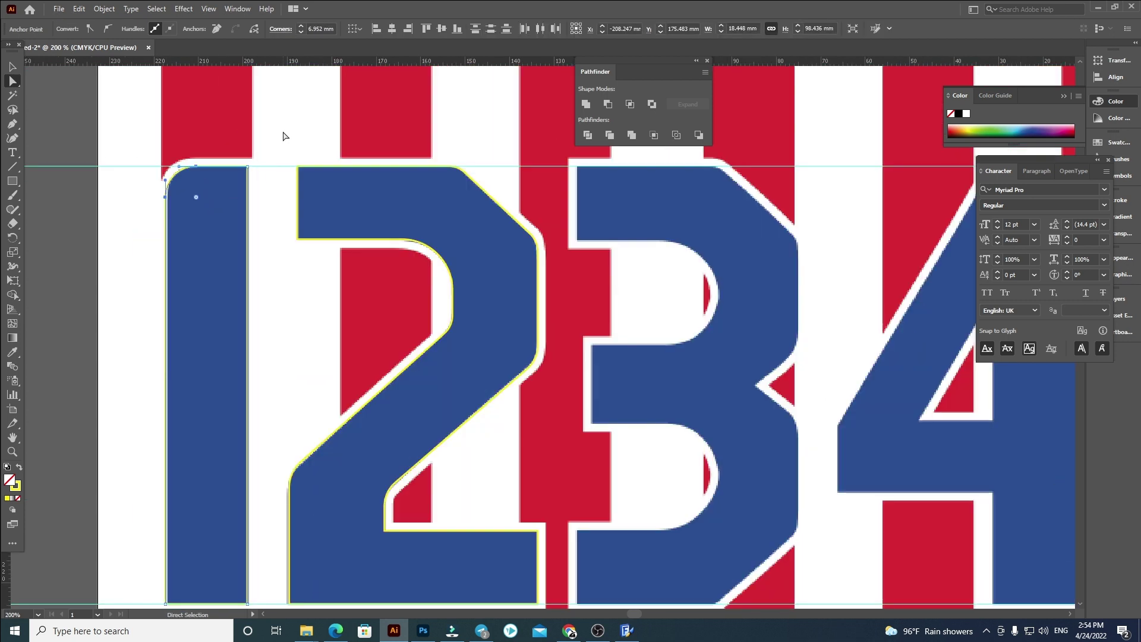
pyautogui.click(285, 136)
# Start a Pen outline of the digit 3, tracing the top arm's left end, top edge and upper-right diagonal
pyautogui.moveTo(593, 215); pyautogui.dragTo(390, 207)
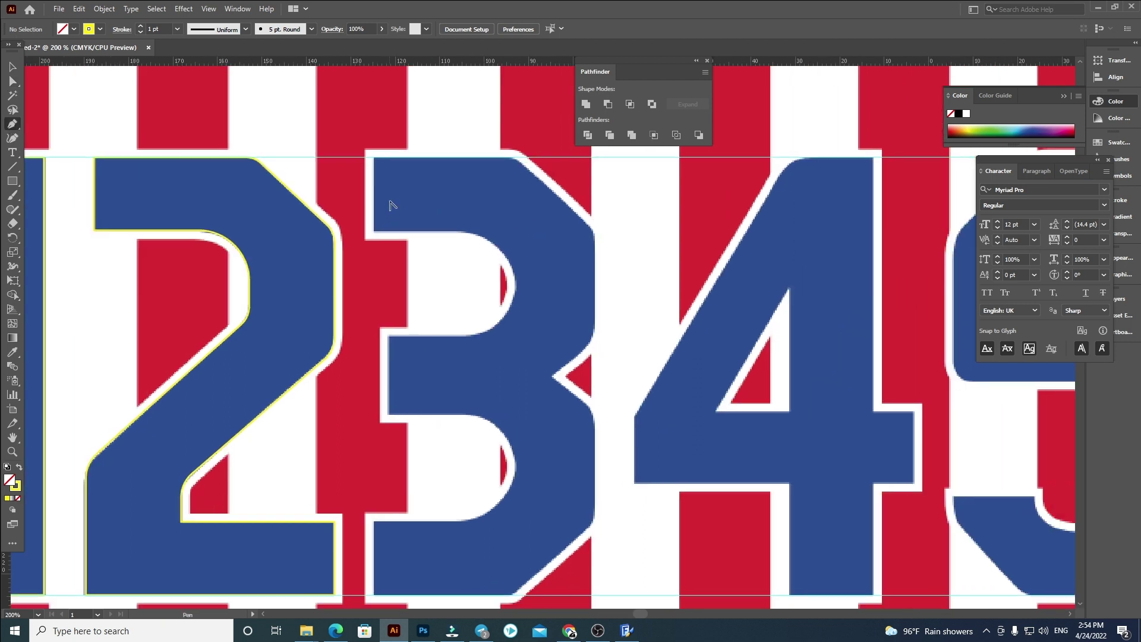
pyautogui.scroll(1, 388, 200)
pyautogui.click(367, 249)
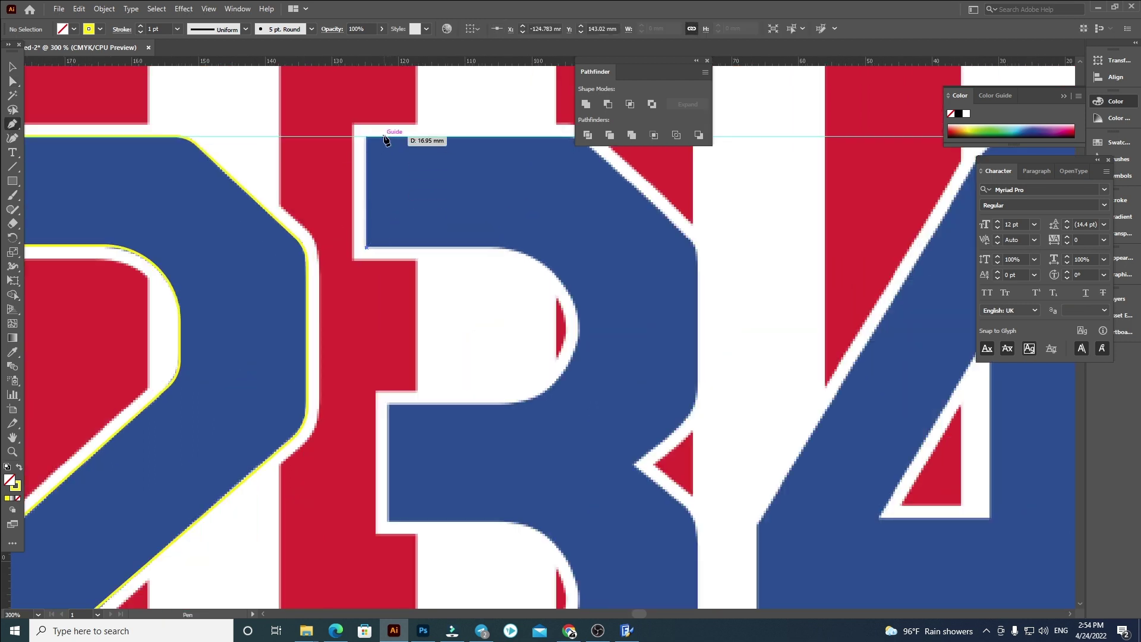
pyautogui.click(367, 136)
pyautogui.moveTo(595, 182); pyautogui.dragTo(532, 270)
pyautogui.click(516, 226)
pyautogui.click(634, 339)
# Continue the digit 3 outline down its right side, around the middle notch and along the lower-right diagonal
pyautogui.moveTo(631, 339); pyautogui.dragTo(607, 161)
pyautogui.click(610, 326)
pyautogui.click(547, 378)
pyautogui.moveTo(552, 377); pyautogui.dragTo(363, 215)
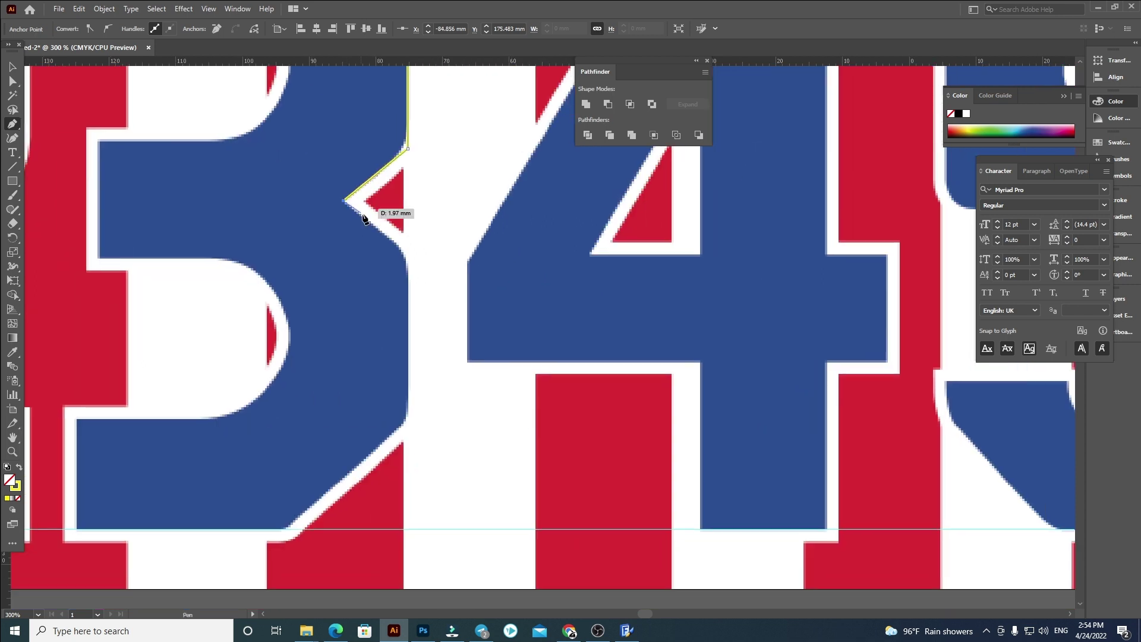
pyautogui.click(407, 253)
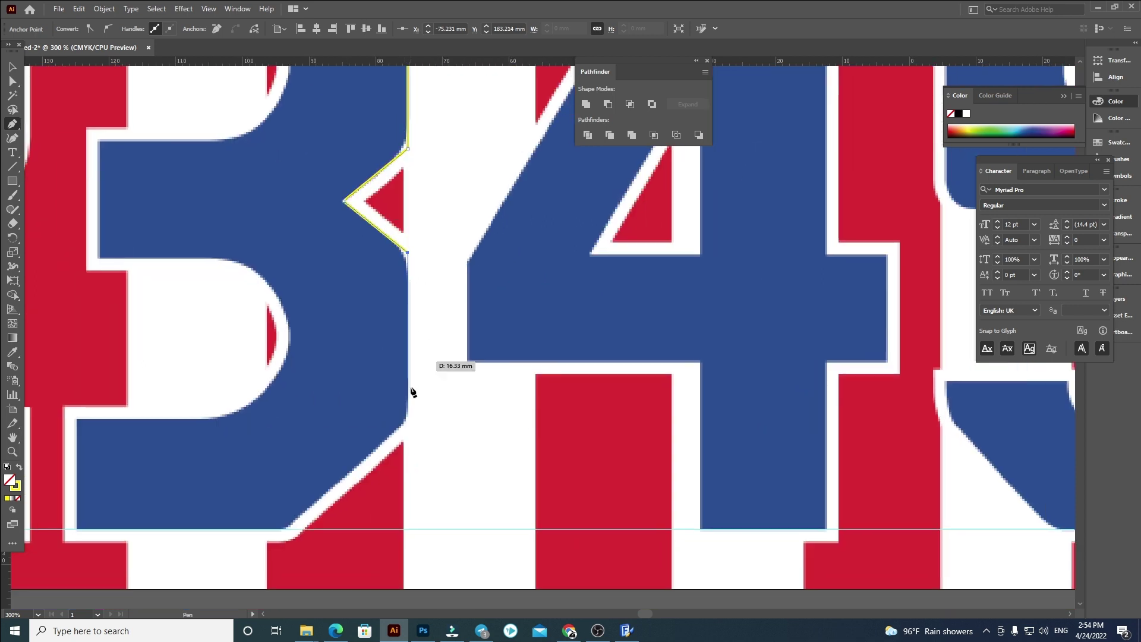
pyautogui.click(407, 422)
pyautogui.click(288, 530)
# Trace the digit 3's base, bottom arm, lower inner bowl with square corners and the left end of the middle arm
pyautogui.hscroll(-5, 285, 511)
pyautogui.scroll(-1, 286, 511)
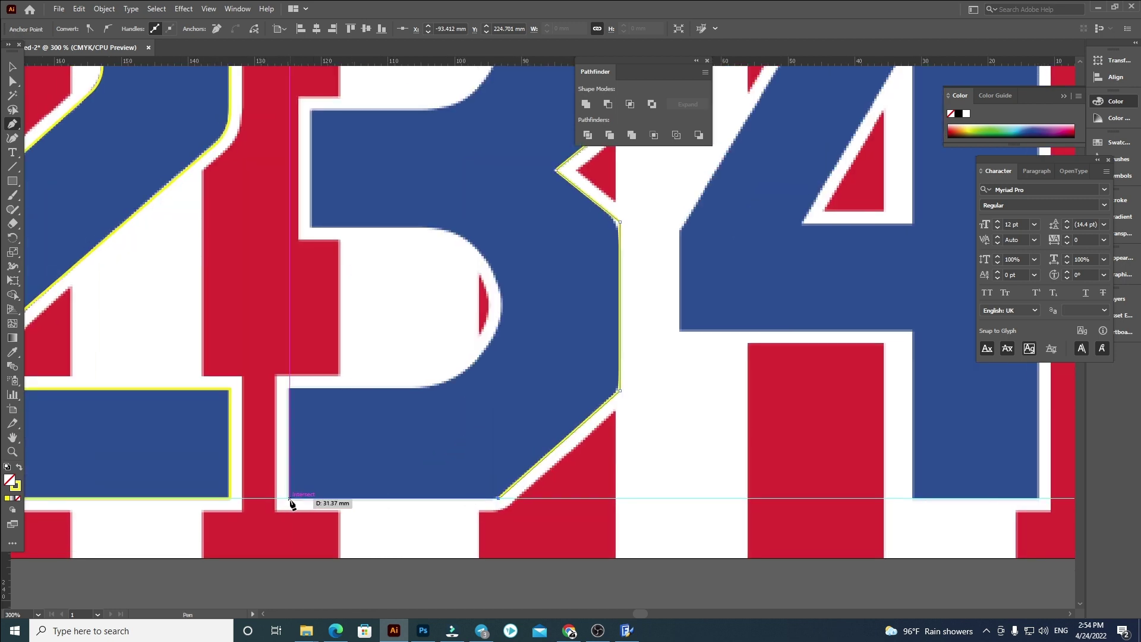
pyautogui.click(290, 499)
pyautogui.click(290, 389)
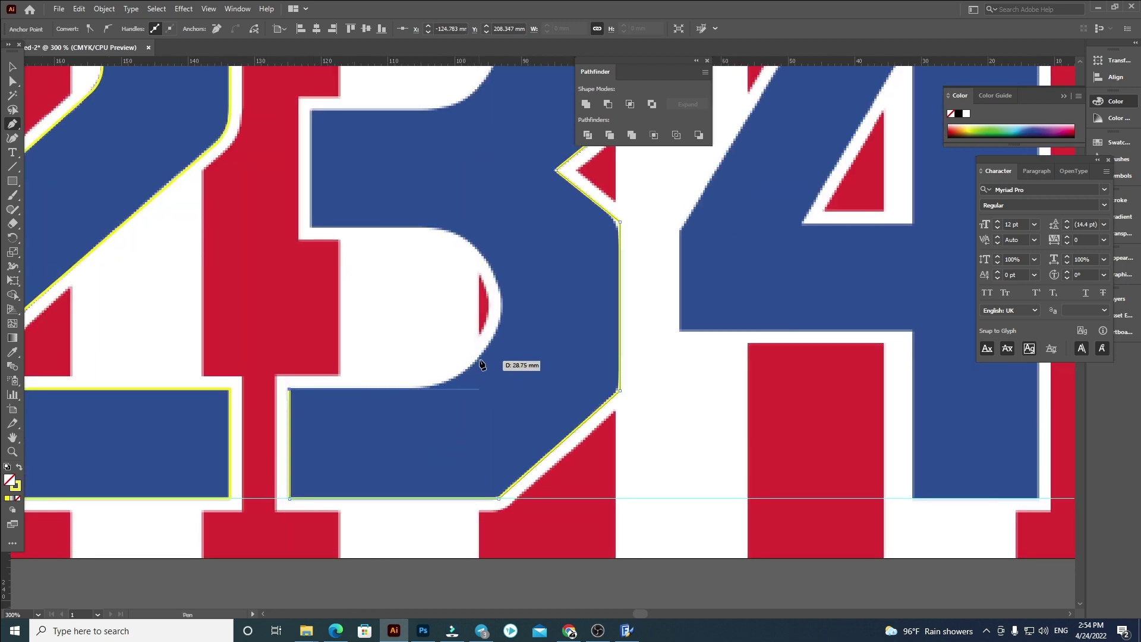
pyautogui.keyDown('shift'); pyautogui.click(502, 312); pyautogui.keyUp('shift')
pyautogui.keyDown('shift'); pyautogui.click(458, 230); pyautogui.keyUp('shift')
pyautogui.keyDown('shift'); pyautogui.click(311, 228); pyautogui.keyUp('shift')
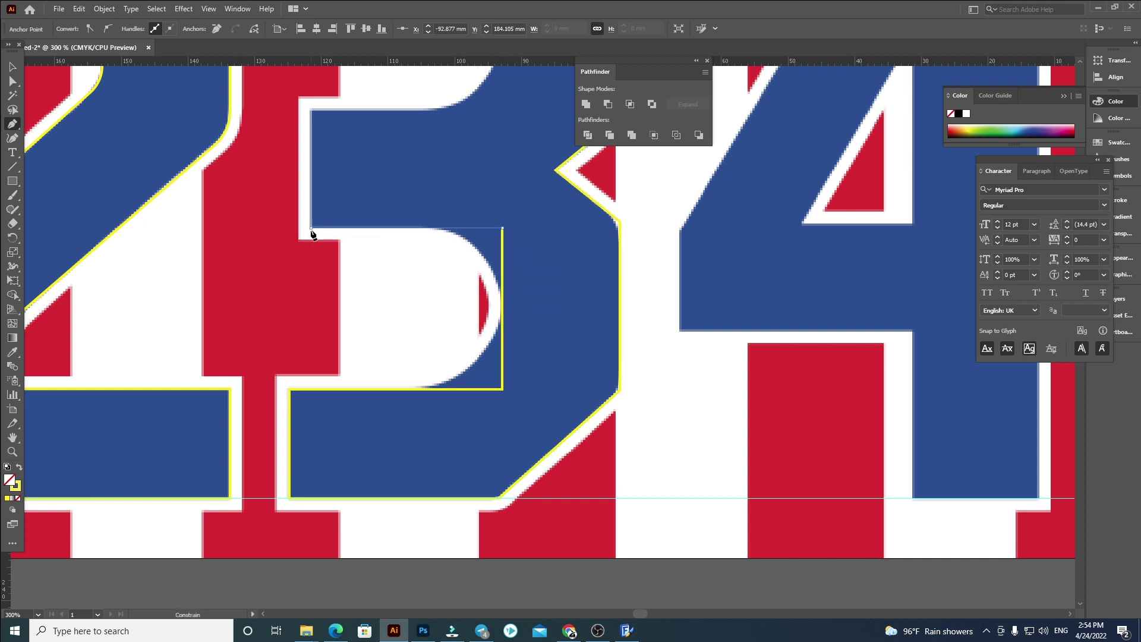
pyautogui.keyDown('shift'); pyautogui.click(313, 113); pyautogui.keyUp('shift')
# Trace the digit 3's upper inner bowl with square corners and close the path at the top arm's lower-left corner
pyautogui.scroll(5, 522, 461)
pyautogui.hscroll(-1, 523, 462)
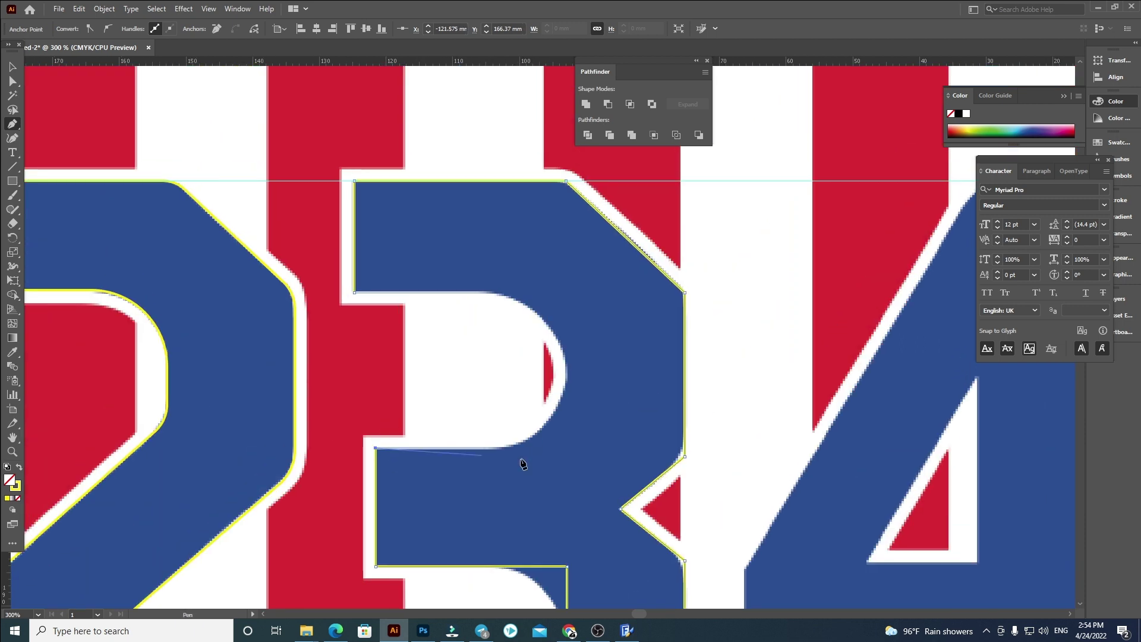
pyautogui.keyDown('shift'); pyautogui.click(566, 387); pyautogui.keyUp('shift')
pyautogui.keyDown('shift'); pyautogui.click(552, 291); pyautogui.keyUp('shift')
pyautogui.click(354, 292)
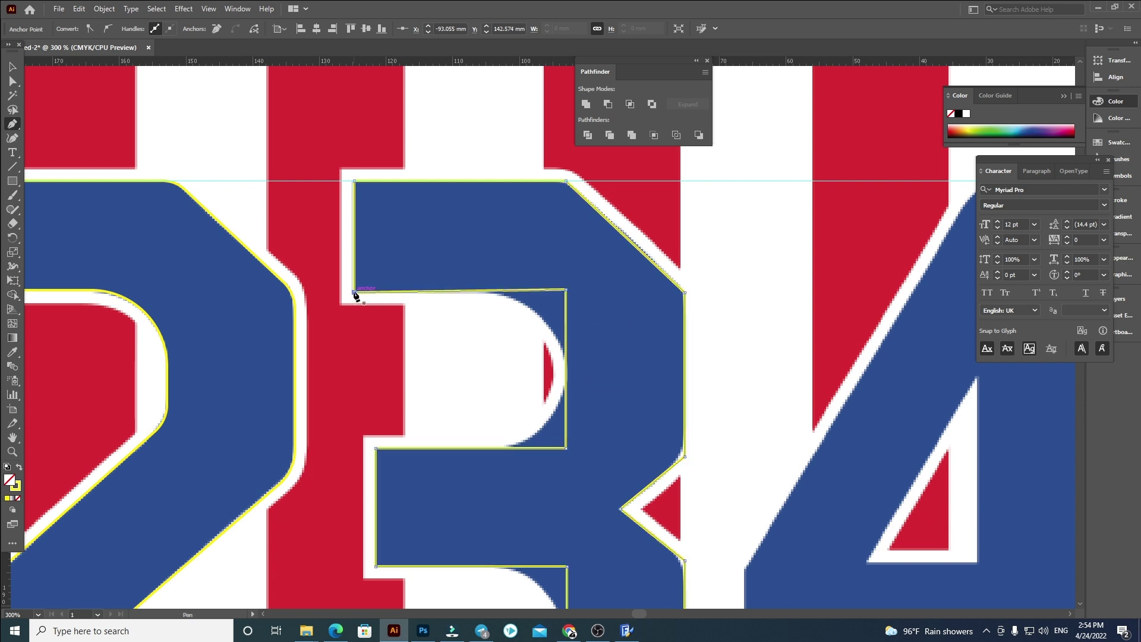
pyautogui.hotkey('ctrl', '+')
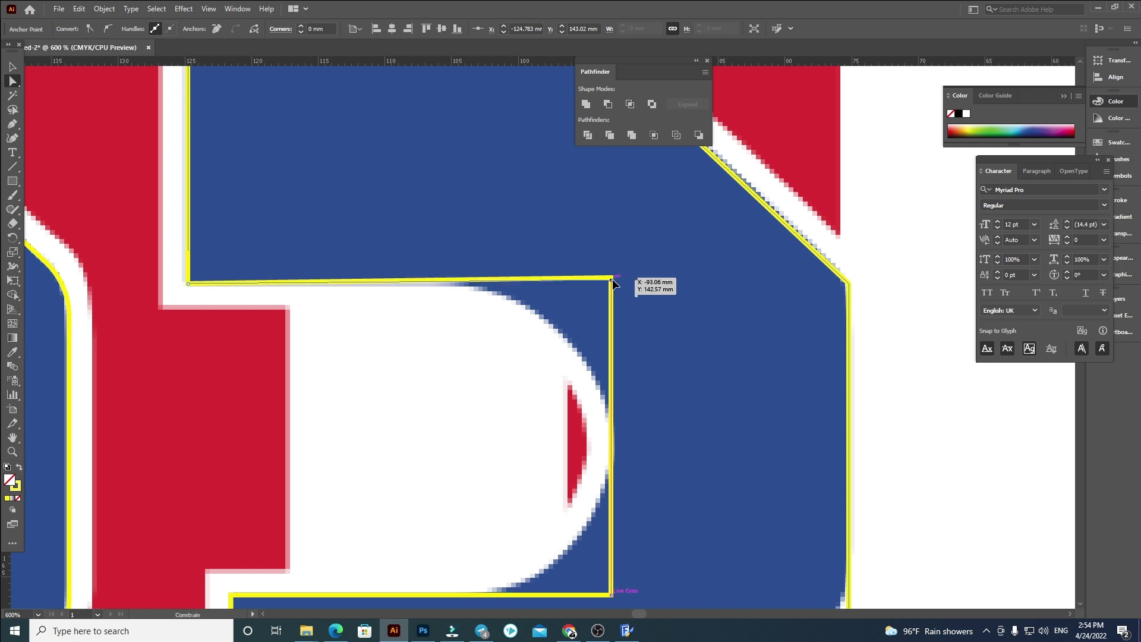
# Round the digit 3's upper outer corners, using a radius of about 7.3 mm just above the right-hand notch
pyautogui.click(517, 318)
pyautogui.scroll(-3, 517, 318)
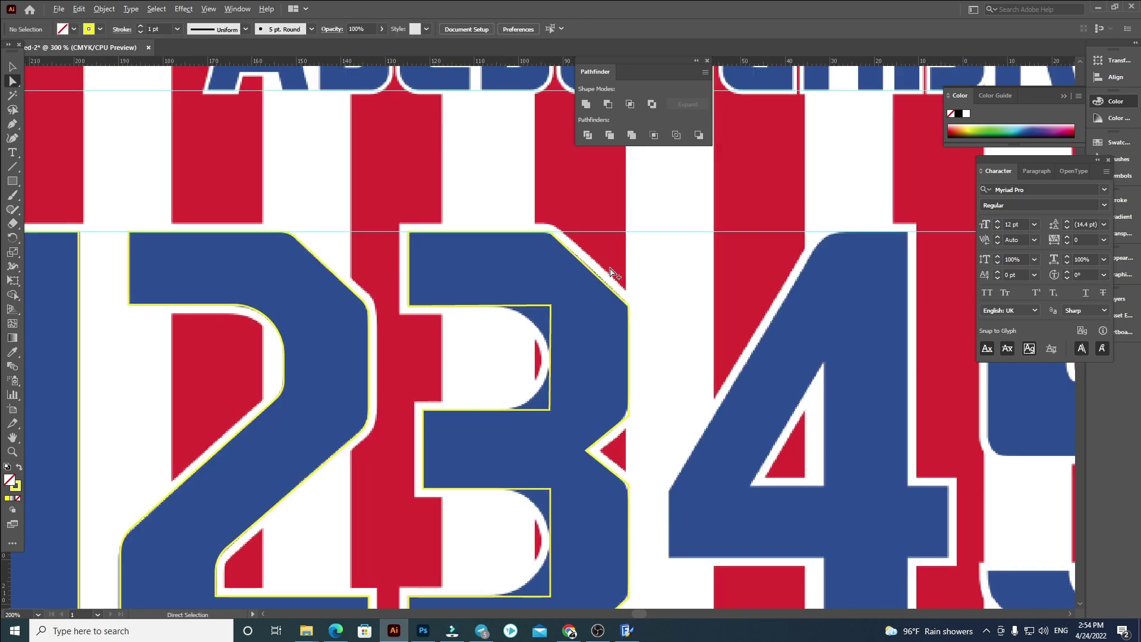
pyautogui.scroll(1, 611, 271)
pyautogui.click(557, 241)
pyautogui.moveTo(648, 299); pyautogui.dragTo(696, 400)
pyautogui.scroll(-5, 601, 438)
pyautogui.click(633, 284)
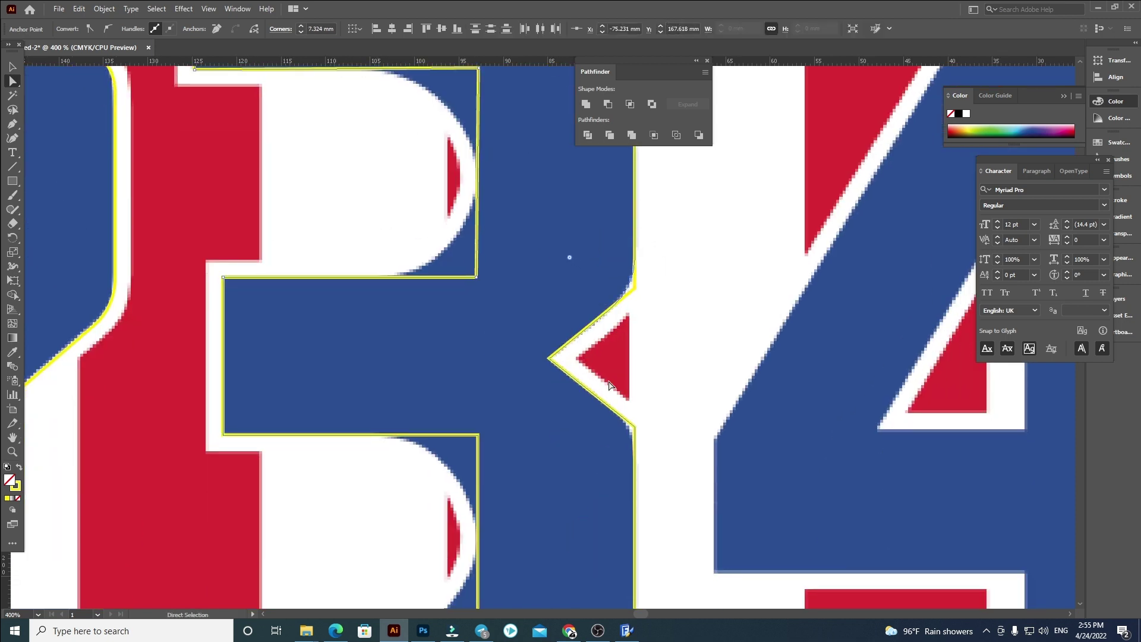
# Round the digit 3's outer corner just below the right-hand notch to match the blue shape
pyautogui.scroll(-3, 579, 253)
pyautogui.click(624, 280)
pyautogui.moveTo(615, 286); pyautogui.dragTo(603, 331)
pyautogui.moveTo(400, 284); pyautogui.dragTo(504, 533)
pyautogui.moveTo(460, 495); pyautogui.dragTo(334, 423)
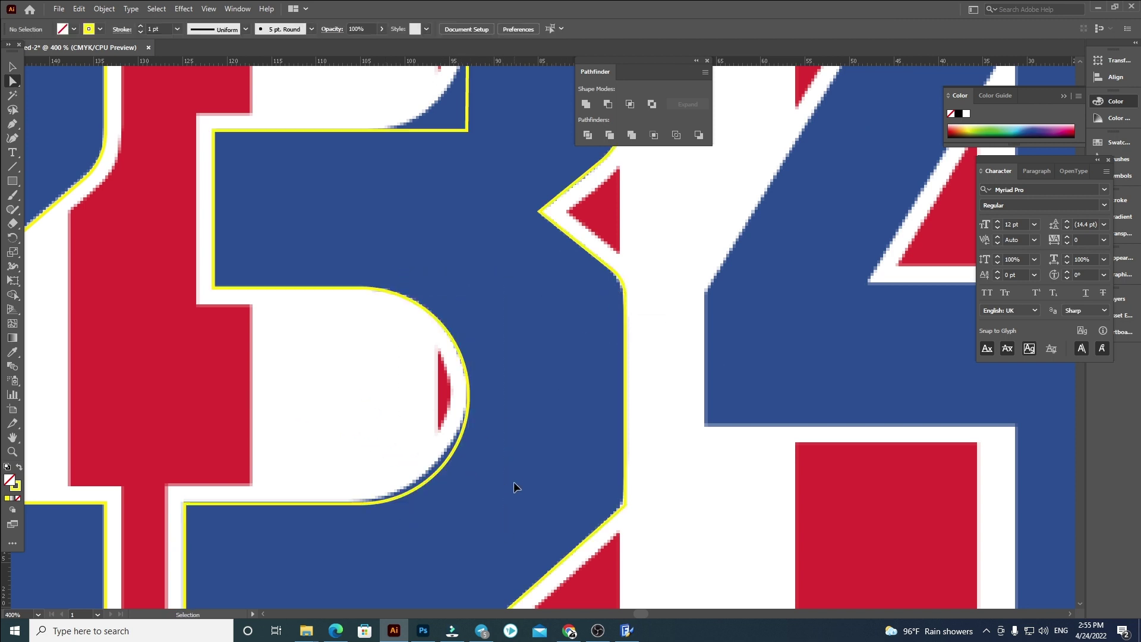
pyautogui.hotkey('ctrl', 'z')
# Round the digit 3's lower inner bowl corners one at a time, using about 11.4 mm for the upper one
pyautogui.click(468, 288)
pyautogui.moveTo(460, 297); pyautogui.dragTo(369, 389)
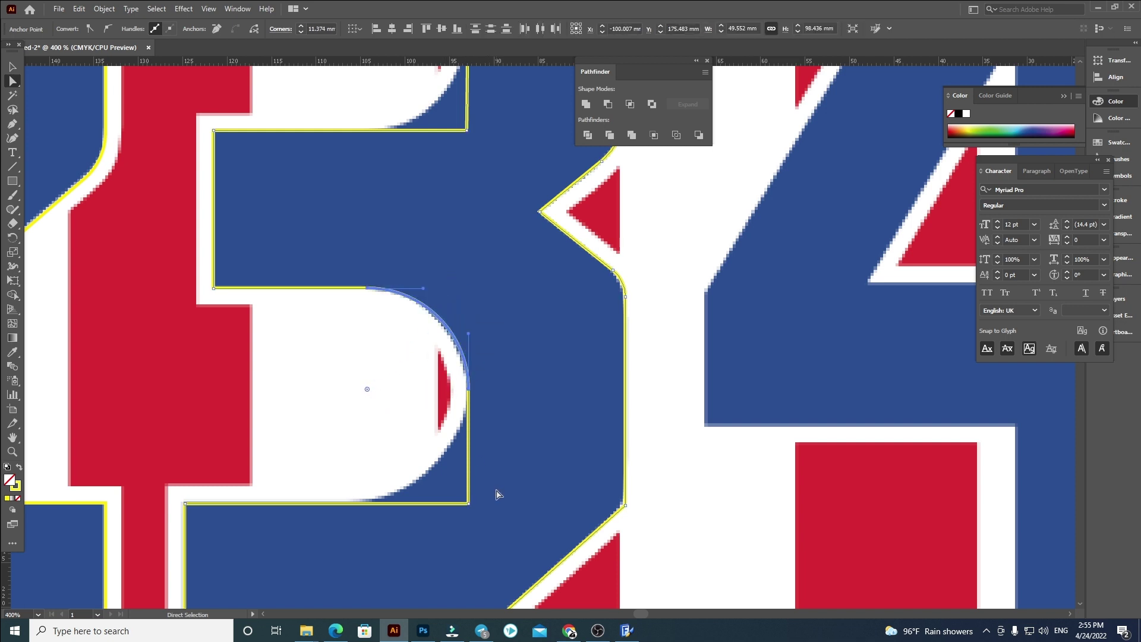
pyautogui.click(467, 505)
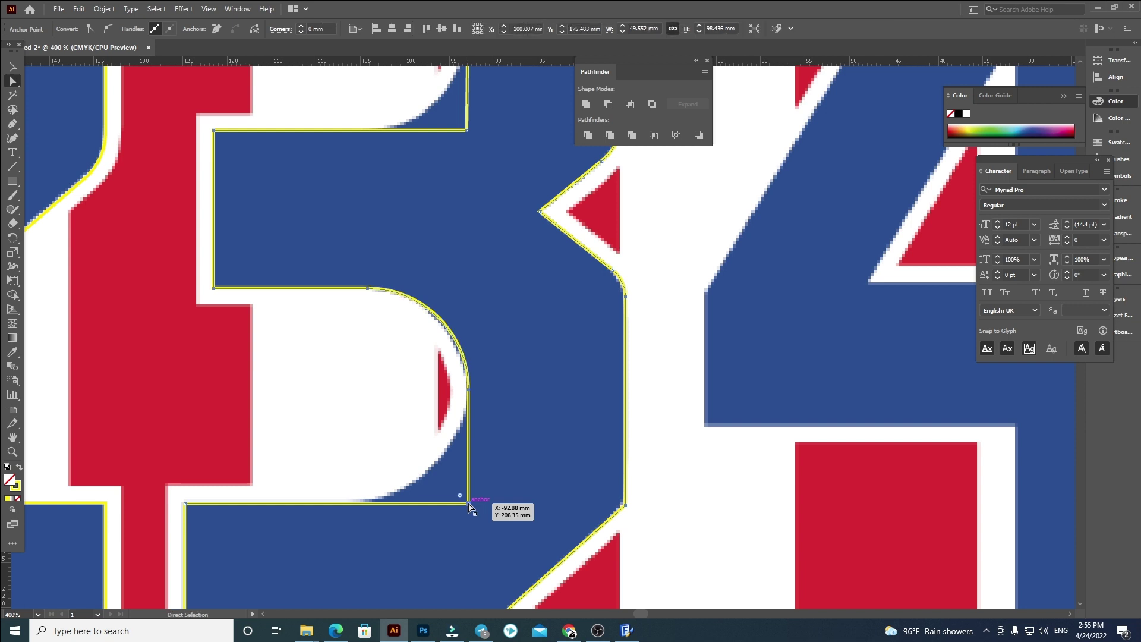
pyautogui.moveTo(464, 505); pyautogui.dragTo(462, 506)
pyautogui.moveTo(429, 456); pyautogui.dragTo(347, 364)
pyautogui.click(525, 468)
# Round the digit 3's lower-right outer corner by about 3.2 mm and the corner where the diagonal meets the base
pyautogui.scroll(-2, 527, 354)
pyautogui.press('space')
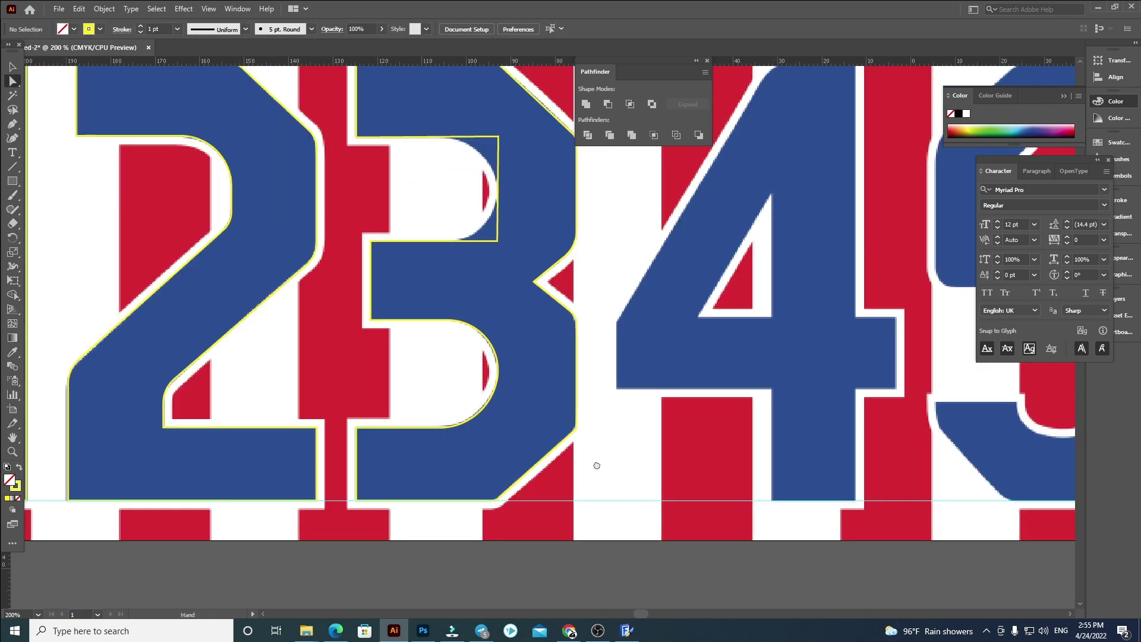
pyautogui.scroll(-1, 486, 344)
pyautogui.scroll(3, 611, 382)
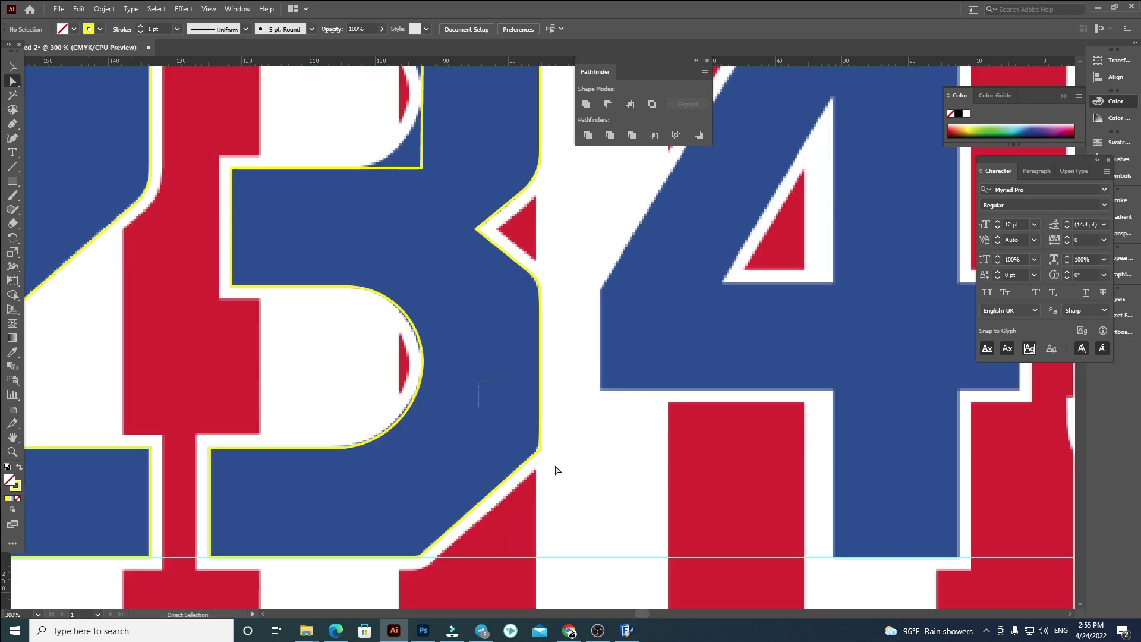
pyautogui.click(541, 450)
pyautogui.moveTo(533, 450); pyautogui.dragTo(529, 433)
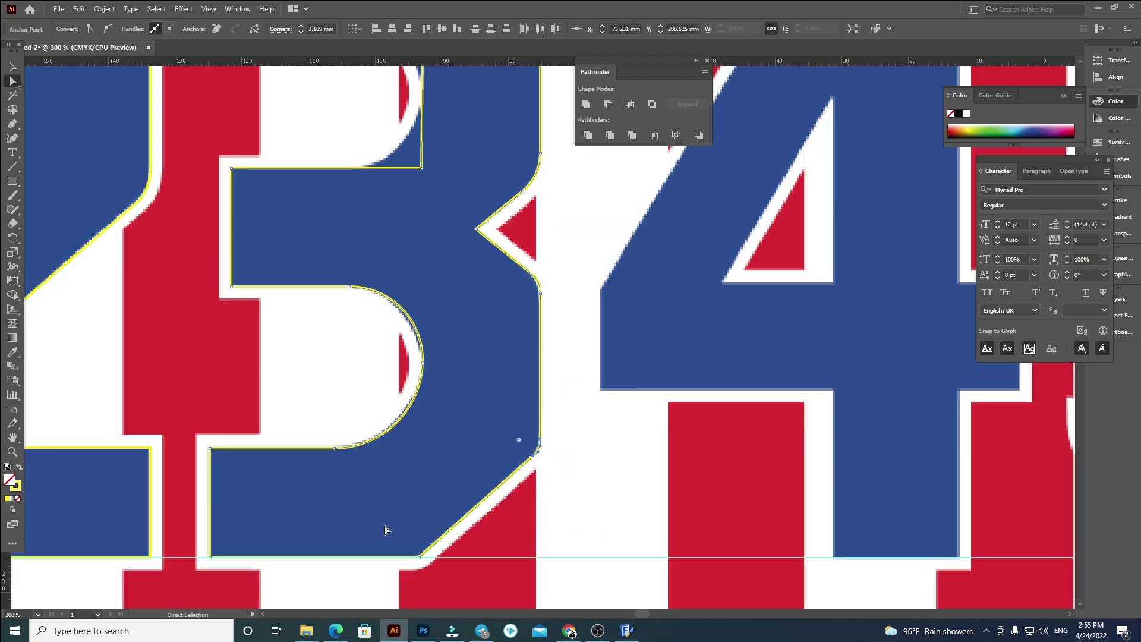
pyautogui.click(418, 552)
pyautogui.click(610, 415)
# Round both right-hand corners of the digit 3's upper inner bowl to follow the blue curve
pyautogui.moveTo(584, 361); pyautogui.dragTo(627, 566)
pyautogui.moveTo(485, 377); pyautogui.dragTo(488, 385)
pyautogui.moveTo(447, 190); pyautogui.dragTo(378, 302)
pyautogui.moveTo(394, 326); pyautogui.dragTo(511, 412)
pyautogui.moveTo(453, 362); pyautogui.dragTo(358, 250)
pyautogui.click(518, 312)
pyautogui.moveTo(515, 274); pyautogui.dragTo(392, 385)
pyautogui.moveTo(494, 413); pyautogui.dragTo(490, 408)
# Start a Pen outline of the digit 4, tracing the stem's right side, the crossbar's right end and the top edge
pyautogui.moveTo(672, 446); pyautogui.dragTo(469, 303)
pyautogui.scroll(-1, 468, 303)
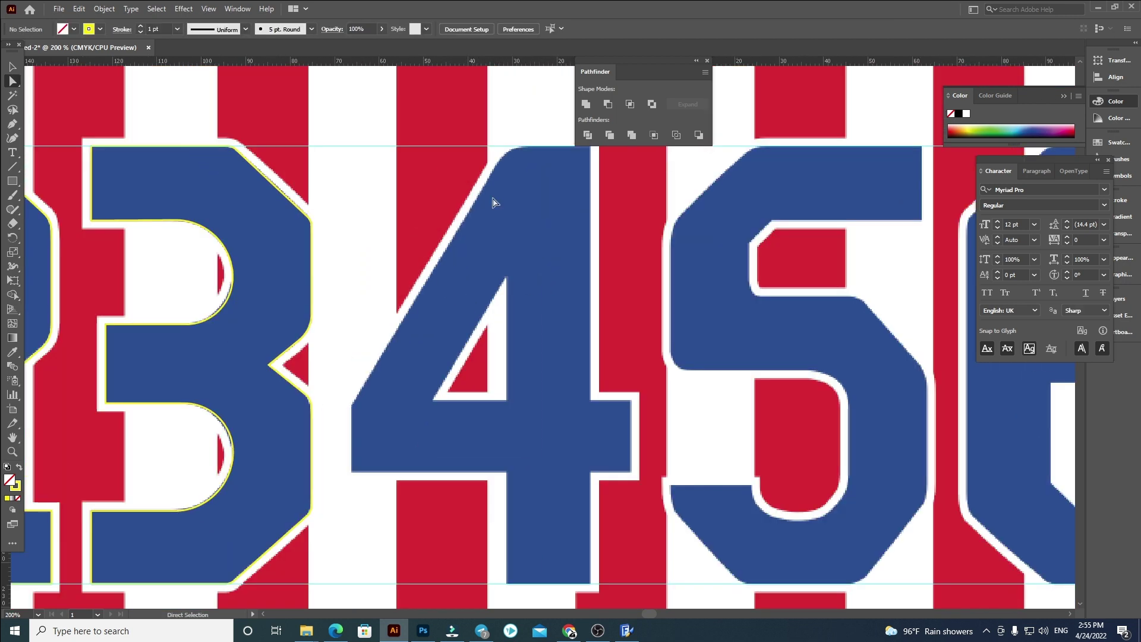
pyautogui.scroll(-1, 569, 290)
pyautogui.scroll(-3, 654, 421)
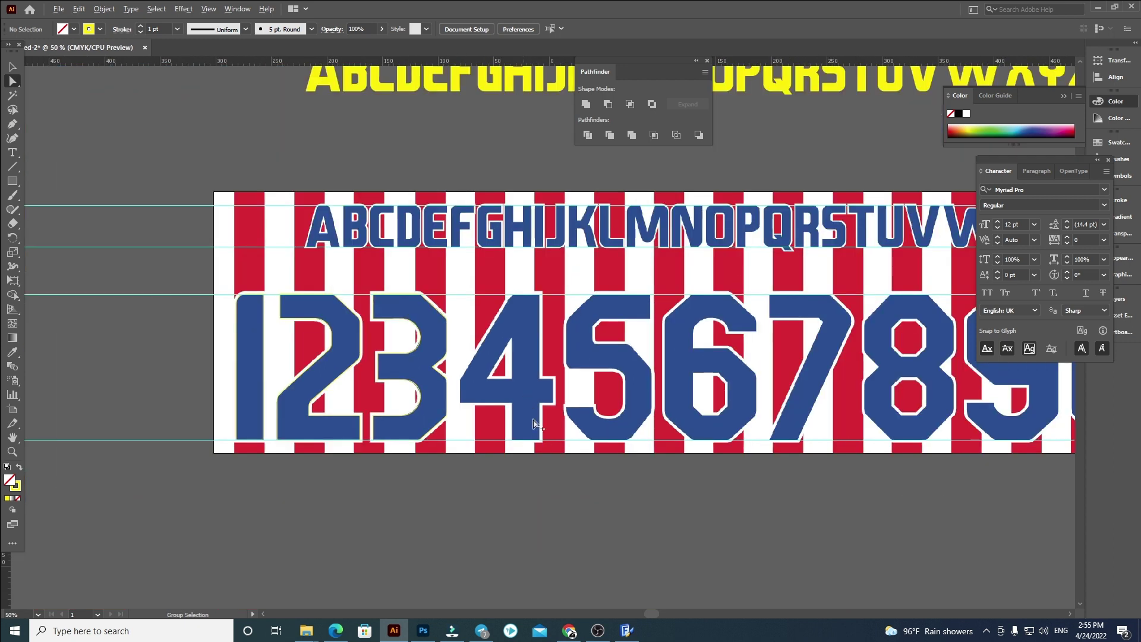
pyautogui.scroll(2, 440, 415)
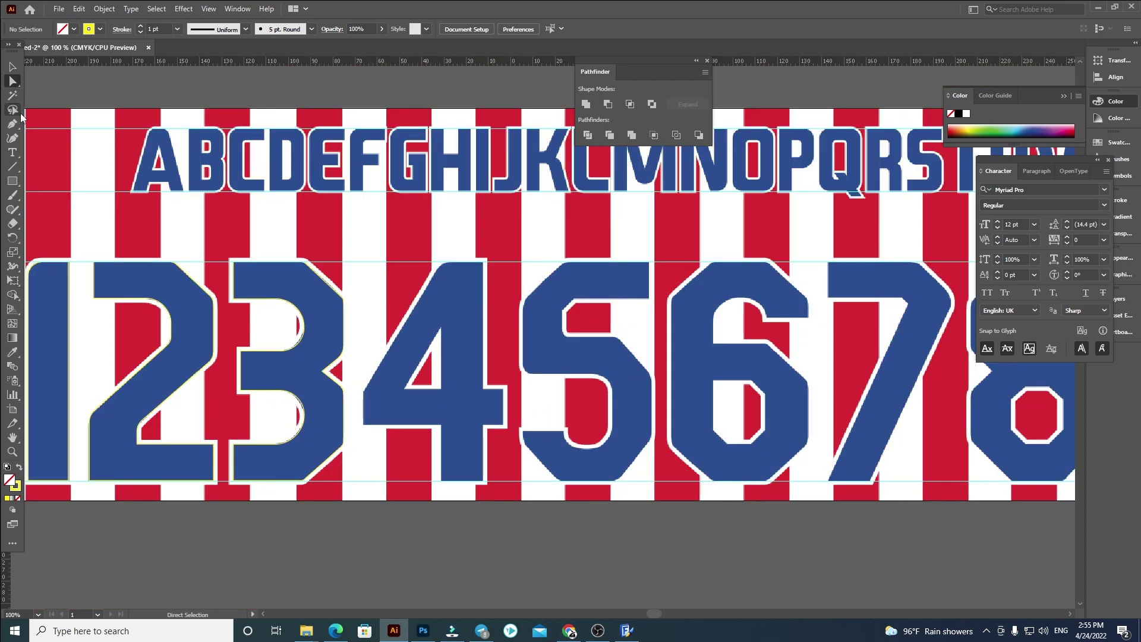
pyautogui.scroll(1, 492, 393)
pyautogui.click(476, 527)
pyautogui.click(477, 443)
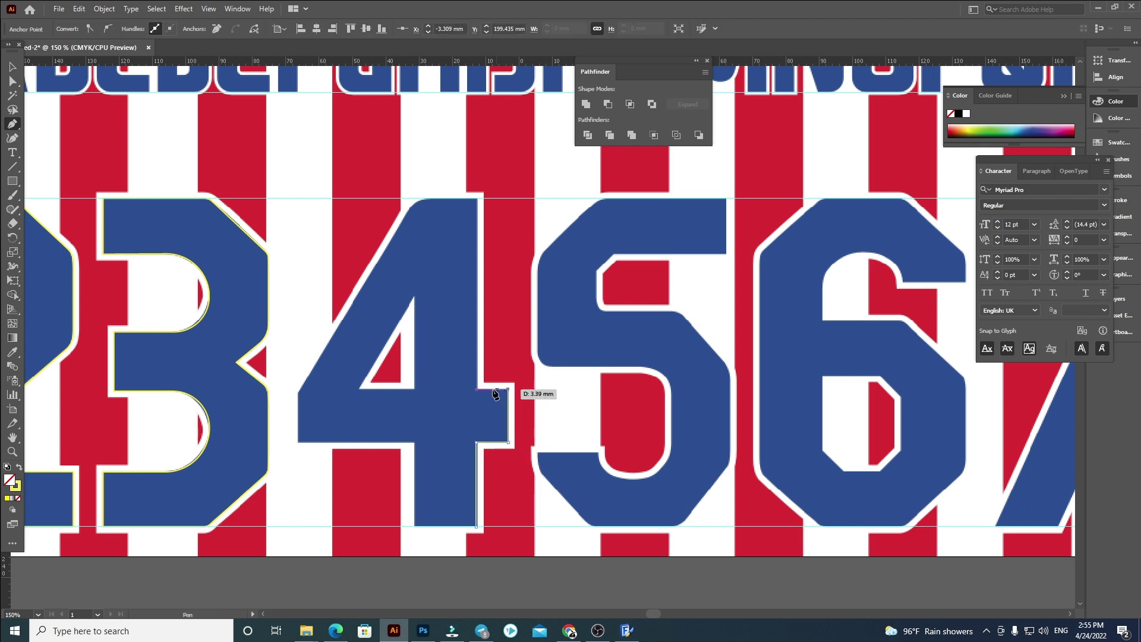
pyautogui.click(478, 199)
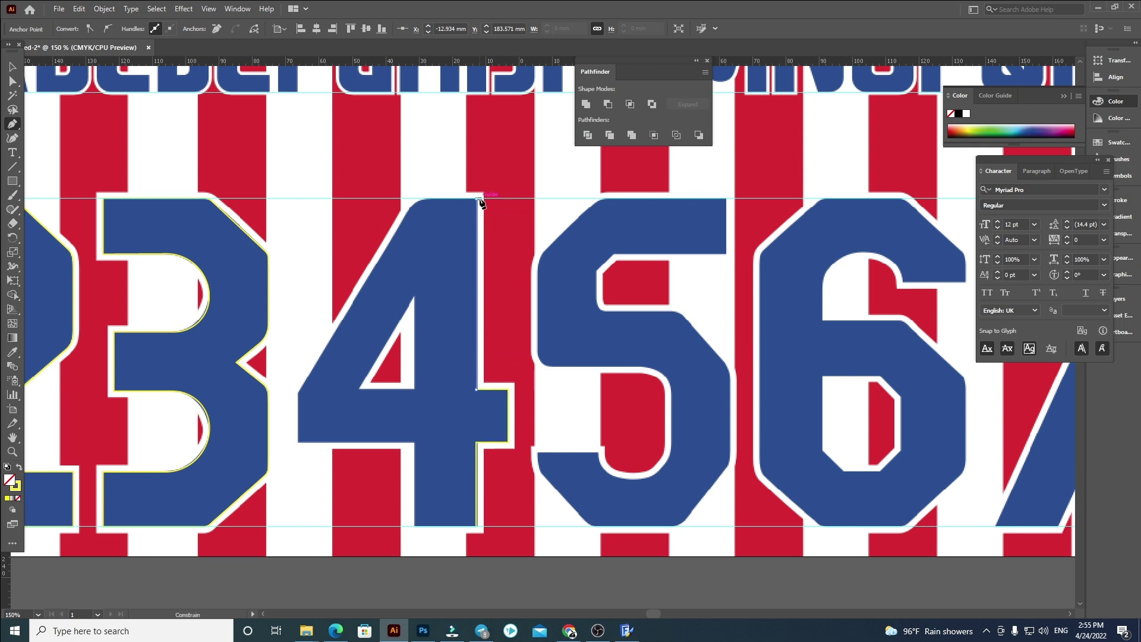
pyautogui.scroll(2, 415, 202)
pyautogui.click(412, 200)
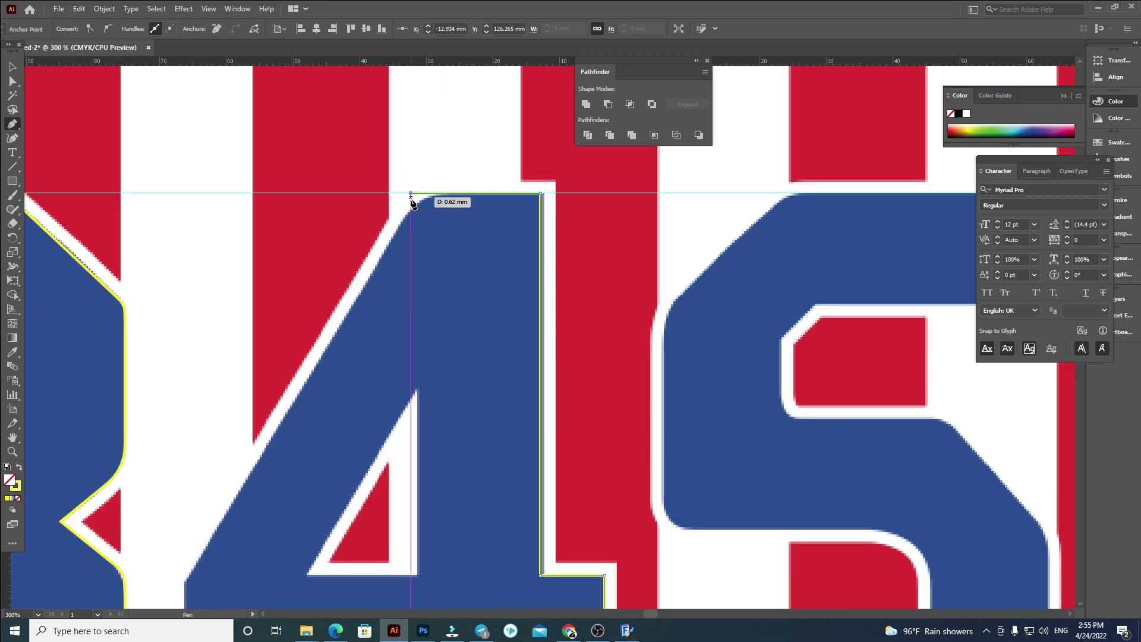
# Trace the digit 4's long diagonal, crossbar's left end and underside, and stem's left side, closing the path at the stem's base
pyautogui.scroll(-4, 411, 202)
pyautogui.hscroll(-3, 386, 286)
pyautogui.click(374, 349)
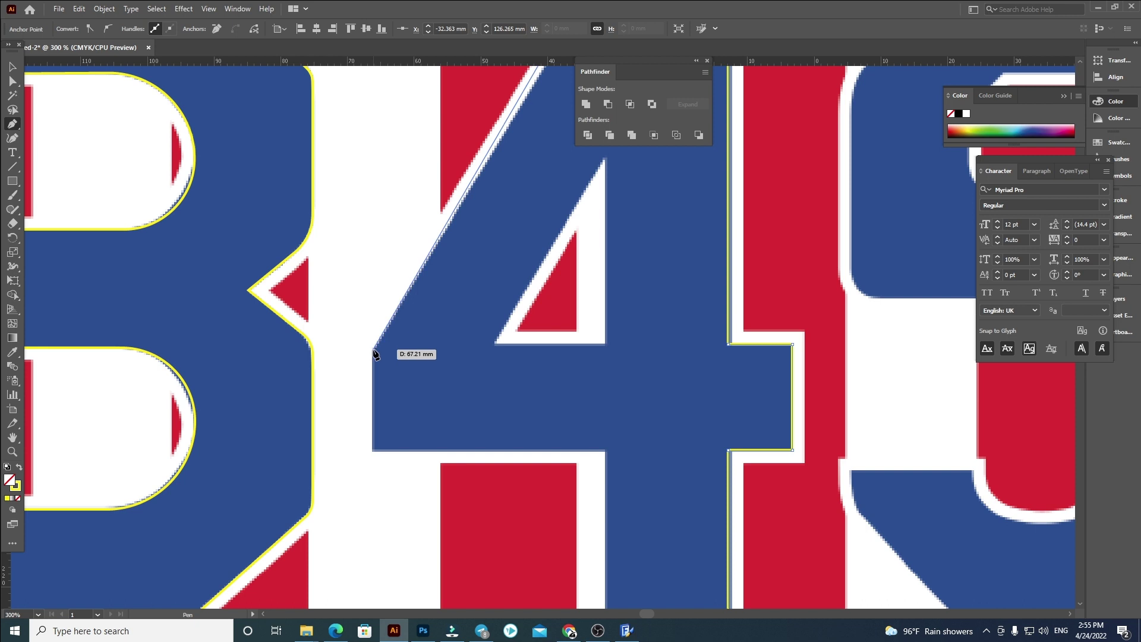
pyautogui.click(373, 450)
pyautogui.click(606, 451)
pyautogui.scroll(-3, 621, 471)
pyautogui.click(613, 500)
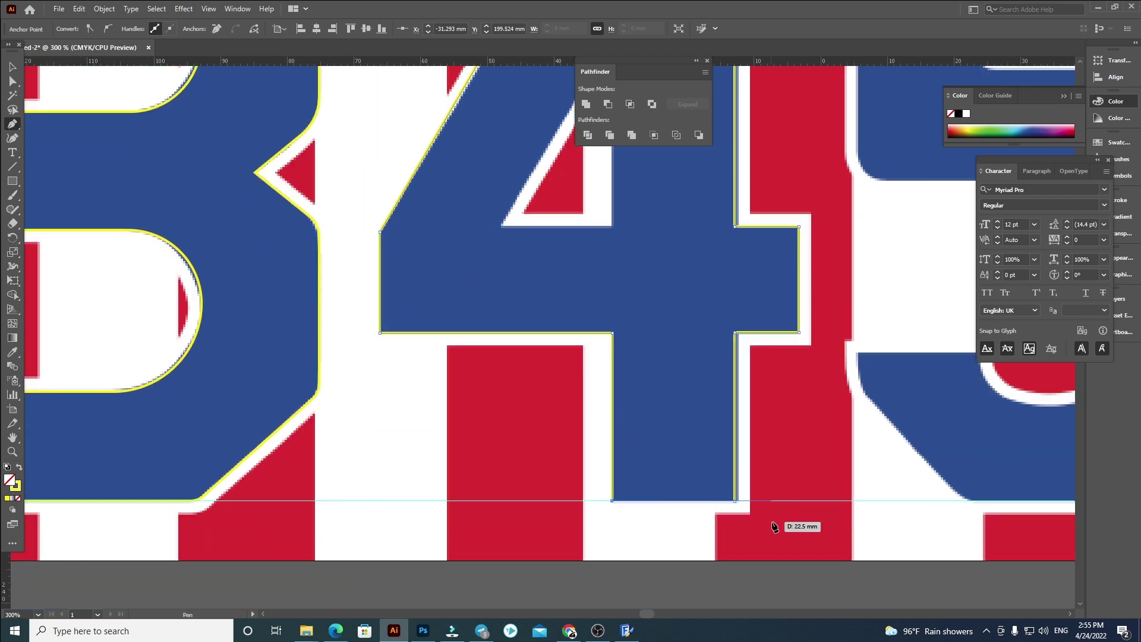
pyautogui.moveTo(678, 288); pyautogui.dragTo(626, 551)
# Shift the digit 4's upper-left corner point slightly right so the long diagonal follows the blue edge
pyautogui.moveTo(558, 242); pyautogui.dragTo(551, 410)
pyautogui.keyDown('ctrl'); pyautogui.click(584, 321); pyautogui.keyUp('ctrl')
pyautogui.press('a')
pyautogui.moveTo(501, 282); pyautogui.dragTo(515, 280)
pyautogui.moveTo(546, 479); pyautogui.dragTo(578, 110)
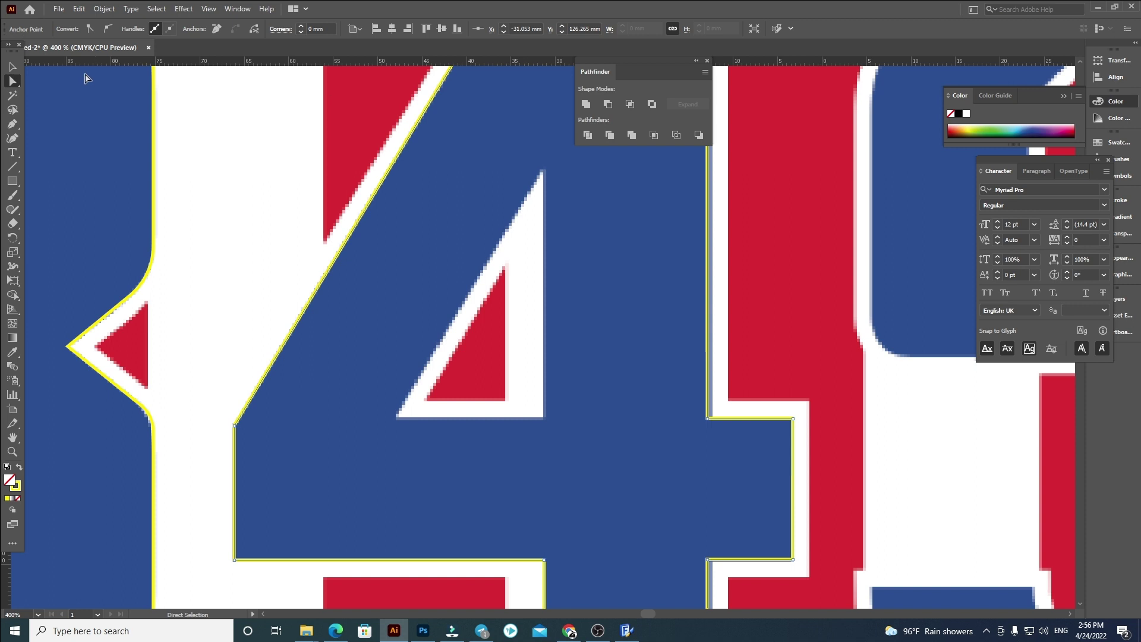
# Trace the triangular opening inside the digit 4 as a closed Pen path
pyautogui.click(14, 124)
pyautogui.click(545, 171)
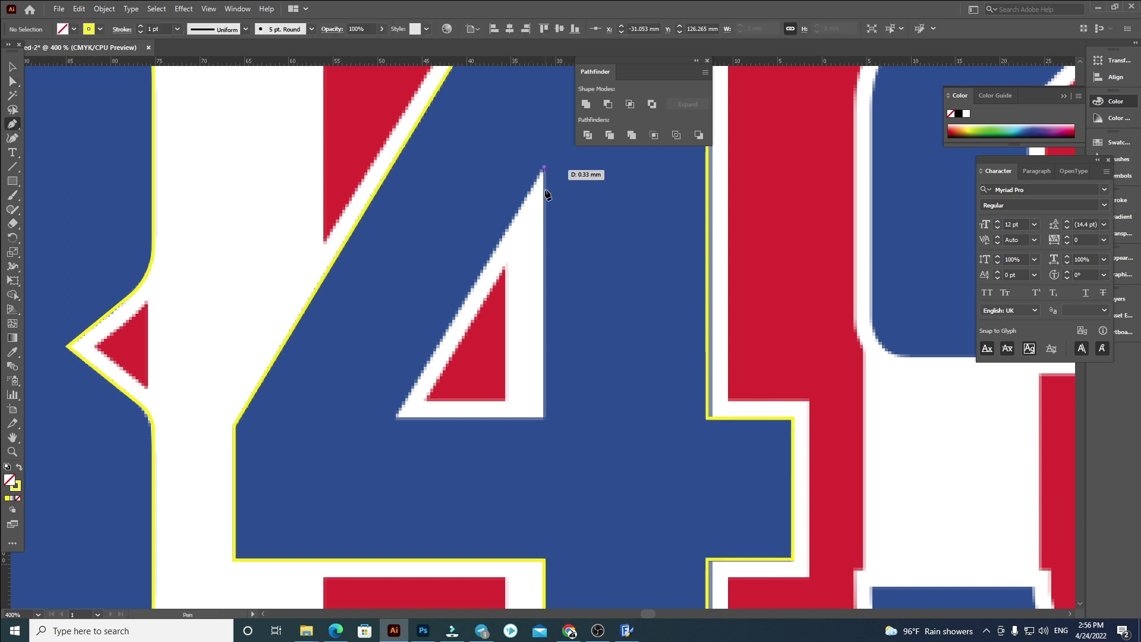
pyautogui.click(545, 419)
pyautogui.click(393, 420)
pyautogui.click(545, 171)
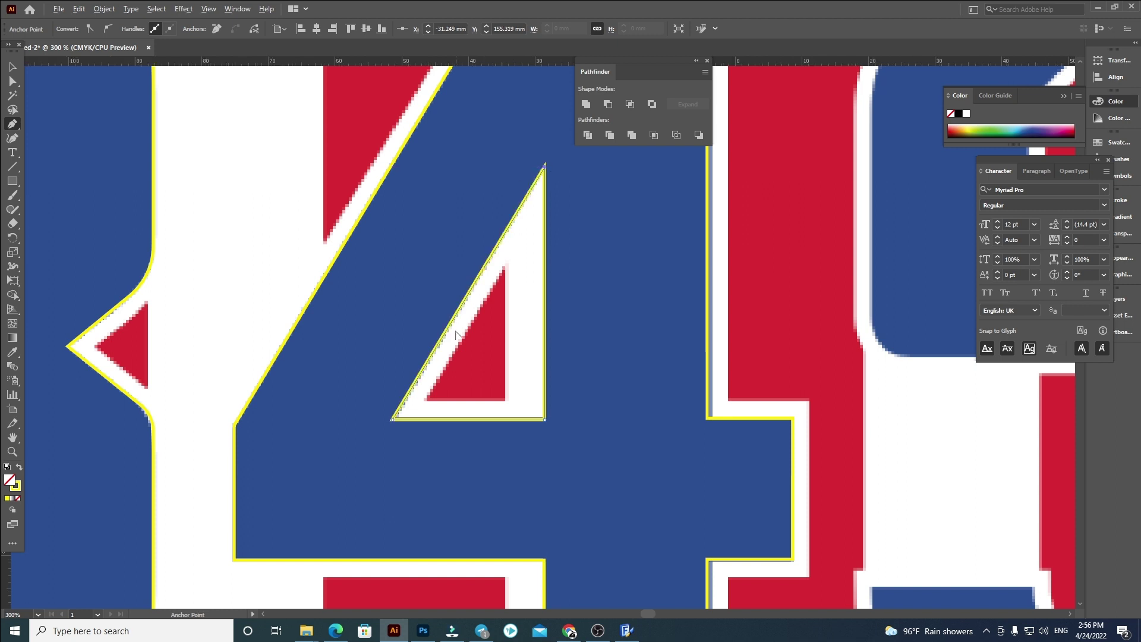
# Select the digit 4's outline and inner triangle and subtract the triangle with Minus Front
pyautogui.hotkey('ctrl', '-')
pyautogui.hotkey('ctrl', '-')
pyautogui.press('a')
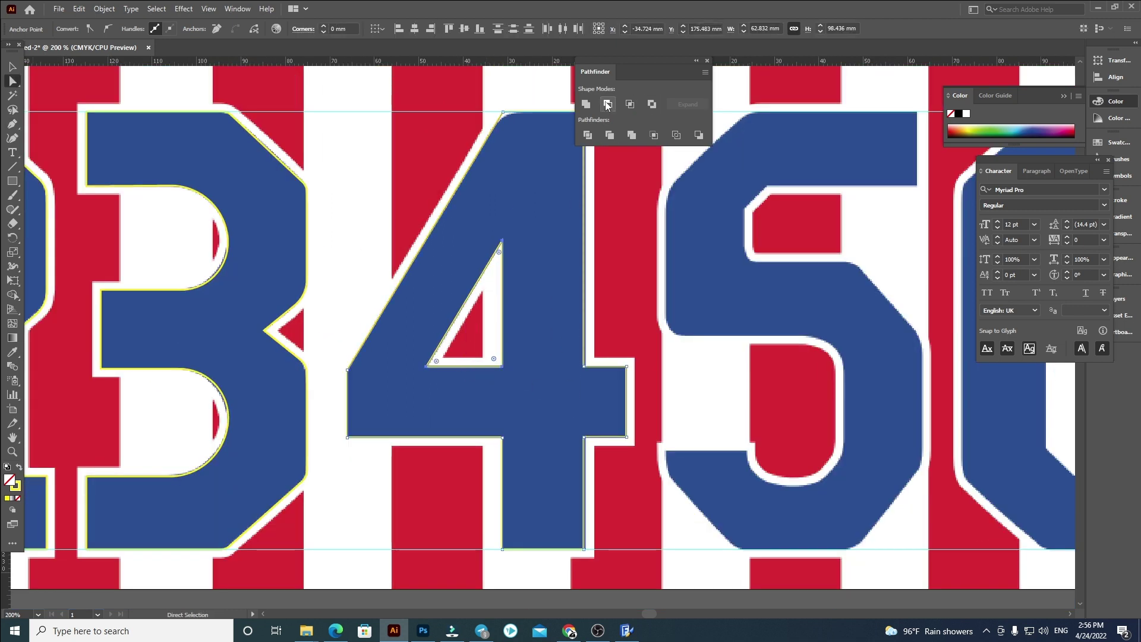
pyautogui.click(607, 103)
# Round the digit 4's upper-left corner where the long diagonal meets the top edge
pyautogui.moveTo(520, 101); pyautogui.dragTo(516, 256)
pyautogui.scroll(1, 501, 201)
pyautogui.moveTo(489, 290); pyautogui.dragTo(469, 107)
pyautogui.moveTo(597, 576); pyautogui.dragTo(547, 376)
pyautogui.moveTo(688, 392); pyautogui.dragTo(628, 429)
pyautogui.click(779, 354)
# Start a Pen outline of the digit 5, tracing the top arm's right end, top edge and upper-left diagonal
pyautogui.moveTo(644, 301); pyautogui.dragTo(302, 372)
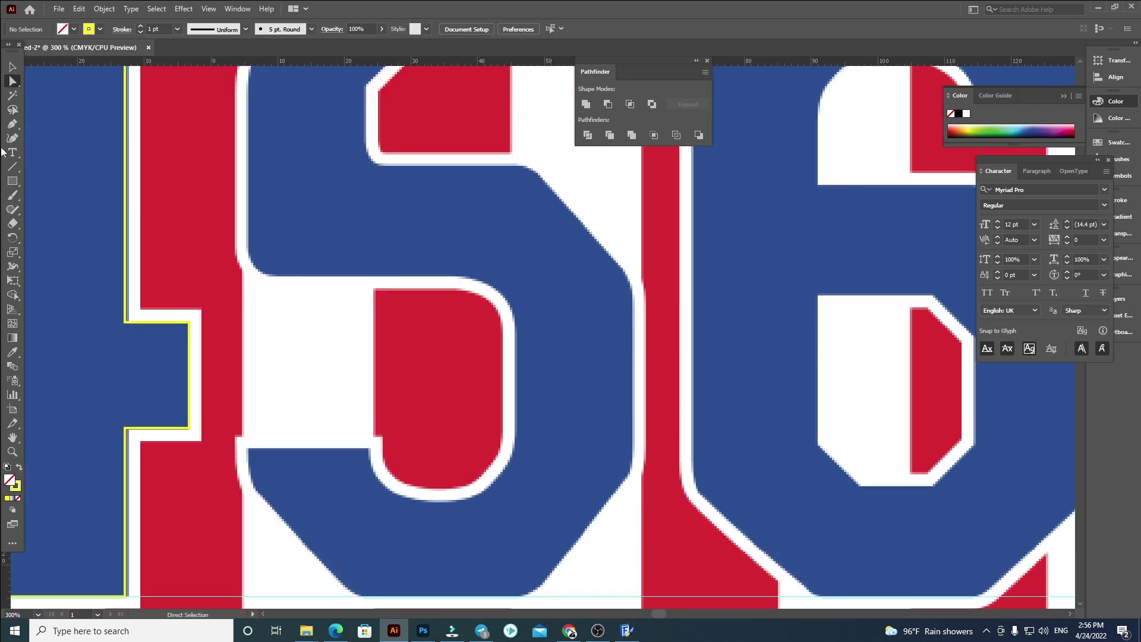
pyautogui.click(17, 126)
pyautogui.scroll(-1, 525, 355)
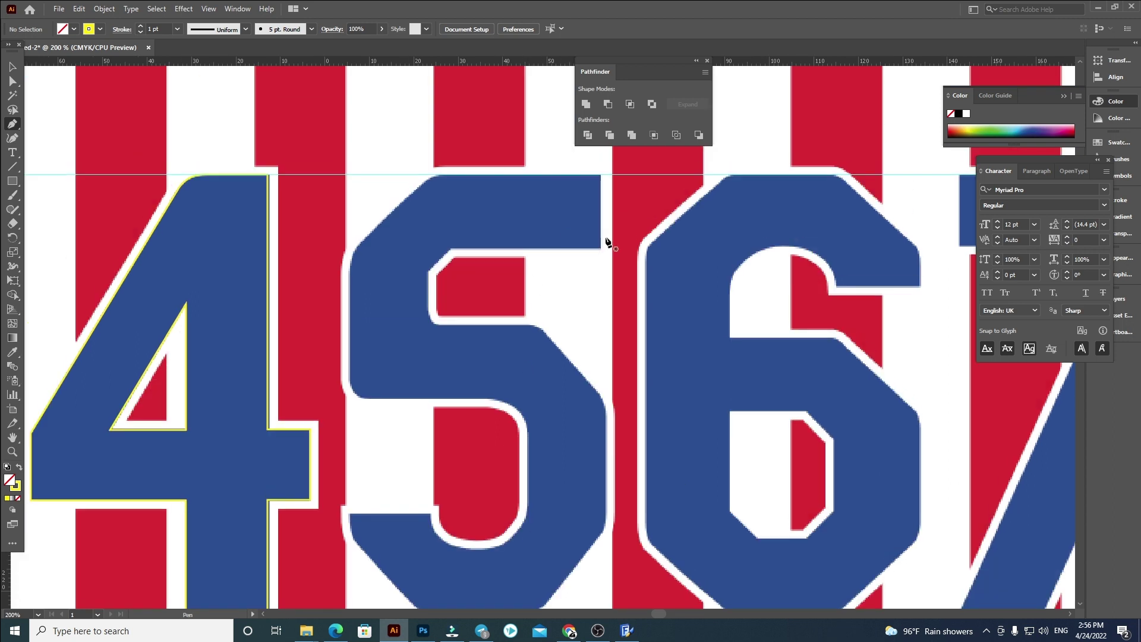
pyautogui.scroll(1, 606, 241)
pyautogui.click(603, 254)
pyautogui.scroll(2, 601, 244)
pyautogui.click(602, 143)
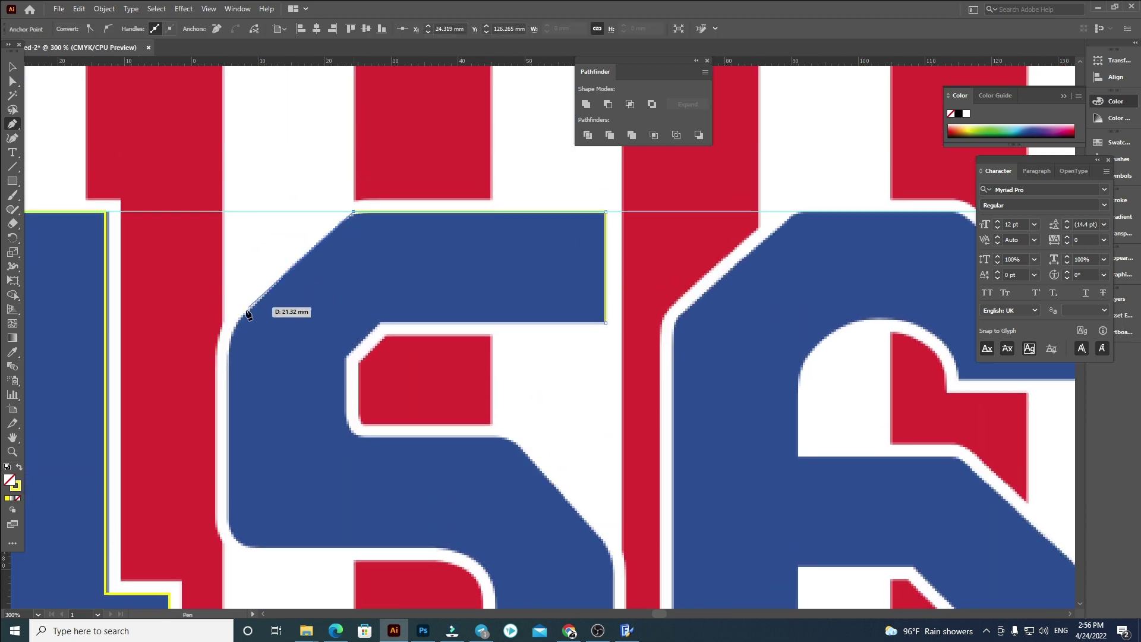
pyautogui.click(231, 328)
pyautogui.moveTo(231, 328); pyautogui.dragTo(353, 178)
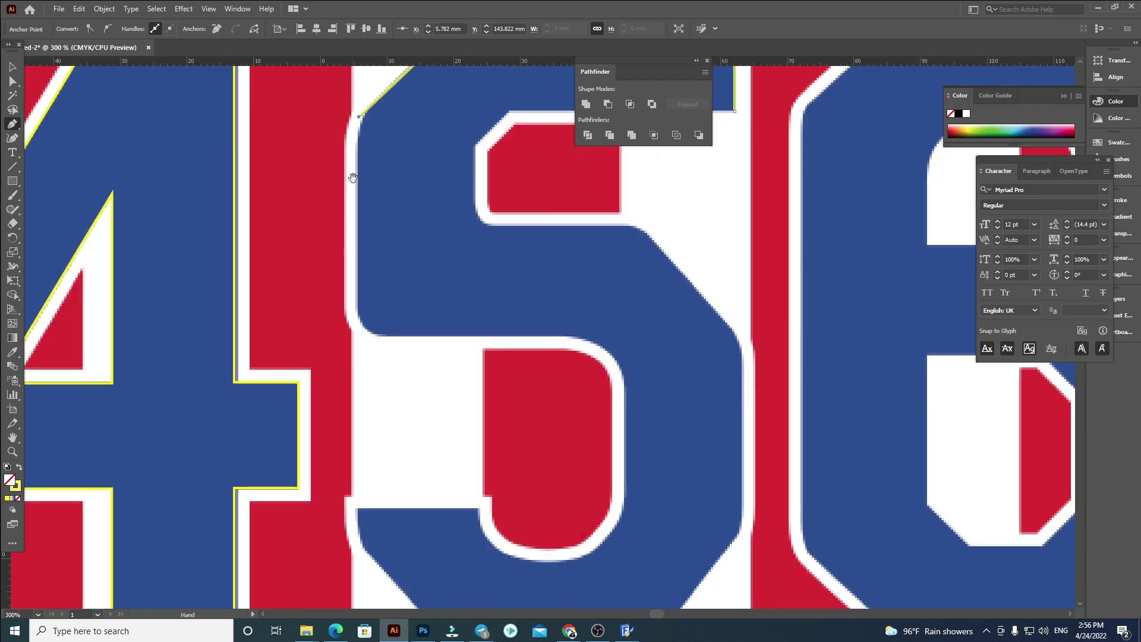
# Trace the digit 5's left side, the lower inner bowl with square corners, and the lower arm's left tip
pyautogui.click(359, 335)
pyautogui.keyDown('shift'); pyautogui.click(623, 381); pyautogui.keyUp('shift')
pyautogui.scroll(-3, 618, 410)
pyautogui.keyDown('shift'); pyautogui.click(569, 453); pyautogui.keyUp('shift')
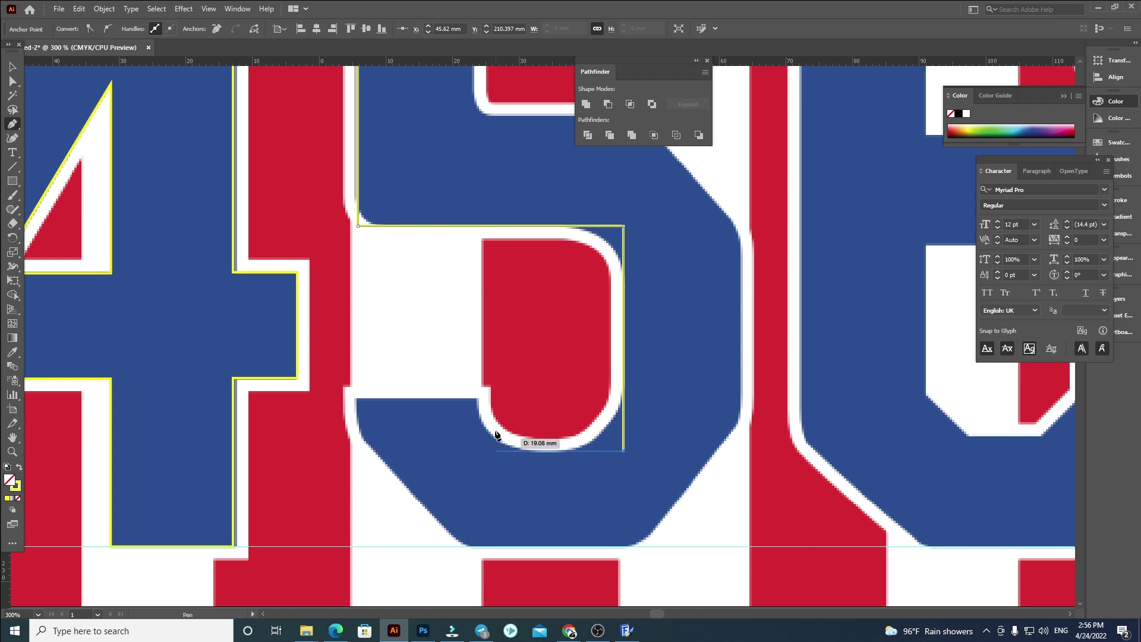
pyautogui.click(478, 398)
pyautogui.click(354, 399)
pyautogui.keyDown('shift'); pyautogui.click(362, 433); pyautogui.keyUp('shift')
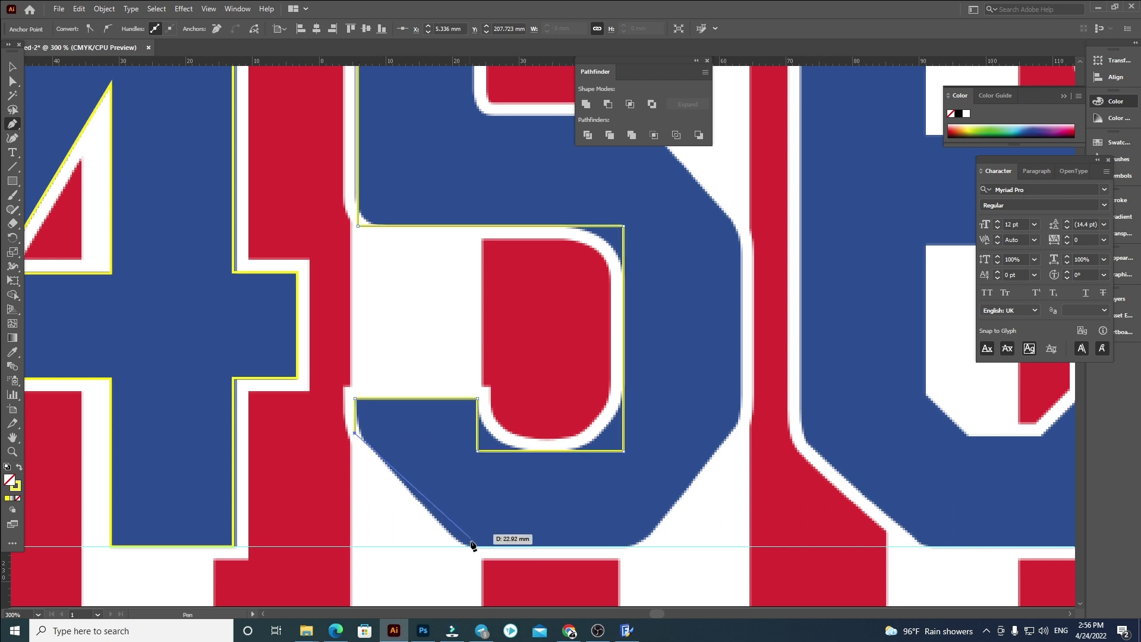
# Continue the digit 5 outline along the base, up the lower-right diagonal and the right side
pyautogui.click(642, 545)
pyautogui.click(741, 418)
pyautogui.scroll(3, 741, 358)
pyautogui.click(724, 332)
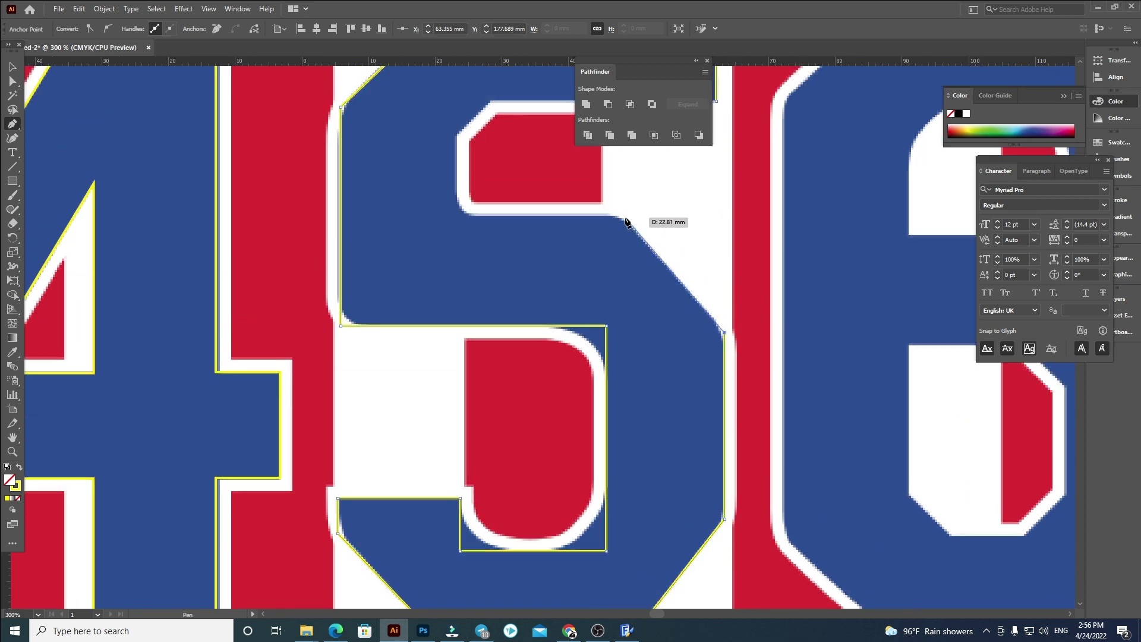
# Trace the digit 5's upper-right diagonal, middle bar's top edge and upper inner notch, closing the path at the top arm
pyautogui.click(619, 215)
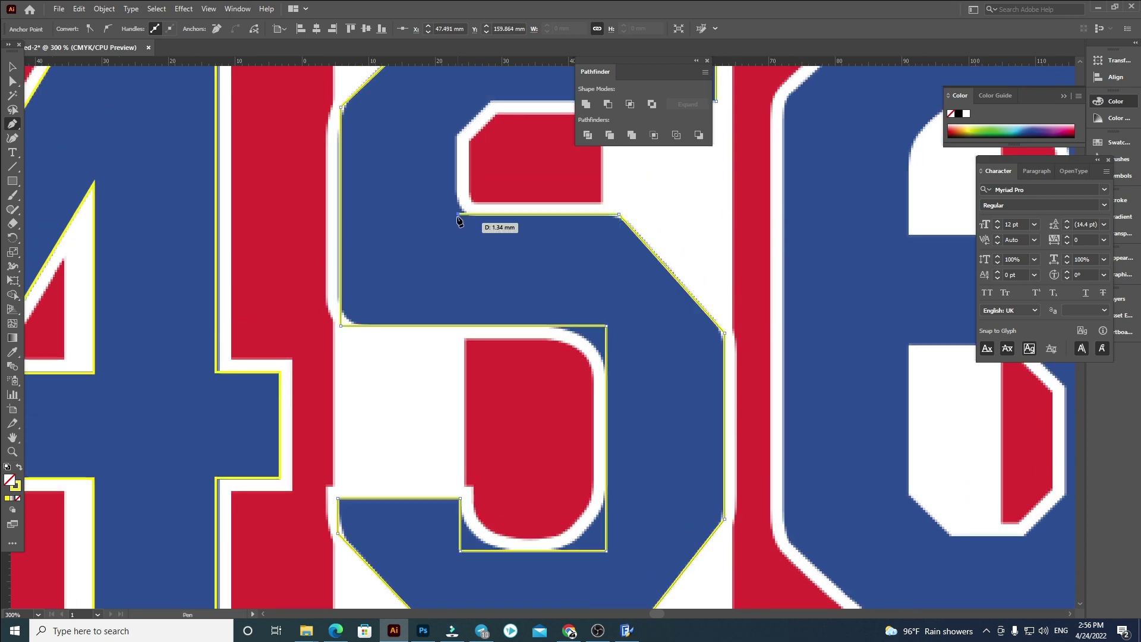
pyautogui.click(458, 213)
pyautogui.scroll(3, 492, 384)
pyautogui.click(499, 359)
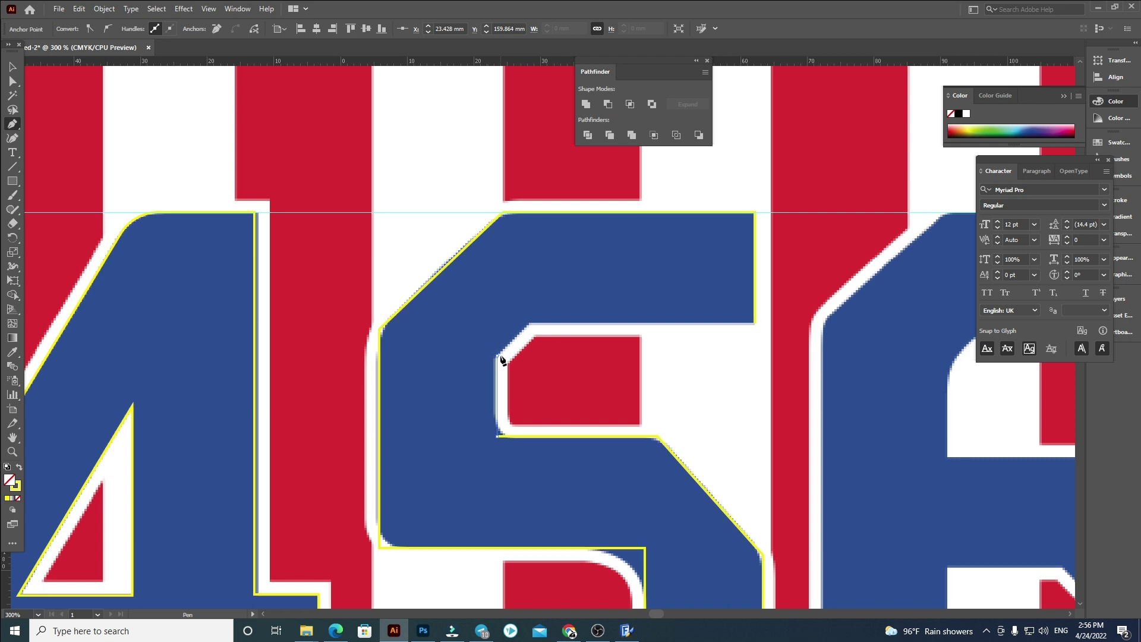
pyautogui.click(530, 324)
pyautogui.moveTo(735, 442); pyautogui.dragTo(678, 391)
pyautogui.moveTo(663, 526); pyautogui.dragTo(671, 393)
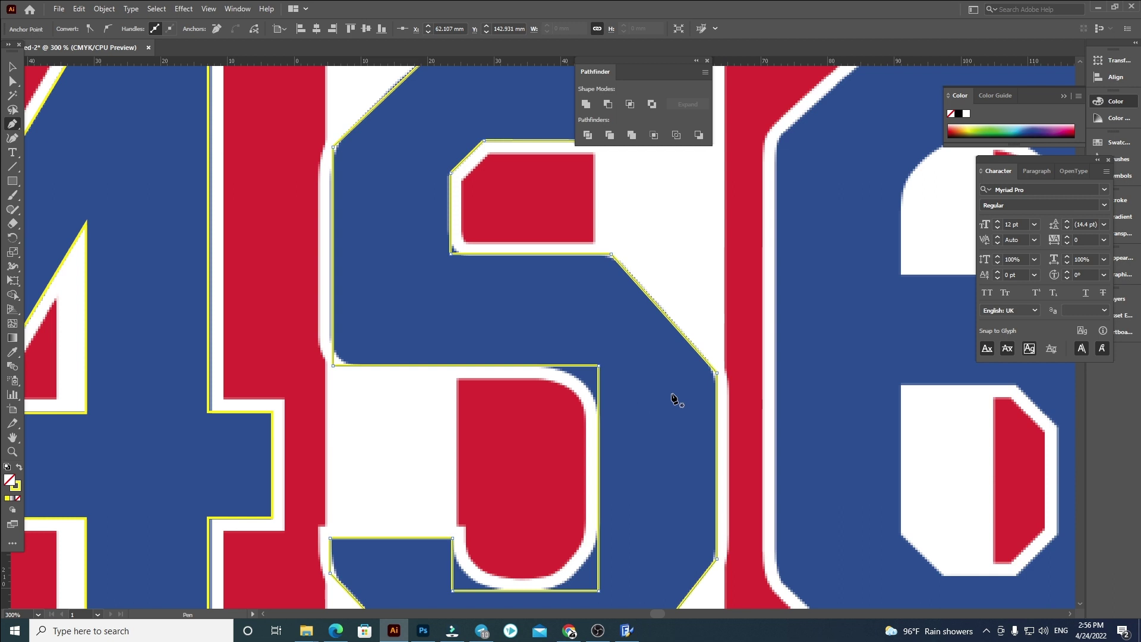
# Round the corners of the digit 5's lower inner bowl and the lower-left corner of its middle bar
pyautogui.scroll(-4, 675, 397)
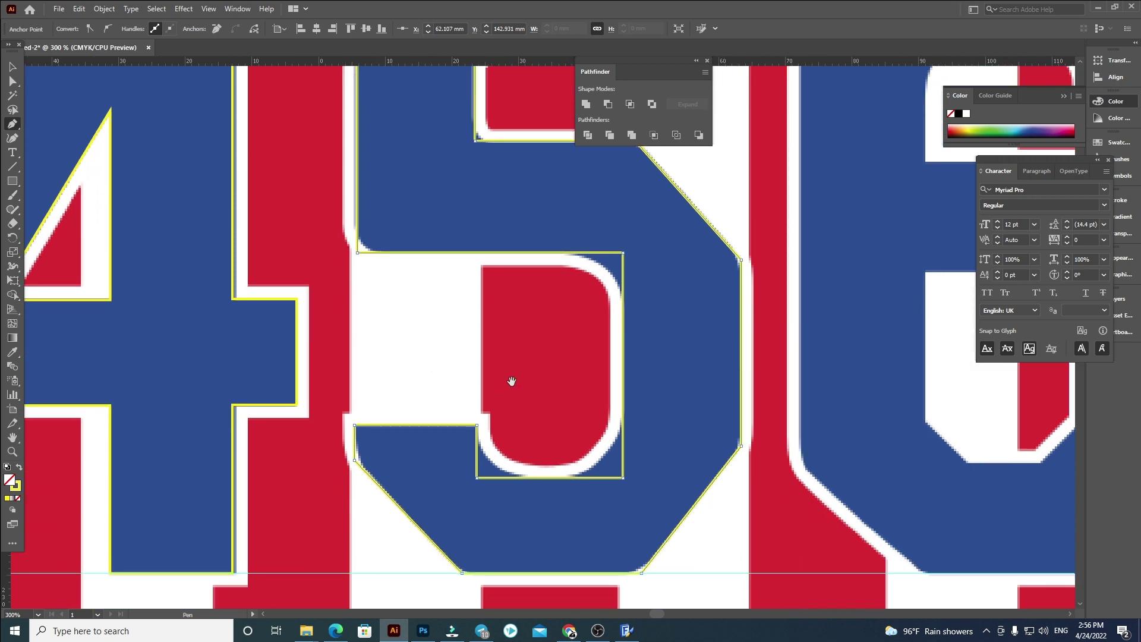
pyautogui.moveTo(494, 419); pyautogui.dragTo(496, 444)
pyautogui.scroll(2, 475, 501)
pyautogui.press('a')
pyautogui.moveTo(492, 493); pyautogui.dragTo(791, 528)
pyautogui.moveTo(675, 331); pyautogui.dragTo(582, 516)
pyautogui.moveTo(652, 315); pyautogui.dragTo(752, 470)
pyautogui.moveTo(686, 420); pyautogui.dragTo(618, 549)
pyautogui.scroll(-2, 597, 293)
pyautogui.moveTo(291, 302); pyautogui.dragTo(411, 328)
pyautogui.click(481, 476)
pyautogui.moveTo(481, 476); pyautogui.dragTo(451, 330)
pyautogui.scroll(2, 342, 405)
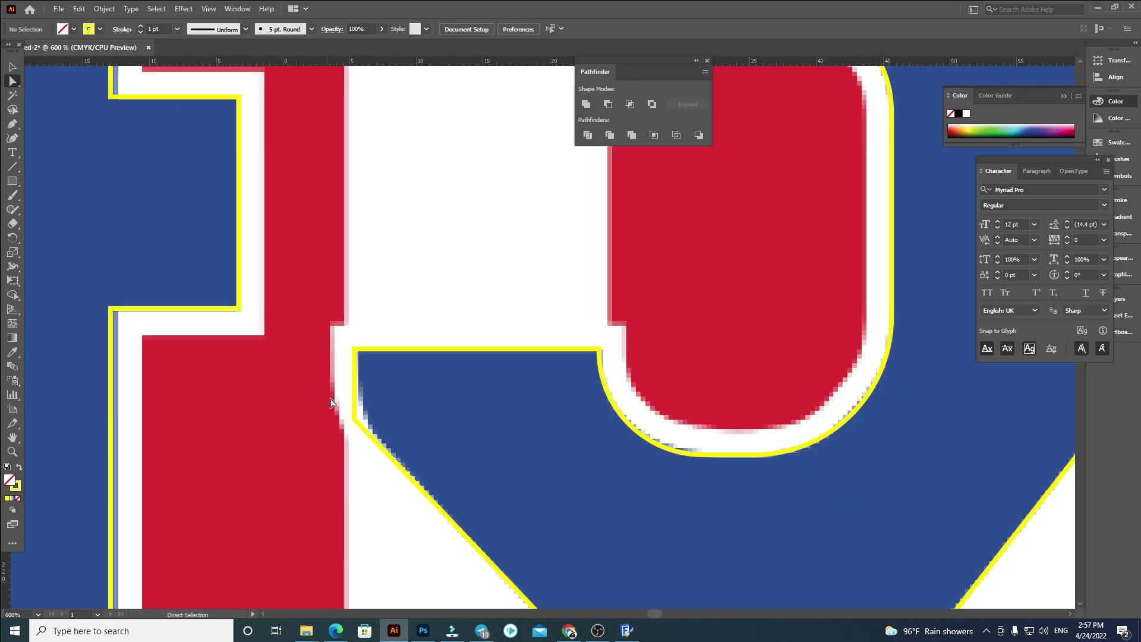
# Round the corners at the digit 5's lower-left tip and along its base
pyautogui.click(374, 423)
pyautogui.moveTo(403, 416); pyautogui.dragTo(497, 452)
pyautogui.moveTo(652, 585); pyautogui.dragTo(468, 321)
pyautogui.moveTo(470, 420); pyautogui.dragTo(452, 410)
pyautogui.moveTo(406, 356); pyautogui.dragTo(417, 347)
pyautogui.moveTo(519, 321); pyautogui.dragTo(784, 439)
pyautogui.moveTo(737, 337); pyautogui.dragTo(732, 288)
pyautogui.click(761, 172)
pyautogui.moveTo(761, 171); pyautogui.dragTo(707, 475)
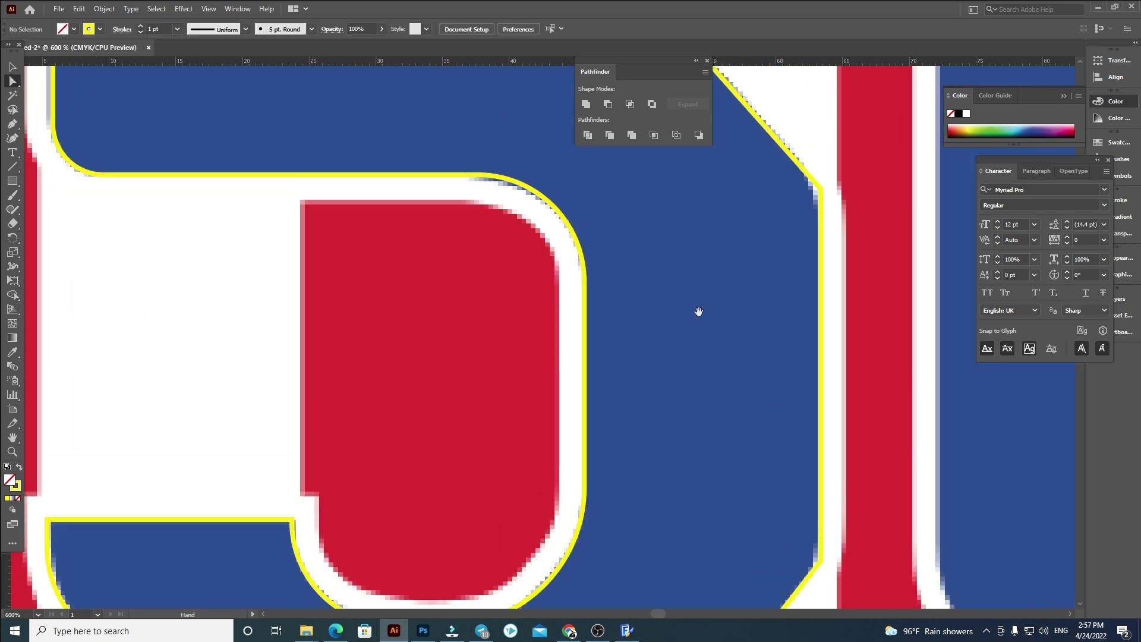
# Round both ends of the digit 5's upper-right diagonal, at the right side and the middle bar
pyautogui.moveTo(699, 312); pyautogui.dragTo(689, 466)
pyautogui.moveTo(726, 263); pyautogui.dragTo(728, 265)
pyautogui.moveTo(747, 421); pyautogui.dragTo(712, 429)
pyautogui.moveTo(734, 259); pyautogui.dragTo(766, 403)
pyautogui.moveTo(578, 260); pyautogui.dragTo(601, 364)
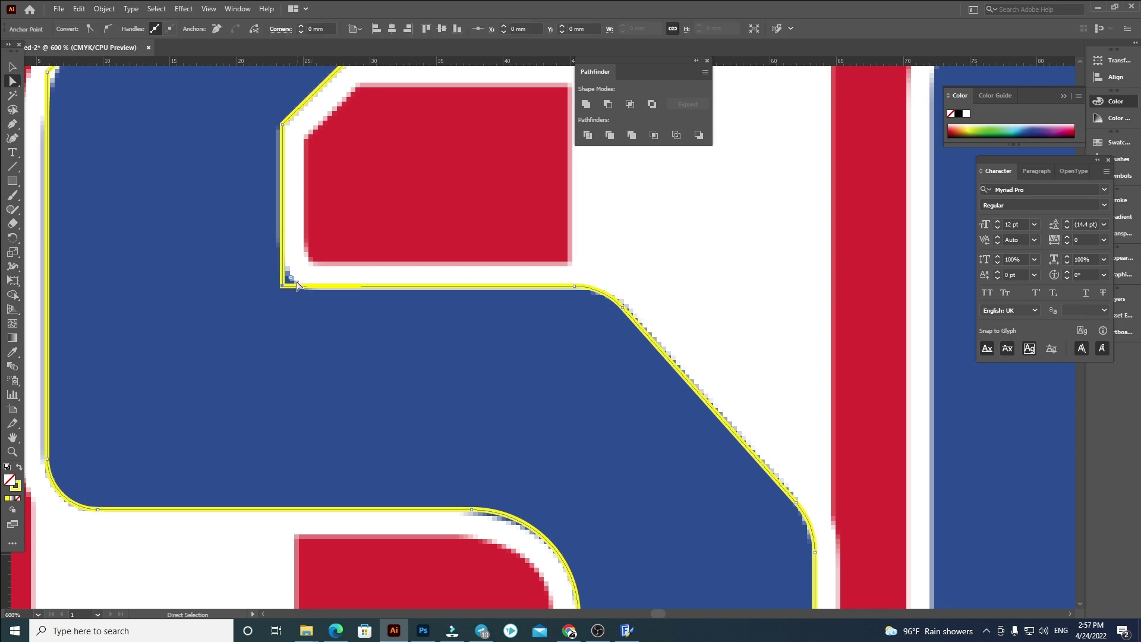
# Round the two left-hand corners of the digit 5's upper inner notch
pyautogui.moveTo(320, 268); pyautogui.dragTo(321, 268)
pyautogui.moveTo(397, 238); pyautogui.dragTo(576, 522)
pyautogui.moveTo(426, 389); pyautogui.dragTo(505, 421)
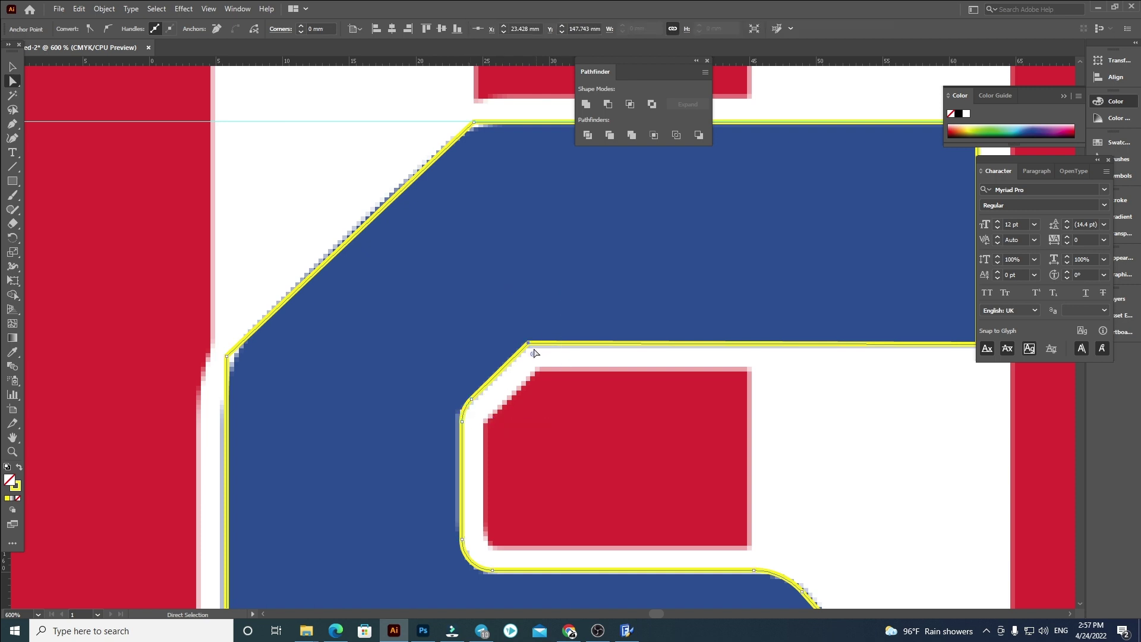
# Round the top corner of the digit 5's upper inner notch and the outer left corner below its upper diagonal
pyautogui.moveTo(542, 368); pyautogui.dragTo(547, 377)
pyautogui.click(229, 356)
pyautogui.moveTo(231, 358); pyautogui.dragTo(328, 365)
# Shift the anchor at the digit 5's top-left corner slightly left to match the artwork, and round that corner
pyautogui.scroll(5, 423, 382)
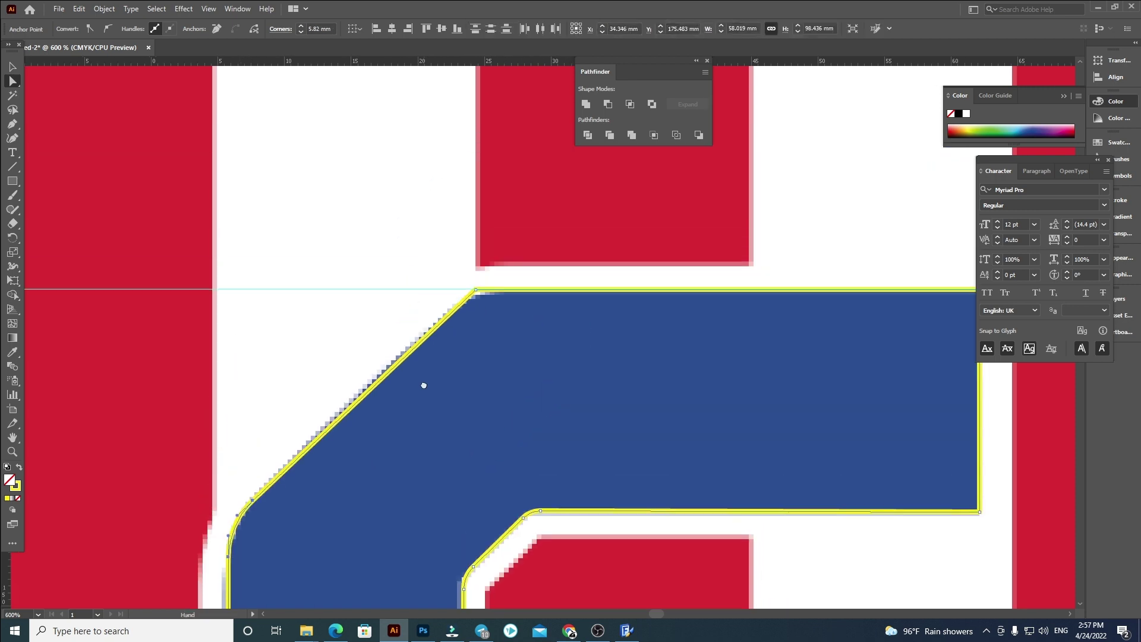
pyautogui.click(473, 290)
pyautogui.moveTo(474, 290); pyautogui.dragTo(470, 291)
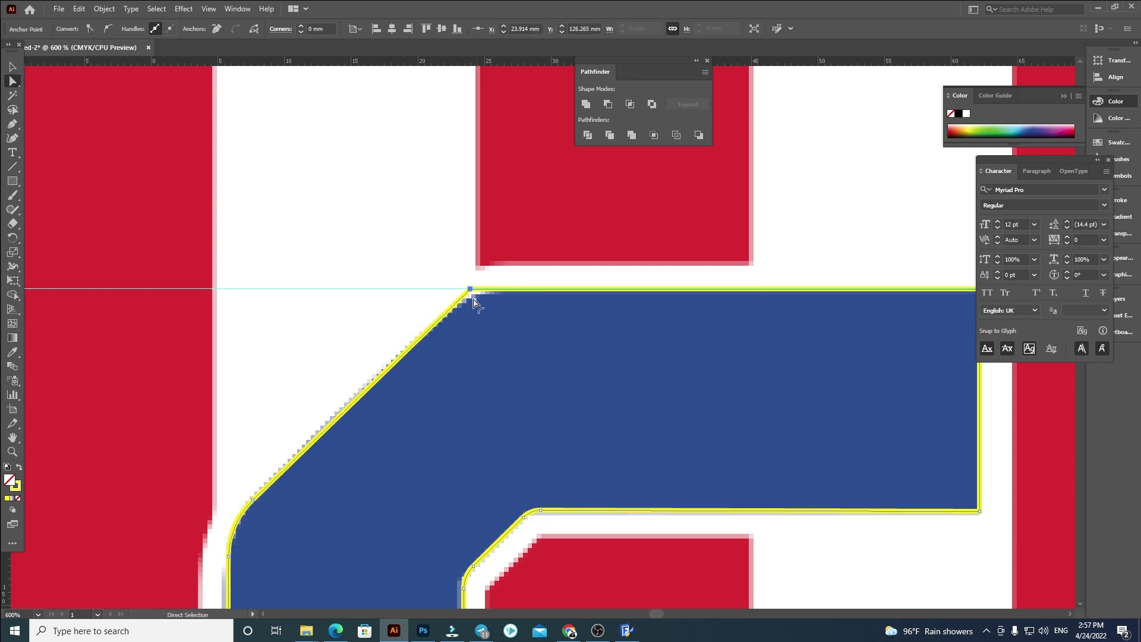
pyautogui.moveTo(513, 337); pyautogui.dragTo(537, 353)
pyautogui.click(743, 399)
# Start a Pen path on the digit 6 from its upper-right arm tip, over the right diagonal and along the top edge
pyautogui.moveTo(789, 416); pyautogui.dragTo(370, 353)
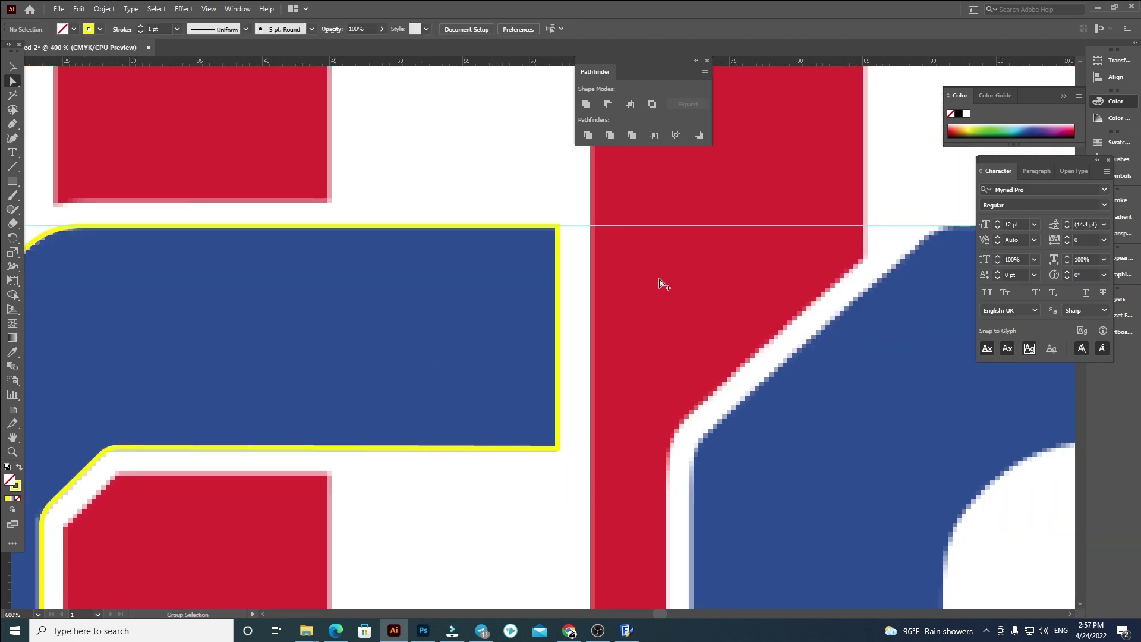
pyautogui.scroll(-3, 662, 283)
pyautogui.moveTo(779, 423); pyautogui.dragTo(635, 423)
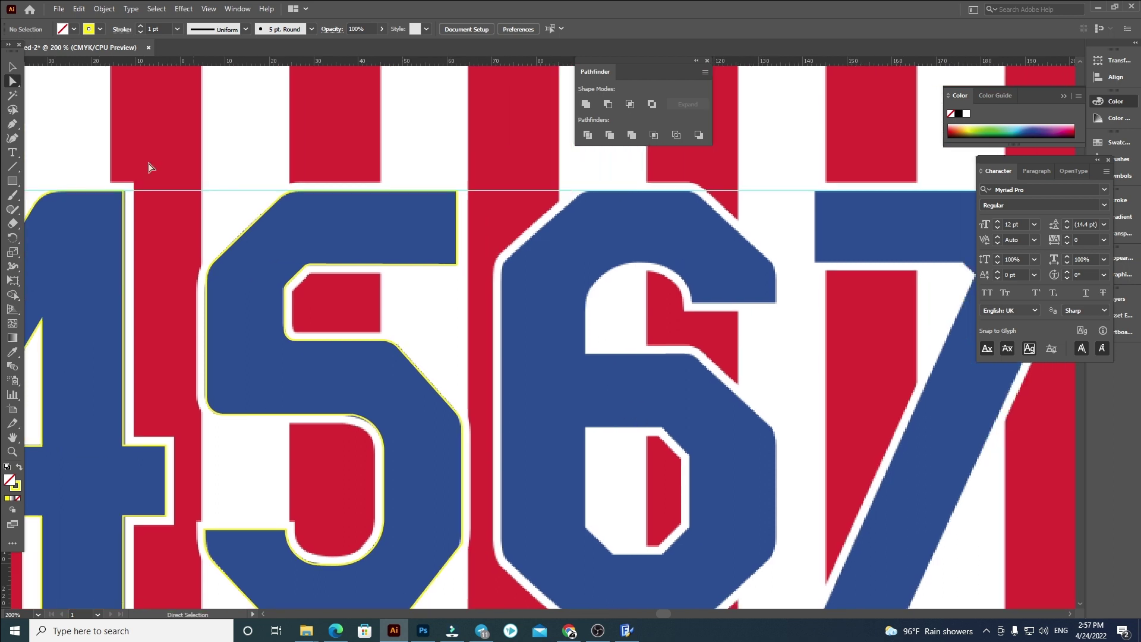
pyautogui.click(12, 124)
pyautogui.scroll(1, 771, 319)
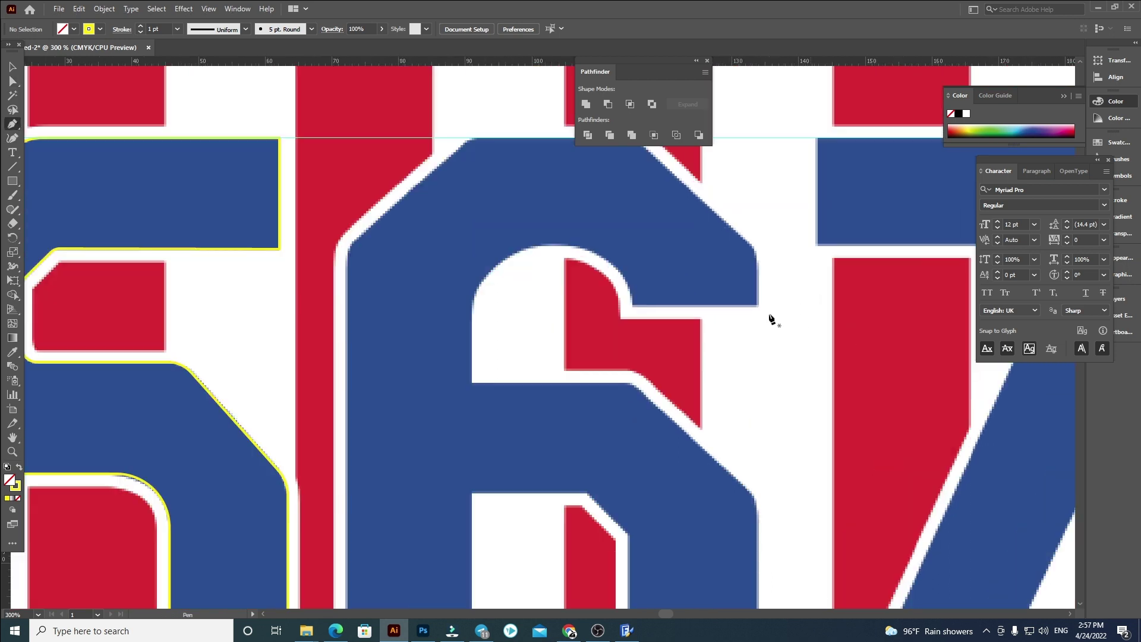
pyautogui.click(758, 305)
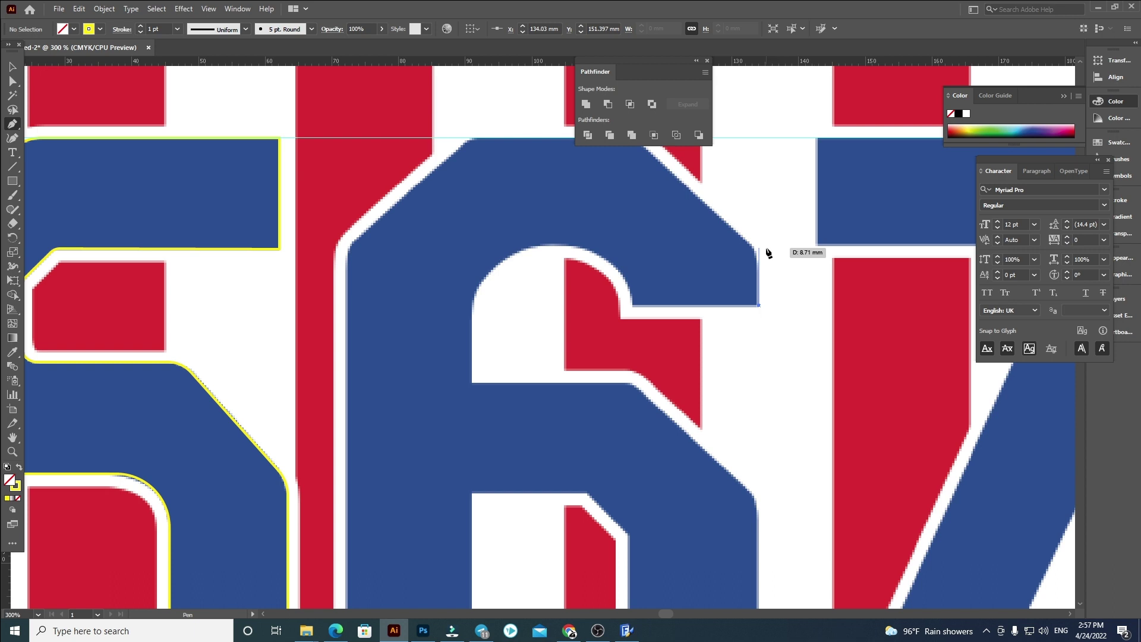
pyautogui.click(758, 245)
pyautogui.scroll(2, 759, 250)
pyautogui.click(638, 250)
pyautogui.click(470, 251)
pyautogui.scroll(-2, 475, 251)
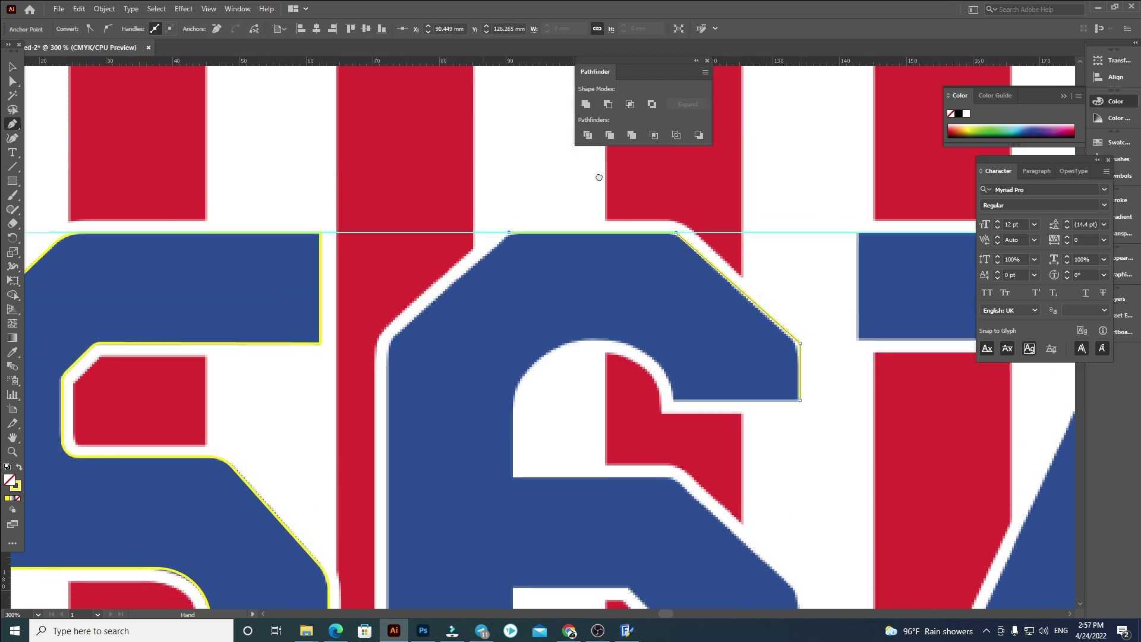
# Continue the digit 6 path down its left side, around the base and up the right side to the middle bar
pyautogui.hscroll(-3, 505, 251)
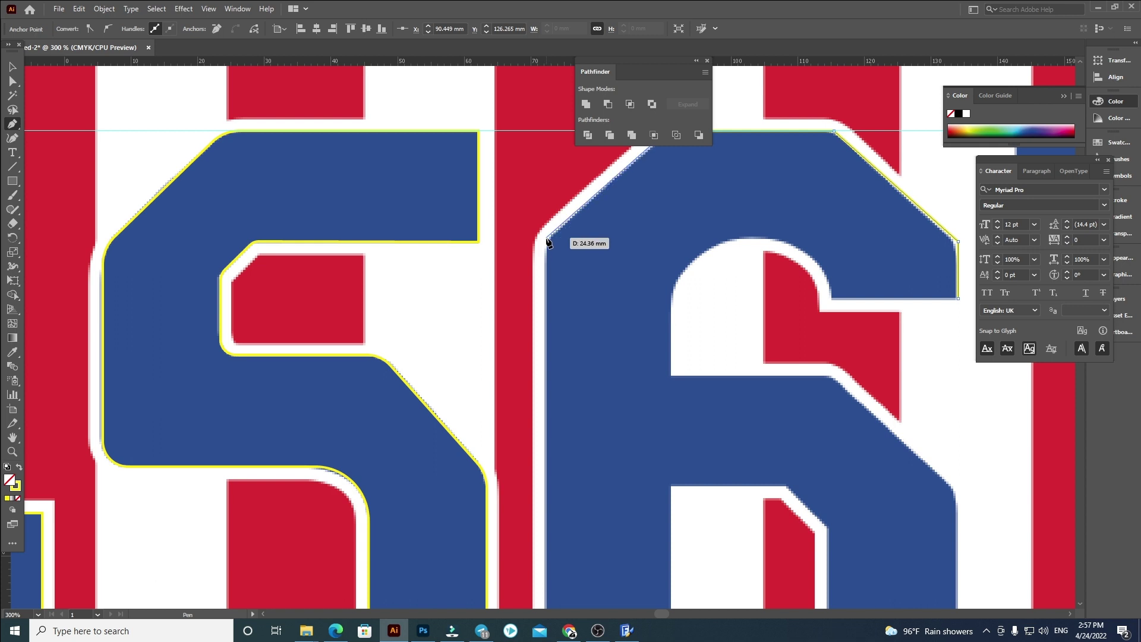
pyautogui.scroll(-5, 544, 268)
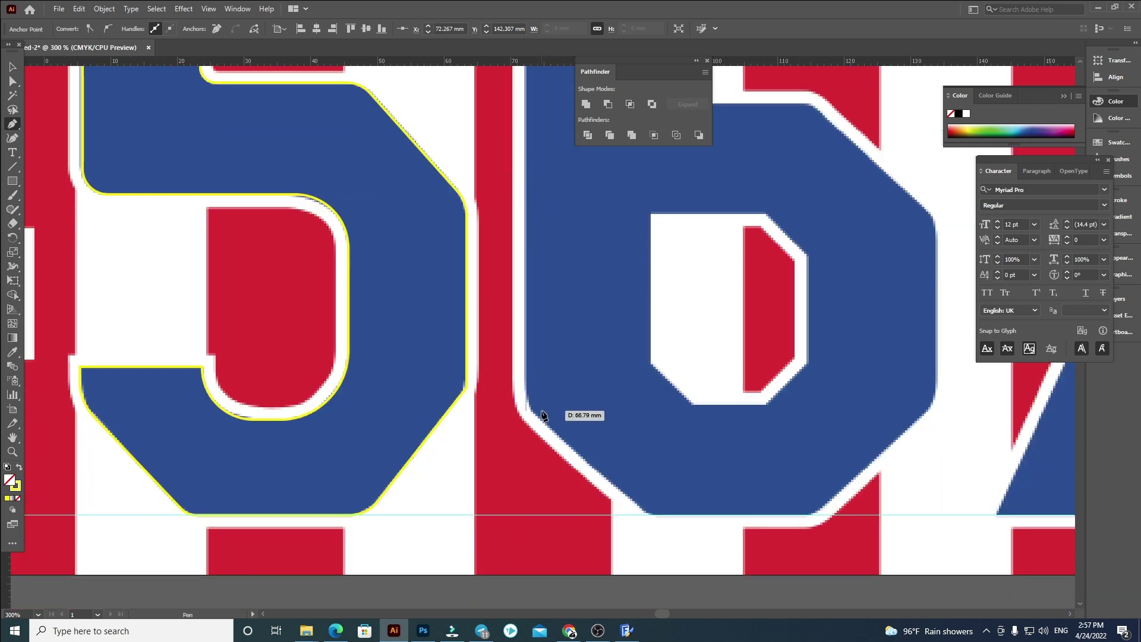
pyautogui.click(526, 409)
pyautogui.click(648, 515)
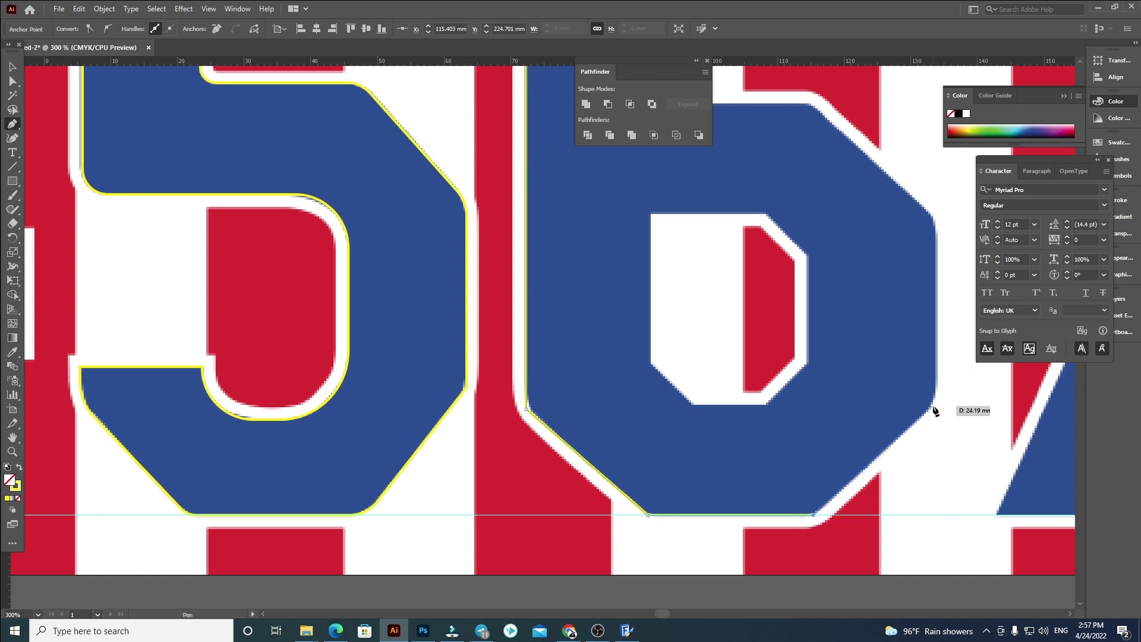
pyautogui.moveTo(932, 408); pyautogui.dragTo(918, 562)
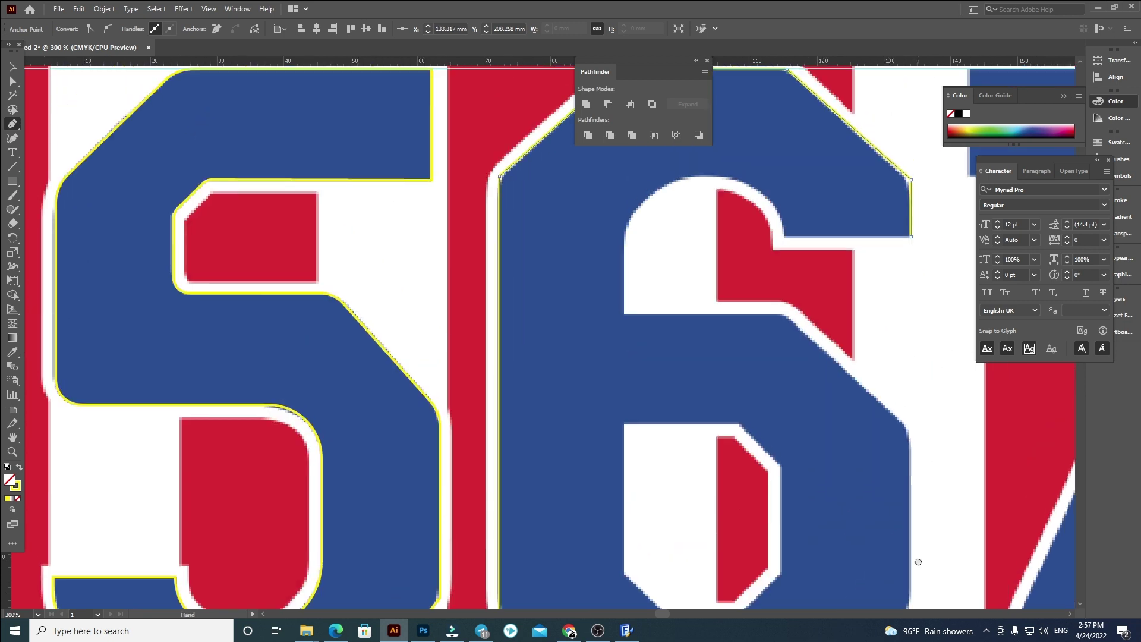
pyautogui.click(909, 425)
pyautogui.click(785, 315)
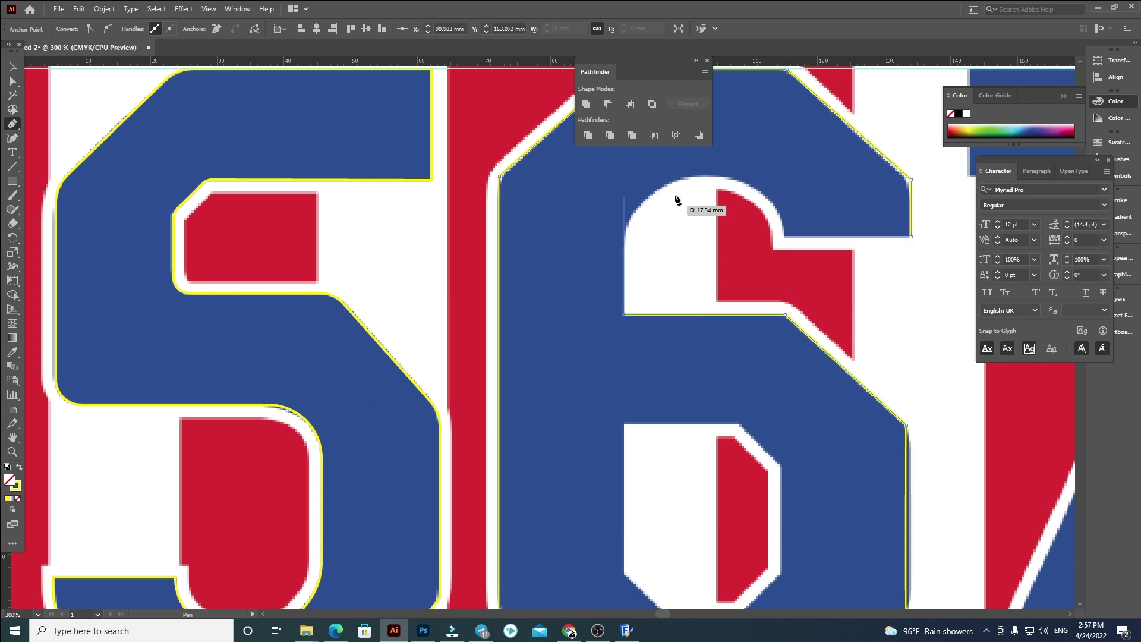
# Outline the digit 6's upper opening with straight, squared corners and close the path at the arm tip
pyautogui.click(624, 181)
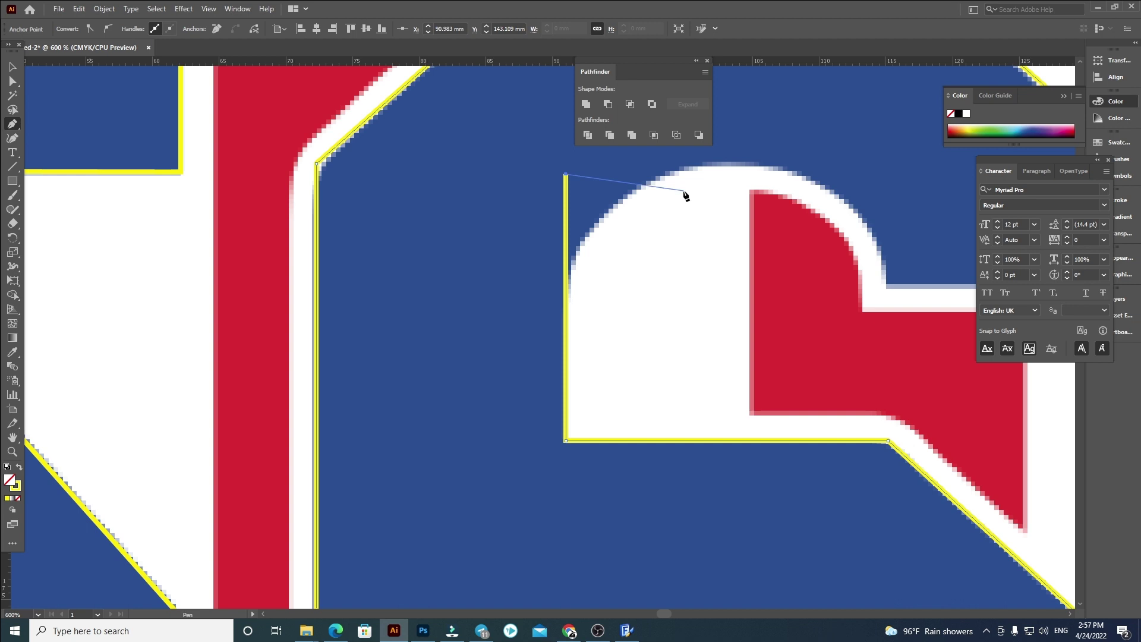
pyautogui.scroll(2, 683, 191)
pyautogui.keyDown('shift'); pyautogui.click(592, 167); pyautogui.keyUp('shift')
pyautogui.keyDown('shift'); pyautogui.click(886, 268); pyautogui.keyUp('shift')
pyautogui.keyDown('shift'); pyautogui.click(886, 286); pyautogui.keyUp('shift')
pyautogui.moveTo(851, 308); pyautogui.dragTo(481, 389)
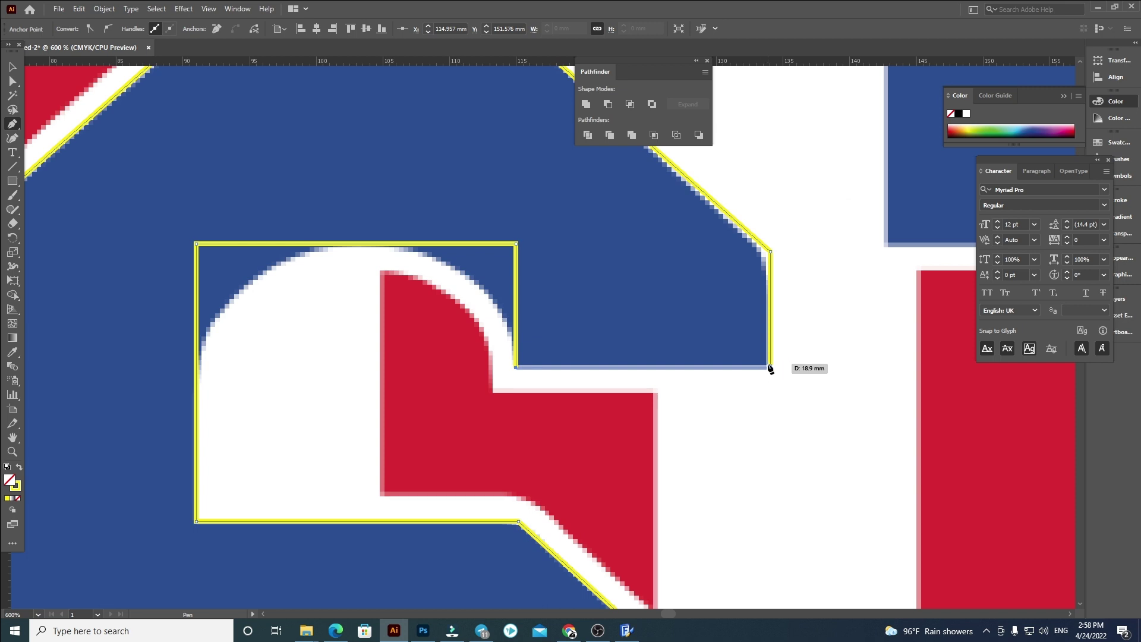
pyautogui.click(770, 367)
# Move the anchors of the digit 6's lower-right vertical edge outward to match the edge of the blue artwork
pyautogui.scroll(-2, 743, 272)
pyautogui.moveTo(675, 415); pyautogui.dragTo(683, 248)
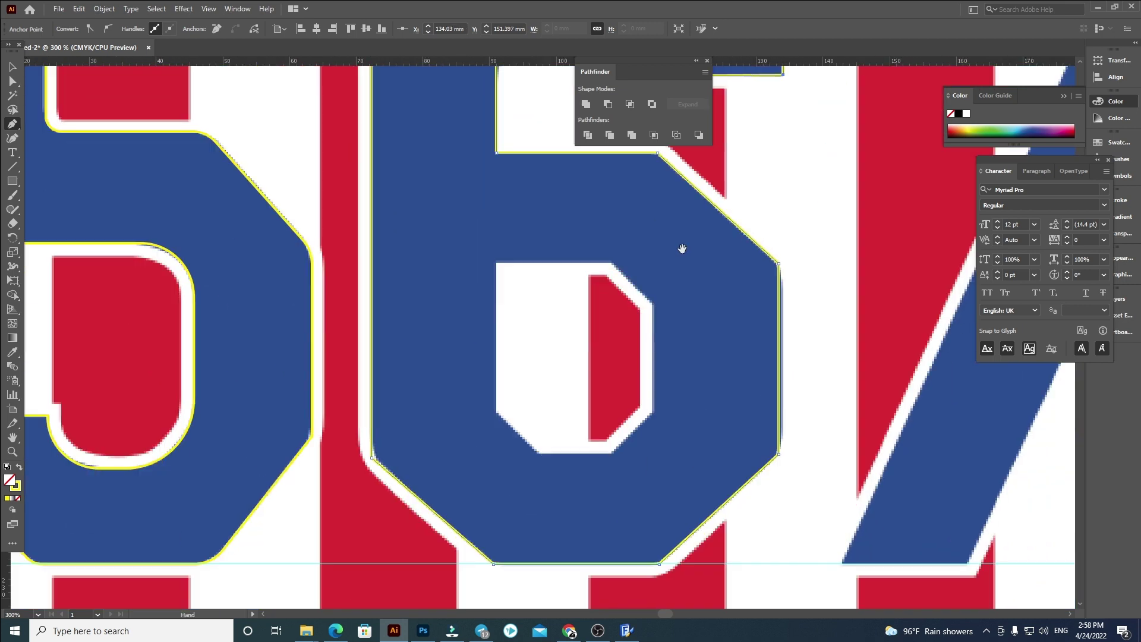
pyautogui.scroll(2, 750, 480)
pyautogui.moveTo(830, 357); pyautogui.dragTo(817, 517)
pyautogui.press('a')
pyautogui.moveTo(857, 578); pyautogui.dragTo(807, 172)
pyautogui.scroll(-1, 839, 283)
pyautogui.click(848, 487)
pyautogui.moveTo(816, 464); pyautogui.dragTo(816, 457)
pyautogui.click(854, 462)
pyautogui.scroll(-1, 736, 330)
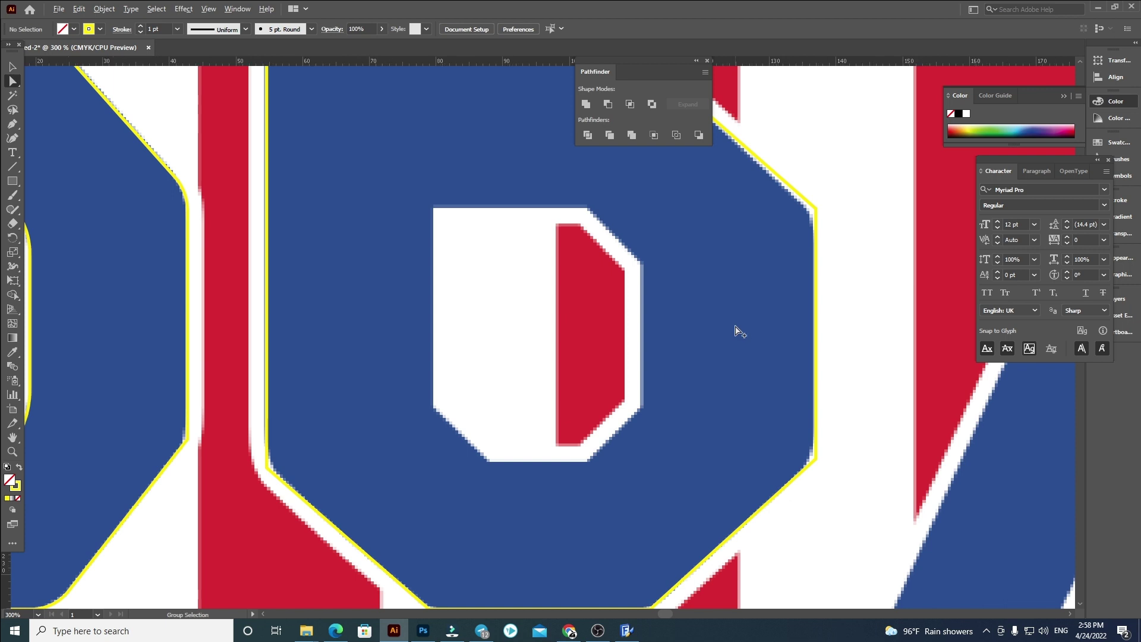
# Round the digit 6's upper outer corners along the top edge and at the left shoulder
pyautogui.moveTo(464, 275); pyautogui.dragTo(447, 435)
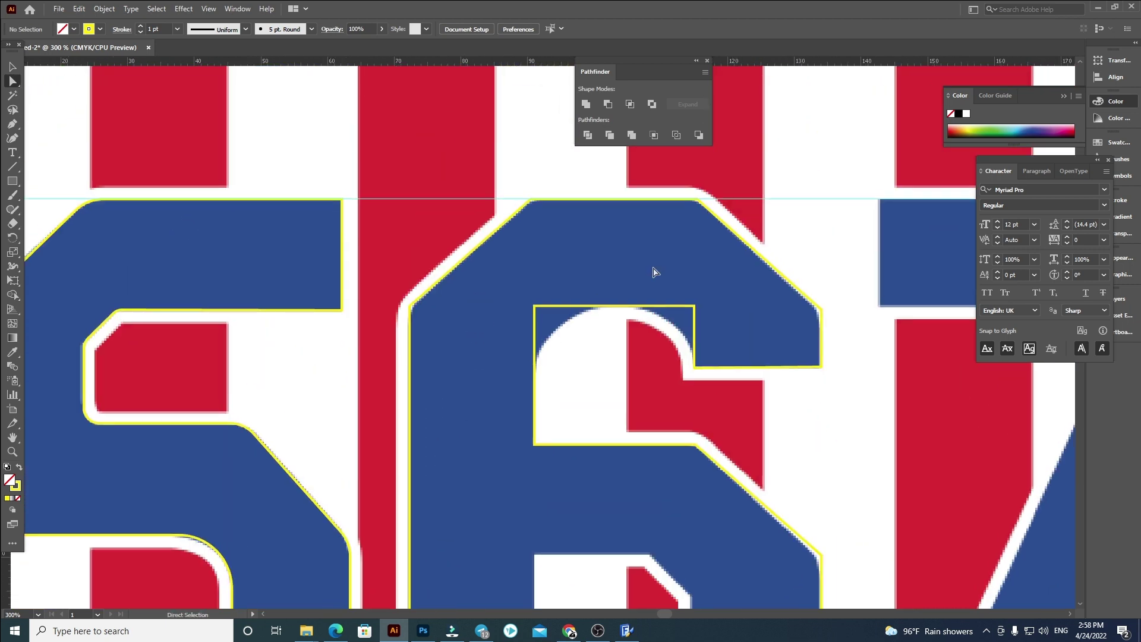
pyautogui.scroll(2, 525, 215)
pyautogui.moveTo(934, 244); pyautogui.dragTo(934, 244)
pyautogui.moveTo(859, 204); pyautogui.dragTo(869, 254)
pyautogui.click(870, 254)
pyautogui.press('space')
pyautogui.moveTo(368, 406); pyautogui.dragTo(410, 240)
pyautogui.moveTo(255, 211); pyautogui.dragTo(382, 262)
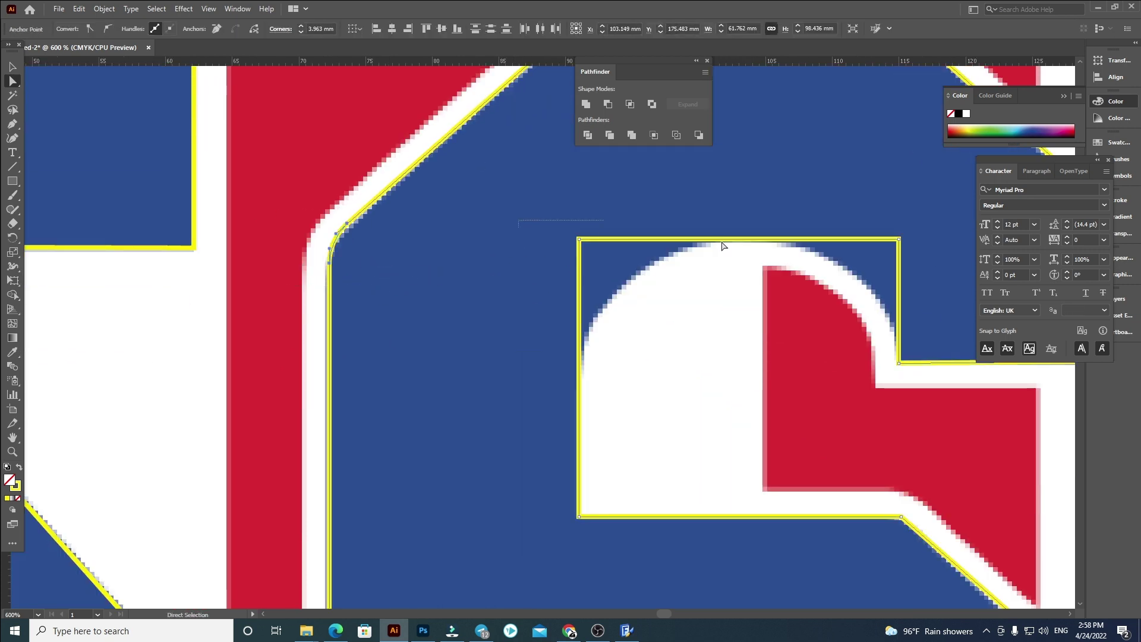
# Round the two top corners of the digit 6's upper opening into an arch that follows the artwork
pyautogui.moveTo(568, 226); pyautogui.dragTo(783, 336)
pyautogui.moveTo(915, 220); pyautogui.dragTo(734, 369)
pyautogui.hotkey('ctrl', 'shift', 'a')
pyautogui.moveTo(842, 452); pyautogui.dragTo(593, 238)
pyautogui.scroll(-2, 704, 285)
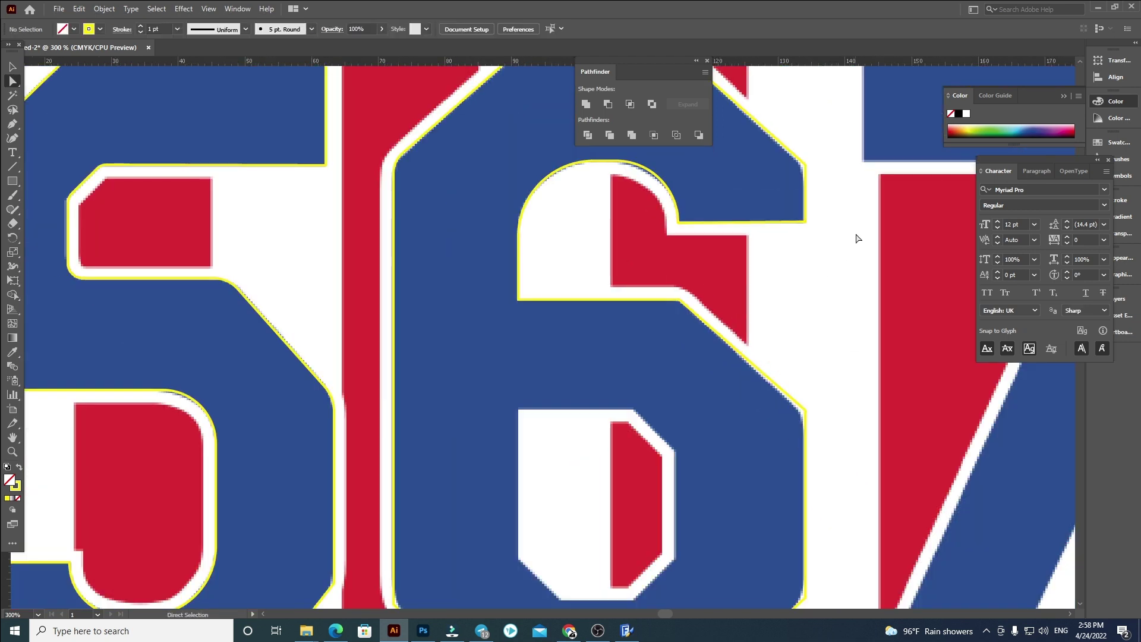
# Round the outer right corner of the digit 6's upper arm
pyautogui.scroll(2, 814, 232)
pyautogui.scroll(1, 772, 221)
pyautogui.click(823, 284)
pyautogui.moveTo(812, 289); pyautogui.dragTo(791, 332)
pyautogui.click(760, 435)
pyautogui.moveTo(789, 601); pyautogui.dragTo(820, 341)
# Round the upper-right corner of the digit 6's bowl and the corner where the middle bar meets its diagonal
pyautogui.moveTo(840, 242); pyautogui.dragTo(892, 344)
pyautogui.moveTo(849, 297); pyautogui.dragTo(812, 351)
pyautogui.click(876, 225)
pyautogui.moveTo(838, 204); pyautogui.dragTo(852, 360)
pyautogui.moveTo(586, 255); pyautogui.dragTo(726, 333)
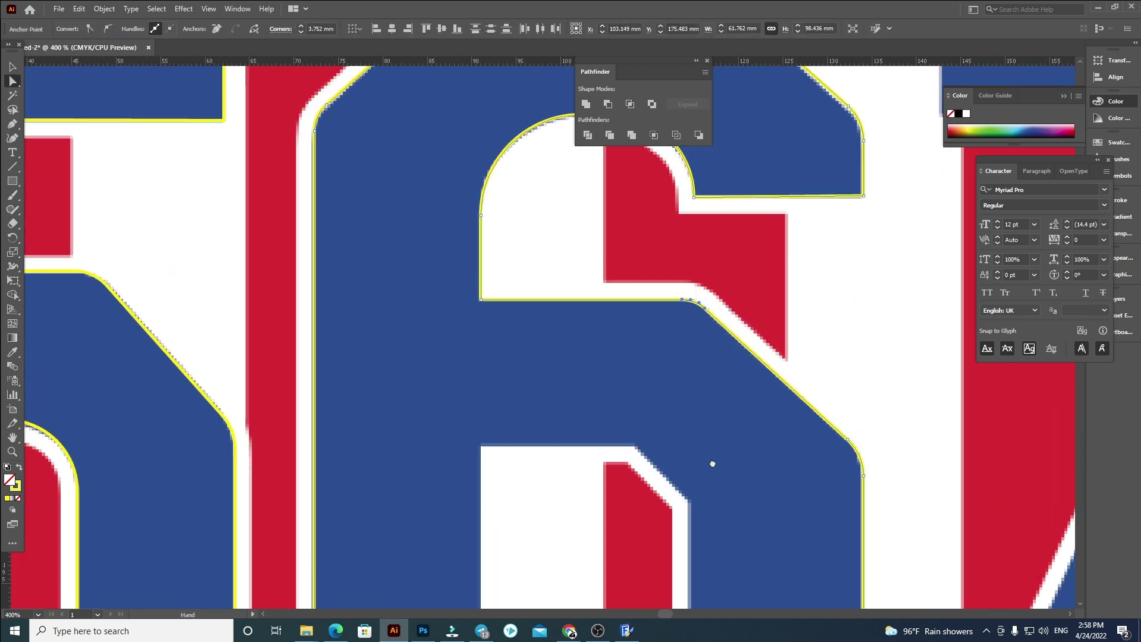
# Round the digit 6's lower-right corner, both base corners and the lower-left side corner
pyautogui.moveTo(713, 464); pyautogui.dragTo(747, 309)
pyautogui.moveTo(747, 364); pyautogui.dragTo(856, 462)
pyautogui.moveTo(775, 373); pyautogui.dragTo(775, 374)
pyautogui.moveTo(591, 522); pyautogui.dragTo(657, 585)
pyautogui.moveTo(636, 545); pyautogui.dragTo(637, 545)
pyautogui.moveTo(397, 531); pyautogui.dragTo(433, 546)
pyautogui.moveTo(217, 382); pyautogui.dragTo(306, 416)
pyautogui.click(387, 262)
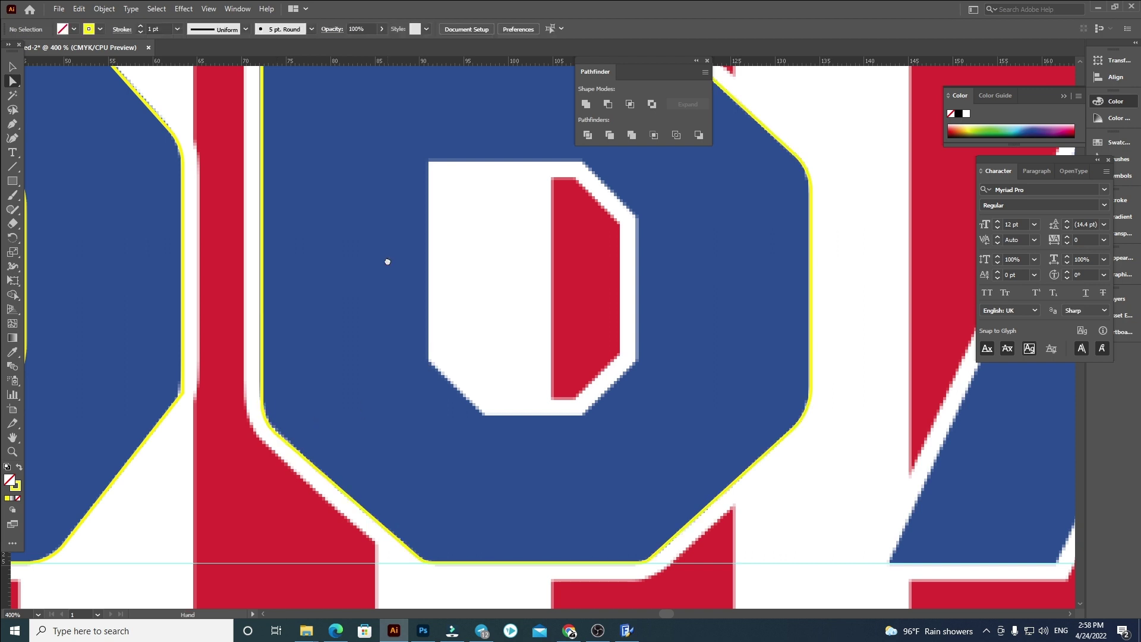
# Trace the digit 6's inner opening with the Pen tool as a closed straight-sided path
pyautogui.moveTo(300, 181); pyautogui.dragTo(405, 348)
pyautogui.click(534, 330)
pyautogui.click(533, 528)
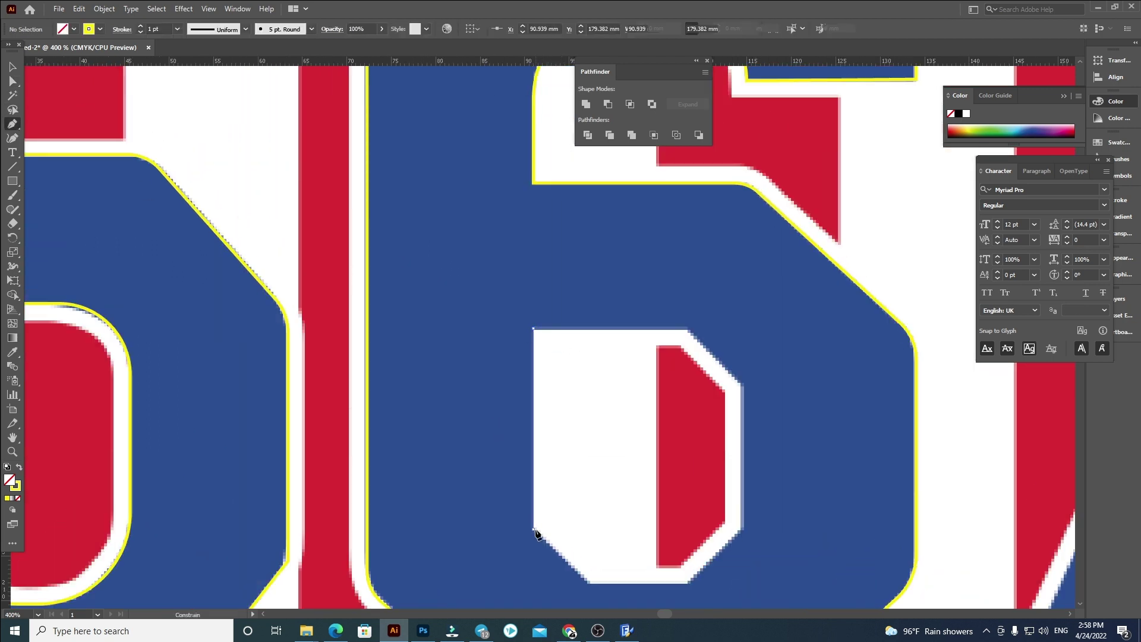
pyautogui.click(587, 583)
pyautogui.click(689, 583)
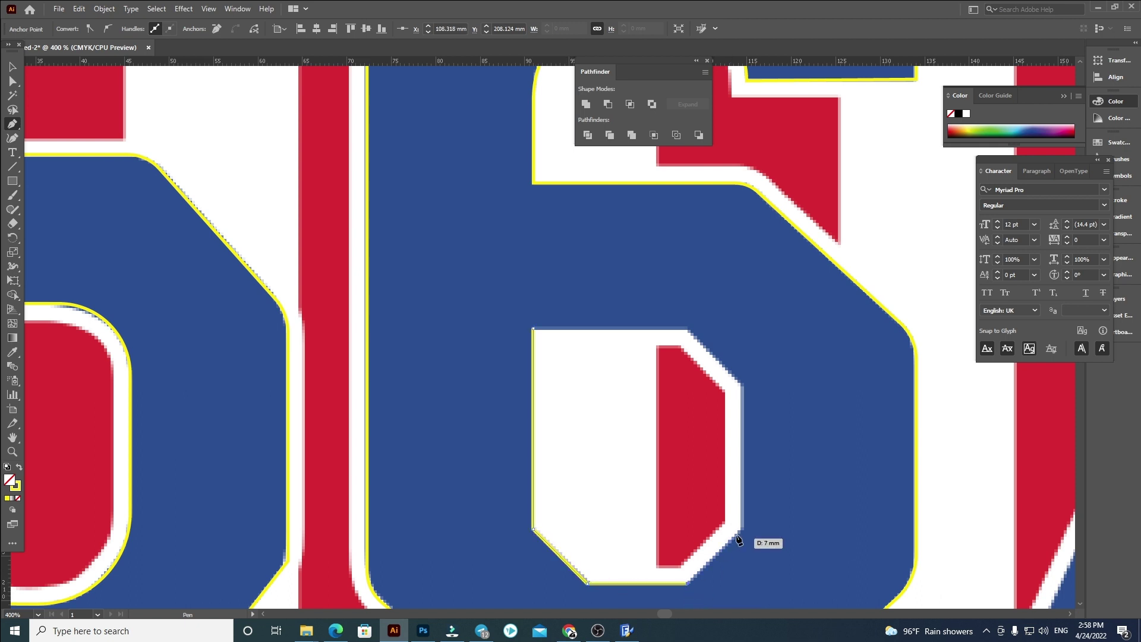
pyautogui.click(743, 529)
pyautogui.click(743, 385)
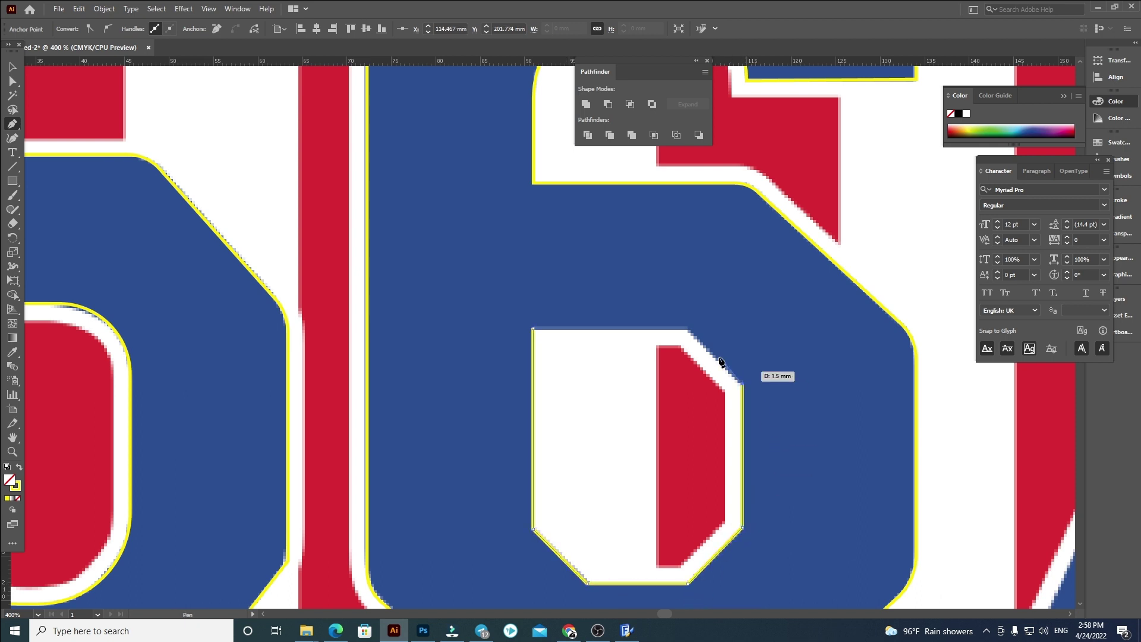
pyautogui.click(688, 328)
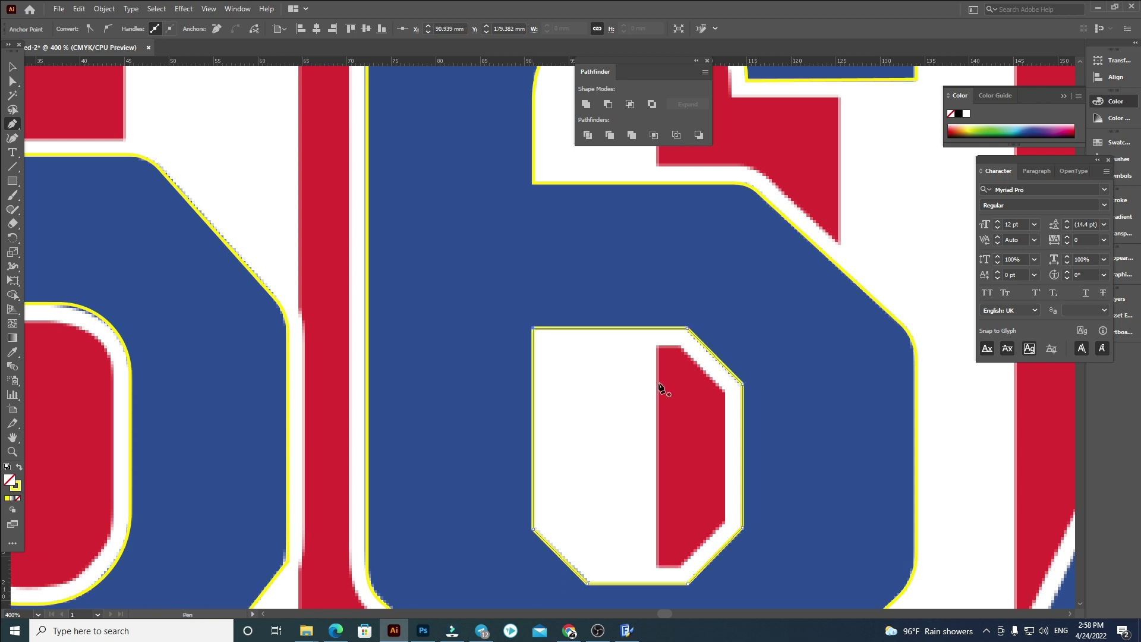
# Cut the inner opening out of the digit 6 outline with the Minus Front shape mode
pyautogui.scroll(-2, 661, 388)
pyautogui.press('a')
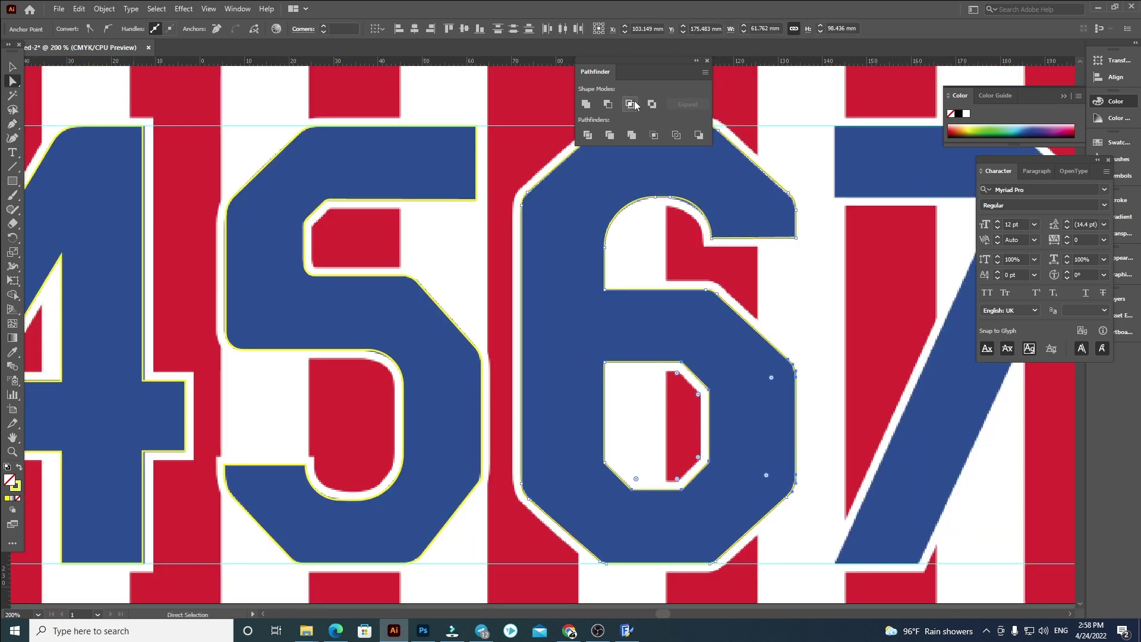
pyautogui.click(606, 104)
pyautogui.click(871, 348)
# Start a Pen path on the digit 7 along its left end, top edge and upper-right diagonal
pyautogui.moveTo(877, 312); pyautogui.dragTo(396, 337)
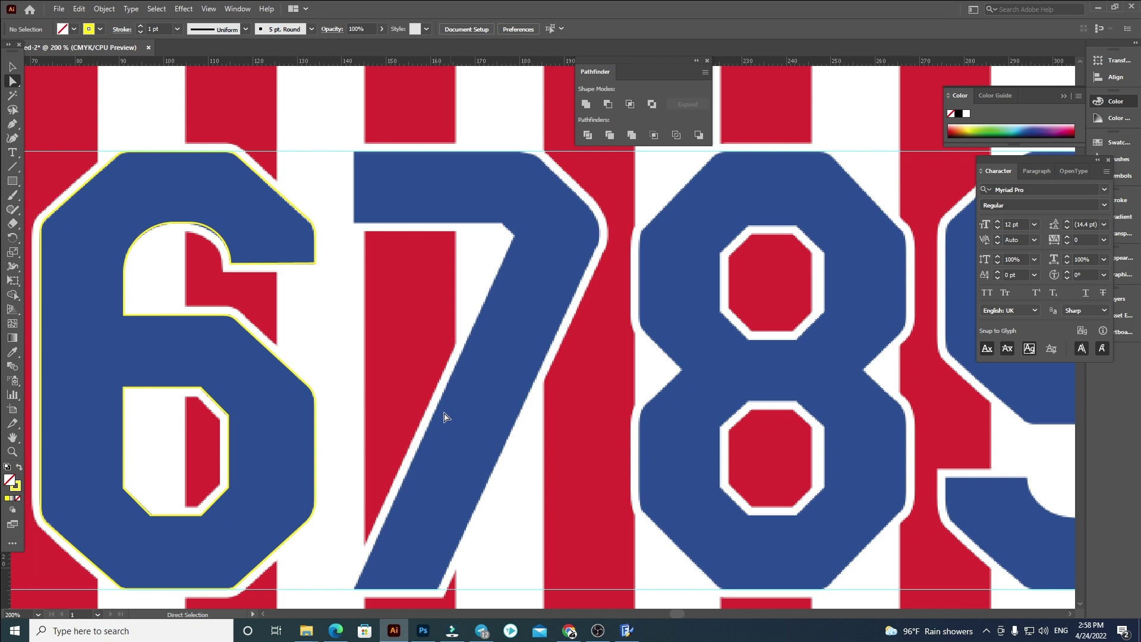
pyautogui.click(13, 123)
pyautogui.scroll(1, 355, 140)
pyautogui.click(354, 266)
pyautogui.click(353, 157)
pyautogui.click(626, 158)
pyautogui.click(732, 266)
# Continue the digit 7 path down the stem, across its base and back up through the inner notch, closing the outline
pyautogui.scroll(-4, 740, 238)
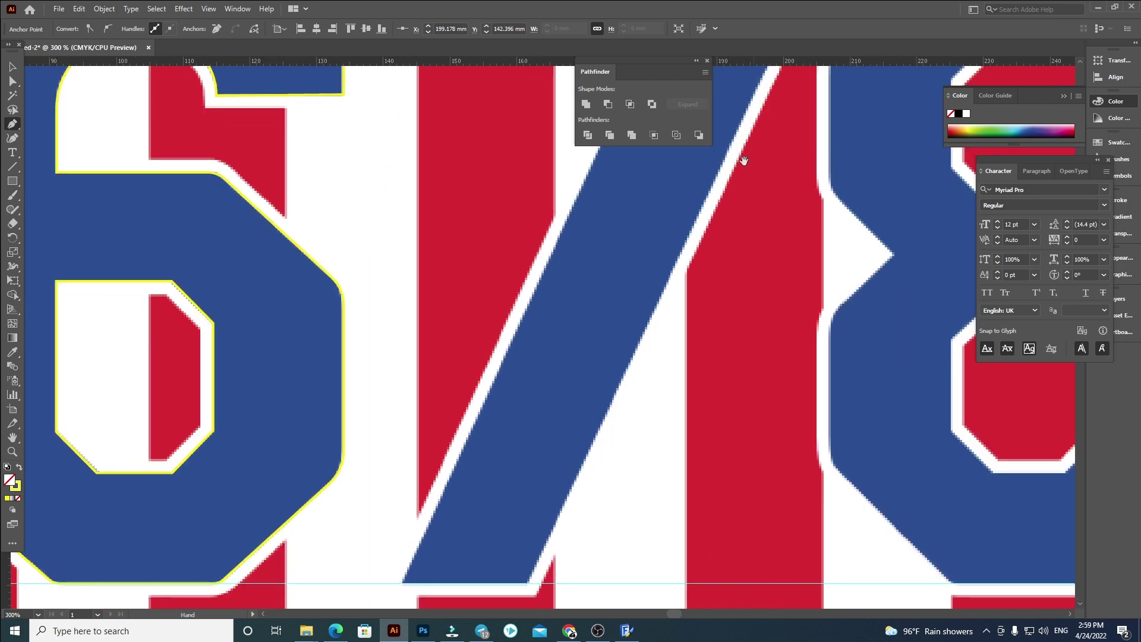
pyautogui.click(528, 583)
pyautogui.click(403, 583)
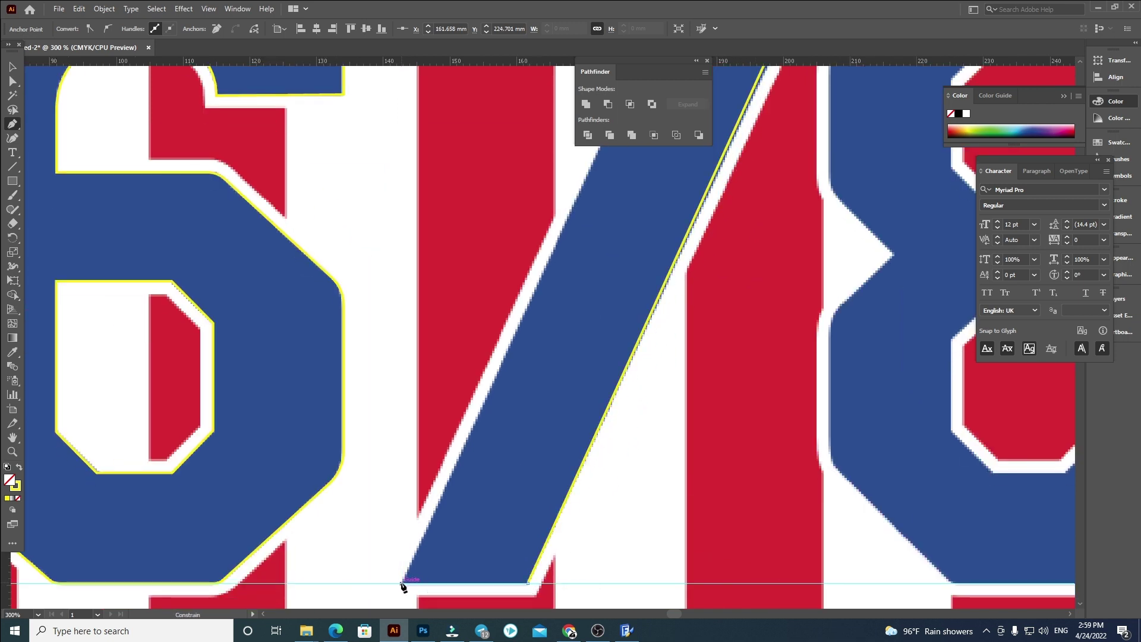
pyautogui.moveTo(484, 370); pyautogui.dragTo(456, 598)
pyautogui.click(615, 284)
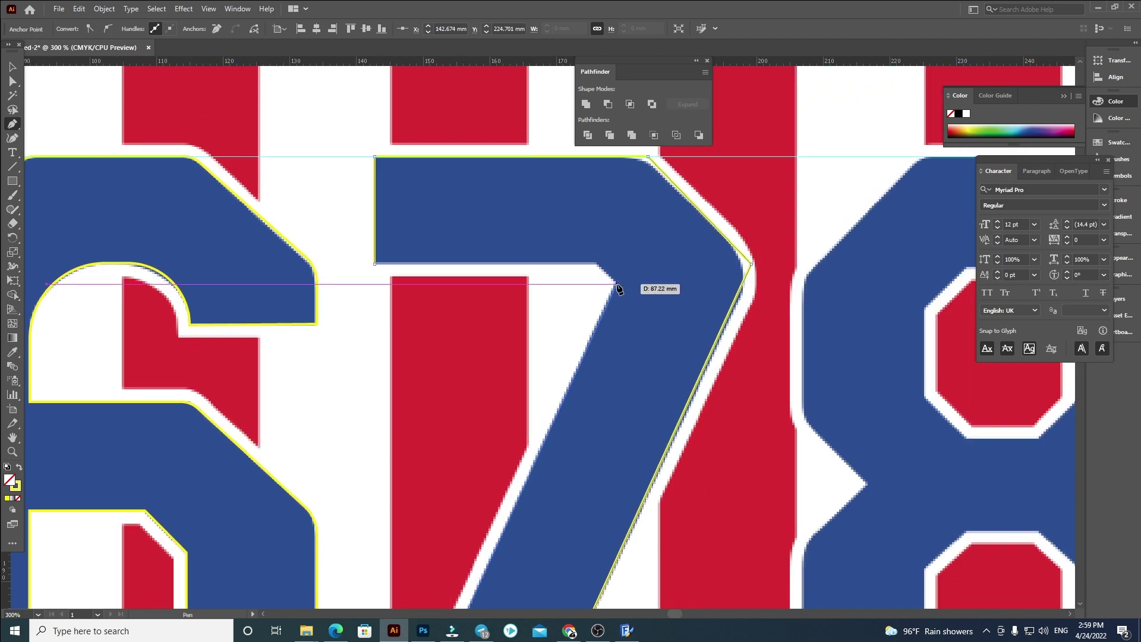
pyautogui.click(375, 265)
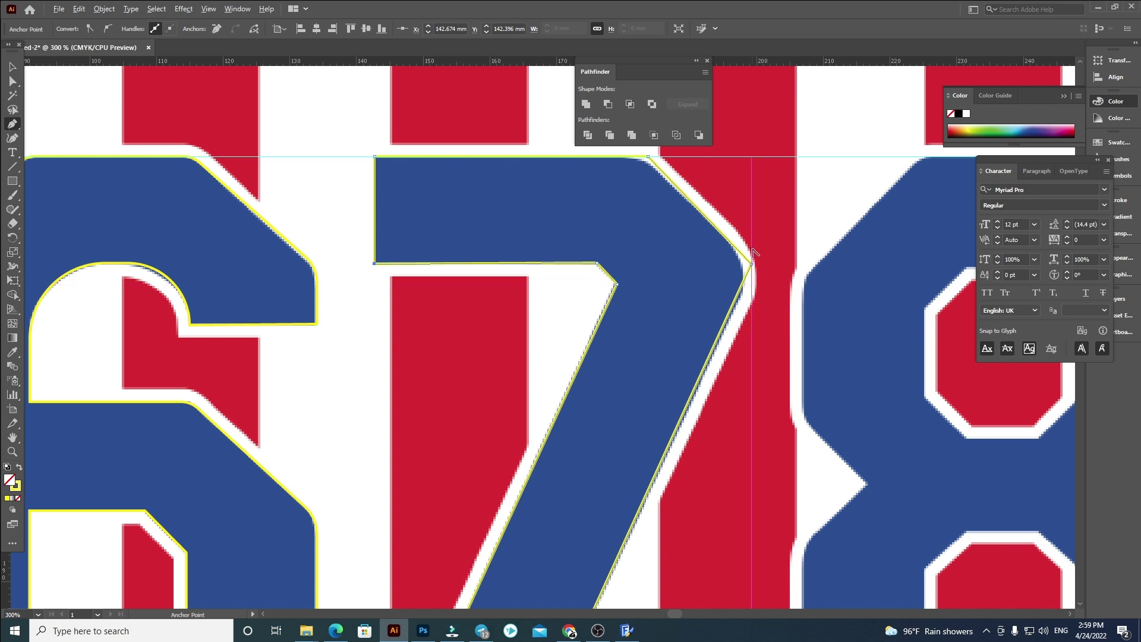
# Adjust the digit 7's outer right anchor and top-right anchor so the diagonal follows the blue artwork
pyautogui.press('a')
pyautogui.scroll(2, 750, 262)
pyautogui.moveTo(755, 284); pyautogui.dragTo(763, 283)
pyautogui.moveTo(765, 231); pyautogui.dragTo(774, 346)
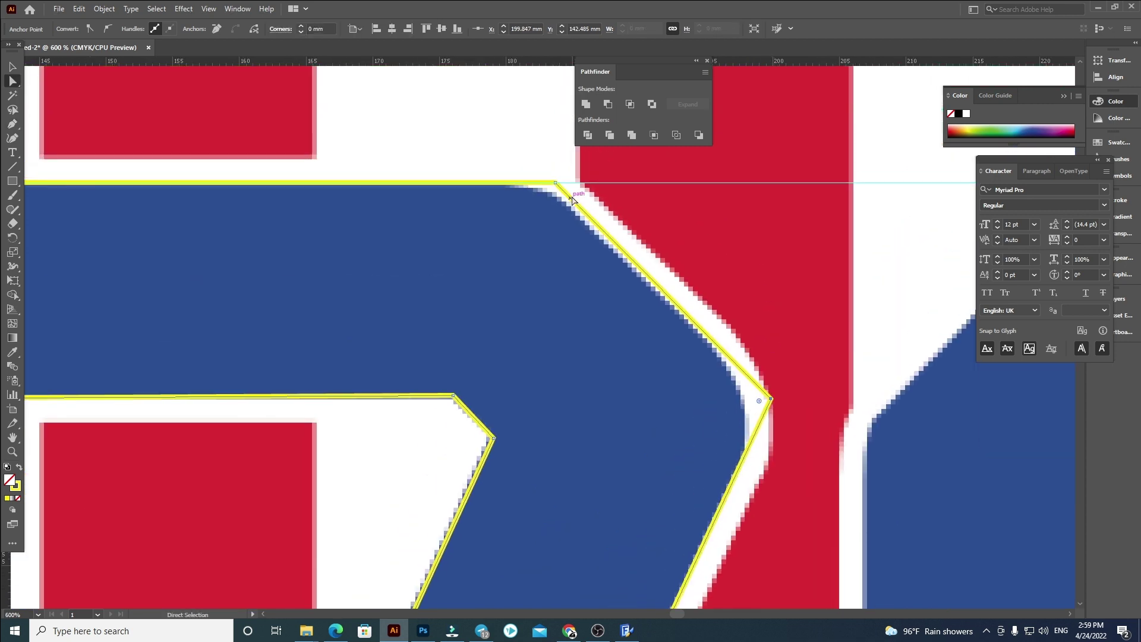
pyautogui.moveTo(555, 186); pyautogui.dragTo(545, 184)
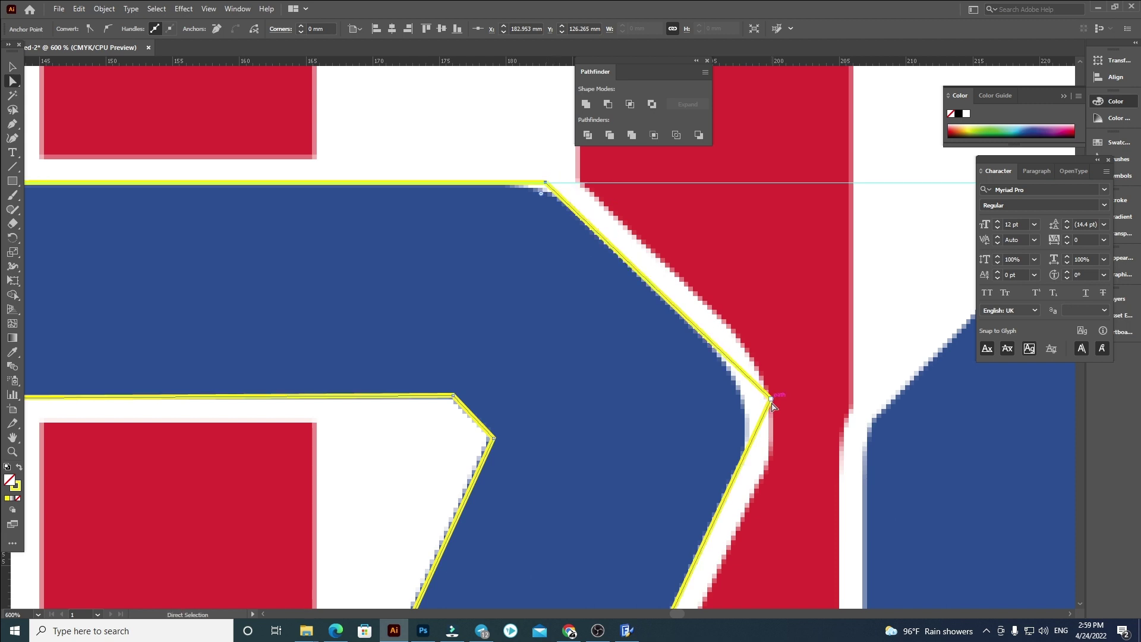
pyautogui.scroll(-2, 674, 267)
# Round the digit 7's top-right and outer right corners and both corners of its inner notch
pyautogui.moveTo(657, 435); pyautogui.dragTo(728, 201)
pyautogui.moveTo(677, 367); pyautogui.dragTo(724, 208)
pyautogui.moveTo(670, 395); pyautogui.dragTo(651, 481)
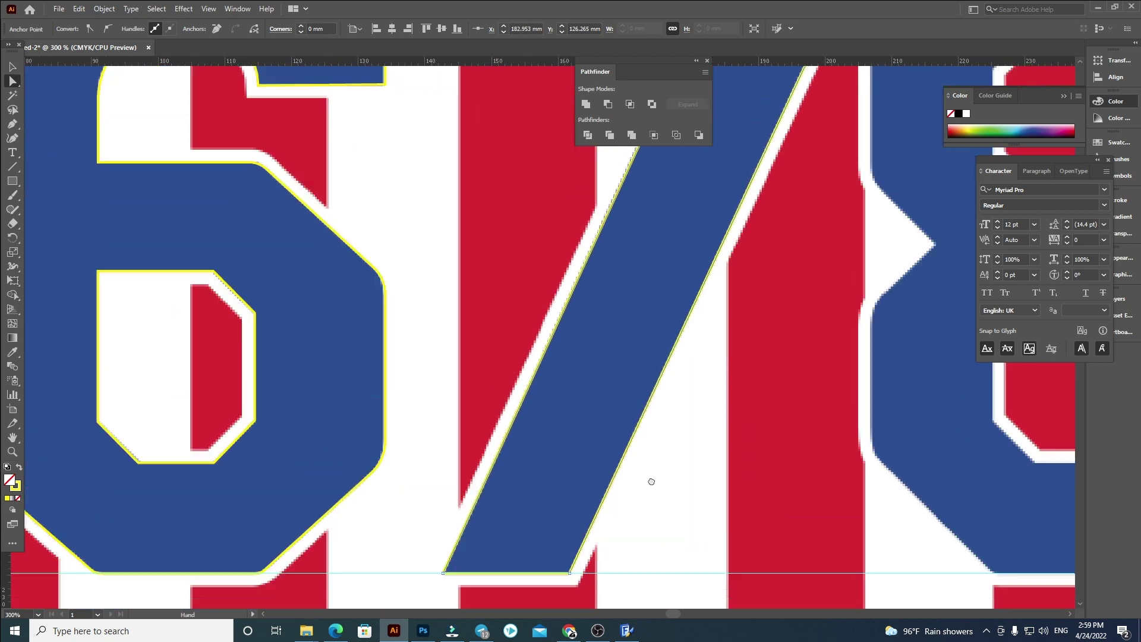
pyautogui.scroll(-5, 652, 481)
pyautogui.keyDown('alt'); pyautogui.scroll(1, 664, 291); pyautogui.keyUp('alt')
pyautogui.moveTo(649, 303); pyautogui.dragTo(653, 342)
pyautogui.moveTo(769, 381); pyautogui.dragTo(584, 461)
pyautogui.click(613, 460)
pyautogui.click(588, 429)
pyautogui.click(645, 362)
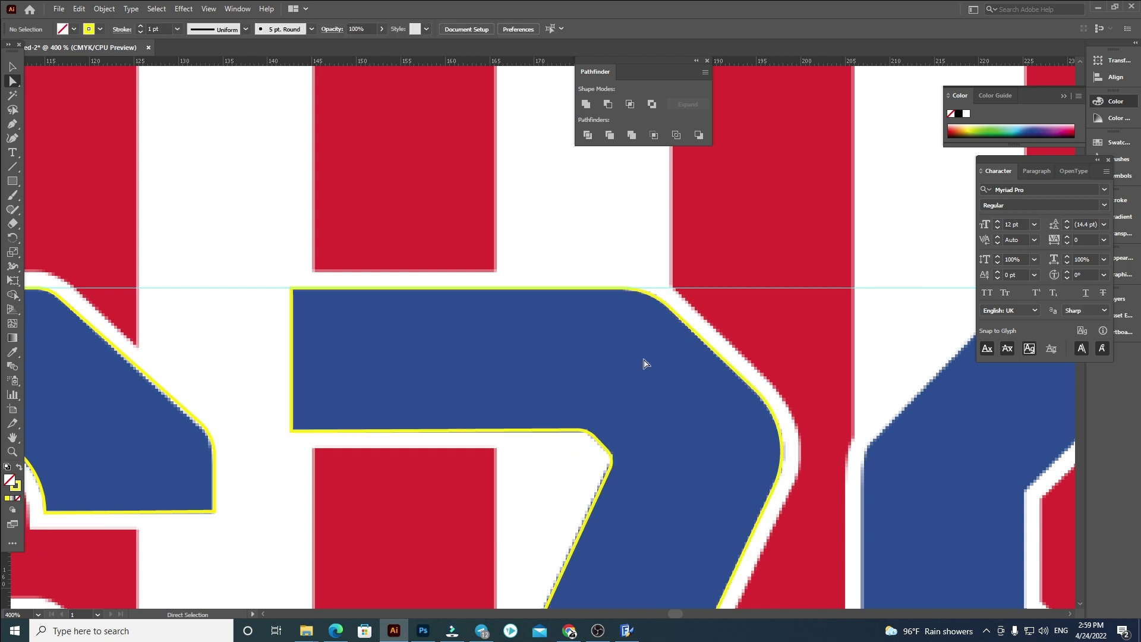
# Start a Pen path on the digit 8 at its left waist notch, tracing the upper-left side, top edge and upper-right diagonal
pyautogui.scroll(-3, 639, 347)
pyautogui.scroll(-4, 661, 357)
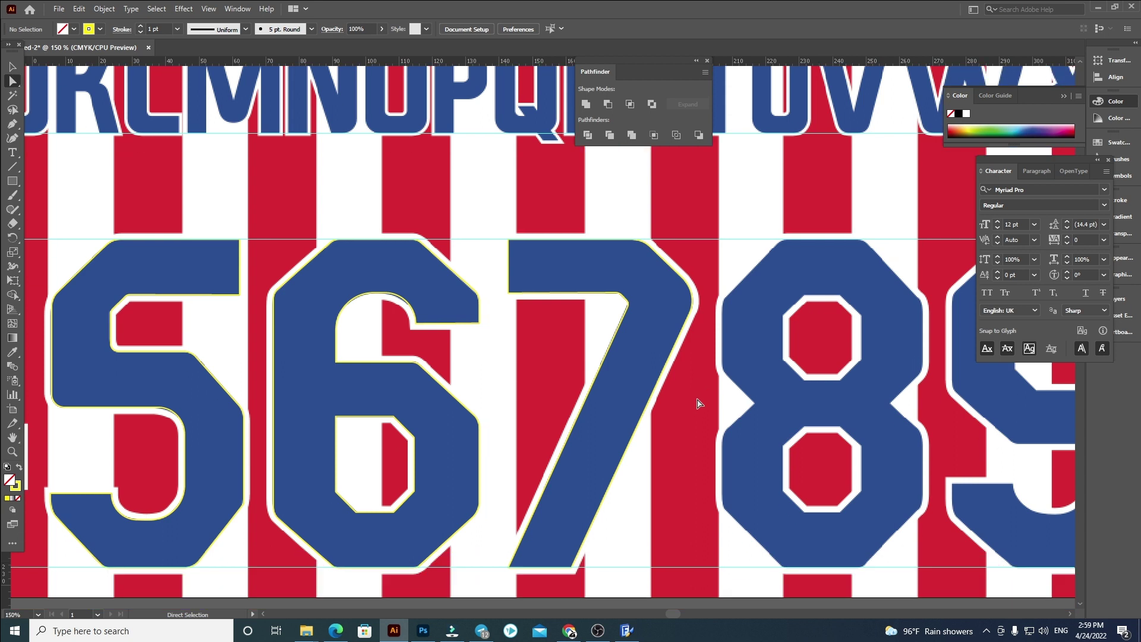
pyautogui.moveTo(790, 392); pyautogui.dragTo(547, 390)
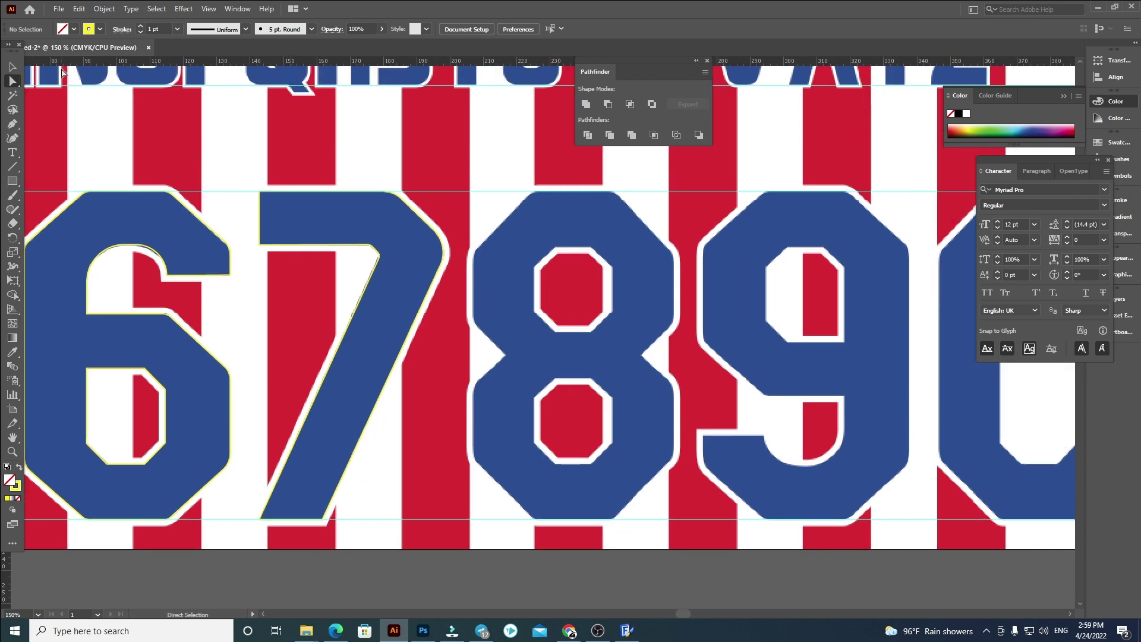
pyautogui.scroll(1, 583, 273)
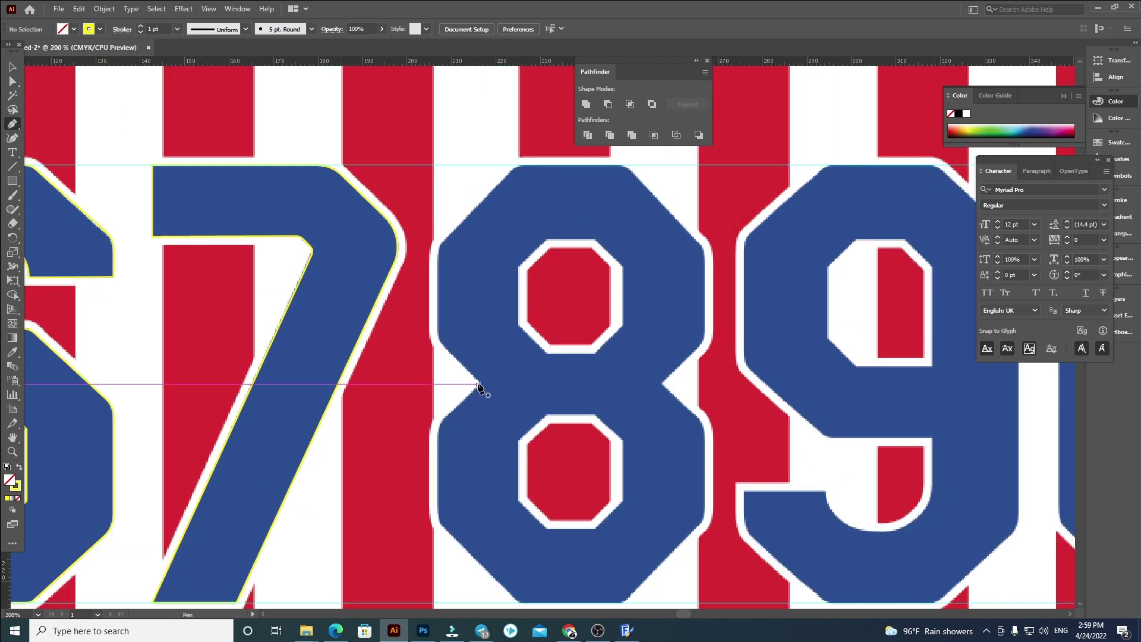
pyautogui.click(481, 384)
pyautogui.click(437, 339)
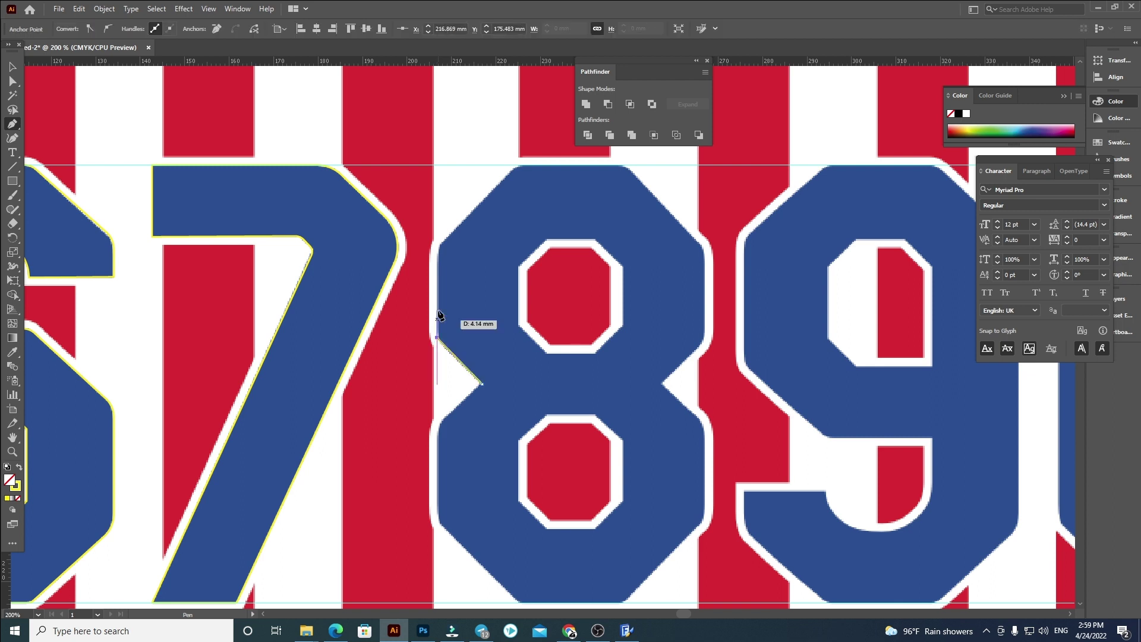
pyautogui.click(438, 242)
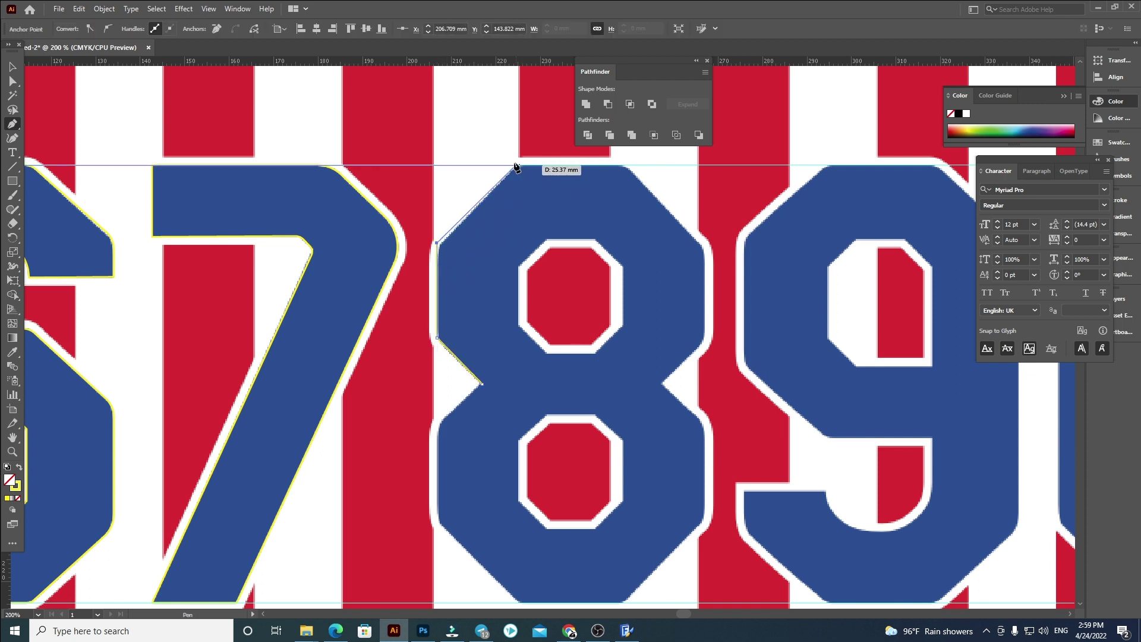
pyautogui.click(518, 167)
pyautogui.click(628, 167)
pyautogui.click(702, 246)
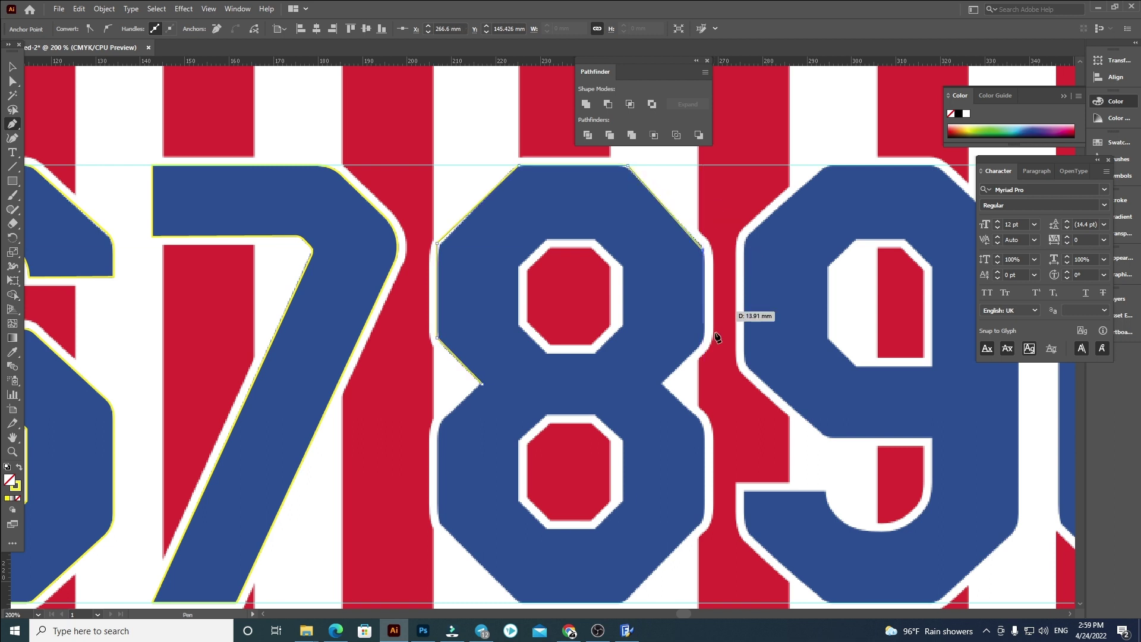
# Continue the digit 8 path down its right side, through the right waist notch and along the lower-right diagonal to the baseline
pyautogui.scroll(2, 719, 321)
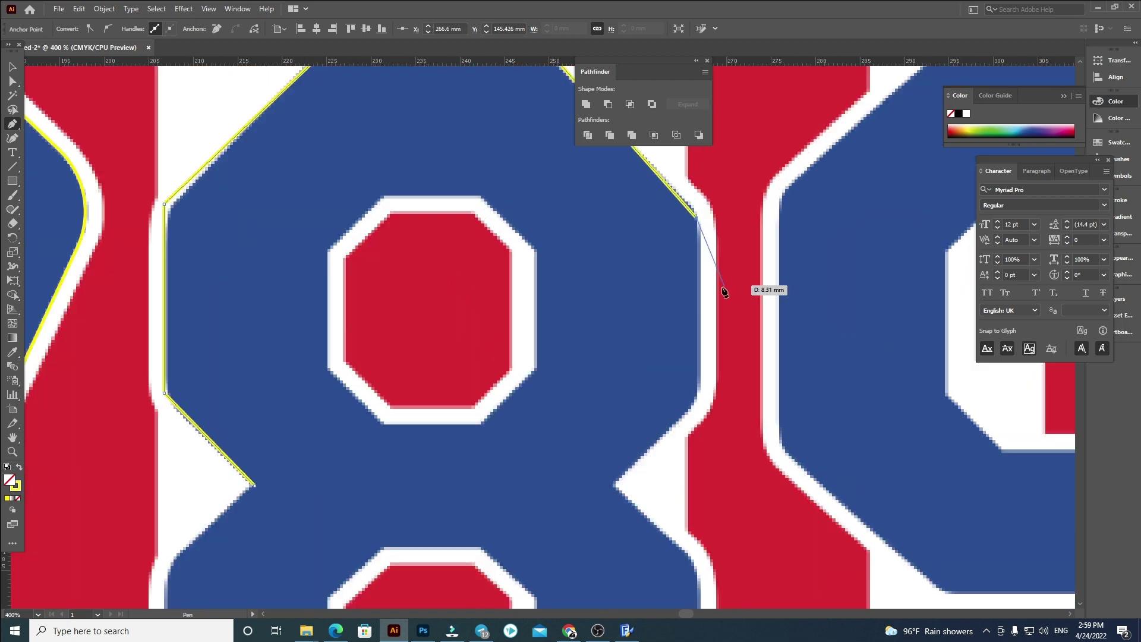
pyautogui.click(700, 218)
pyautogui.click(700, 400)
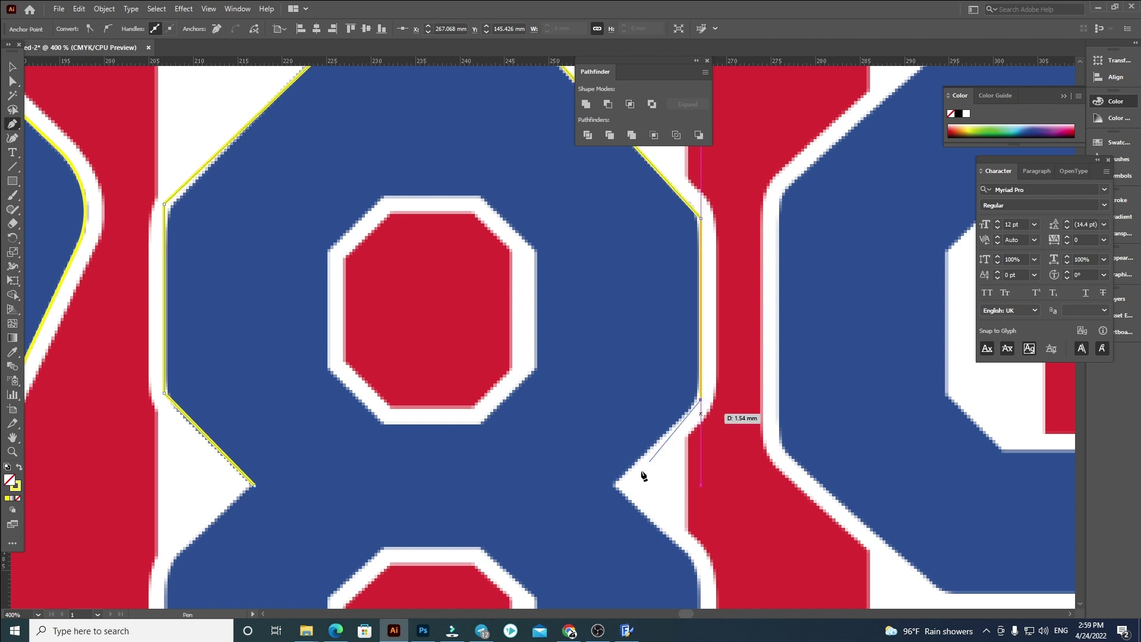
pyautogui.click(616, 489)
pyautogui.moveTo(616, 489); pyautogui.dragTo(487, 112)
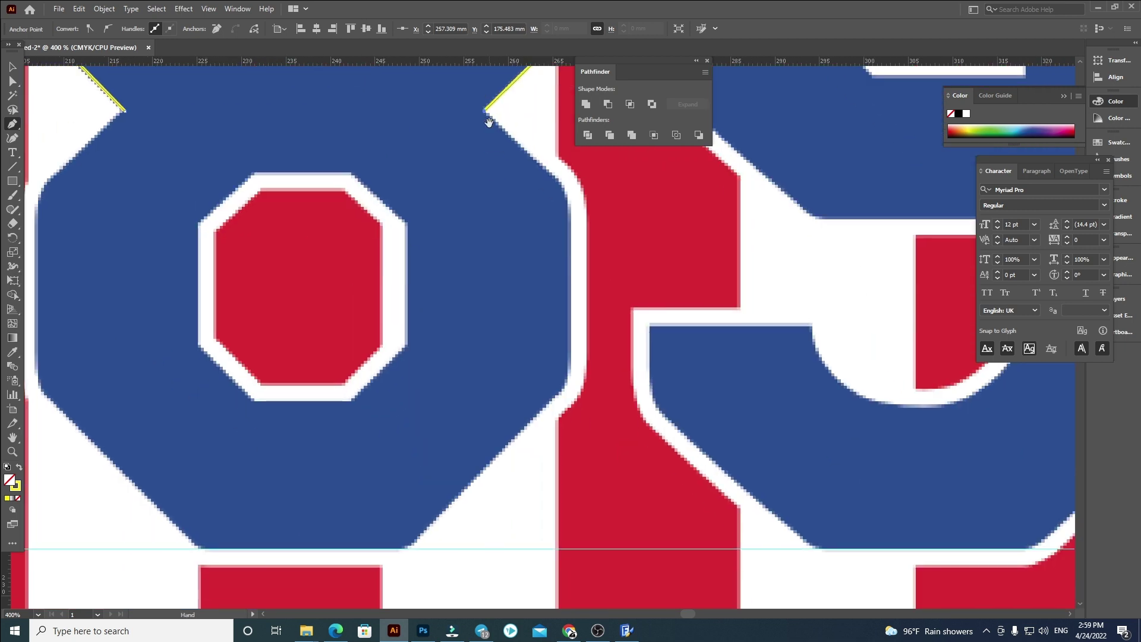
pyautogui.click(570, 190)
pyautogui.click(570, 380)
pyautogui.click(407, 547)
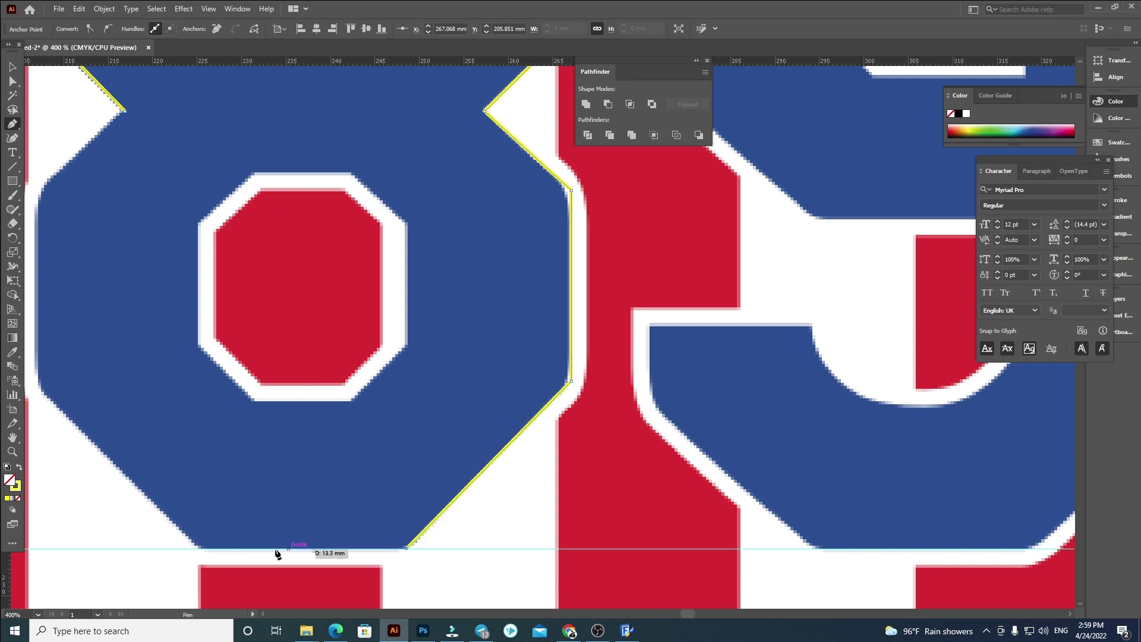
# Trace the digit 8's base and lower-left side back up to the left waist notch, closing the outline
pyautogui.click(199, 547)
pyautogui.moveTo(147, 490); pyautogui.dragTo(444, 516)
pyautogui.click(332, 408)
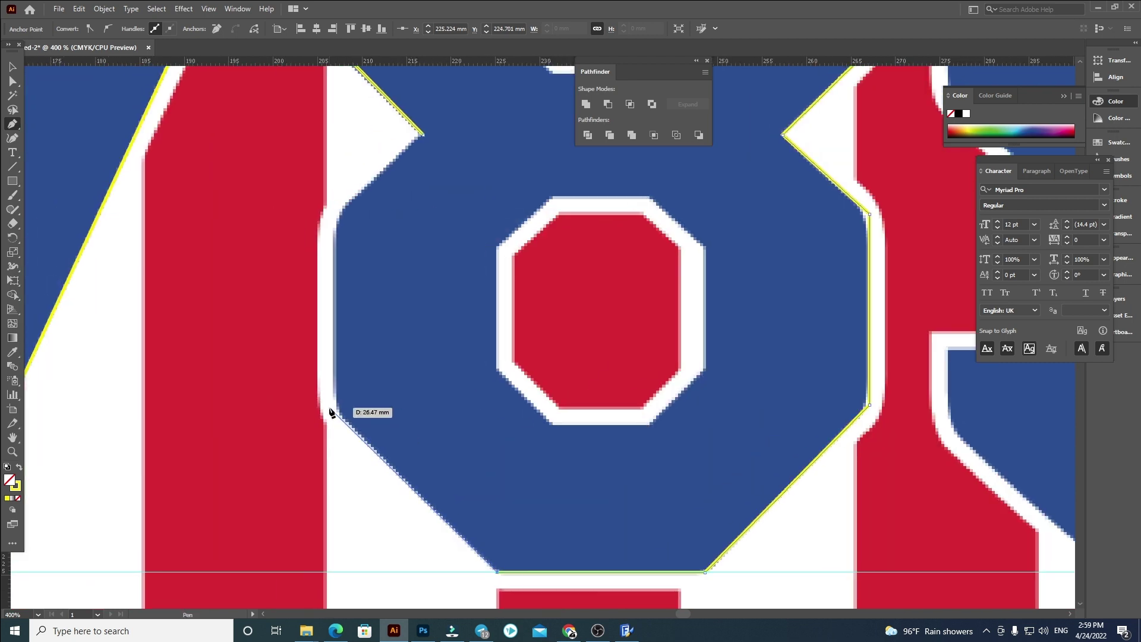
pyautogui.click(332, 211)
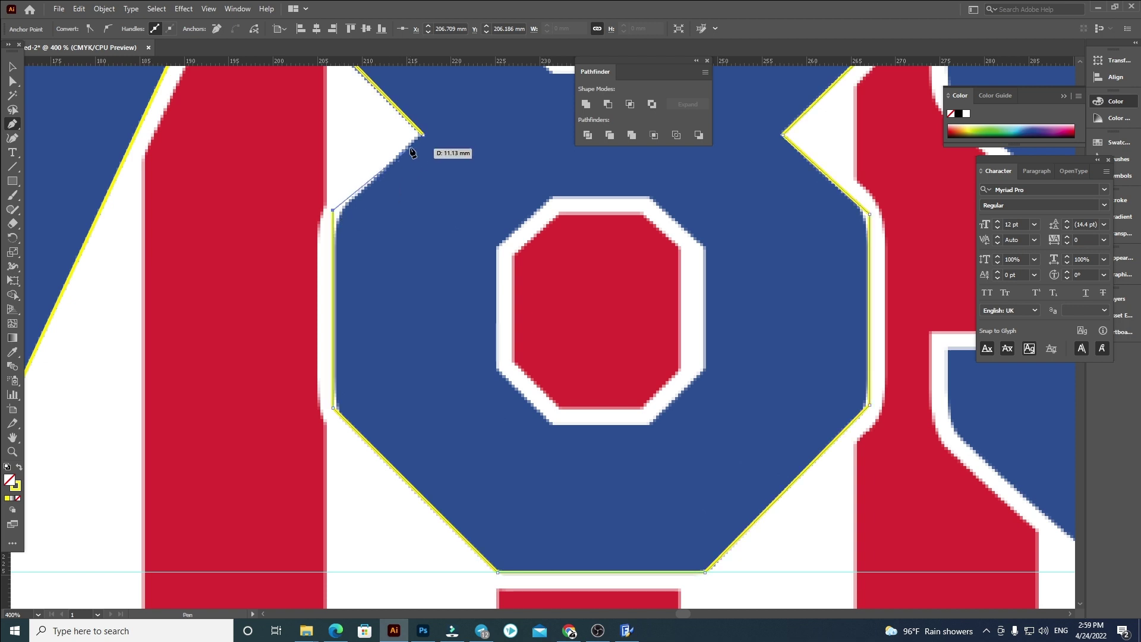
pyautogui.click(422, 135)
# Adjust the digit 8's left anchor below the waist and its top-left anchor to follow the blue artwork
pyautogui.press('a')
pyautogui.scroll(1, 366, 148)
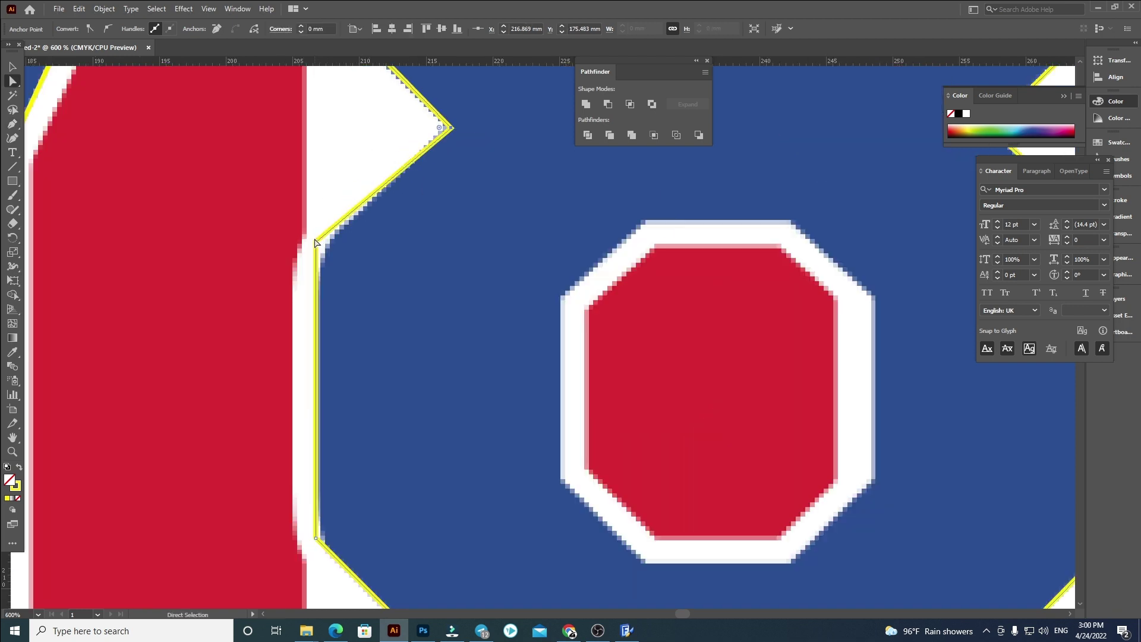
pyautogui.moveTo(315, 243)
pyautogui.mouseDown()
pyautogui.moveTo(318, 260)
pyautogui.moveTo(316, 248)
pyautogui.mouseUp()
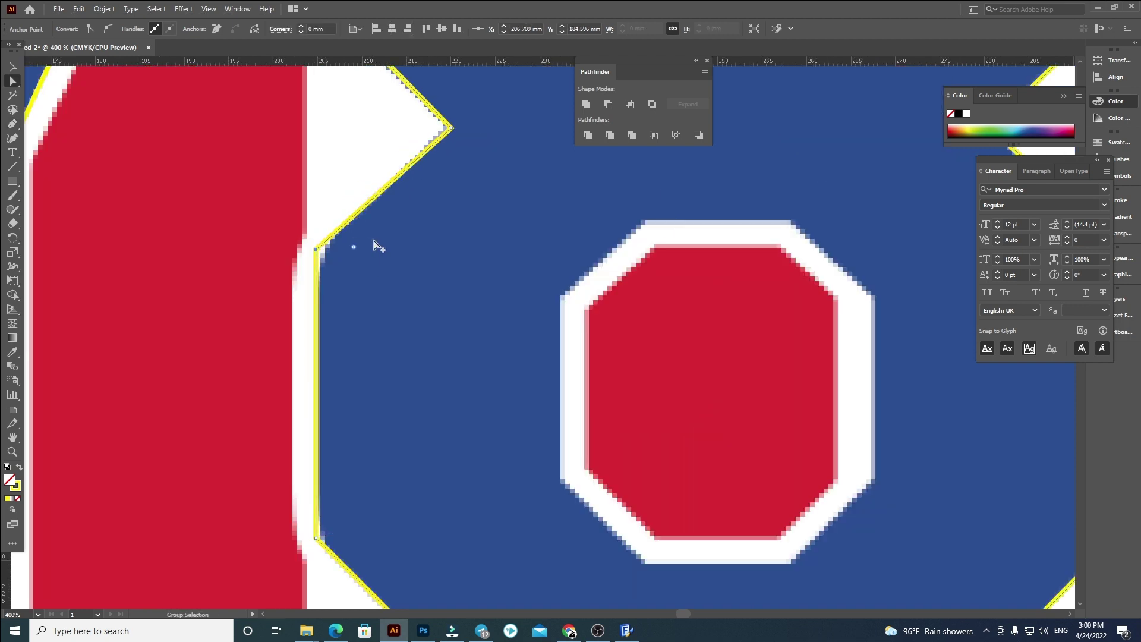
pyautogui.scroll(-2, 371, 241)
pyautogui.moveTo(593, 200); pyautogui.dragTo(497, 278)
pyautogui.moveTo(622, 249); pyautogui.dragTo(675, 426)
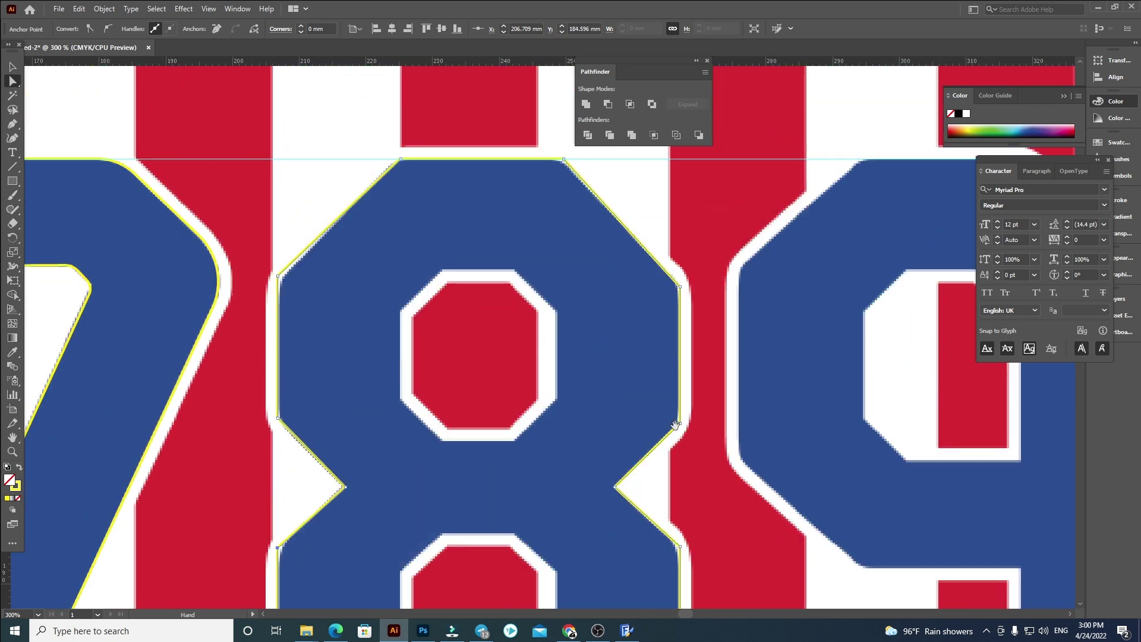
pyautogui.scroll(1, 298, 272)
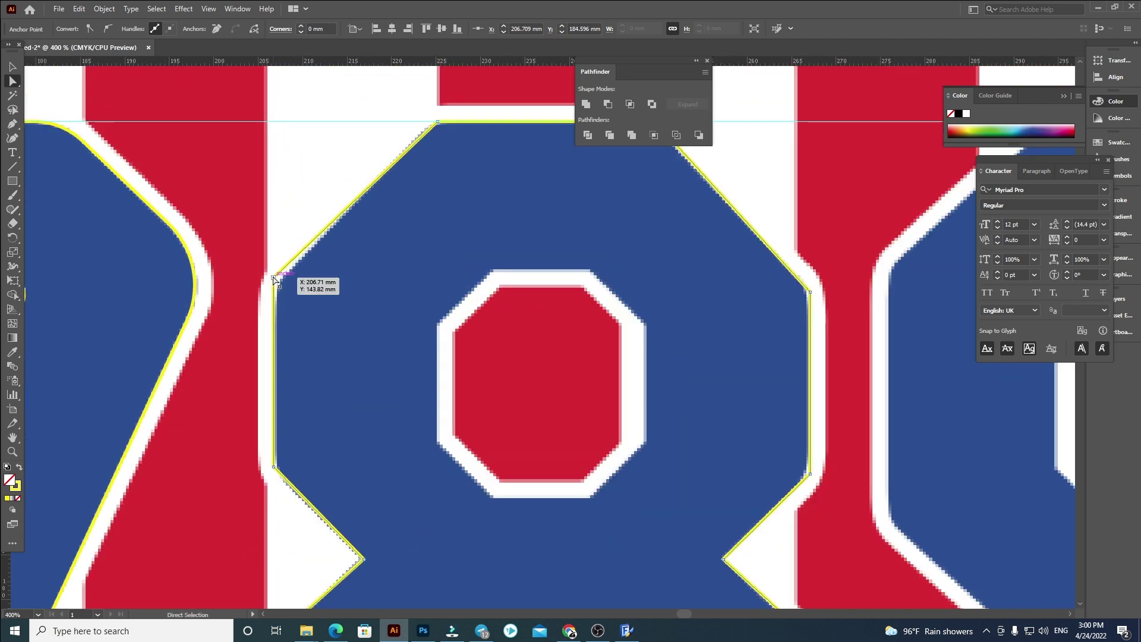
pyautogui.moveTo(438, 123); pyautogui.dragTo(431, 122)
pyautogui.click(472, 188)
# Trace the digit 8's upper inner opening as a closed octagonal Pen path along the blue edge
pyautogui.scroll(-2, 502, 198)
pyautogui.moveTo(553, 335); pyautogui.dragTo(509, 239)
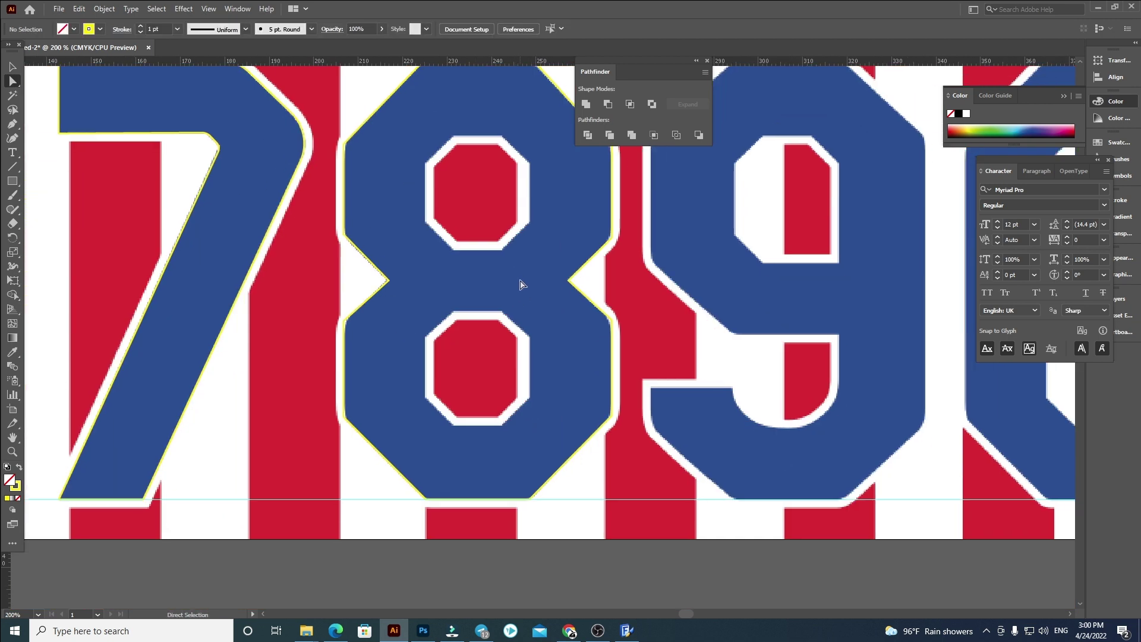
pyautogui.scroll(1, 447, 326)
pyautogui.moveTo(378, 164); pyautogui.dragTo(371, 306)
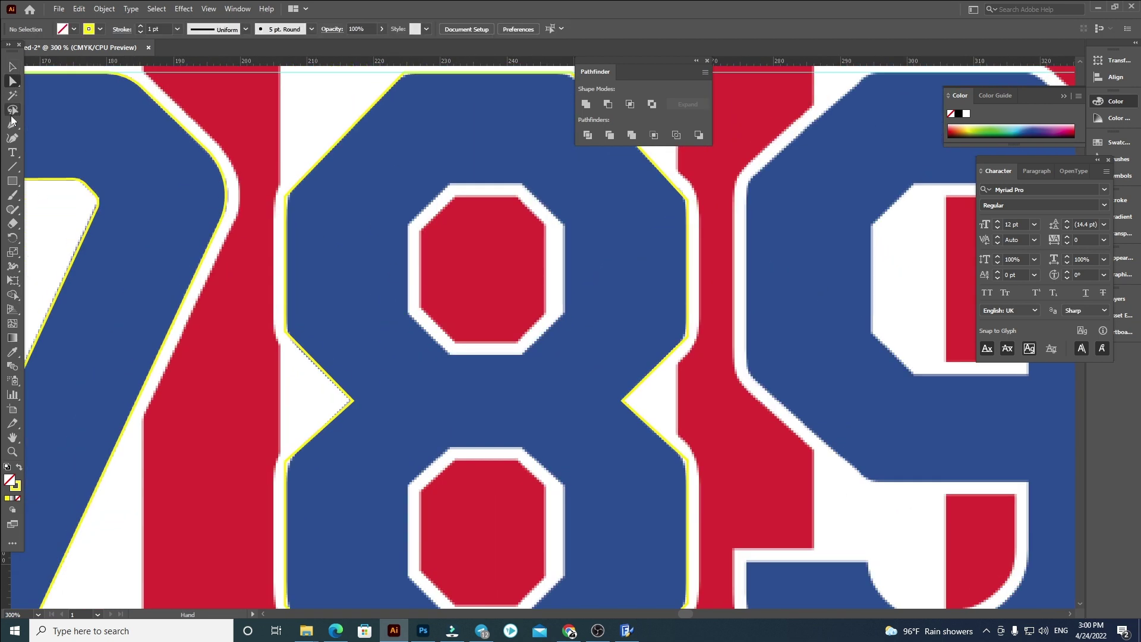
pyautogui.scroll(2, 455, 201)
pyautogui.click(321, 260)
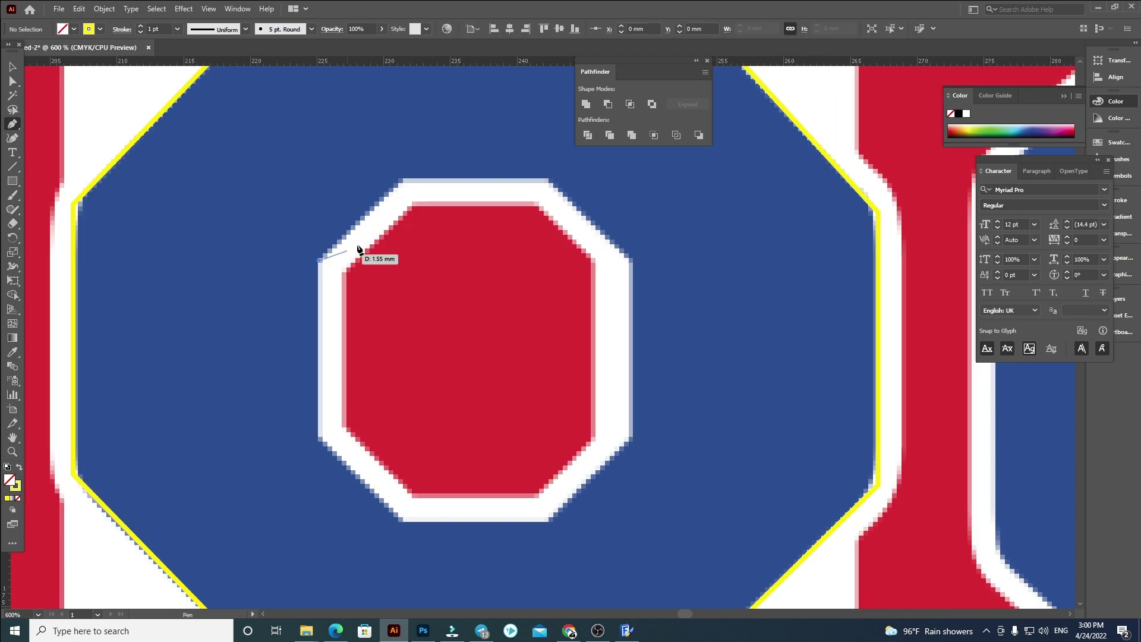
pyautogui.click(401, 179)
pyautogui.click(550, 177)
pyautogui.click(632, 259)
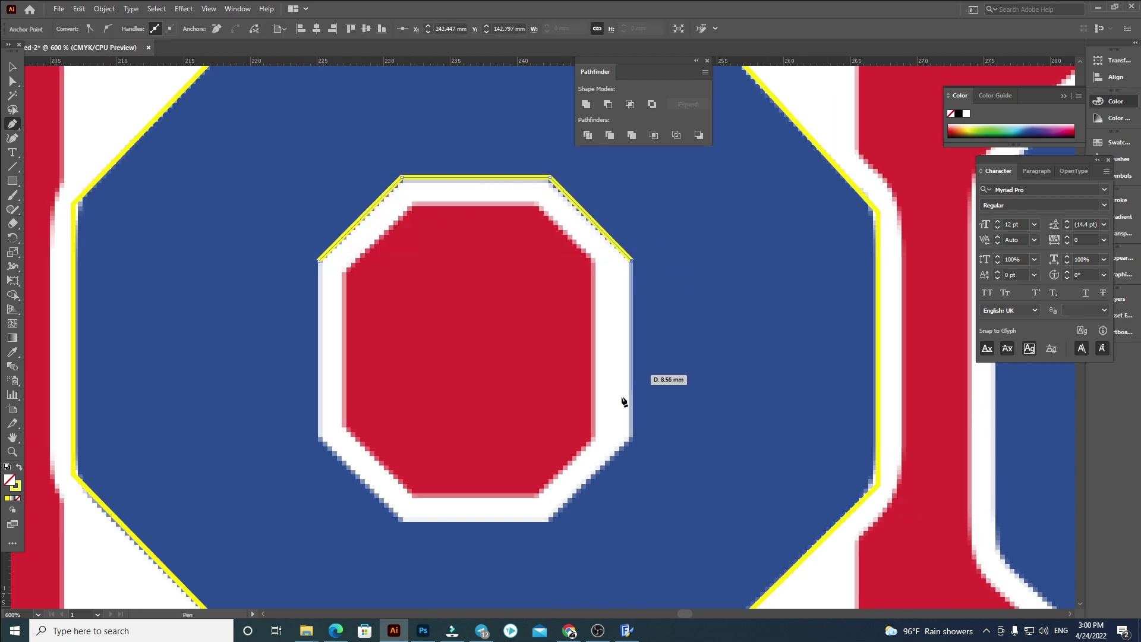
pyautogui.click(632, 439)
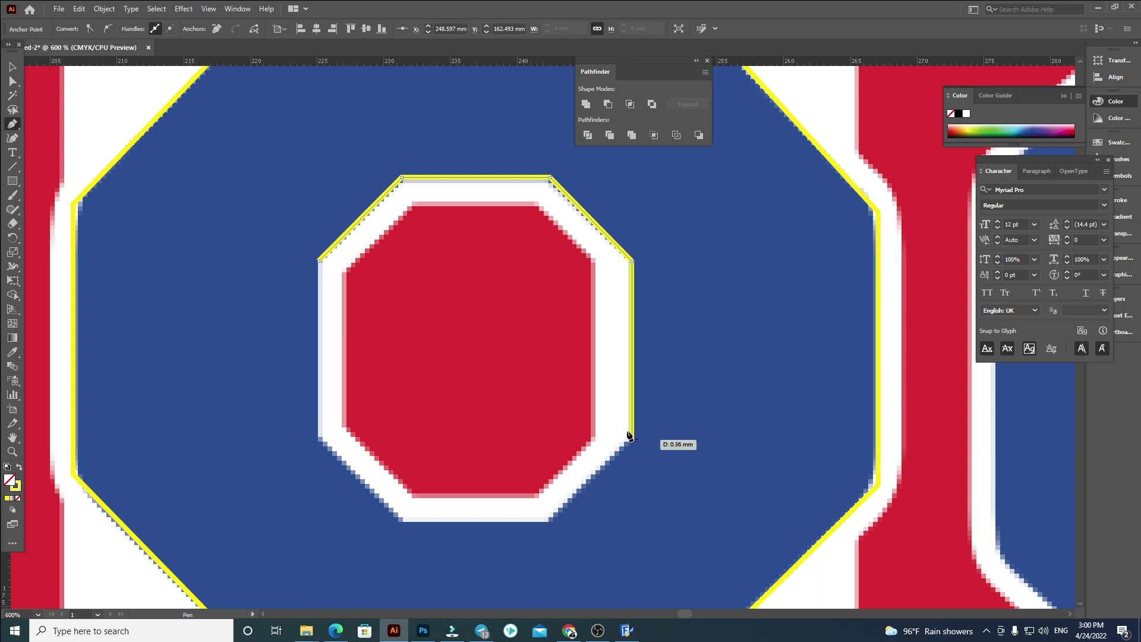
pyautogui.click(548, 522)
pyautogui.click(403, 521)
pyautogui.click(319, 441)
pyautogui.click(319, 259)
# Trace the digit 8's lower inner opening with an octagonal Pen path along the blue edge
pyautogui.scroll(-2, 414, 186)
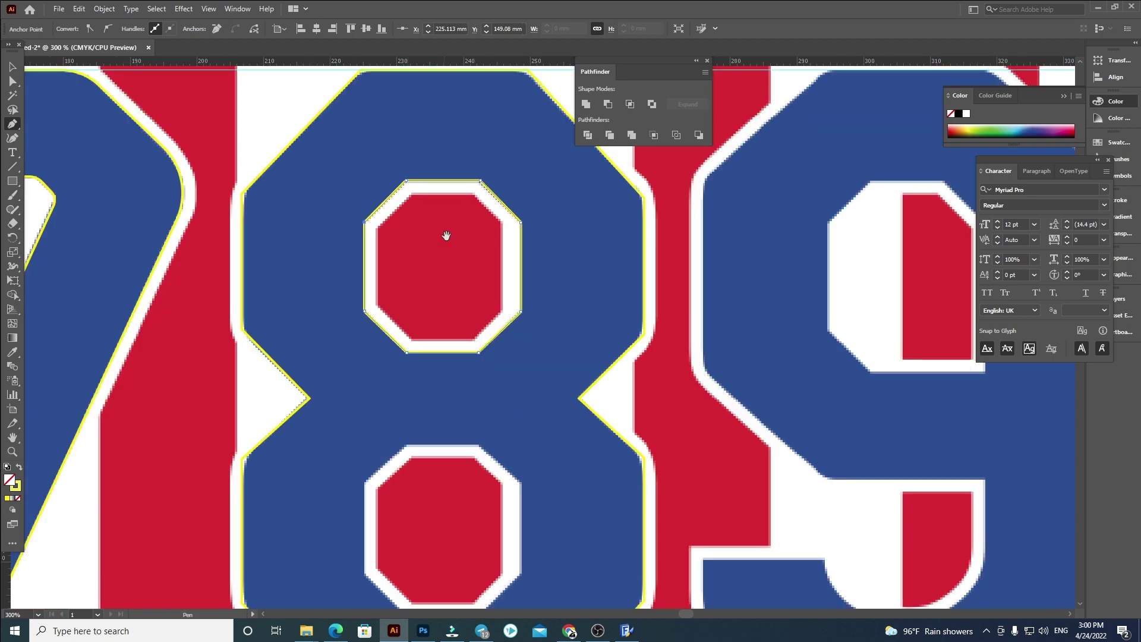
pyautogui.scroll(-3, 447, 236)
pyautogui.scroll(2, 369, 257)
pyautogui.click(351, 315)
pyautogui.click(432, 241)
pyautogui.click(582, 241)
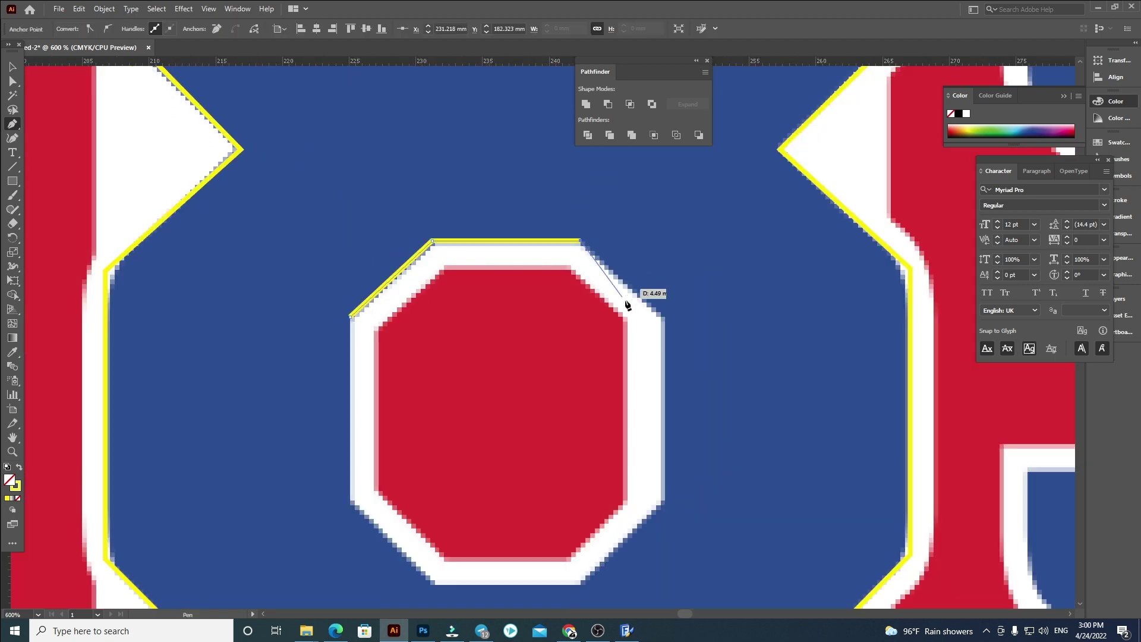
pyautogui.click(663, 316)
pyautogui.click(663, 507)
pyautogui.click(581, 584)
pyautogui.click(434, 584)
pyautogui.click(351, 501)
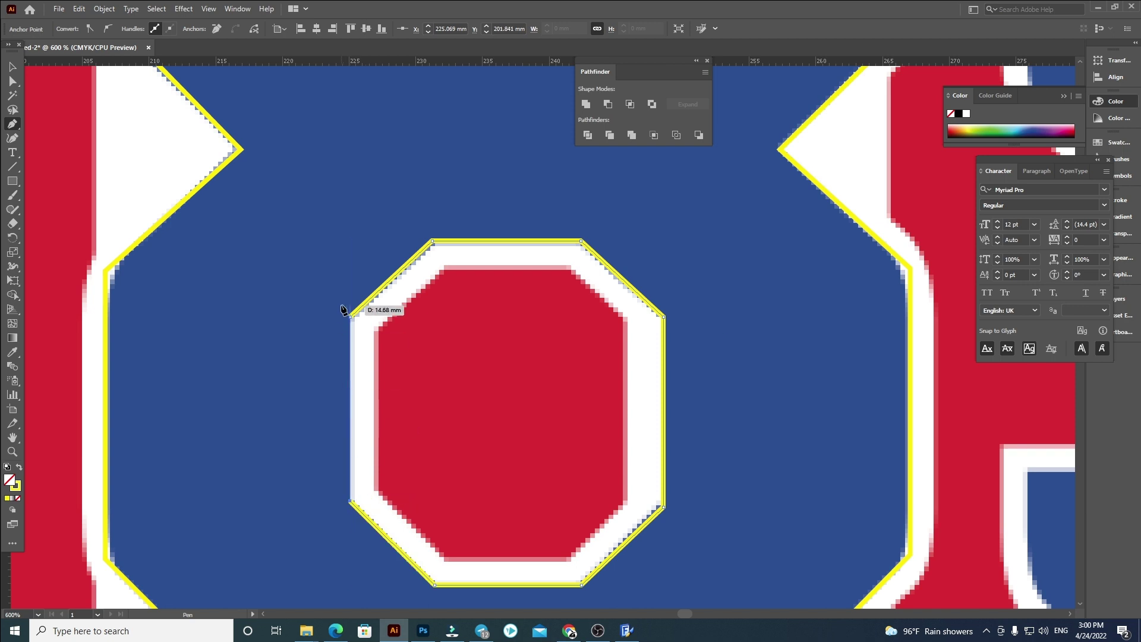
# Select the digit 8's outline with both inner octagons and subtract the openings using Minus Front
pyautogui.scroll(-4, 465, 323)
pyautogui.press('a')
pyautogui.moveTo(529, 458); pyautogui.dragTo(449, 181)
pyautogui.click(607, 104)
# Round the digit 8's top corners to a radius of about 3.16 mm and round its upper outer side corners
pyautogui.scroll(1, 441, 97)
pyautogui.moveTo(394, 93); pyautogui.dragTo(550, 132)
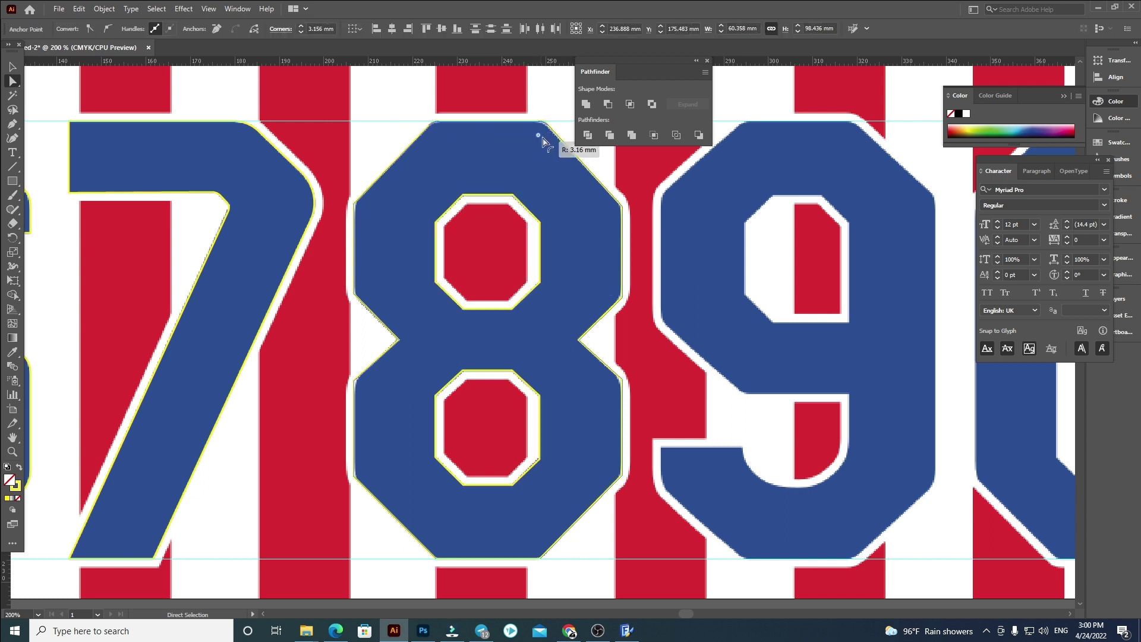
pyautogui.click(353, 203)
pyautogui.moveTo(528, 182); pyautogui.dragTo(600, 179)
pyautogui.moveTo(612, 210); pyautogui.dragTo(607, 213)
pyautogui.moveTo(333, 185); pyautogui.dragTo(373, 211)
# Round the digit 8's outer corners above and below the waist, and its bottom corners to a radius of about 3.32 mm
pyautogui.moveTo(327, 278); pyautogui.dragTo(369, 293)
pyautogui.click(612, 296)
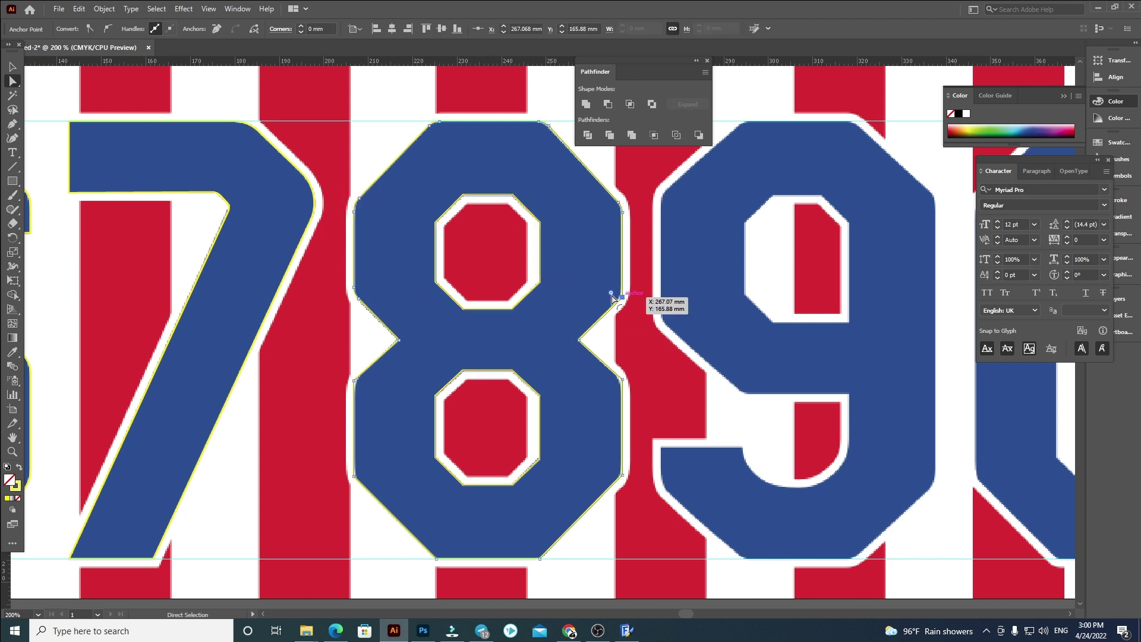
pyautogui.click(367, 376)
pyautogui.moveTo(620, 544); pyautogui.dragTo(660, 584)
pyautogui.moveTo(535, 550); pyautogui.dragTo(533, 547)
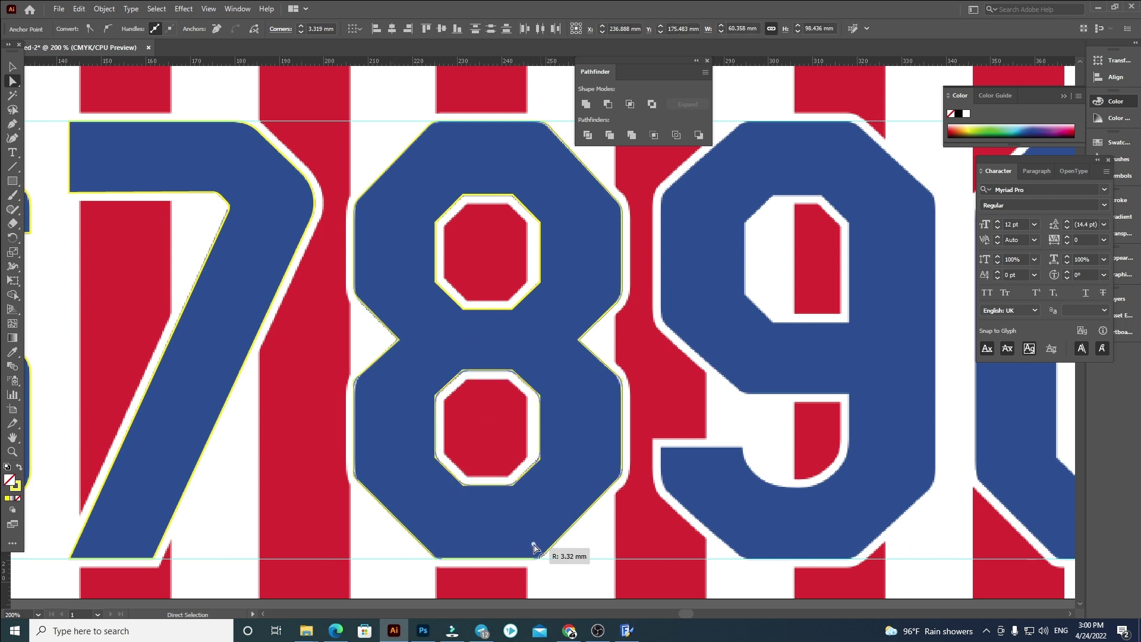
pyautogui.click(468, 516)
# Round all corners of the digit 8's upper and lower inner openings
pyautogui.scroll(-1, 490, 290)
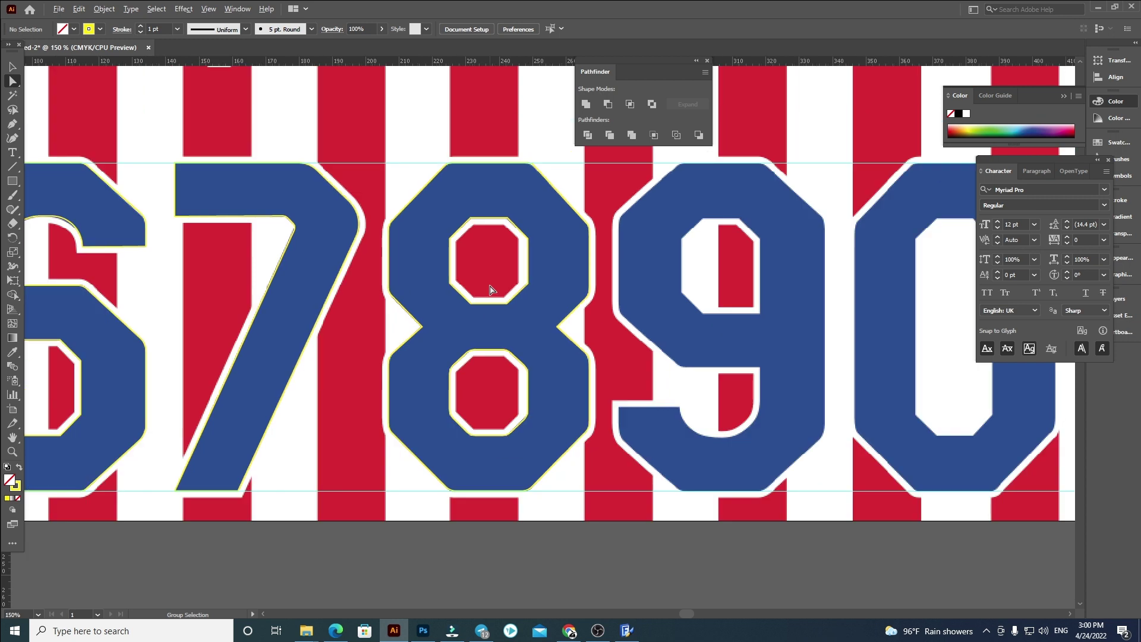
pyautogui.scroll(3, 538, 359)
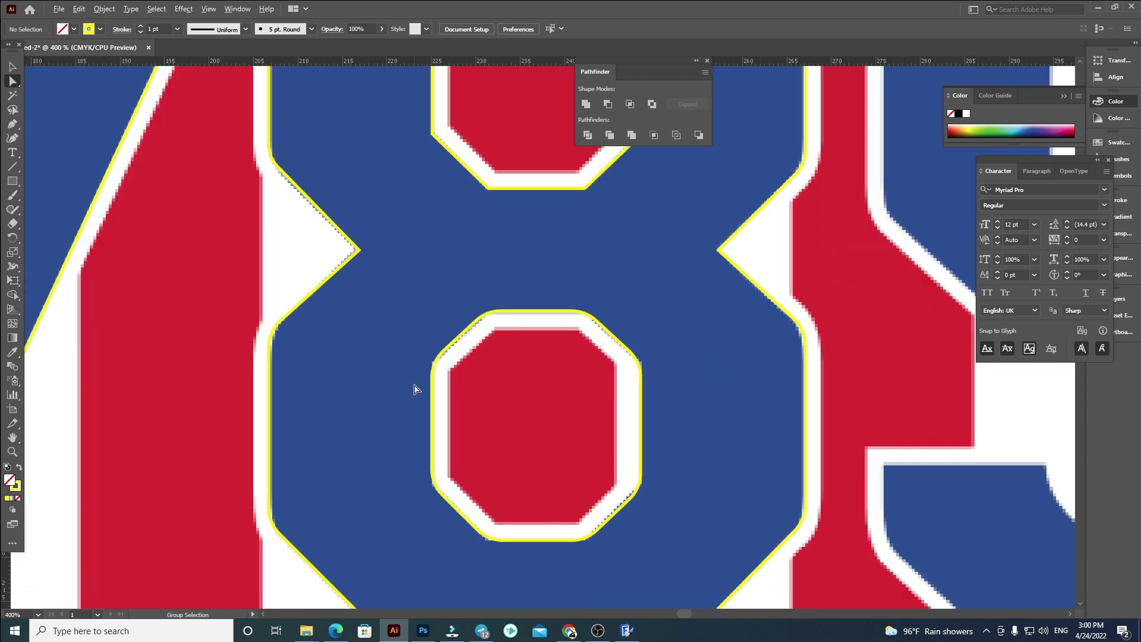
pyautogui.scroll(4, 452, 351)
pyautogui.moveTo(395, 173); pyautogui.dragTo(662, 447)
pyautogui.hotkey('ctrl', 'shift', 'a')
# Select the rounded digit 8 together with its openings and apply Minus Front again
pyautogui.scroll(-2, 535, 178)
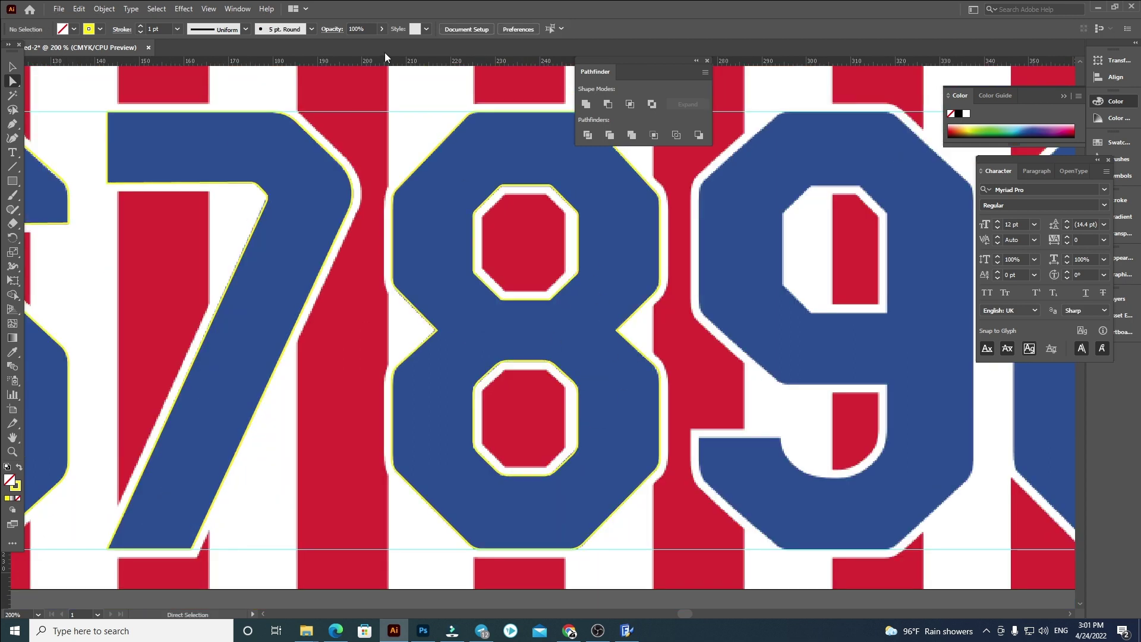
pyautogui.moveTo(409, 85); pyautogui.dragTo(639, 470)
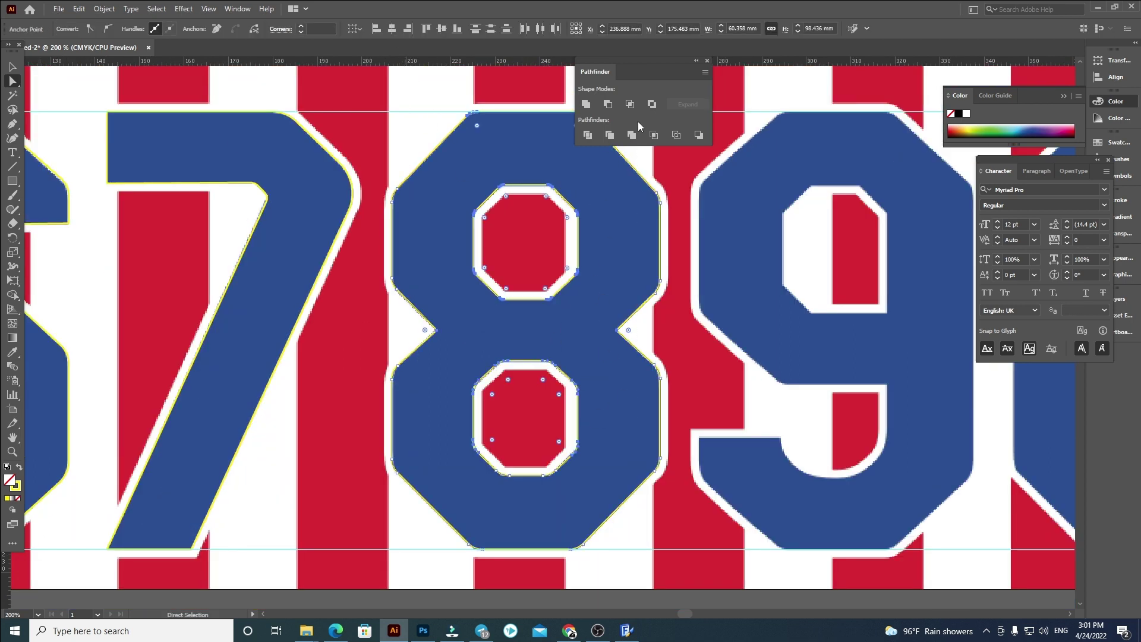
pyautogui.click(608, 104)
pyautogui.scroll(-1, 456, 268)
pyautogui.click(720, 331)
# Trace the digit 9's lower outer edge with the Pen tool, from the tail's upper tip along the base to the lower right corner
pyautogui.hscroll(2, 697, 372)
pyautogui.scroll(-2, 630, 312)
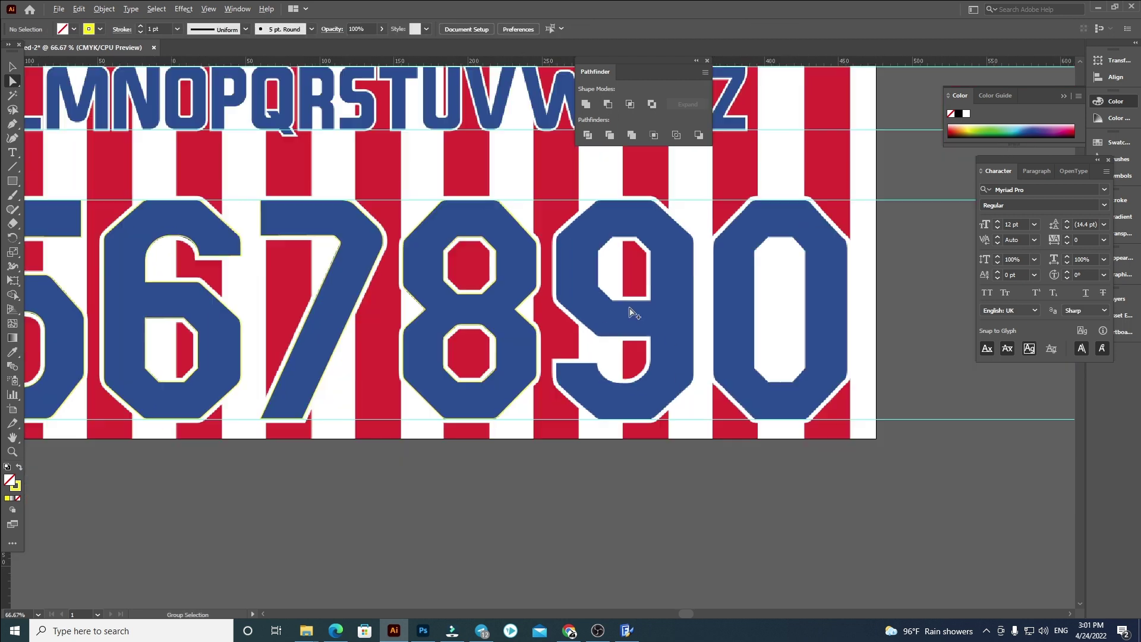
pyautogui.scroll(-1, 631, 310)
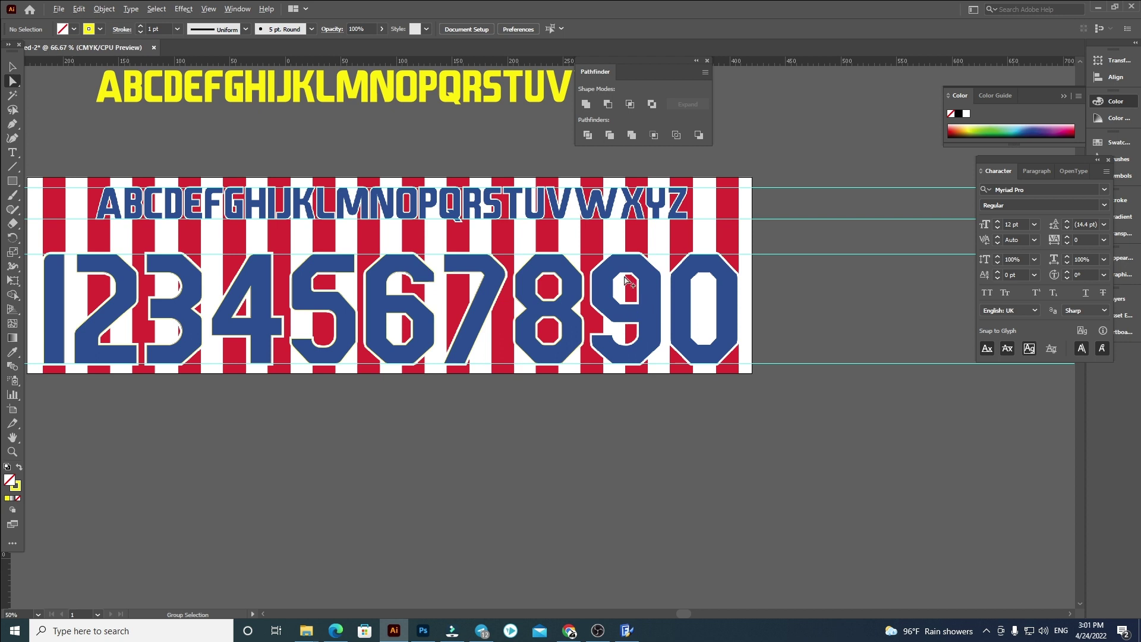
pyautogui.scroll(4, 627, 280)
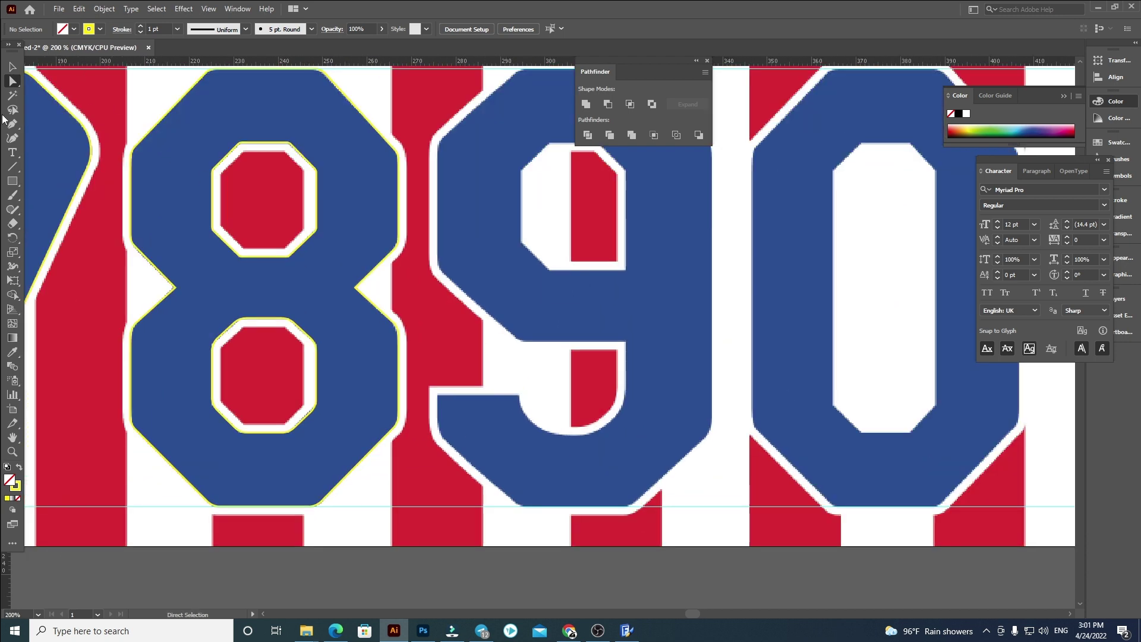
pyautogui.click(8, 128)
pyautogui.scroll(1, 484, 438)
pyautogui.click(411, 374)
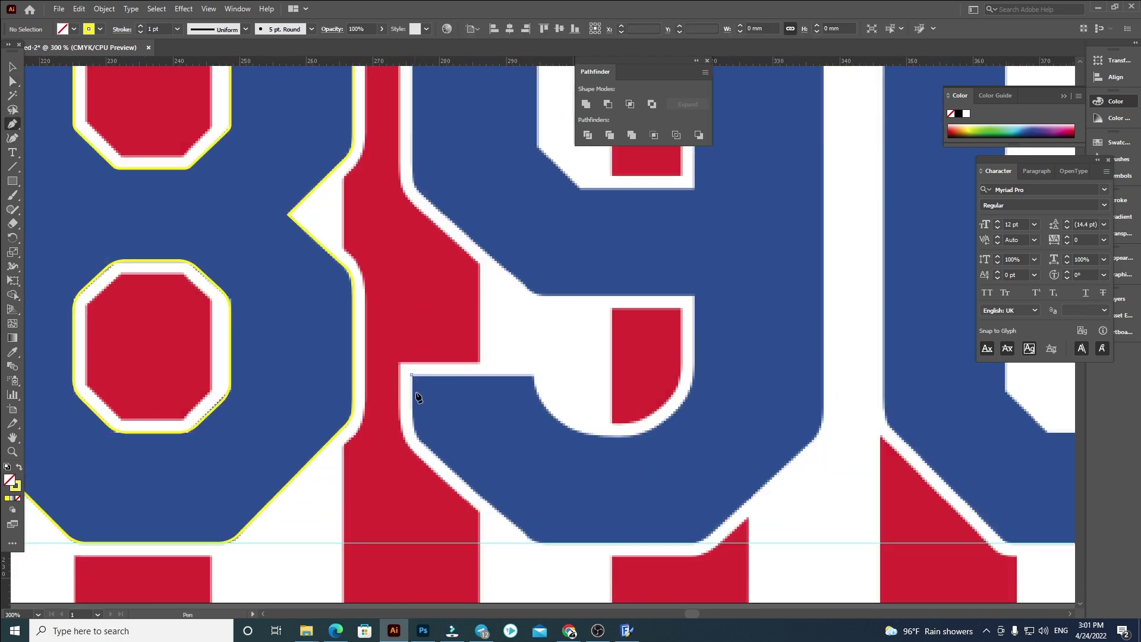
pyautogui.click(534, 543)
pyautogui.click(701, 544)
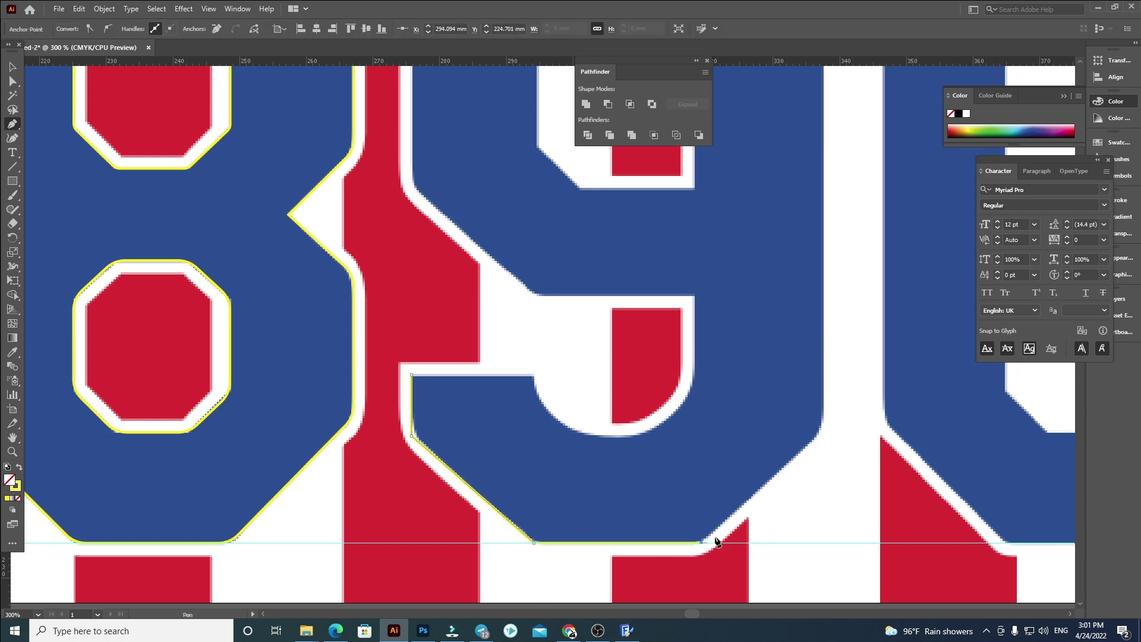
pyautogui.click(824, 431)
# Continue the 9's outline up the right side, across the top and down the bowl's left side
pyautogui.scroll(5, 844, 357)
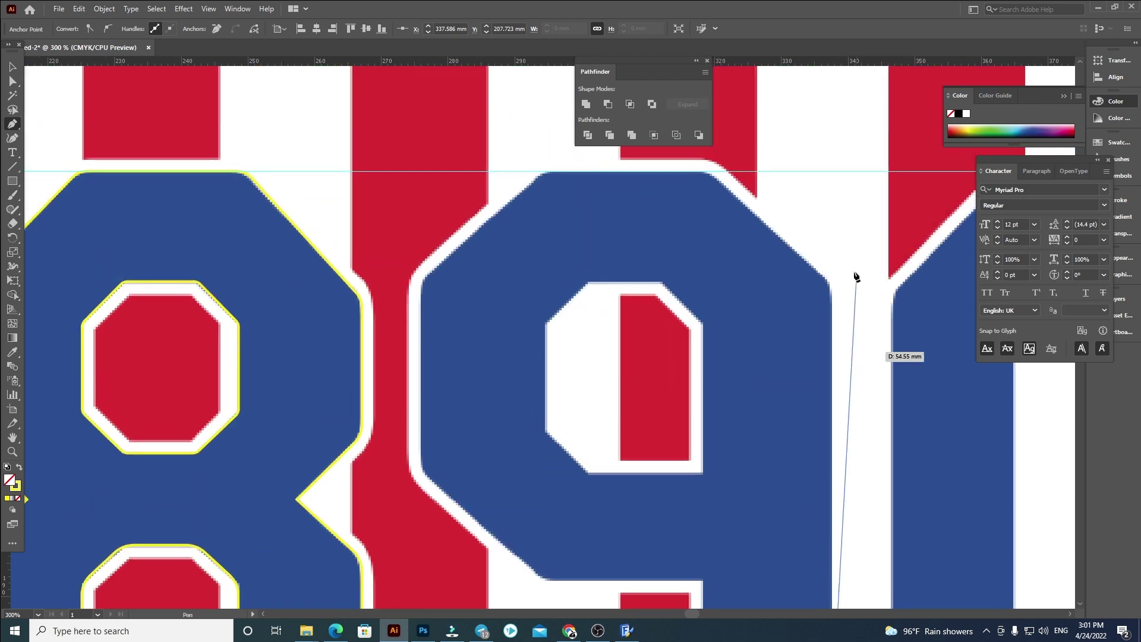
pyautogui.click(831, 280)
pyautogui.click(709, 172)
pyautogui.click(541, 172)
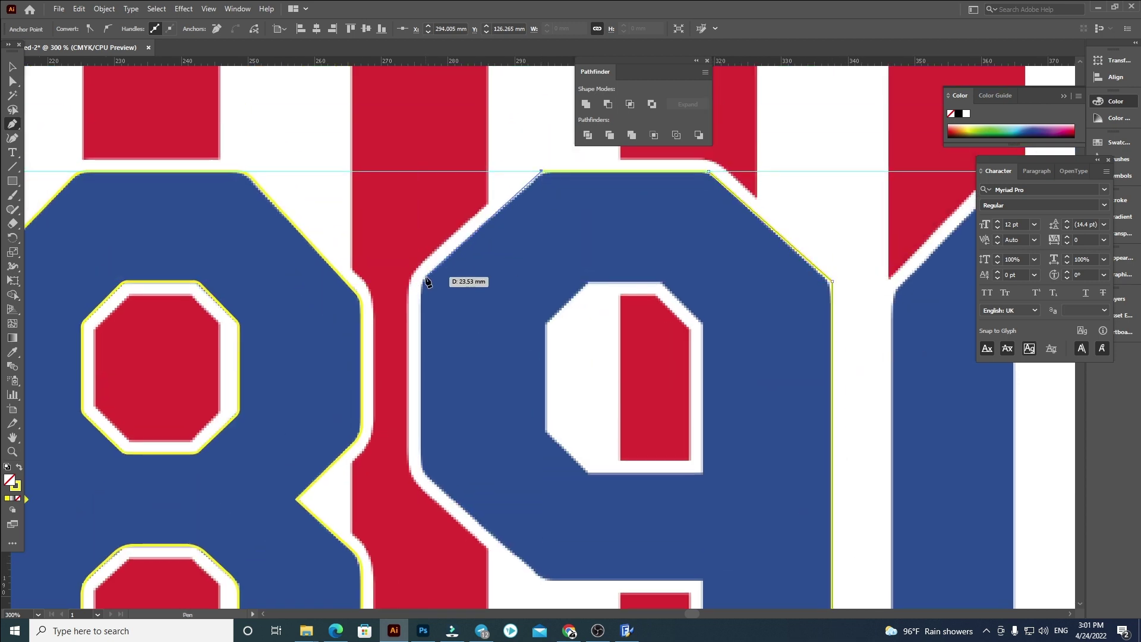
pyautogui.click(419, 280)
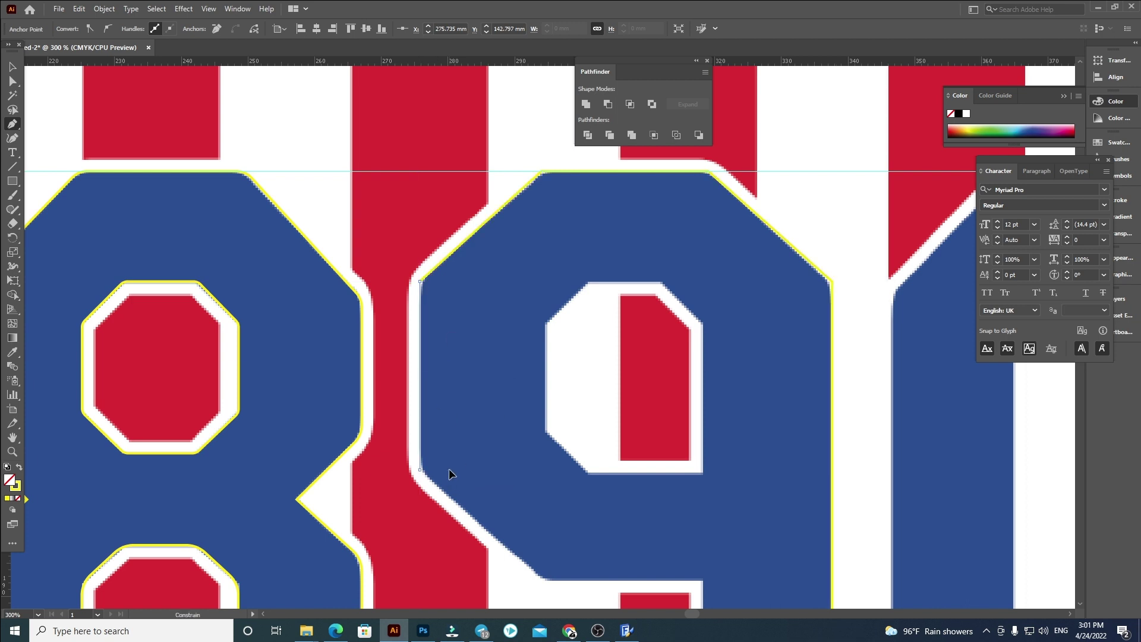
pyautogui.keyDown('shift'); pyautogui.click(449, 469); pyautogui.keyUp('shift')
# Trace the underside of the 9's bowl and a square-cornered hook opening, and close the outline at the tail's tip
pyautogui.scroll(-4, 449, 469)
pyautogui.click(542, 344)
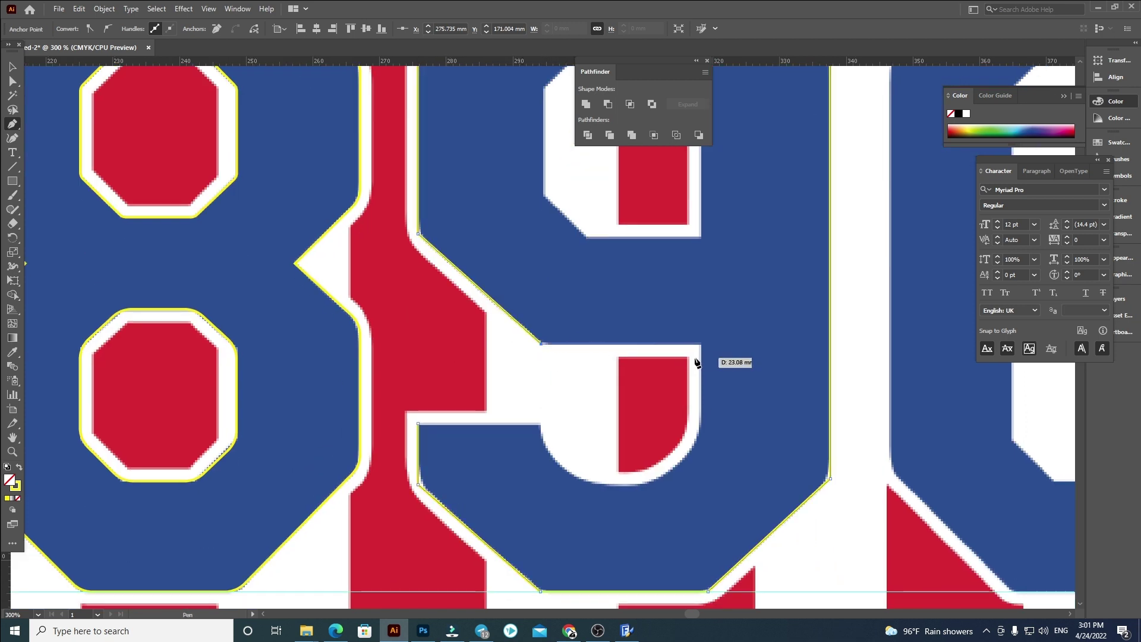
pyautogui.click(700, 344)
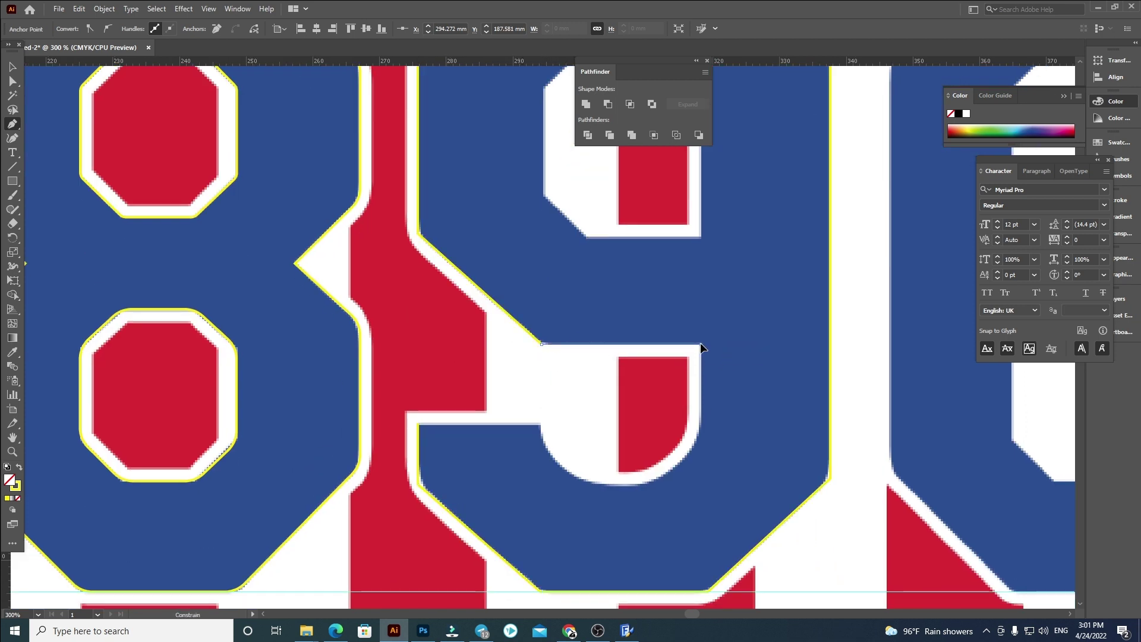
pyautogui.keyDown('shift'); pyautogui.click(645, 488); pyautogui.keyUp('shift')
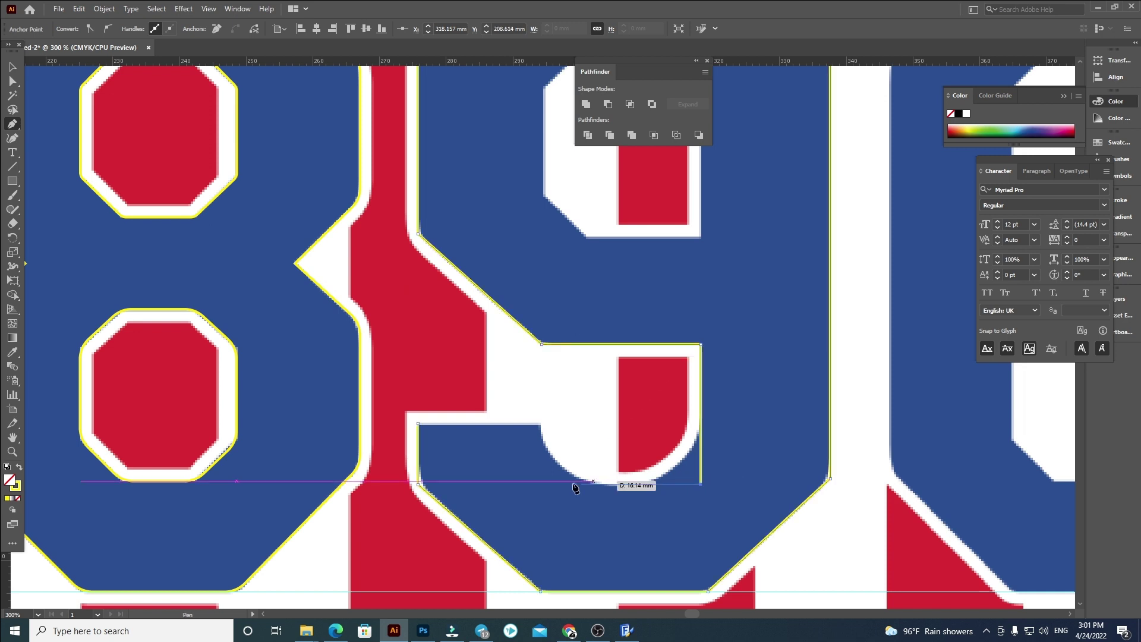
pyautogui.keyDown('shift'); pyautogui.click(542, 453); pyautogui.keyUp('shift')
pyautogui.keyDown('shift'); pyautogui.click(541, 425); pyautogui.keyUp('shift')
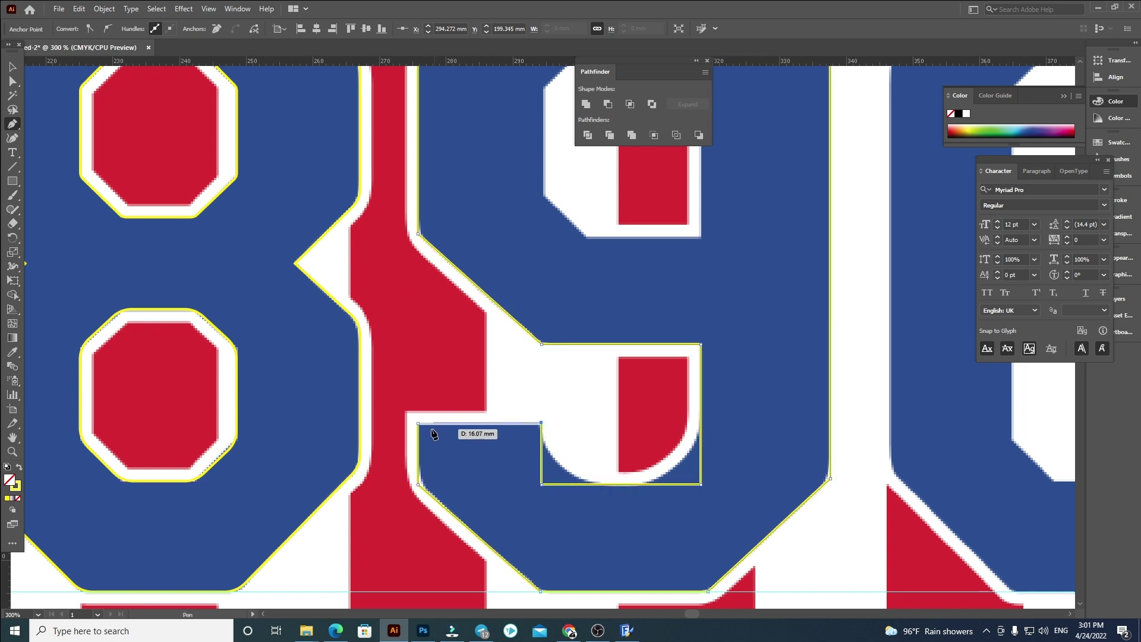
pyautogui.moveTo(628, 527); pyautogui.dragTo(505, 412)
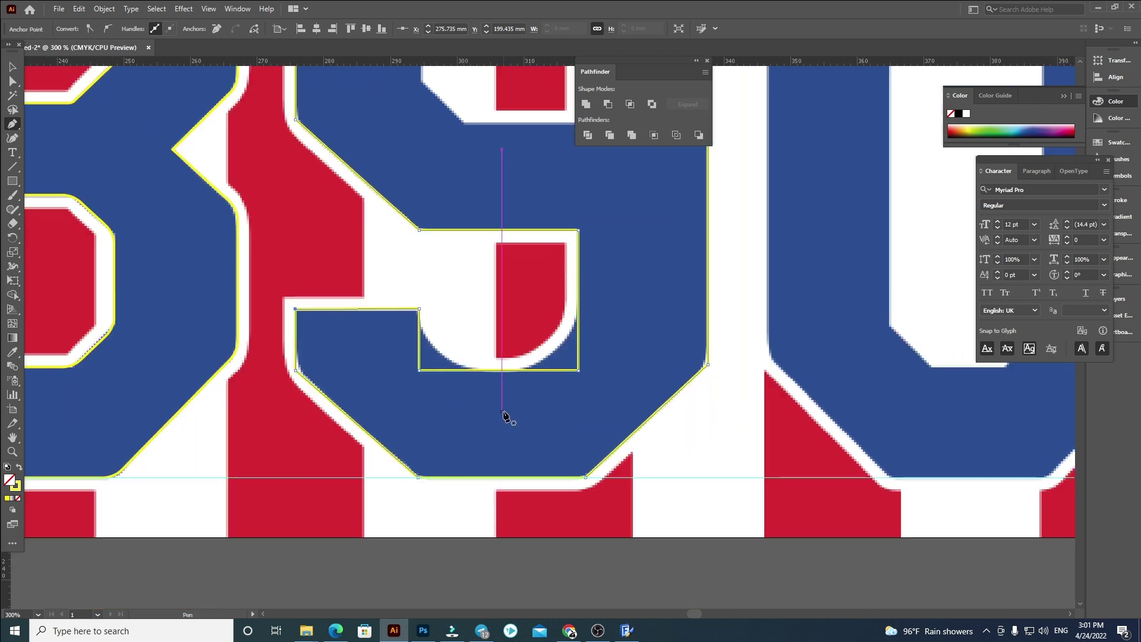
# Round the lower left corner of the 9's tail and the hook opening's two lower corners, the latter to a radius of about 11.36 mm
pyautogui.scroll(2, 286, 329)
pyautogui.press('a')
pyautogui.moveTo(301, 414); pyautogui.dragTo(371, 386)
pyautogui.moveTo(481, 365); pyautogui.dragTo(695, 463)
pyautogui.moveTo(561, 401); pyautogui.dragTo(740, 342)
pyautogui.moveTo(884, 434); pyautogui.dragTo(856, 402)
pyautogui.moveTo(770, 315); pyautogui.dragTo(724, 260)
# Round the 9's two bottom corners and its lower right side corner, the latter to a radius of about 3.05 mm
pyautogui.hotkey('ctrl', '-')
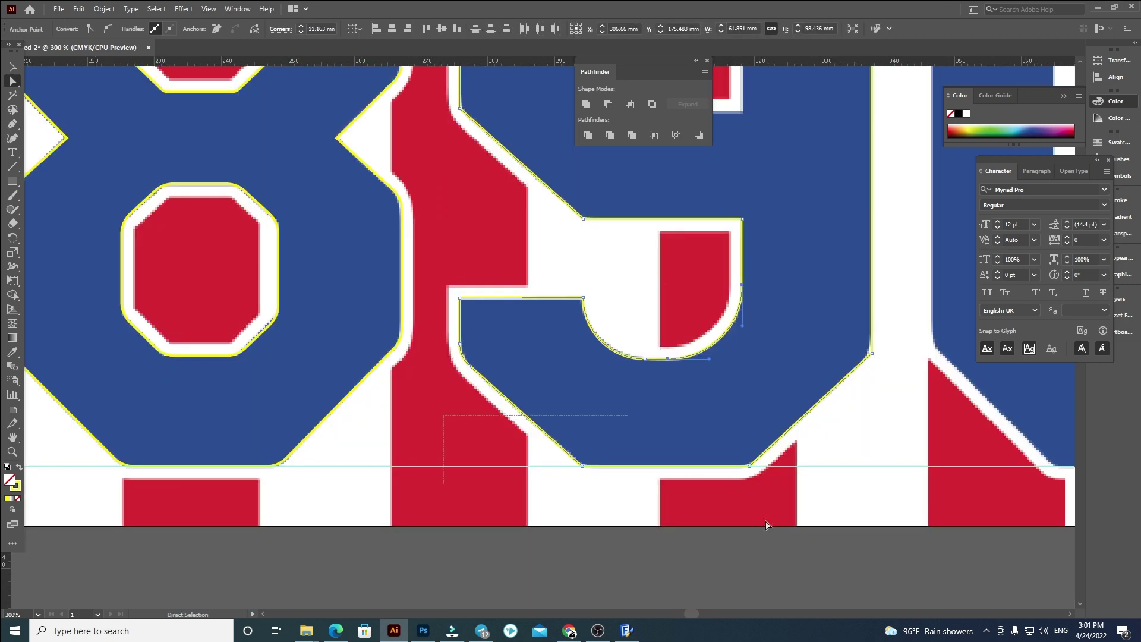
pyautogui.moveTo(746, 456); pyautogui.dragTo(749, 450)
pyautogui.moveTo(841, 318); pyautogui.dragTo(898, 390)
pyautogui.moveTo(863, 350); pyautogui.dragTo(852, 337)
# Round the two lower left corners of the 9's bowl
pyautogui.moveTo(784, 124); pyautogui.dragTo(767, 439)
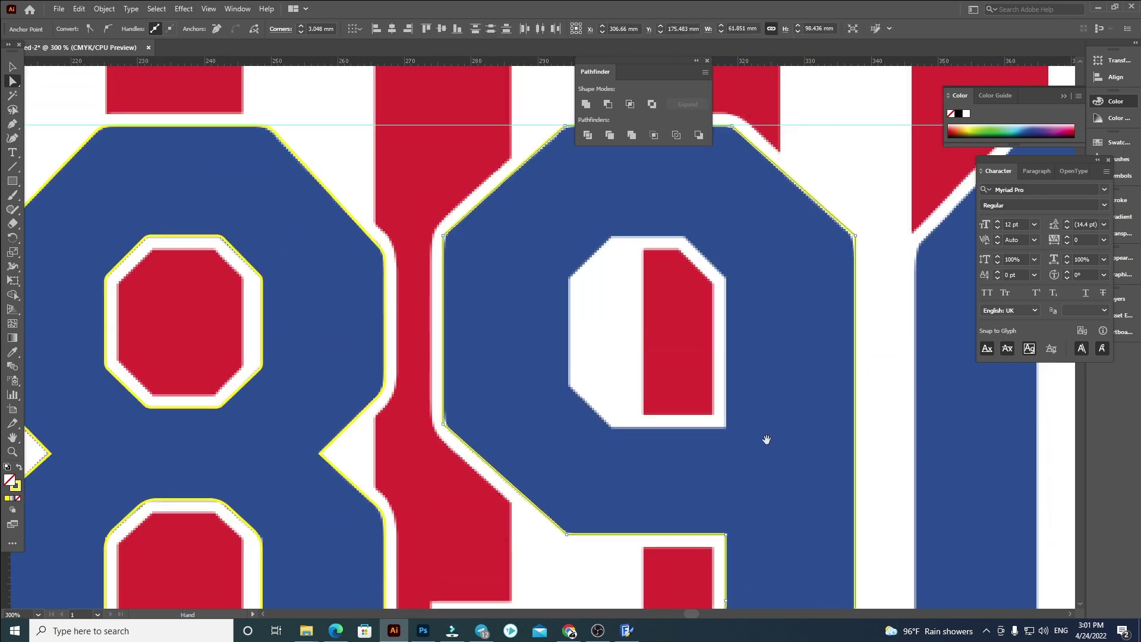
pyautogui.moveTo(555, 526); pyautogui.dragTo(579, 524)
pyautogui.click(534, 423)
# Round the 9's upper left and upper right outer corners to match the artwork
pyautogui.moveTo(523, 273); pyautogui.dragTo(486, 433)
pyautogui.moveTo(558, 407); pyautogui.dragTo(559, 416)
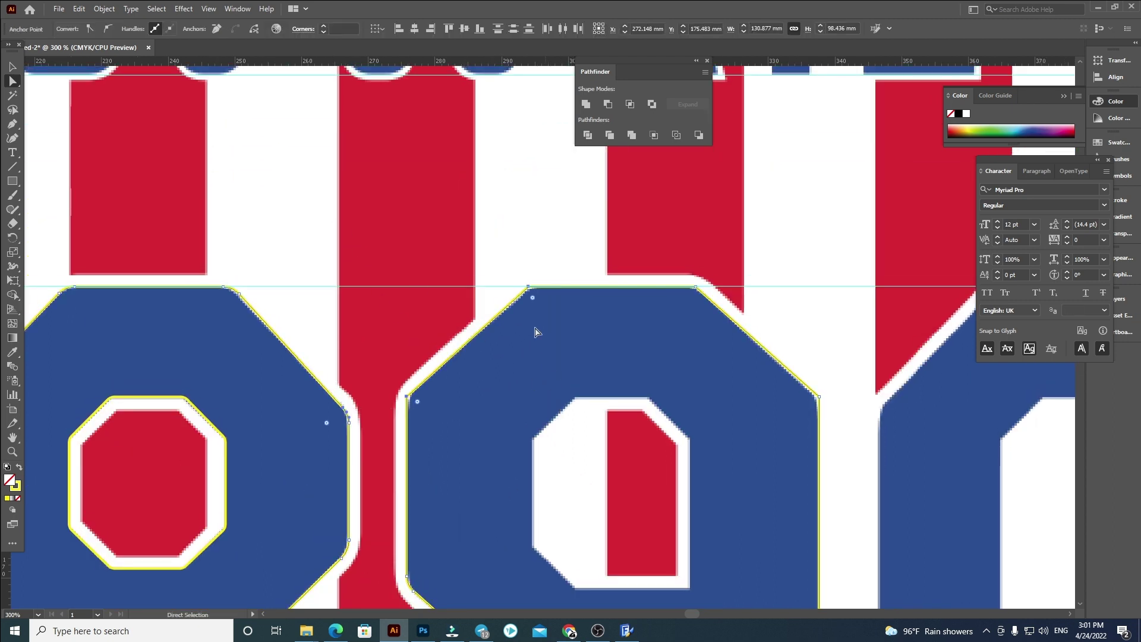
pyautogui.click(408, 324)
pyautogui.moveTo(369, 242); pyautogui.dragTo(692, 431)
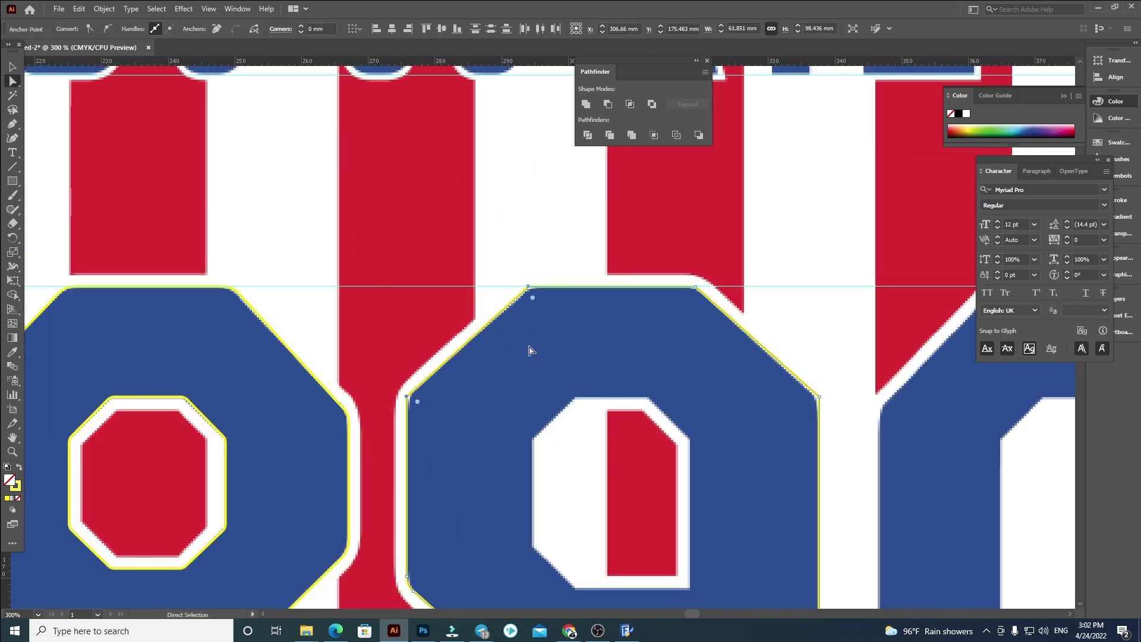
pyautogui.moveTo(534, 303); pyautogui.dragTo(549, 308)
pyautogui.click(666, 311)
pyautogui.moveTo(661, 265); pyautogui.dragTo(802, 427)
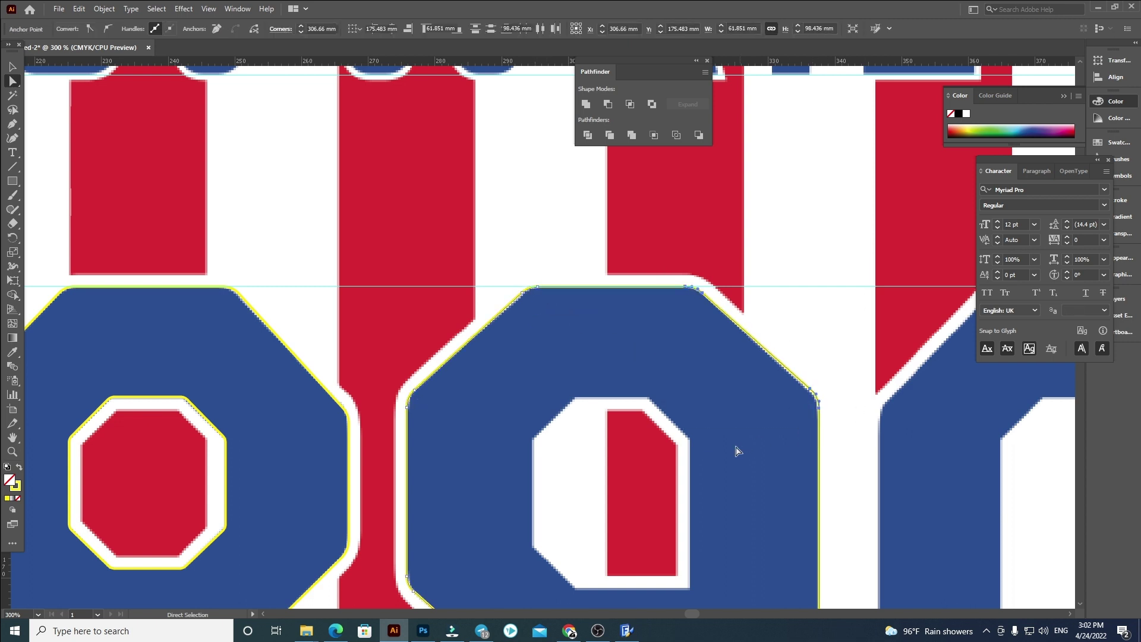
pyautogui.click(736, 451)
# Trace the 9's inner opening as a closed path with the Pen tool, keeping its lower right corner square
pyautogui.moveTo(714, 606); pyautogui.dragTo(656, 487)
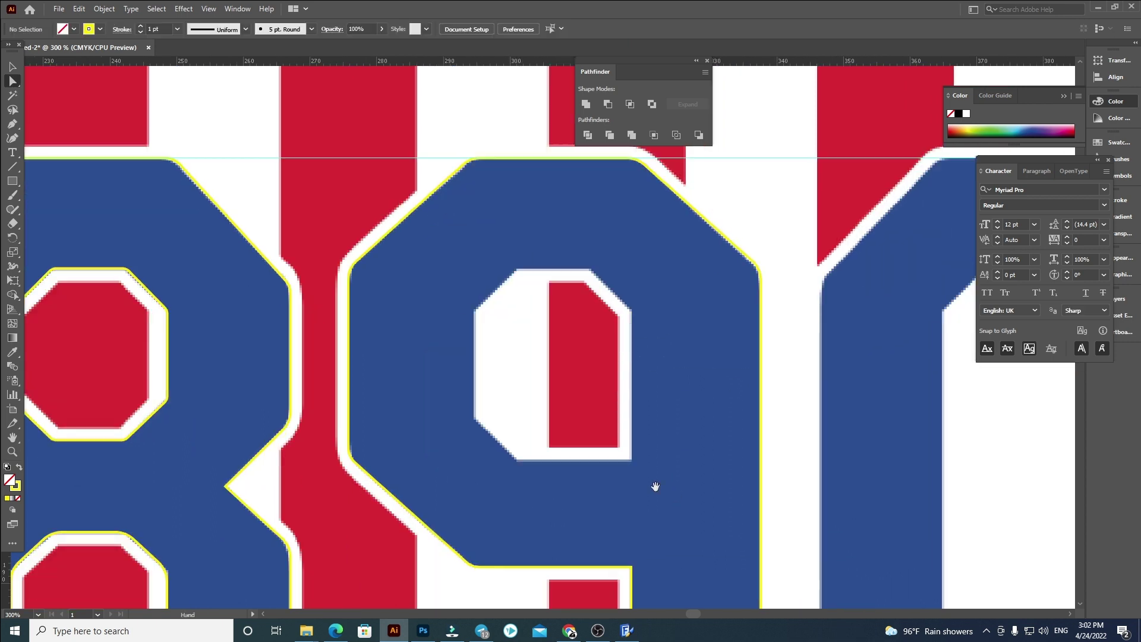
pyautogui.click(12, 126)
pyautogui.scroll(1, 504, 310)
pyautogui.click(463, 311)
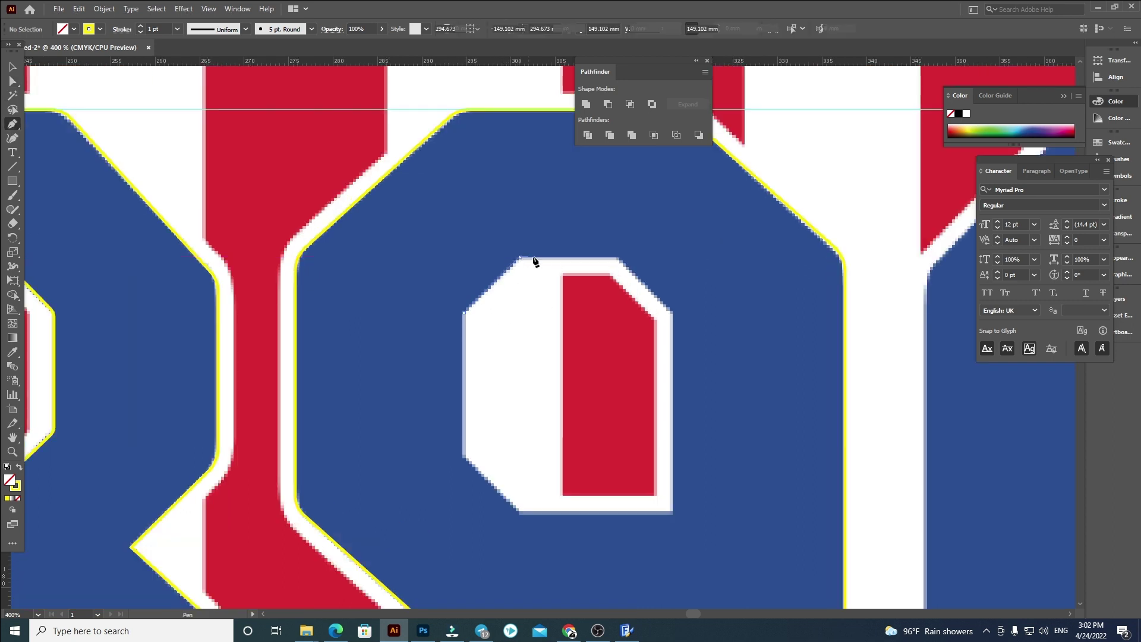
pyautogui.click(519, 258)
pyautogui.click(618, 258)
pyautogui.click(672, 312)
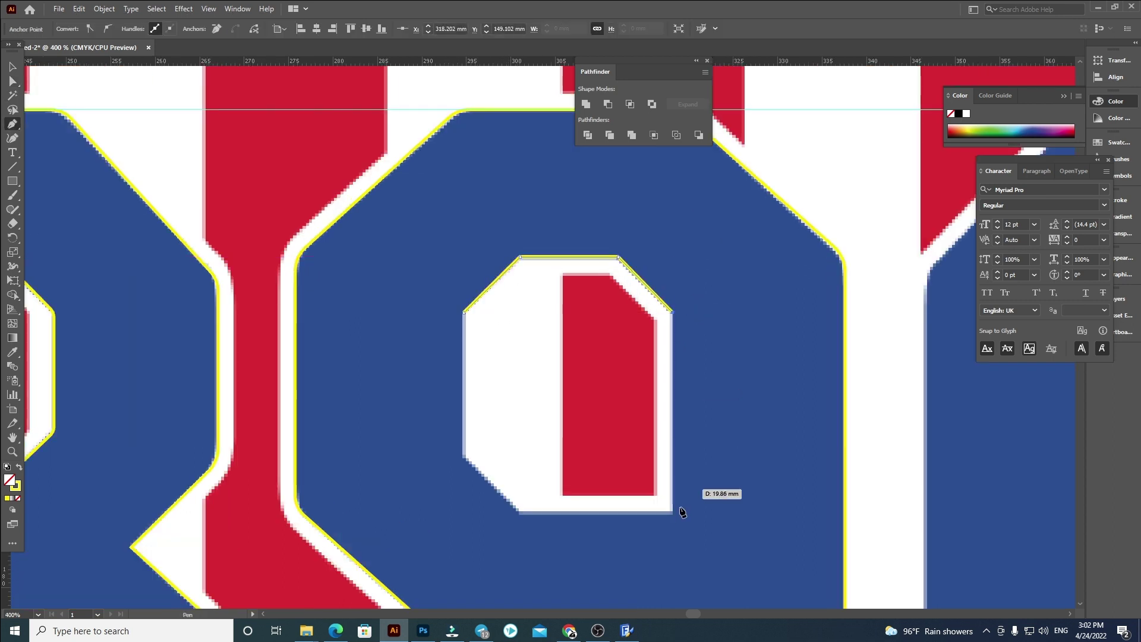
pyautogui.click(673, 512)
pyautogui.click(519, 513)
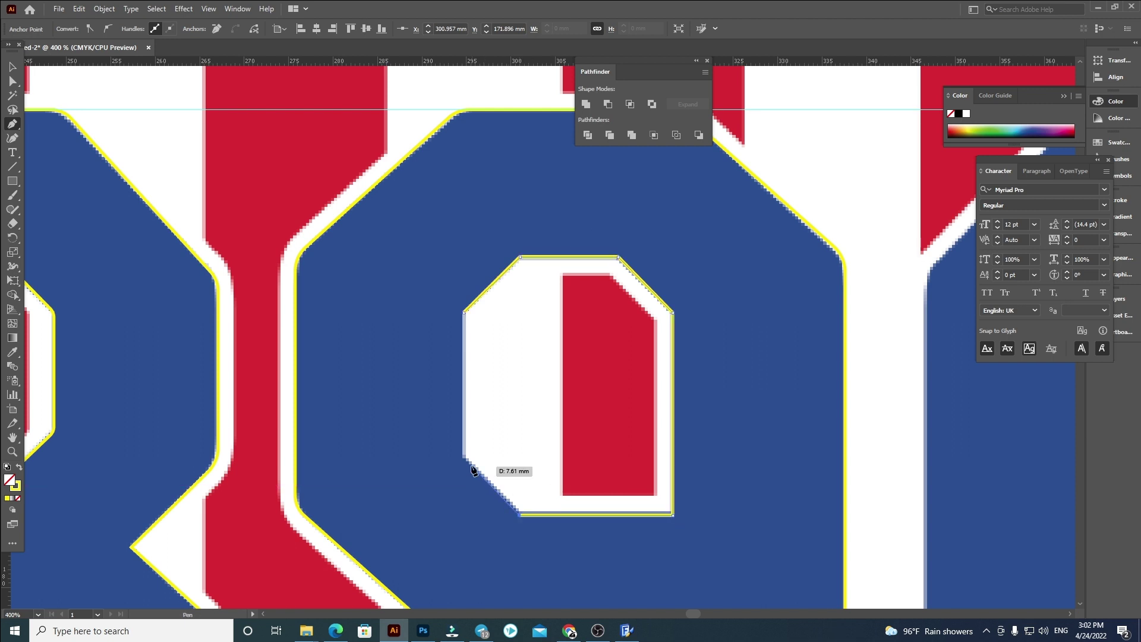
pyautogui.click(464, 312)
# Select the digit 9 together with its inner opening and cut the opening out with Minus Front
pyautogui.scroll(-3, 477, 330)
pyautogui.press('a')
pyautogui.moveTo(434, 213); pyautogui.dragTo(565, 461)
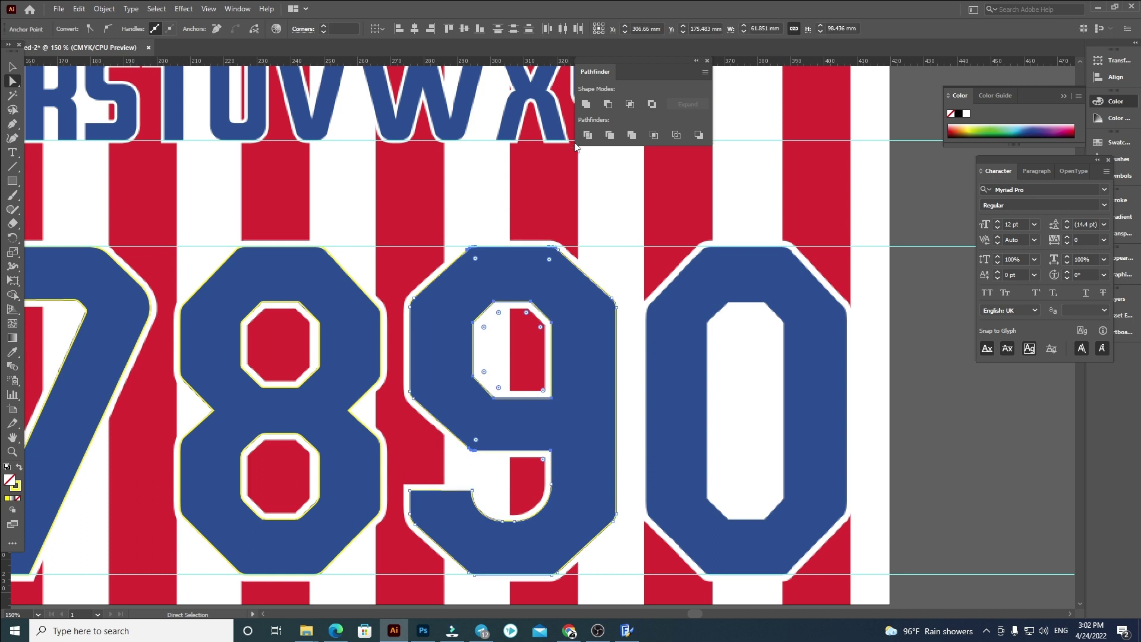
pyautogui.click(606, 104)
pyautogui.click(664, 375)
# Trace the digit 0's left side, lower diagonals and base with the Pen tool, ending at the lower right side corner
pyautogui.moveTo(569, 363); pyautogui.dragTo(289, 271)
pyautogui.click(13, 124)
pyautogui.scroll(1, 339, 256)
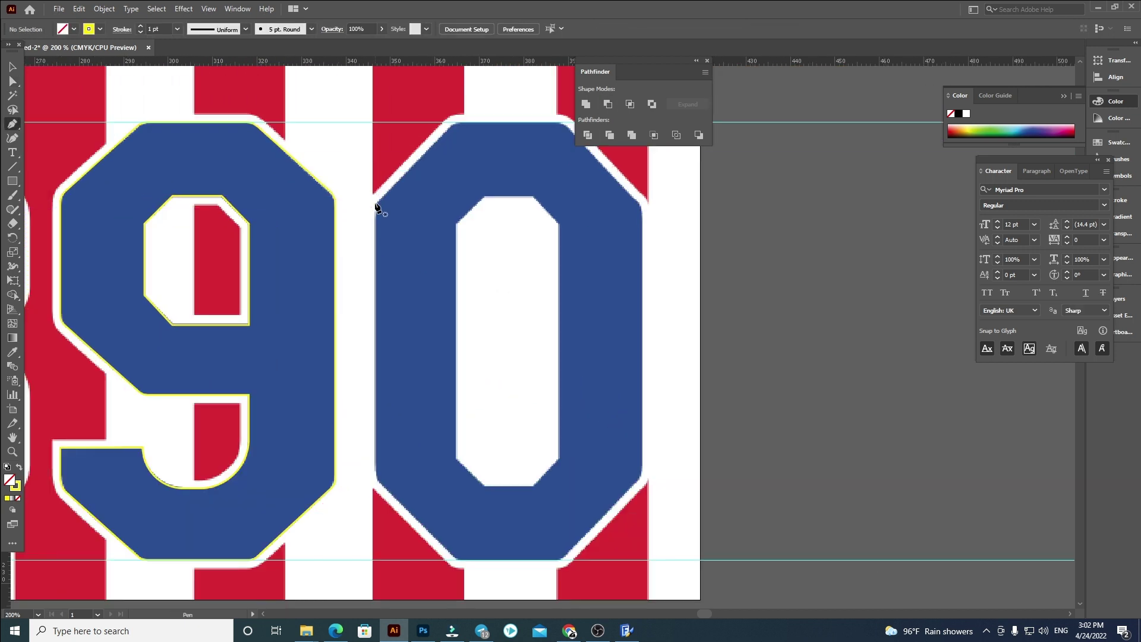
pyautogui.click(376, 202)
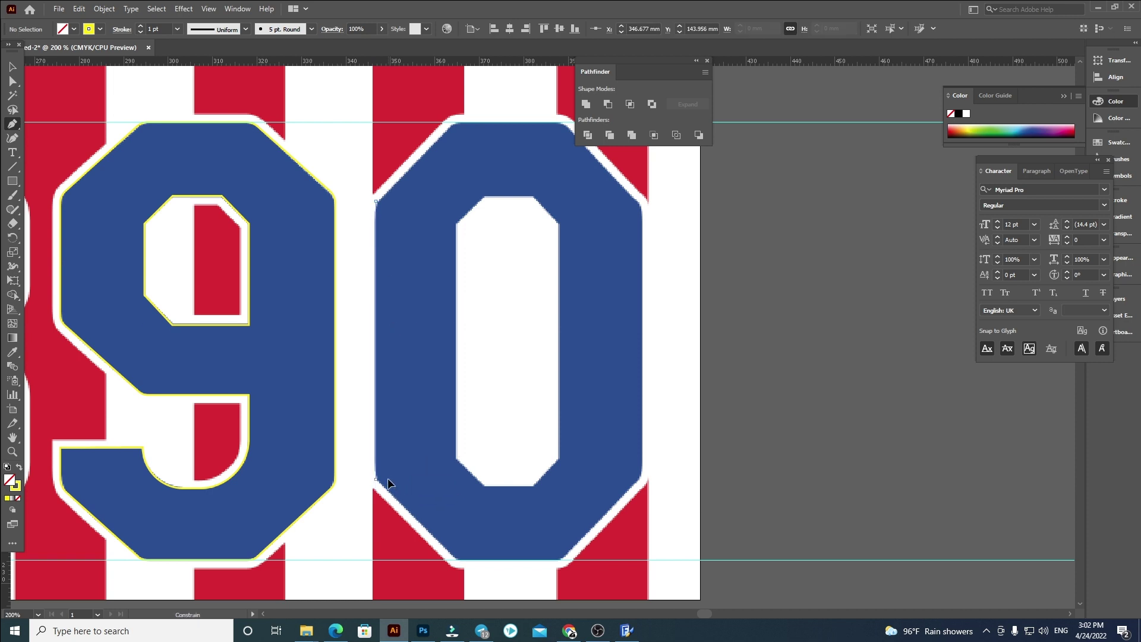
pyautogui.click(376, 479)
pyautogui.scroll(1, 404, 520)
pyautogui.click(484, 581)
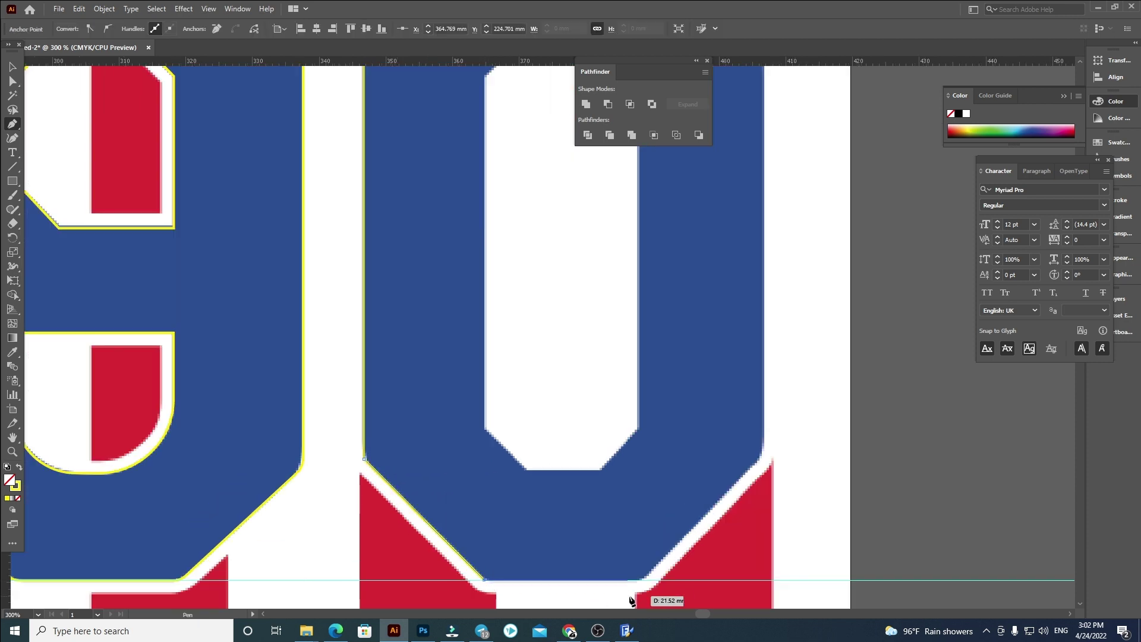
pyautogui.click(641, 587)
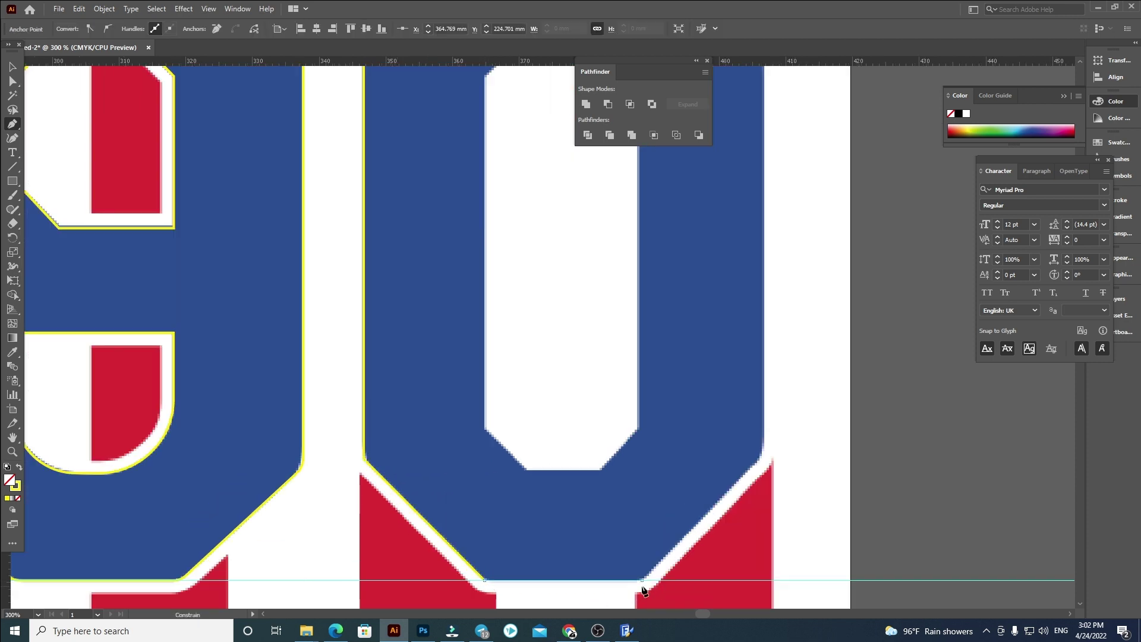
pyautogui.click(763, 453)
# Continue the 0's outline up the right side and across the top, and close it at the upper left corner
pyautogui.scroll(4, 713, 356)
pyautogui.click(655, 290)
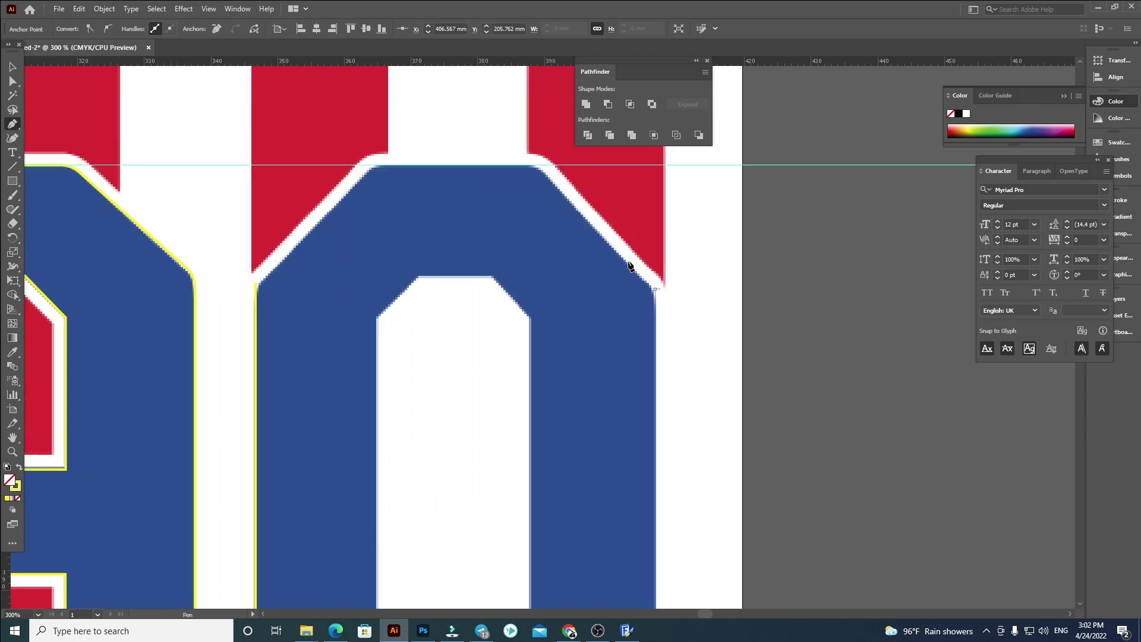
pyautogui.click(537, 167)
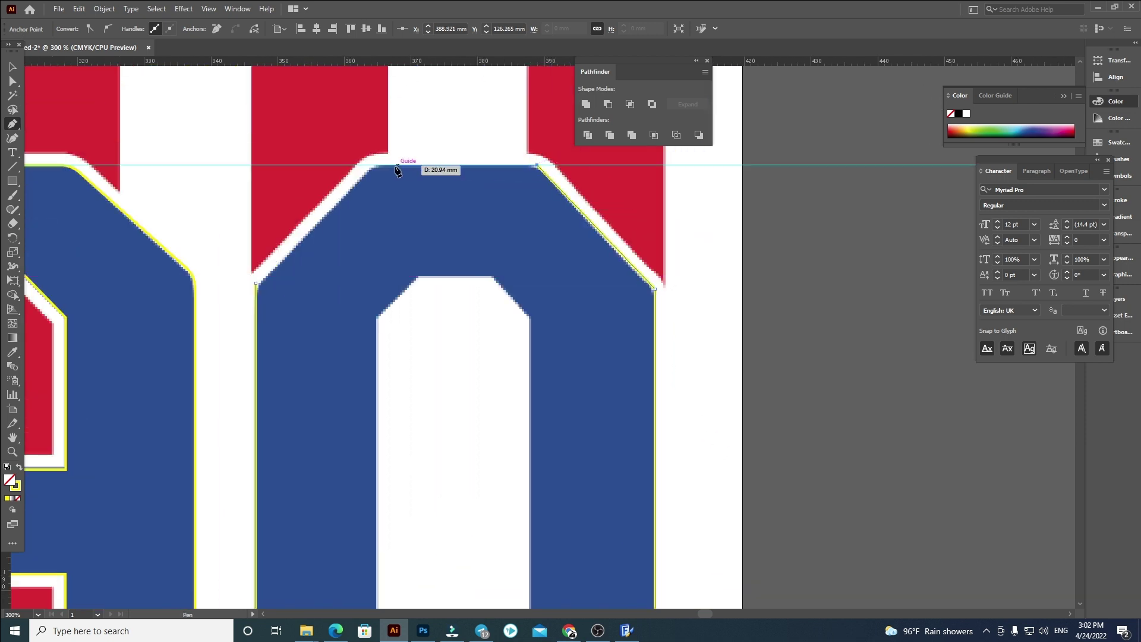
pyautogui.click(375, 166)
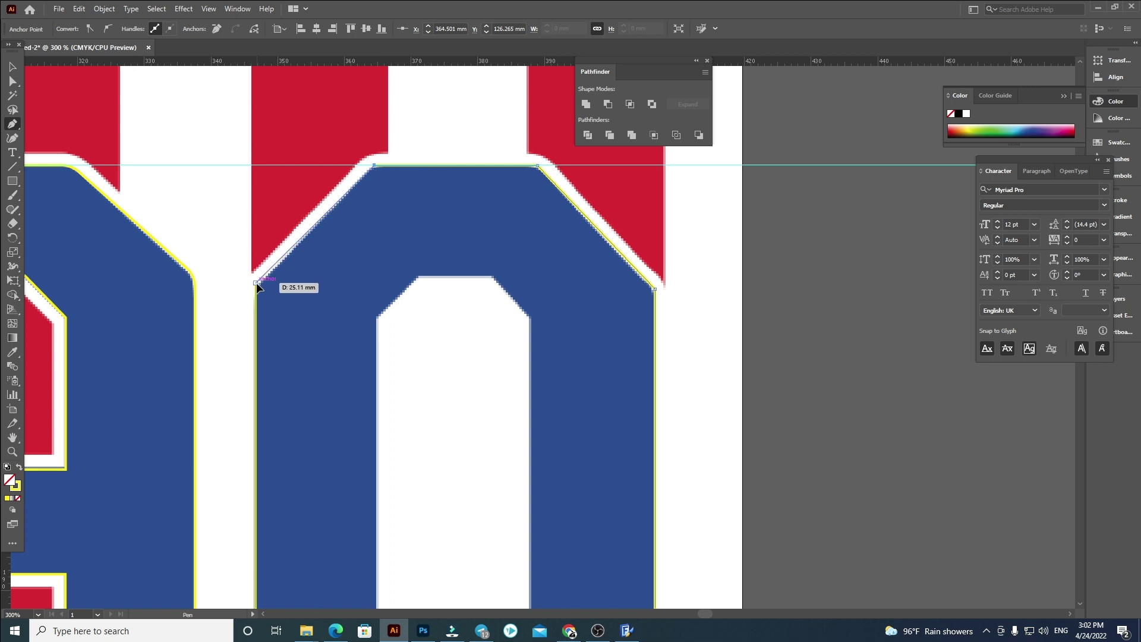
# Fine-tune the 0's upper left anchor point and check its other outer corner points against the artwork
pyautogui.keyDown('alt'); pyautogui.scroll(2, 273, 279); pyautogui.keyUp('alt')
pyautogui.scroll(1, 274, 284)
pyautogui.press('a')
pyautogui.moveTo(225, 307); pyautogui.dragTo(225, 312)
pyautogui.keyDown('alt'); pyautogui.scroll(-2, 327, 351); pyautogui.keyUp('alt')
pyautogui.keyDown('alt'); pyautogui.scroll(2, 658, 326); pyautogui.keyUp('alt')
pyautogui.click(689, 341)
pyautogui.keyDown('alt'); pyautogui.scroll(-3, 504, 271); pyautogui.keyUp('alt')
pyautogui.press('space')
pyautogui.scroll(-3, 539, 494)
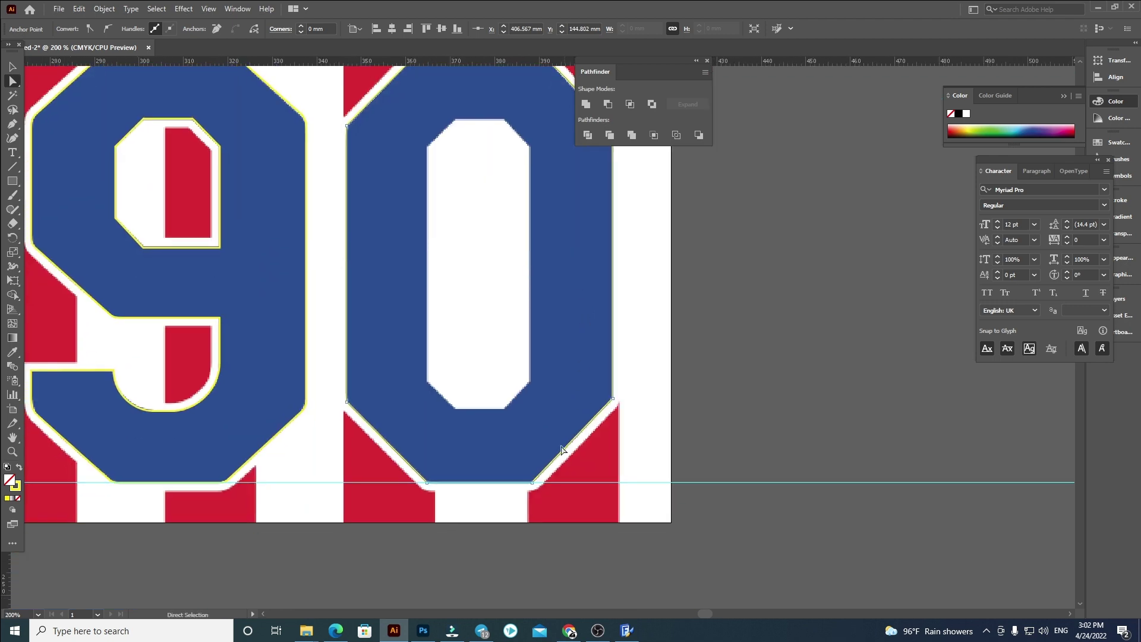
pyautogui.keyDown('alt'); pyautogui.scroll(1, 561, 449); pyautogui.keyUp('alt')
pyautogui.moveTo(335, 429); pyautogui.dragTo(337, 429)
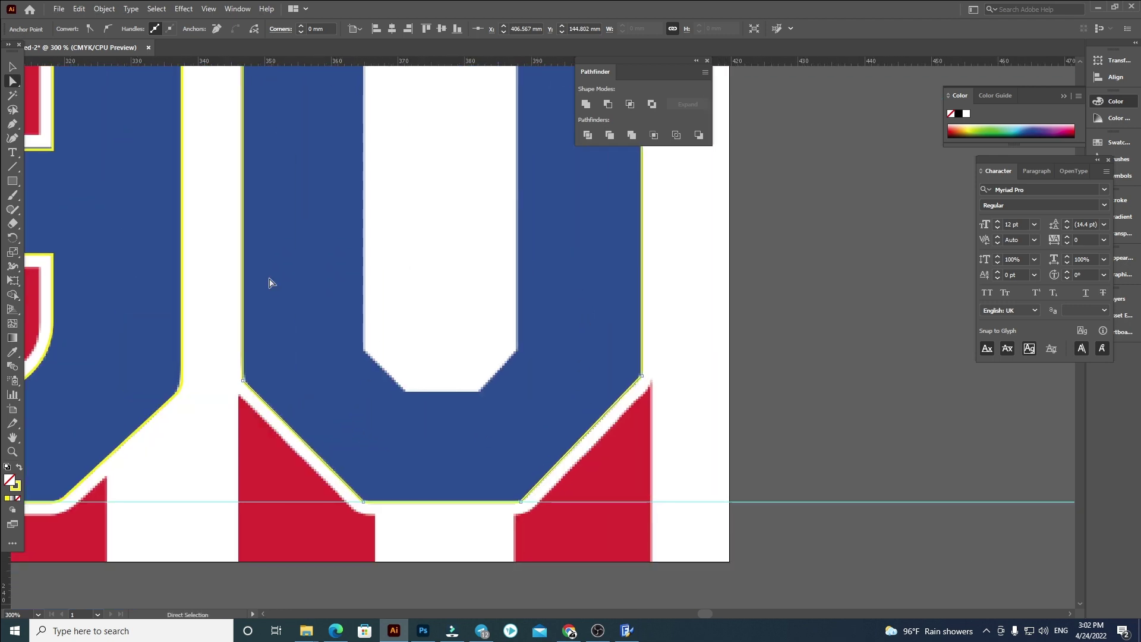
# Trace the lower part of the digit 0's inner opening with the Pen tool, along both bottom diagonals and the base
pyautogui.click(12, 124)
pyautogui.keyDown('alt'); pyautogui.scroll(1, 334, 303); pyautogui.keyUp('alt')
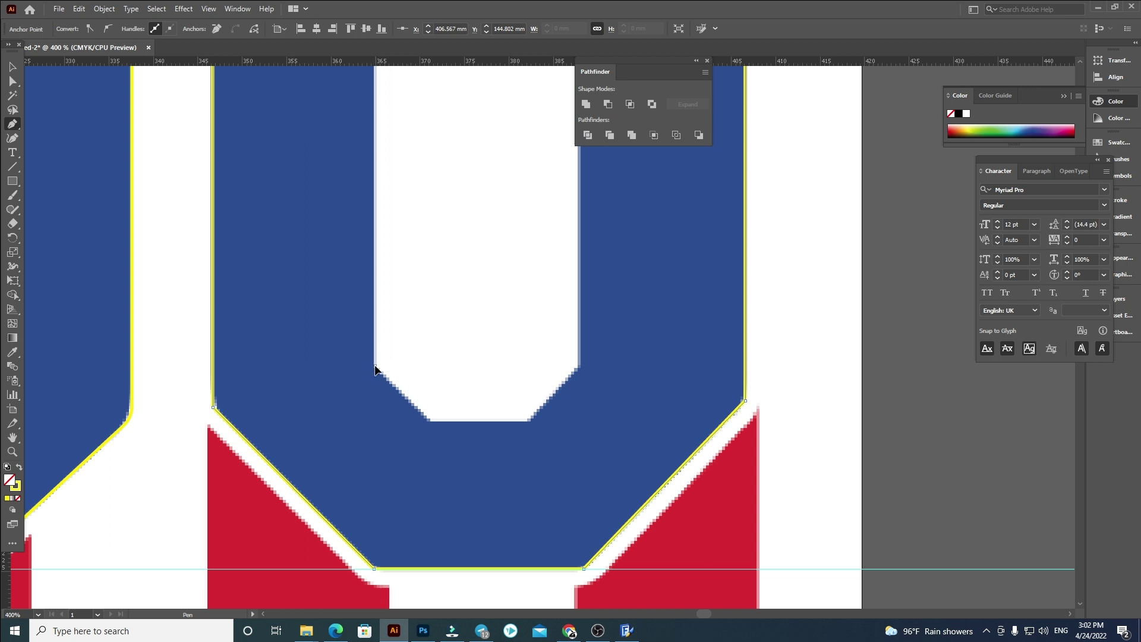
pyautogui.click(374, 369)
pyautogui.click(428, 421)
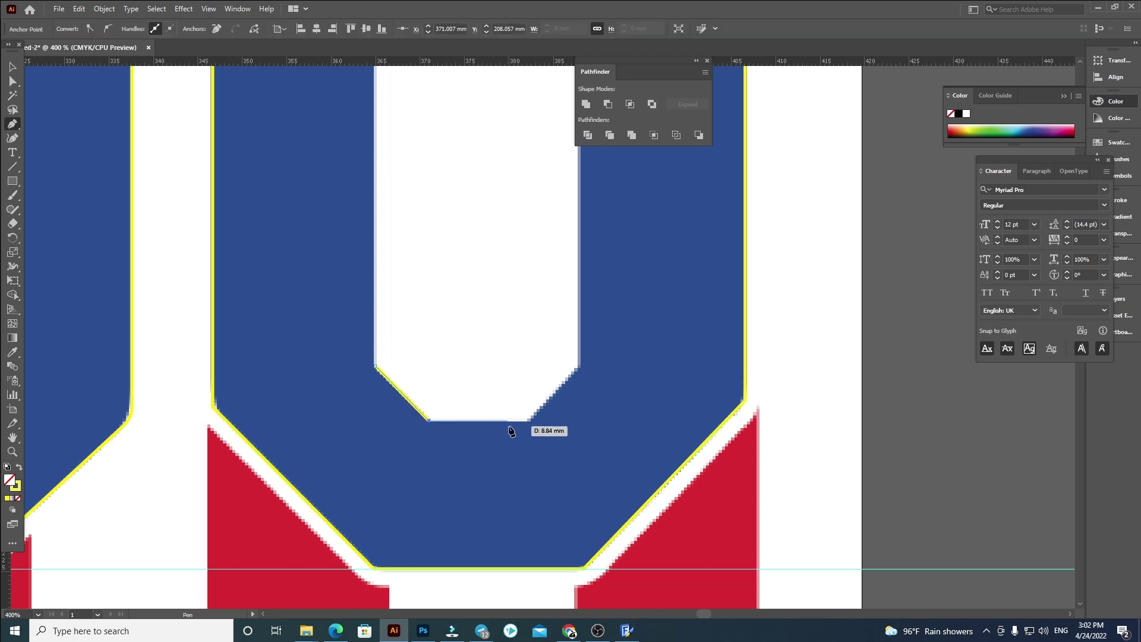
pyautogui.click(529, 422)
pyautogui.click(577, 368)
# Continue the 0's inner opening up the right side and across the upper diagonals, and close it at the lower left corner
pyautogui.moveTo(549, 370); pyautogui.dragTo(569, 487)
pyautogui.click(531, 207)
pyautogui.click(480, 154)
pyautogui.click(382, 153)
pyautogui.click(326, 208)
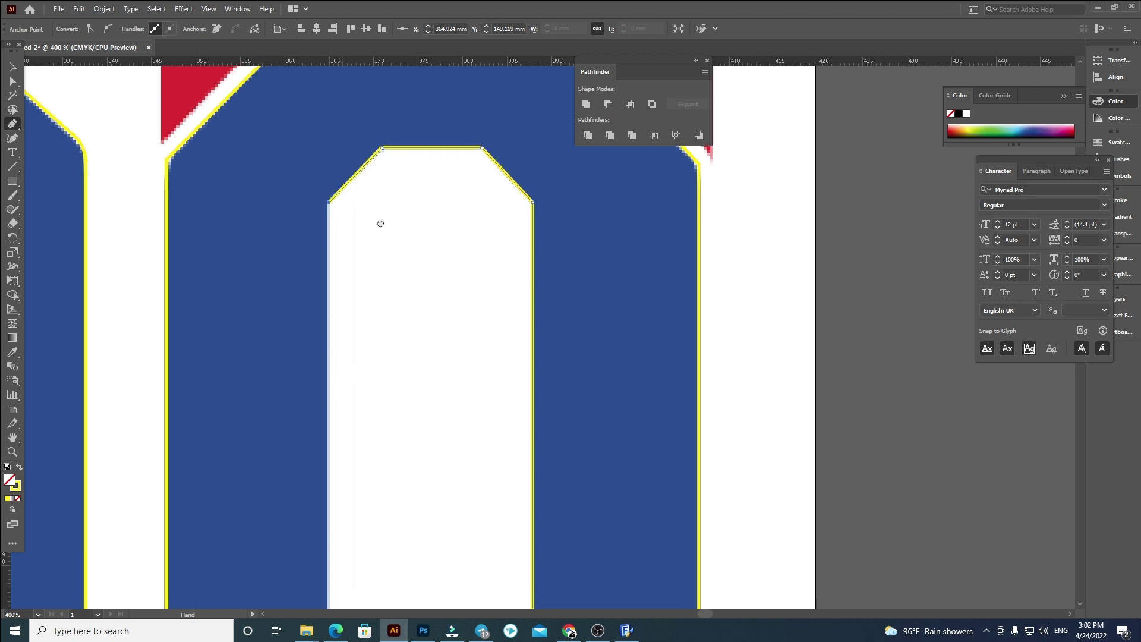
pyautogui.moveTo(380, 223); pyautogui.dragTo(404, 148)
pyautogui.click(402, 378)
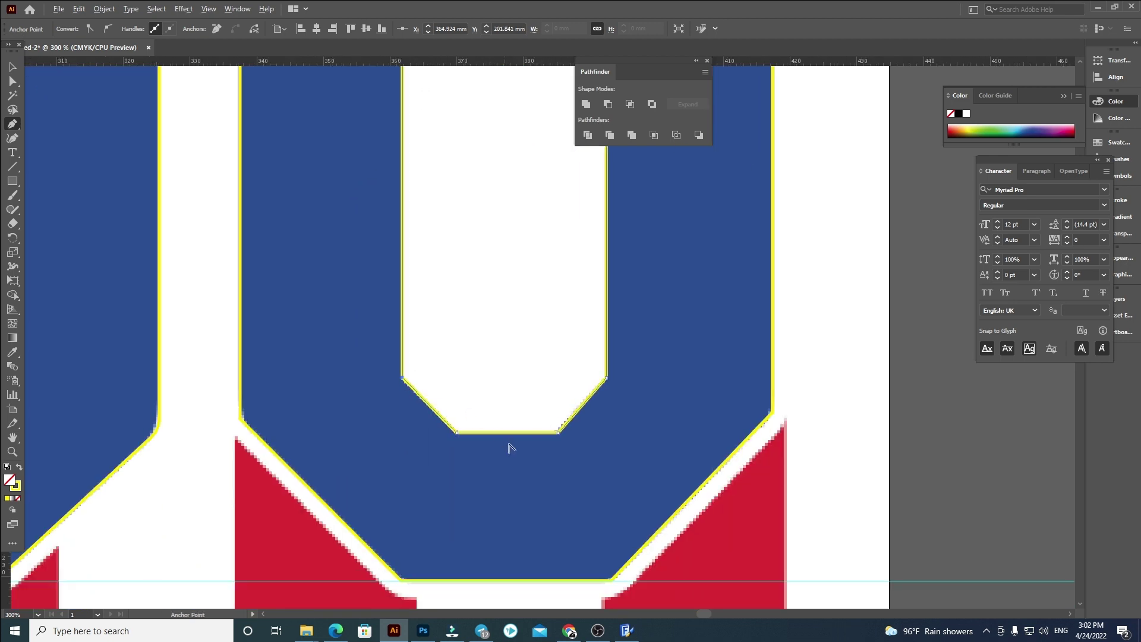
# Select the digit 0's outline together with its inner opening and cut the opening out with Minus Front
pyautogui.scroll(-2, 509, 445)
pyautogui.click(11, 66)
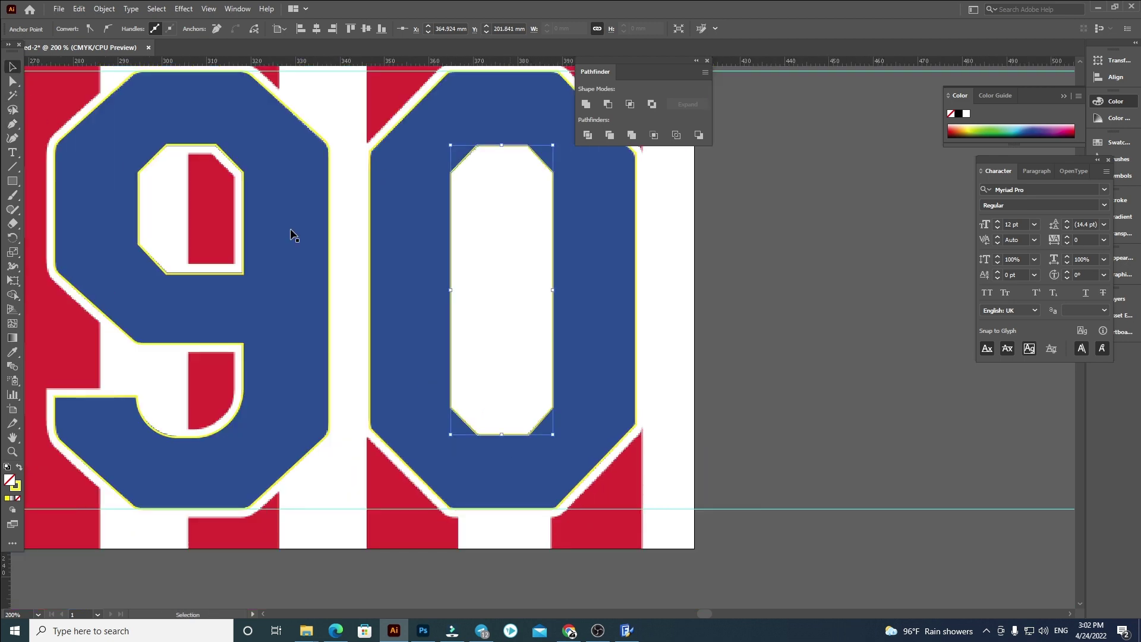
pyautogui.click(587, 342)
pyautogui.click(608, 105)
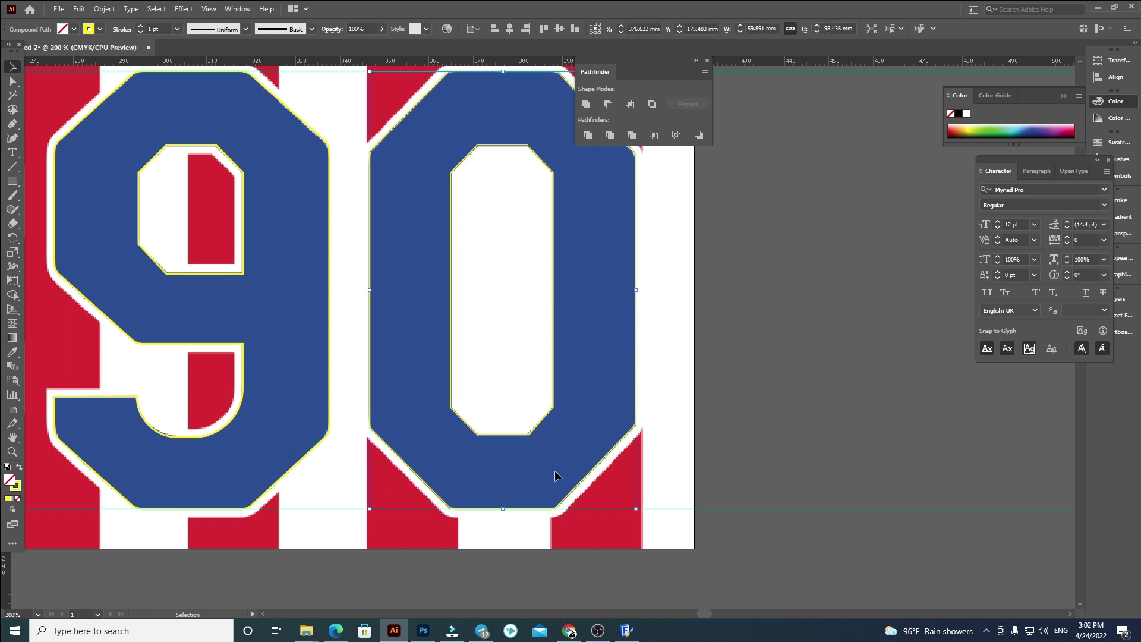
# Round the digit 0's lower outer corners to match the artwork, using Direct Selection
pyautogui.press('a')
pyautogui.moveTo(346, 403); pyautogui.dragTo(462, 526)
pyautogui.moveTo(350, 423); pyautogui.dragTo(452, 531)
pyautogui.hotkey('ctrl', '=')
pyautogui.moveTo(520, 466); pyautogui.dragTo(656, 552)
pyautogui.moveTo(660, 339); pyautogui.dragTo(769, 440)
pyautogui.moveTo(707, 383); pyautogui.dragTo(695, 371)
pyautogui.click(669, 330)
# Round the digit 0's upper outer corners to match the artwork and clear the selection
pyautogui.moveTo(576, 172); pyautogui.dragTo(556, 563)
pyautogui.moveTo(349, 190); pyautogui.dragTo(603, 278)
pyautogui.moveTo(716, 308); pyautogui.dragTo(671, 445)
pyautogui.moveTo(271, 323); pyautogui.dragTo(300, 440)
pyautogui.moveTo(308, 375); pyautogui.dragTo(324, 384)
pyautogui.click(336, 224)
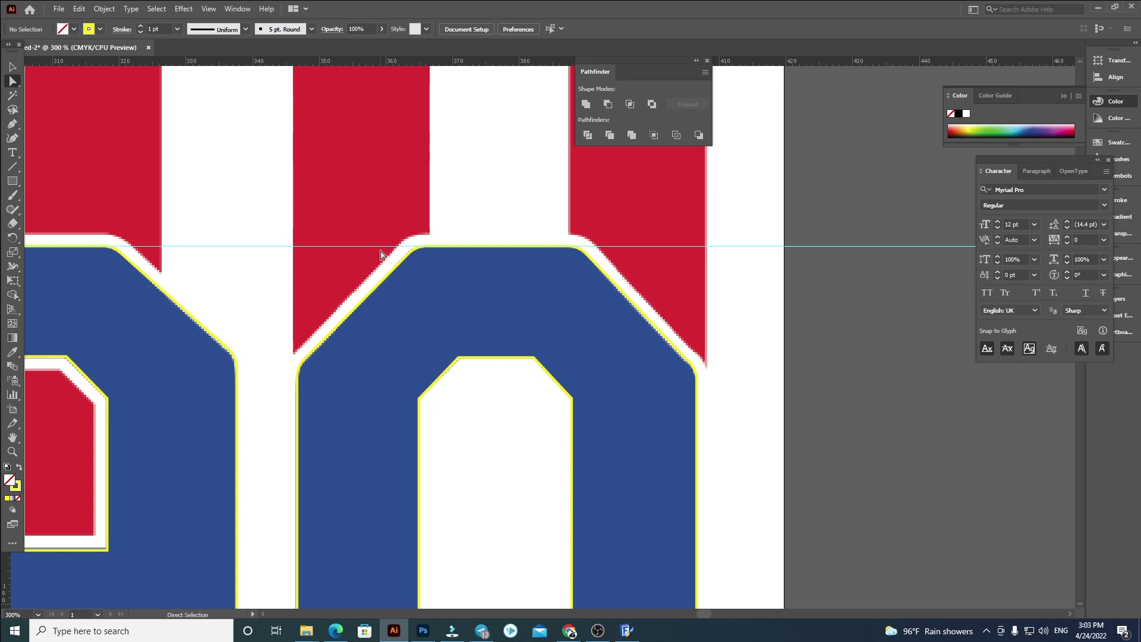
# Select the digit 0 with its inner opening and apply Minus Front to it again
pyautogui.scroll(-1, 728, 402)
pyautogui.hotkey('ctrl', '1')
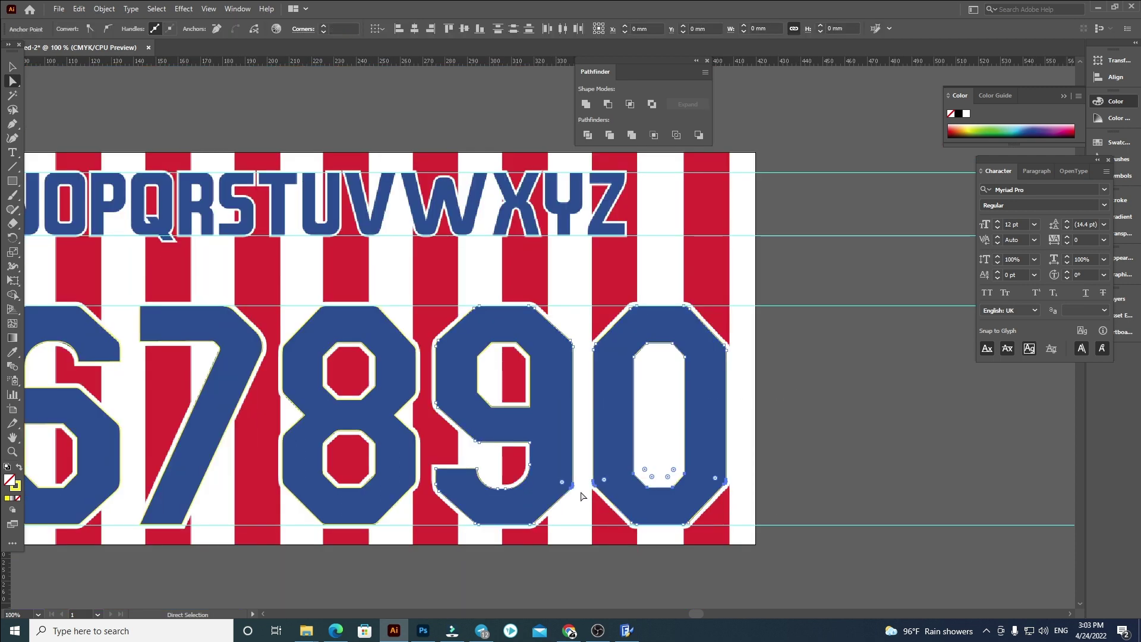
pyautogui.moveTo(772, 401); pyautogui.dragTo(669, 465)
pyautogui.click(608, 104)
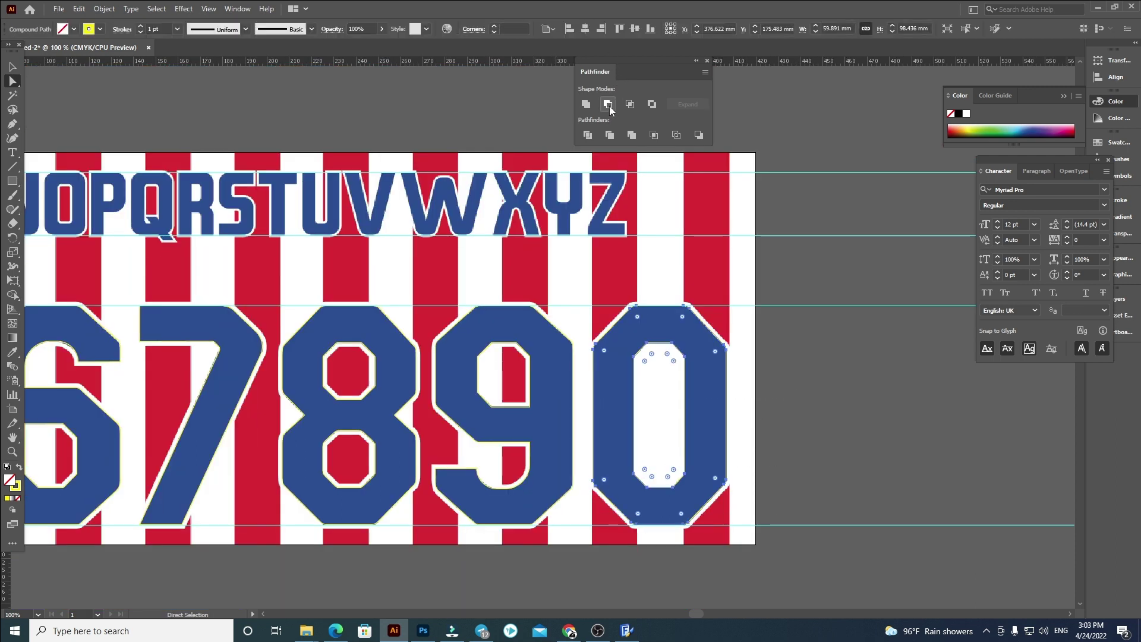
# Move all traced digits below the artboard and swap fill and stroke so they are solid yellow without an outline
pyautogui.scroll(-1, 723, 424)
pyautogui.hotkey('ctrl', '-')
pyautogui.hotkey('ctrl', '-')
pyautogui.press('v')
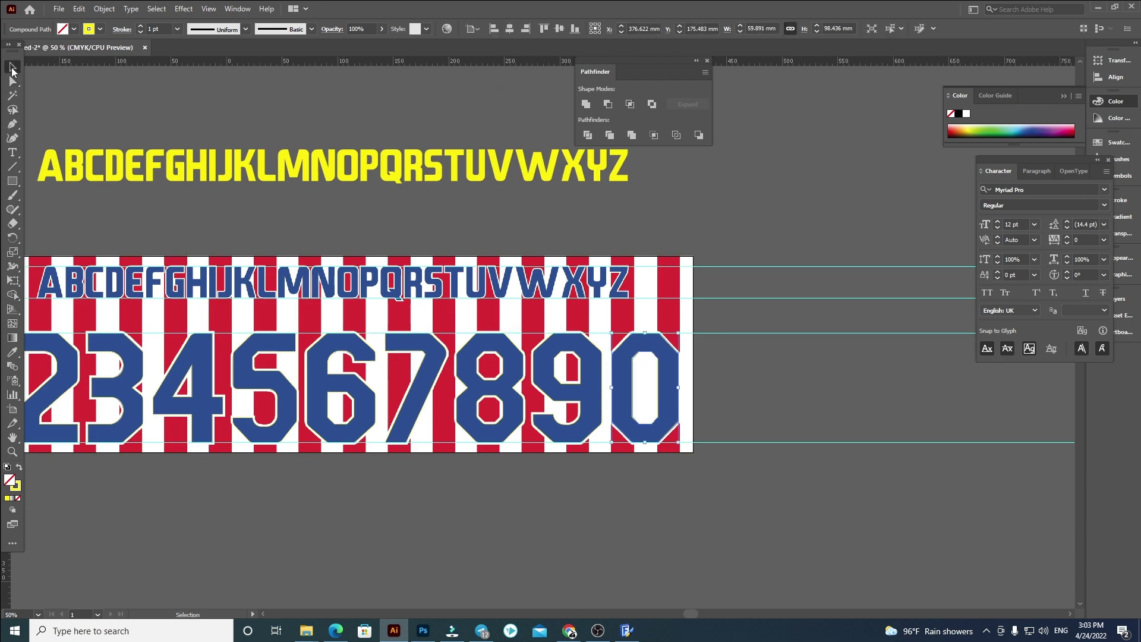
pyautogui.moveTo(764, 390); pyautogui.dragTo(208, 452)
pyautogui.click(20, 469)
pyautogui.click(114, 473)
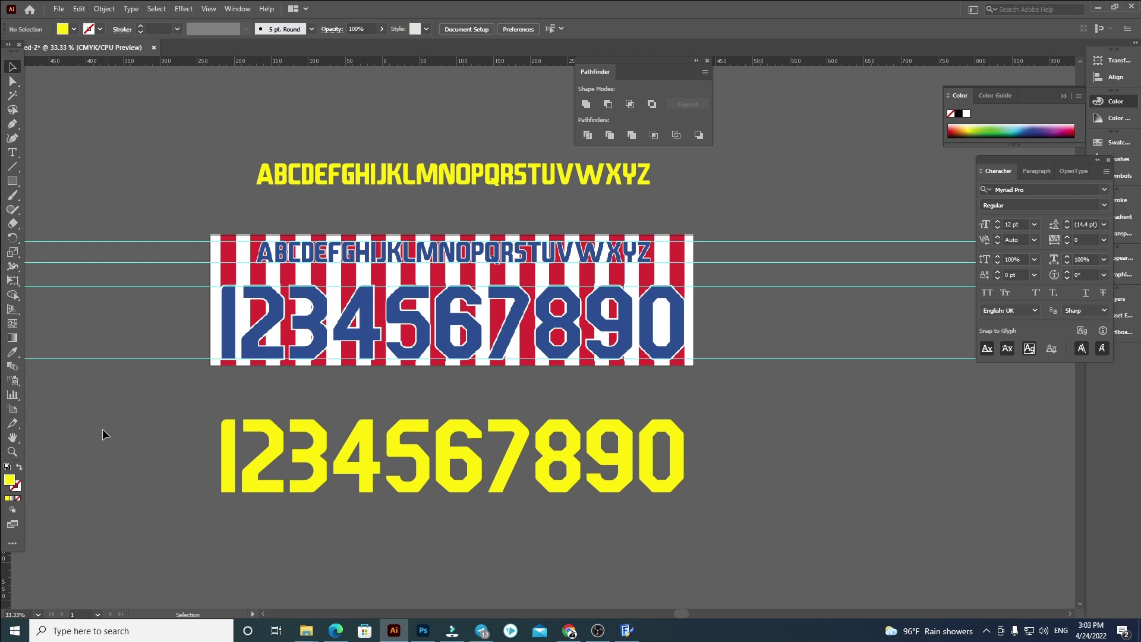
# Move the yellow digit row above the yellow alphabet and switch the ruler units to pixels
pyautogui.moveTo(817, 519); pyautogui.dragTo(817, 520)
pyautogui.moveTo(655, 462); pyautogui.dragTo(683, 180)
pyautogui.scroll(5, 847, 238)
pyautogui.rightClick(950, 57)
pyautogui.click(980, 65)
# Set the height of the digit row to 357.5 px and deselect it
pyautogui.click(923, 28)
pyautogui.write('357.5')
pyautogui.press('Return')
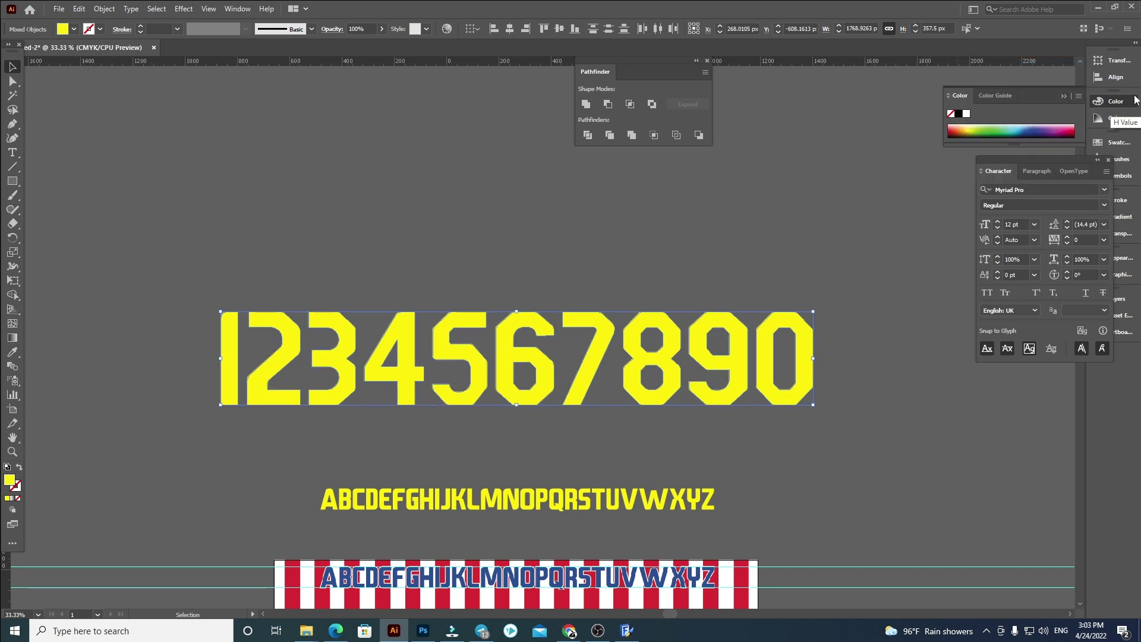
pyautogui.click(318, 325)
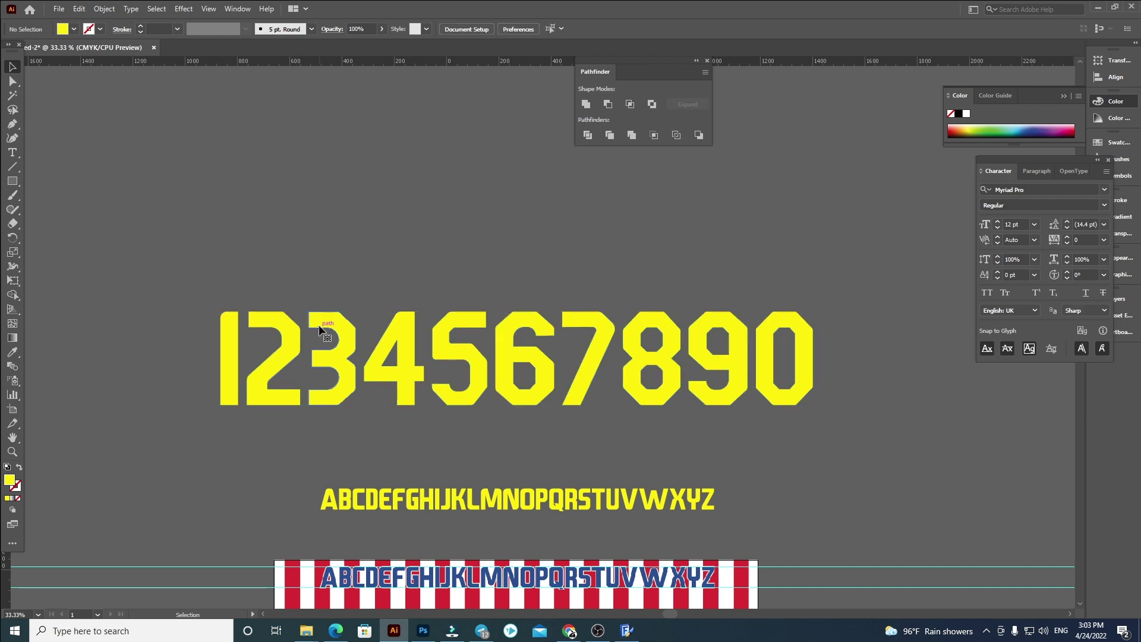
# Move the yellow alphabet above the digit row and set its overall height to 357.5 px
pyautogui.moveTo(270, 466); pyautogui.dragTo(779, 526)
pyautogui.moveTo(646, 498); pyautogui.dragTo(605, 198)
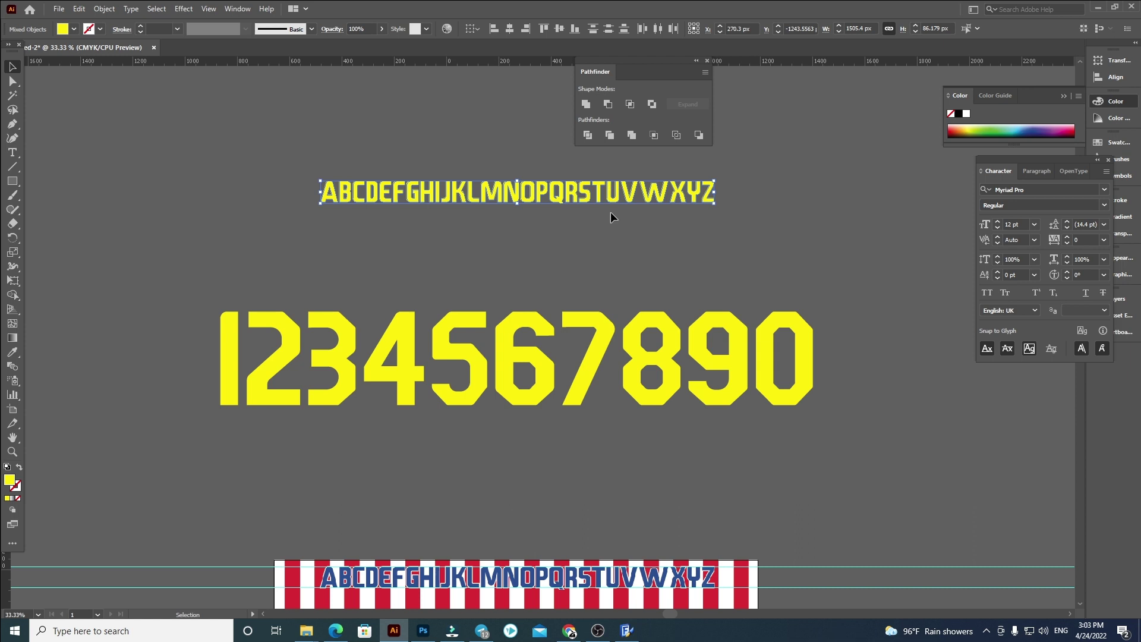
pyautogui.click(930, 28)
pyautogui.write('357.5')
pyautogui.press('Return')
# Exclude the letter Q from the selected alphabet and set the remaining letters' height to 357.5 px
pyautogui.keyDown('shift'); pyautogui.click(693, 224); pyautogui.keyUp('shift')
pyautogui.click(922, 28)
pyautogui.write('357')
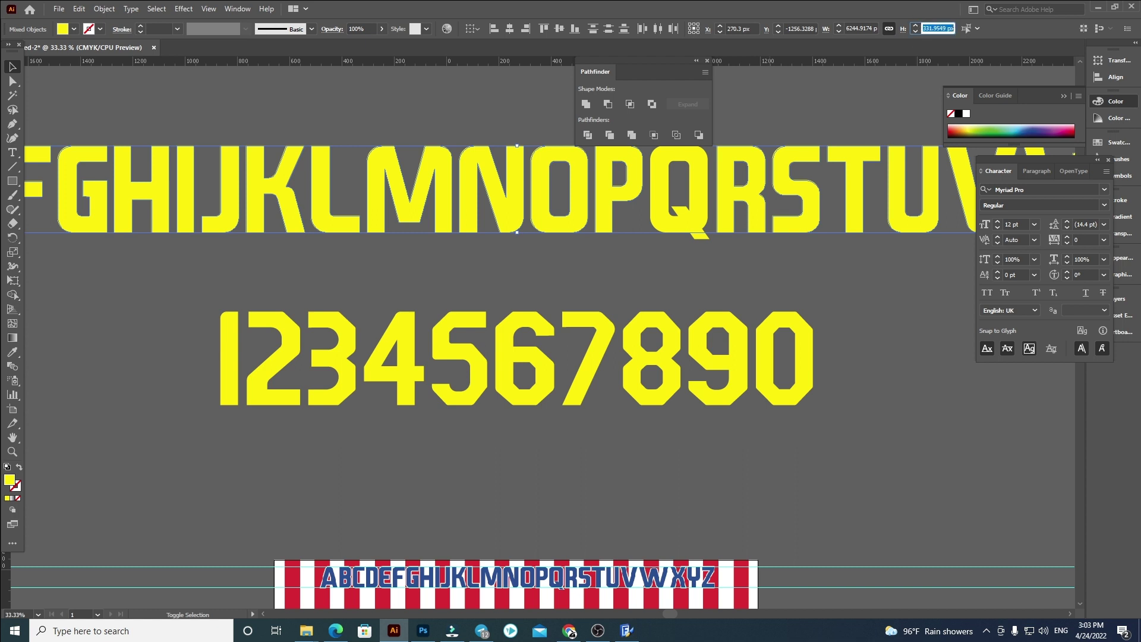
pyautogui.write('.5')
pyautogui.press('Return')
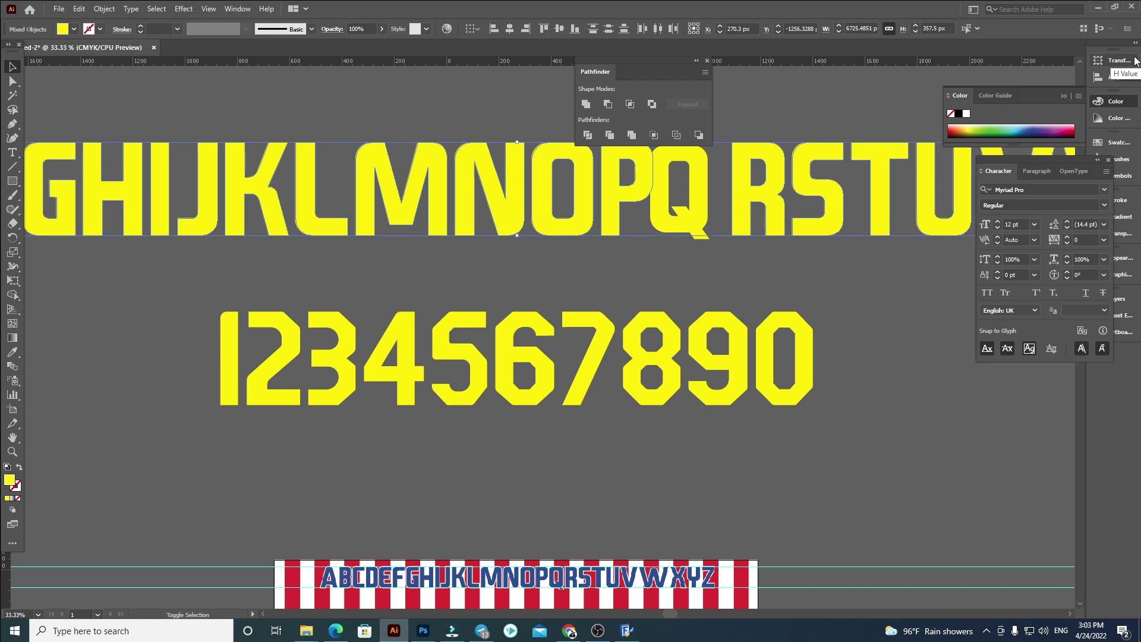
pyautogui.click(698, 266)
# Move the letter Q clear of the P and align its top edge with the top of the P
pyautogui.click(610, 209)
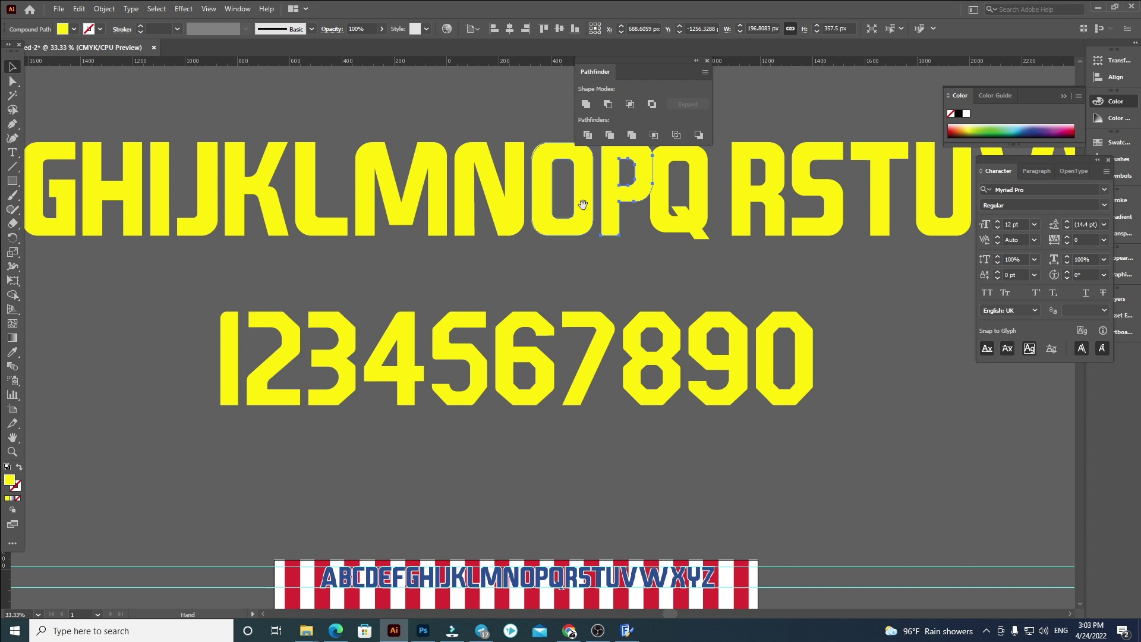
pyautogui.moveTo(583, 205); pyautogui.dragTo(540, 368)
pyautogui.scroll(2, 690, 358)
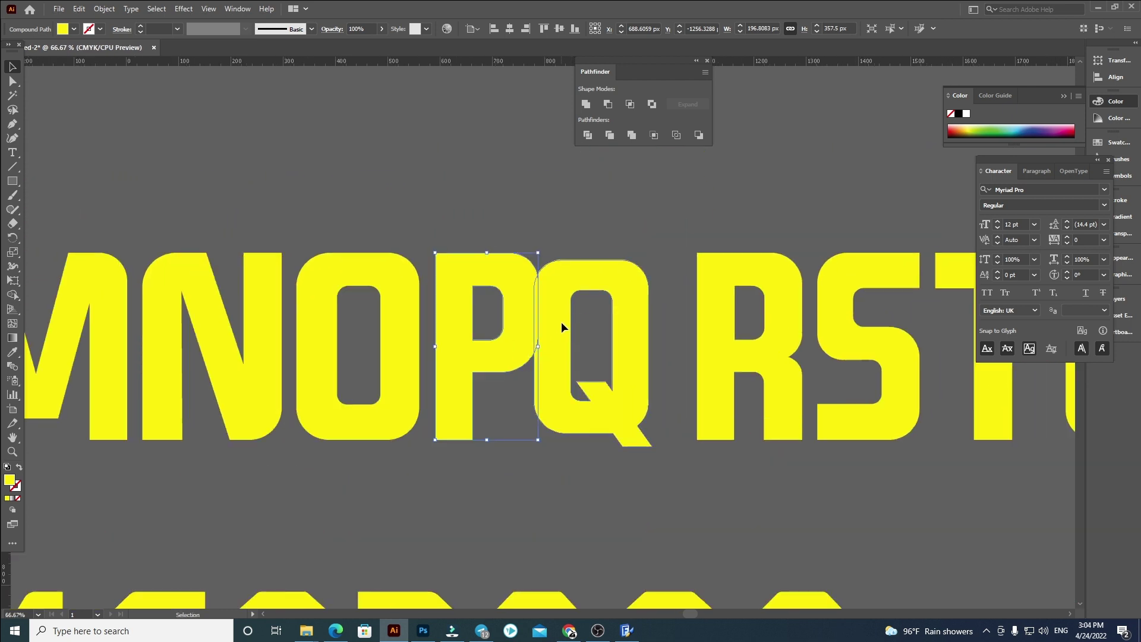
pyautogui.moveTo(561, 326); pyautogui.dragTo(580, 326)
pyautogui.keyDown('shift'); pyautogui.click(522, 280); pyautogui.keyUp('shift')
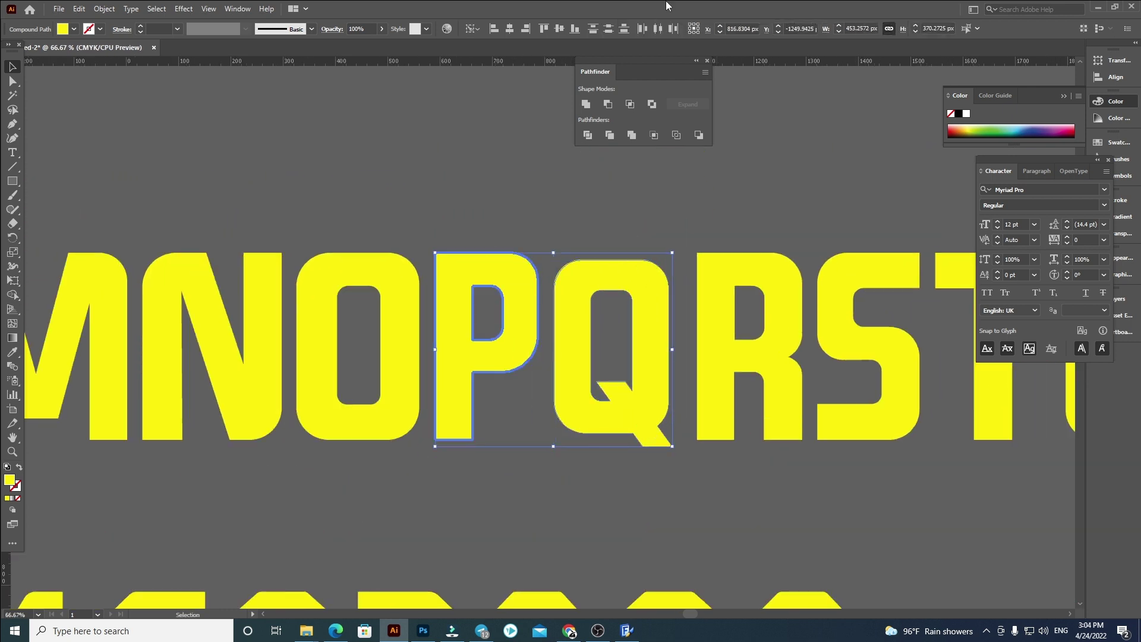
pyautogui.click(544, 28)
pyautogui.click(633, 434)
pyautogui.click(633, 433)
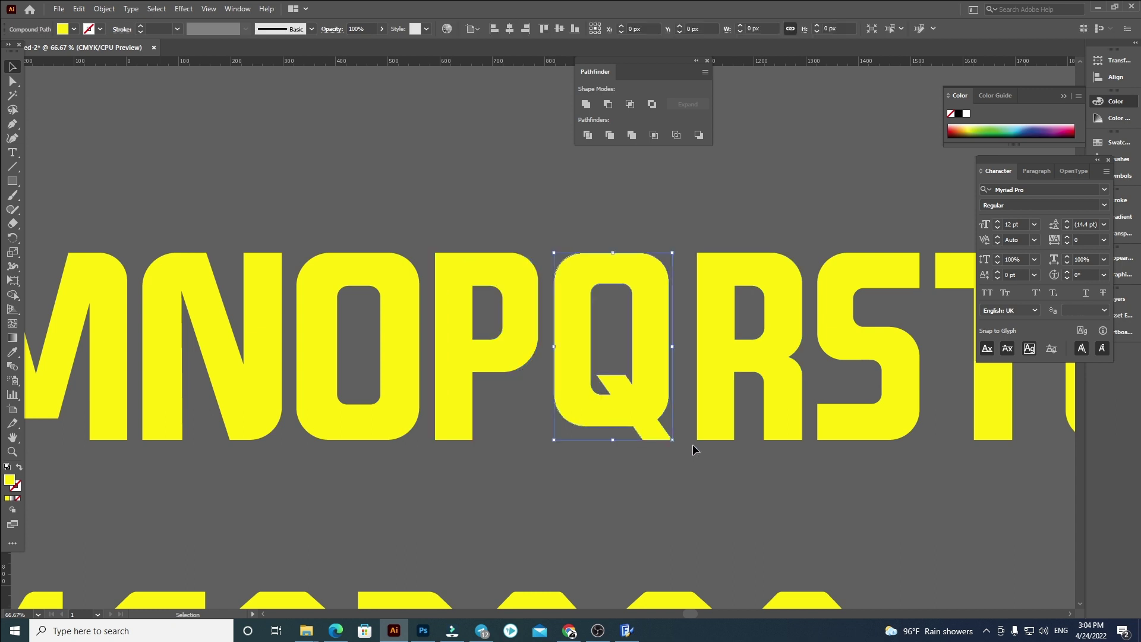
pyautogui.moveTo(688, 444); pyautogui.dragTo(697, 457)
pyautogui.click(850, 497)
# Move the digit row up closer beneath the alphabet row
pyautogui.scroll(-5, 787, 452)
pyautogui.moveTo(523, 327); pyautogui.dragTo(411, 277)
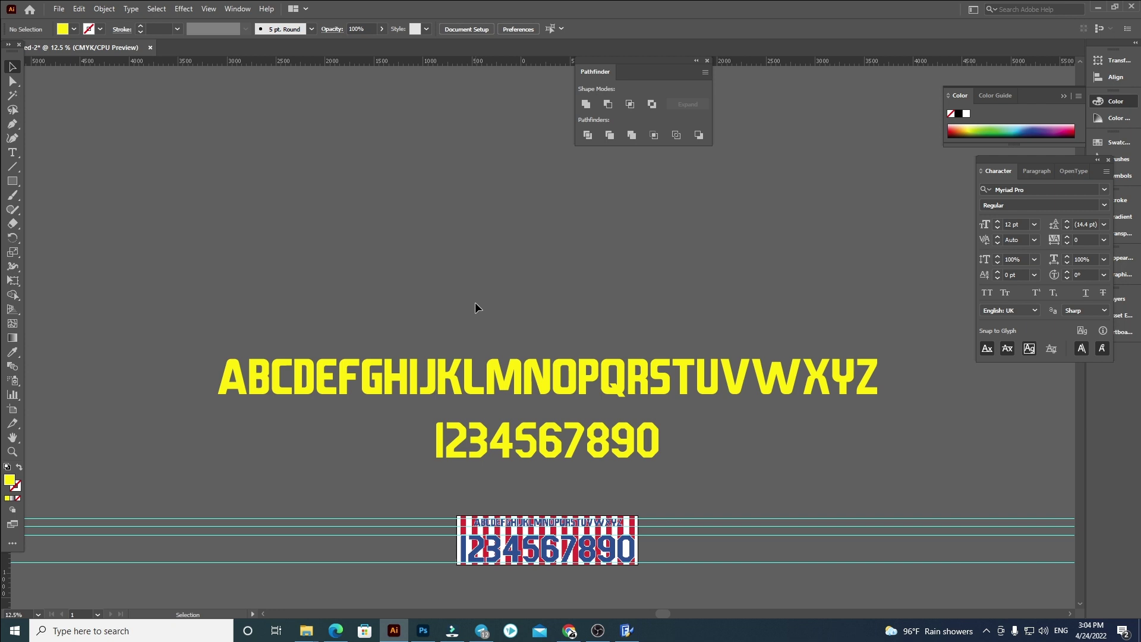
pyautogui.moveTo(745, 471); pyautogui.dragTo(744, 470)
pyautogui.scroll(2, 659, 446)
pyautogui.moveTo(634, 456); pyautogui.dragTo(653, 439)
pyautogui.scroll(-2, 651, 439)
# Select both the alphabet and digit rows and change their fill to black
pyautogui.moveTo(131, 278); pyautogui.dragTo(277, 319)
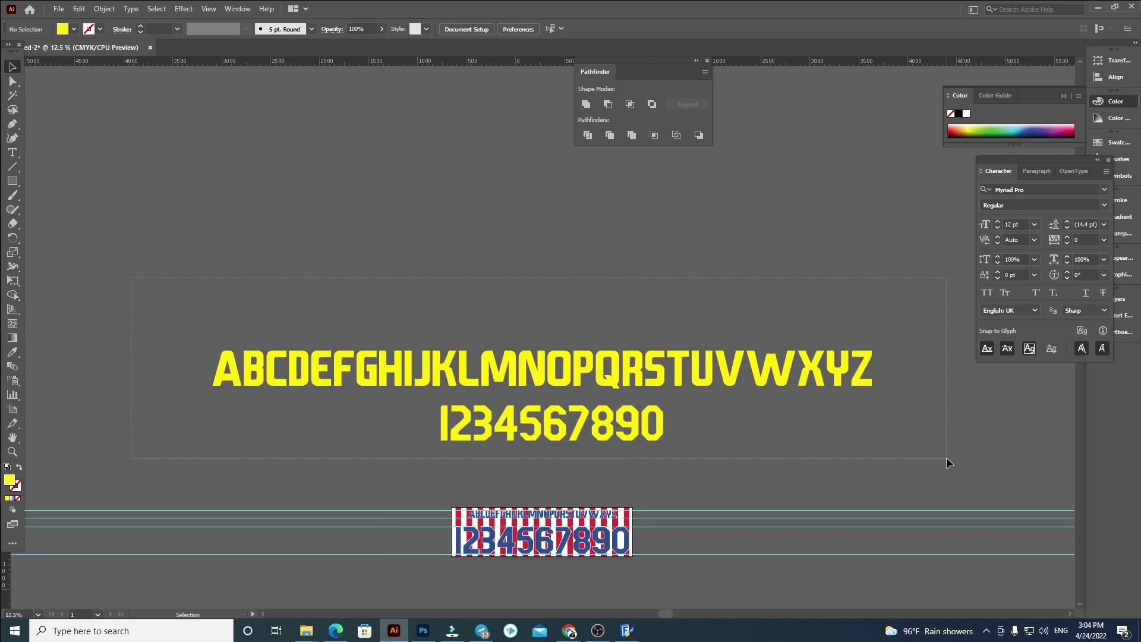
pyautogui.moveTo(947, 462); pyautogui.dragTo(947, 462)
pyautogui.click(63, 34)
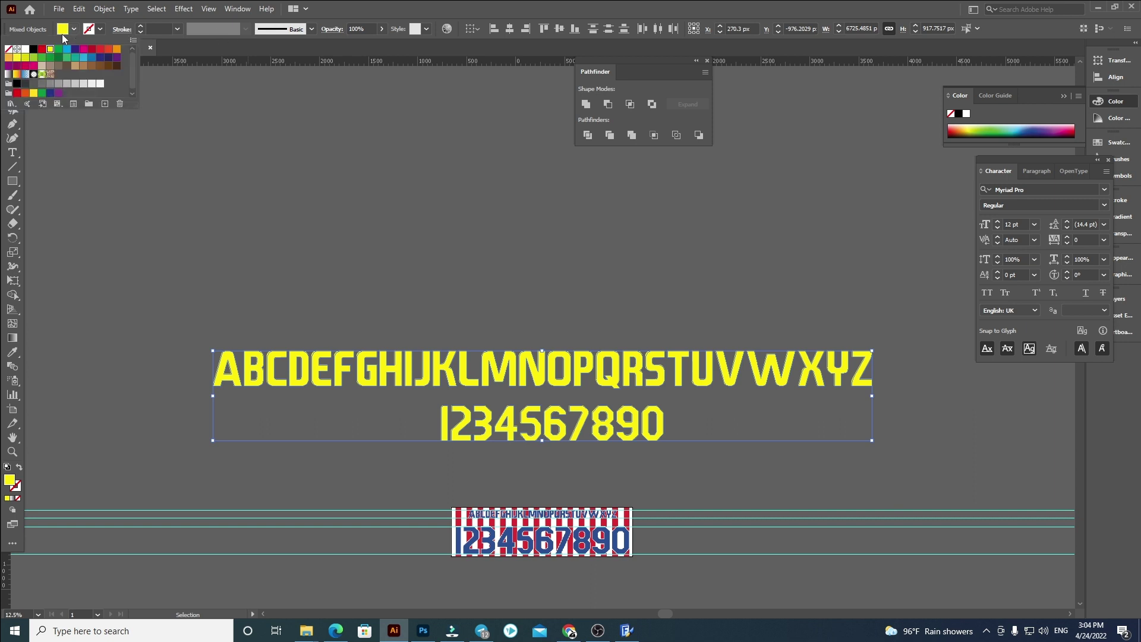
pyautogui.click(32, 49)
pyautogui.click(586, 234)
pyautogui.press('space')
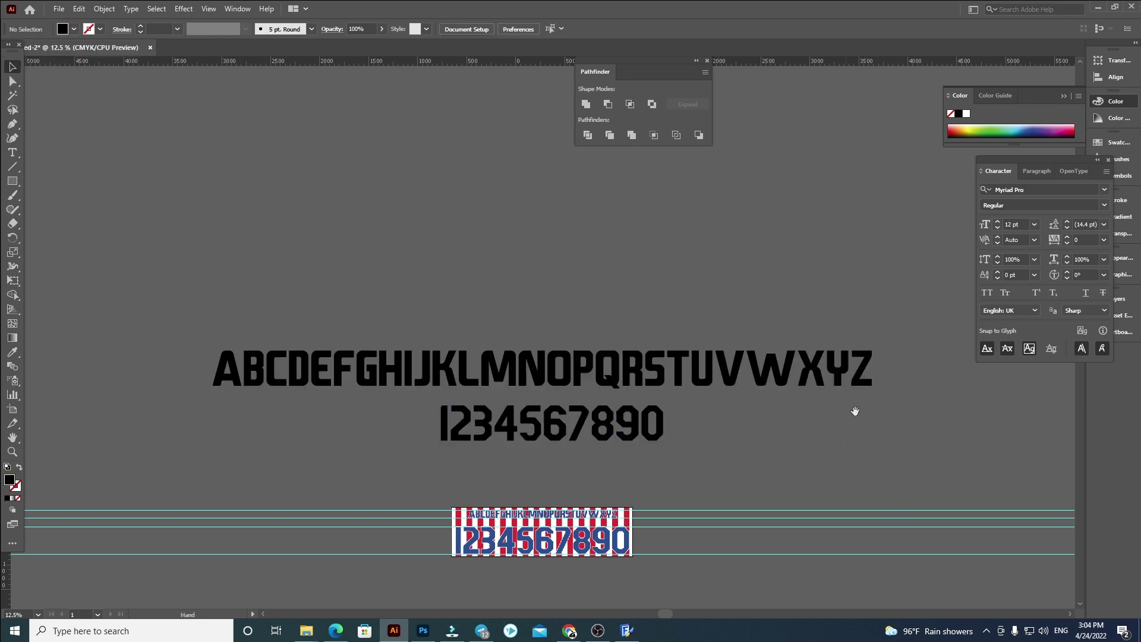
pyautogui.moveTo(899, 438); pyautogui.dragTo(825, 383)
pyautogui.scroll(2, 466, 453)
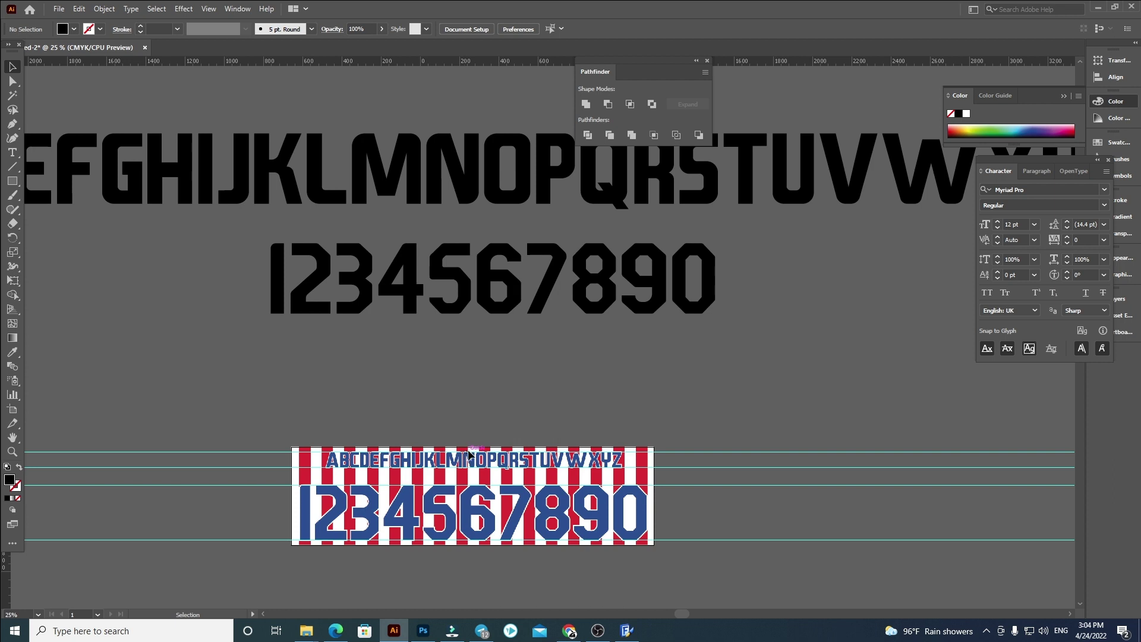
pyautogui.scroll(-1, 470, 455)
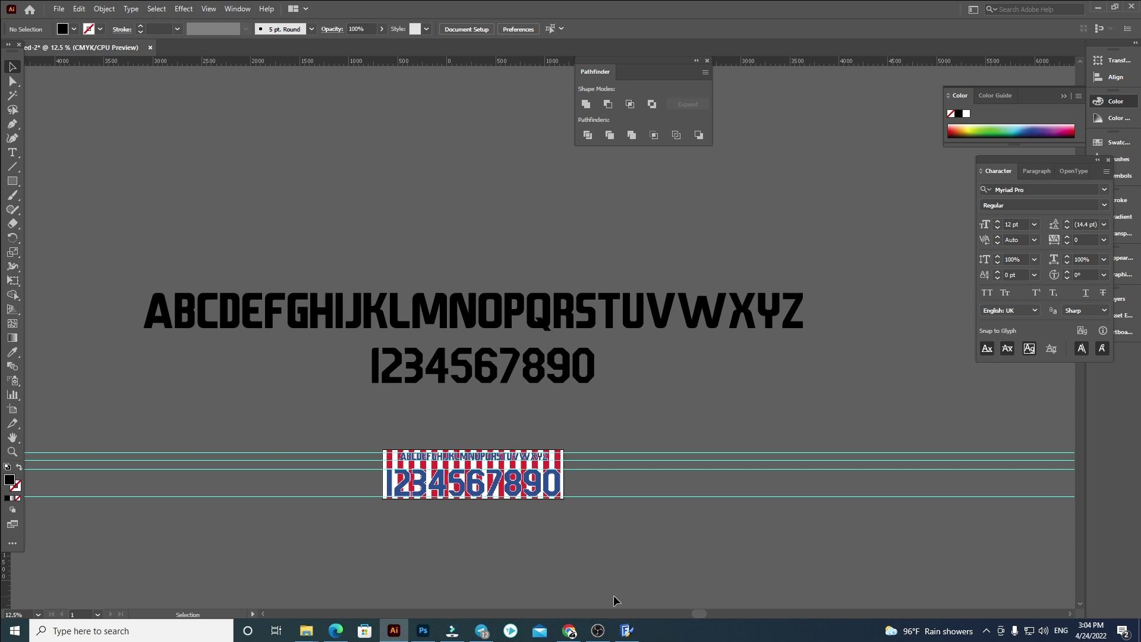
pyautogui.click(598, 630)
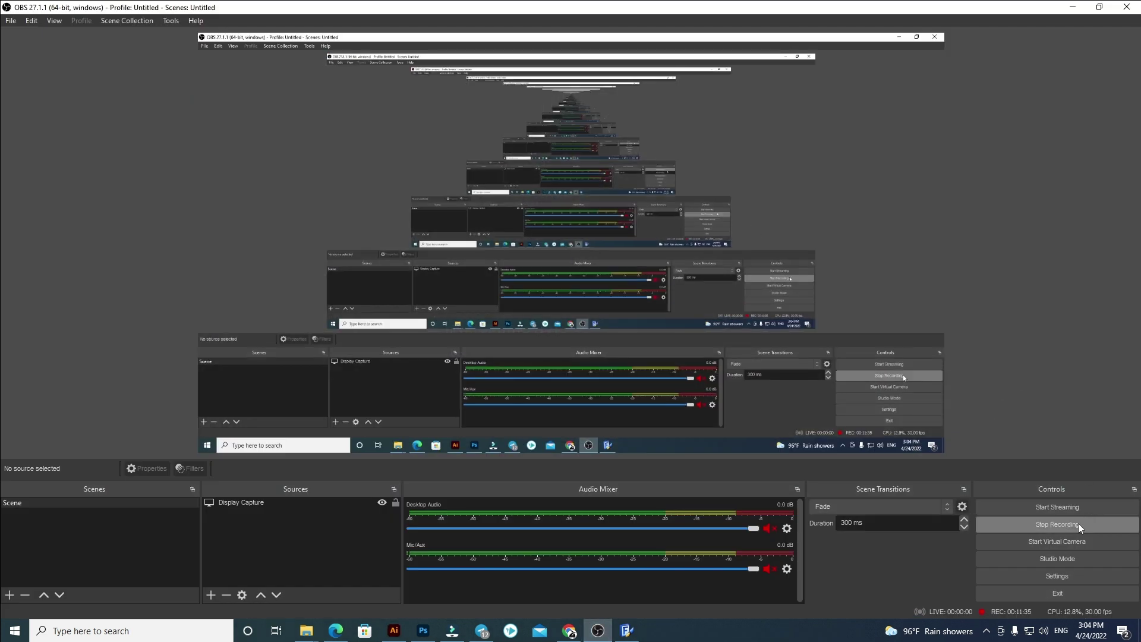
pyautogui.click(1080, 8)
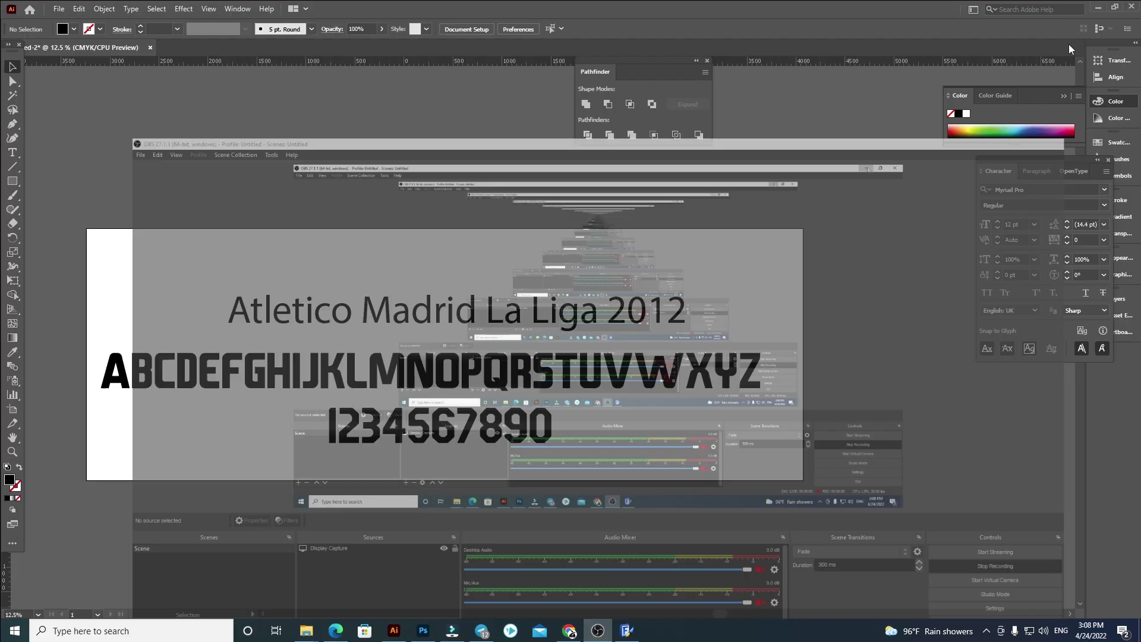
# Switch to FontCreator and set the font family name to "Atletico Madrid La Liga 2012" in the font properties
pyautogui.click(626, 630)
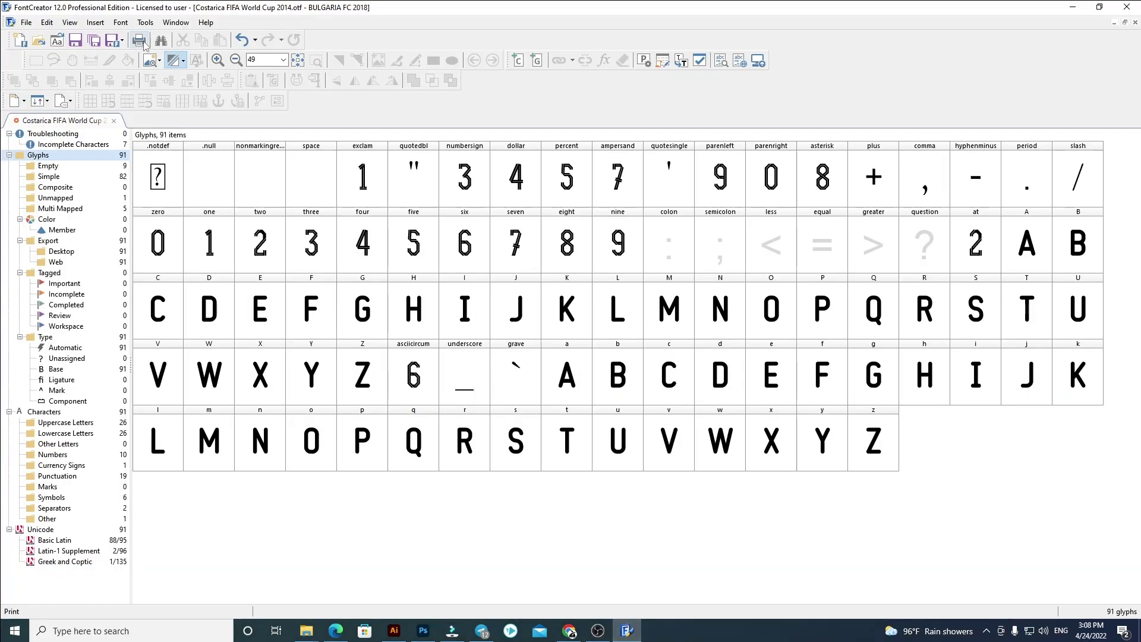
pyautogui.click(121, 22)
pyautogui.press('Escape')
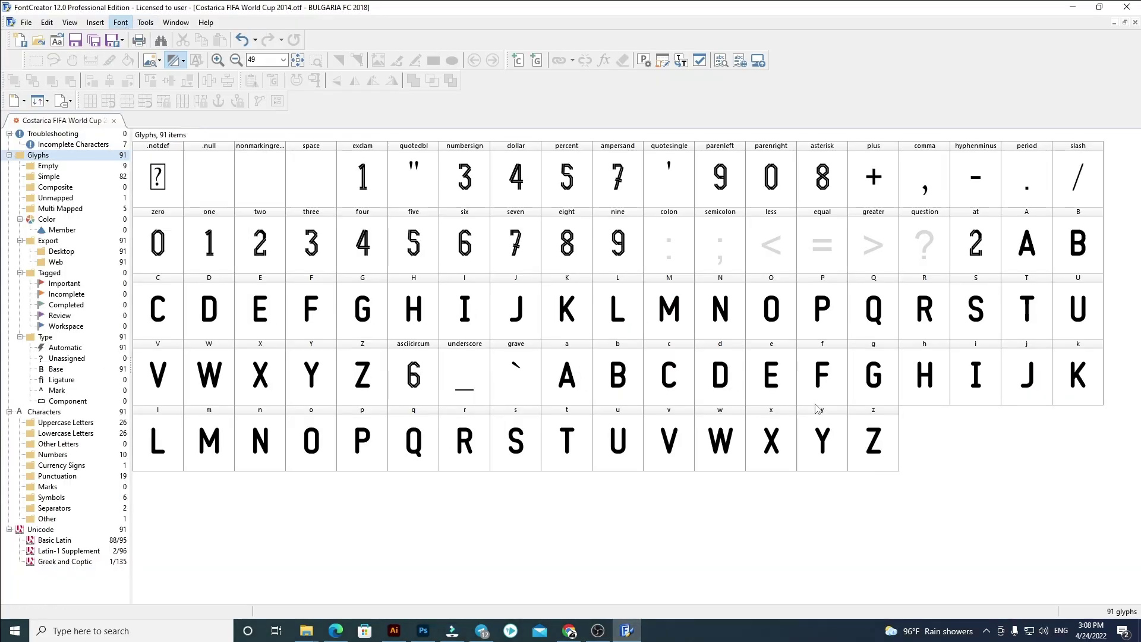
pyautogui.press('Down')
pyautogui.press('Return')
pyautogui.moveTo(594, 200); pyautogui.dragTo(531, 200)
pyautogui.write('Atletico Madrid La Liga 2012')
pyautogui.click(624, 458)
# Open the capital A glyph for editing and delete all its existing contours
pyautogui.doubleClick(1027, 242)
pyautogui.scroll(6, 551, 159)
pyautogui.moveTo(801, 321); pyautogui.dragTo(692, 452)
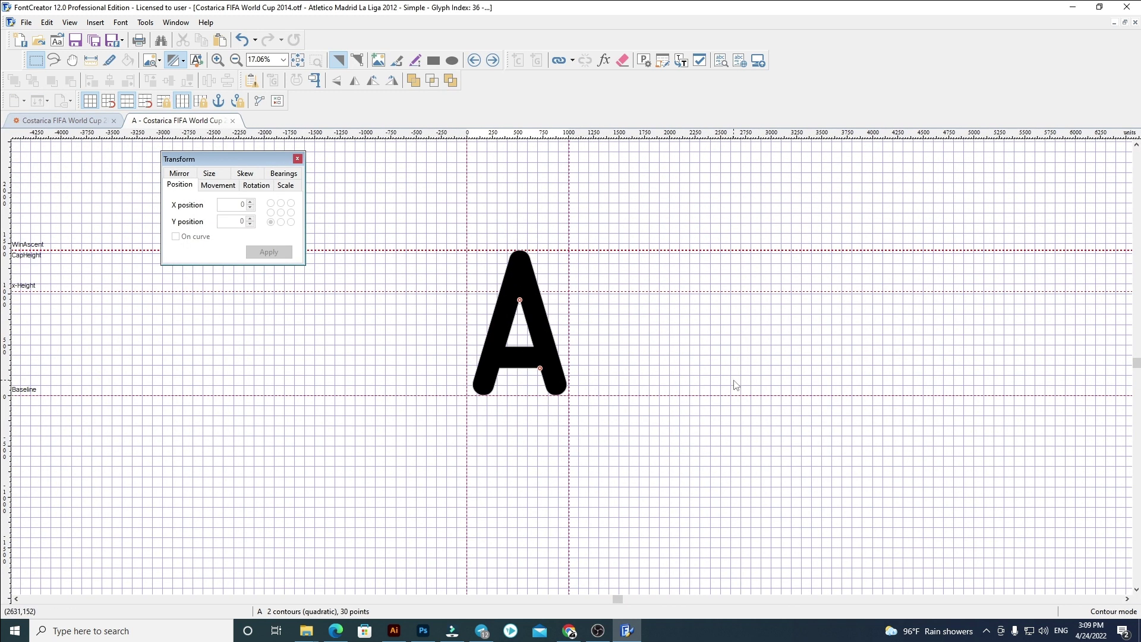
pyautogui.hotkey('ctrl', 'a')
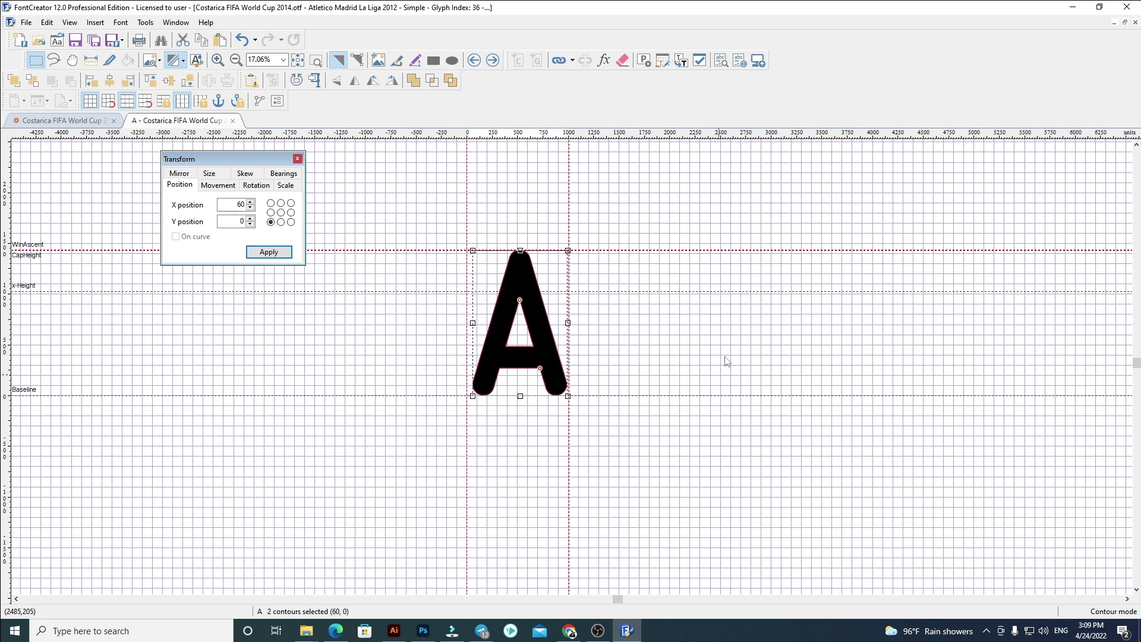
pyautogui.press('Delete')
pyautogui.moveTo(410, 441); pyautogui.dragTo(412, 430)
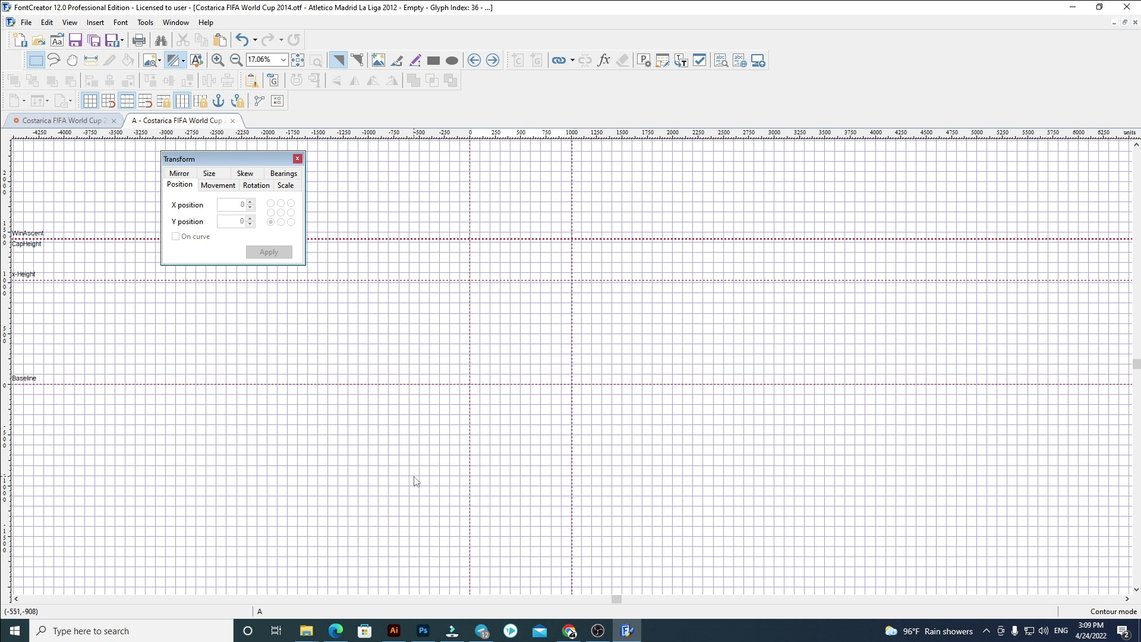
# Switch to Illustrator, copy the black letters A through L from the alphabet row, and return to FontCreator
pyautogui.click(393, 631)
pyautogui.moveTo(73, 344); pyautogui.dragTo(369, 392)
pyautogui.press('a')
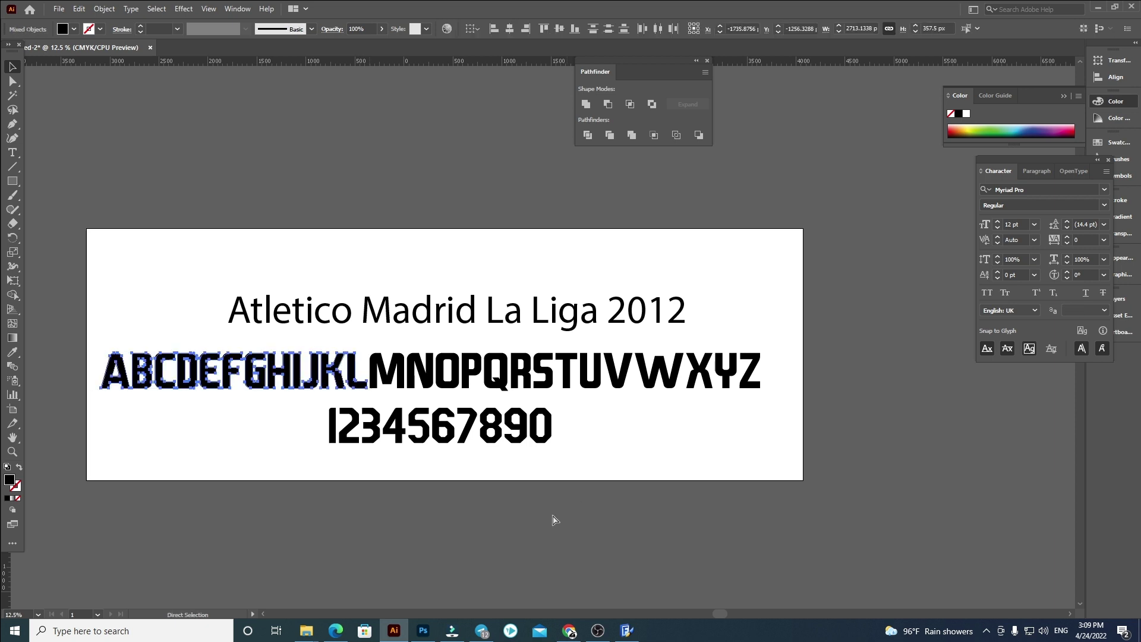
pyautogui.click(509, 536)
pyautogui.click(521, 530)
pyautogui.click(538, 553)
pyautogui.click(626, 631)
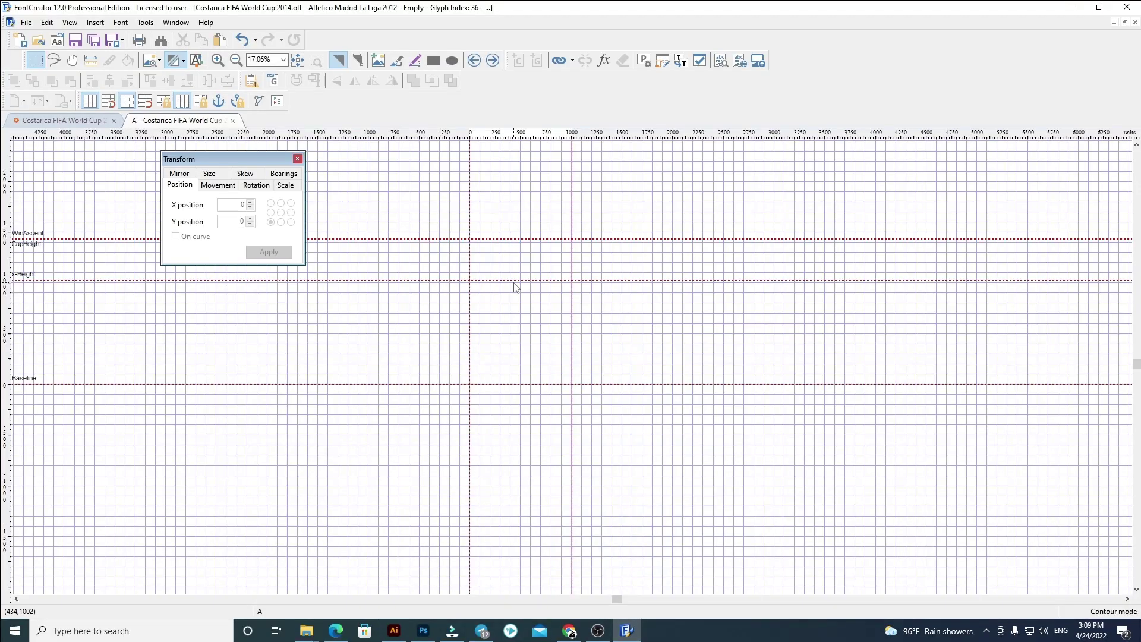
# Paste the copied letters into the empty A glyph and position them at X 60, Y 0
pyautogui.hotkey('ctrl', 'v')
pyautogui.moveTo(229, 221); pyautogui.dragTo(882, 231)
pyautogui.write('0')
pyautogui.press('Return')
pyautogui.click(270, 221)
pyautogui.doubleClick(235, 204)
pyautogui.write('60')
pyautogui.press('Return')
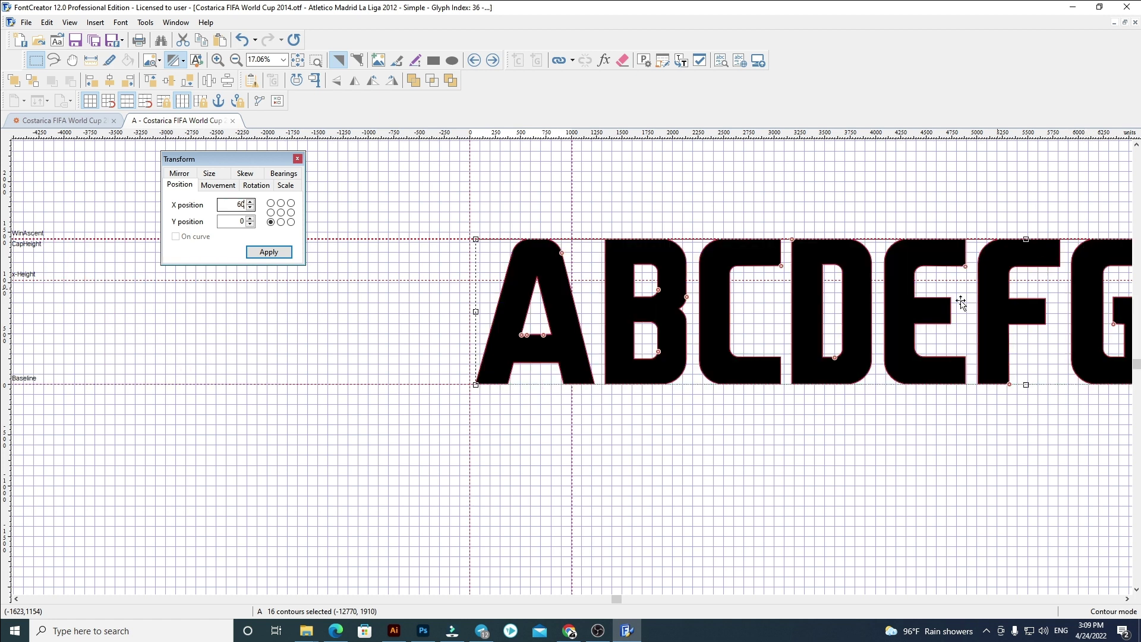
# Widen the A glyph's advance width to fit the letter and cut the letters B through L out of the glyph
pyautogui.click(729, 485)
pyautogui.scroll(2, 577, 267)
pyautogui.moveTo(564, 269); pyautogui.dragTo(614, 281)
pyautogui.scroll(-4, 349, 280)
pyautogui.moveTo(867, 432); pyautogui.dragTo(641, 521)
pyautogui.moveTo(1073, 512); pyautogui.dragTo(212, 321)
pyautogui.press('Delete')
# Replace the B glyph's old contours with the cut letters at X position 60, then cut C through L out of it
pyautogui.click(493, 60)
pyautogui.hotkey('ctrl', 'a')
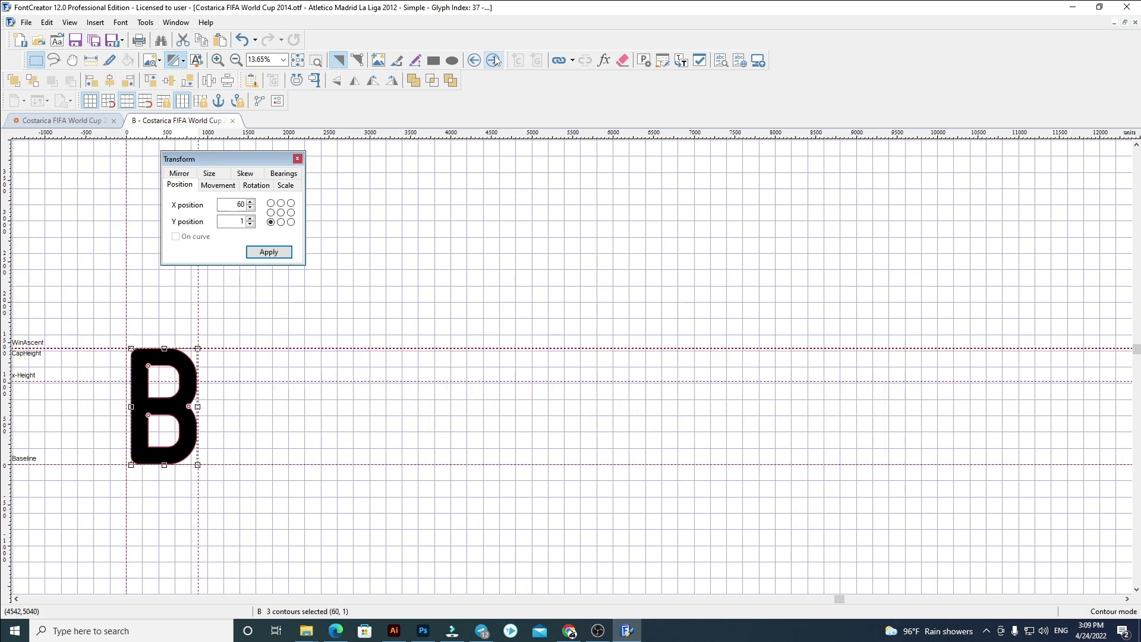
pyautogui.press('Delete')
pyautogui.hotkey('ctrl', 'v')
pyautogui.moveTo(226, 205); pyautogui.dragTo(306, 216)
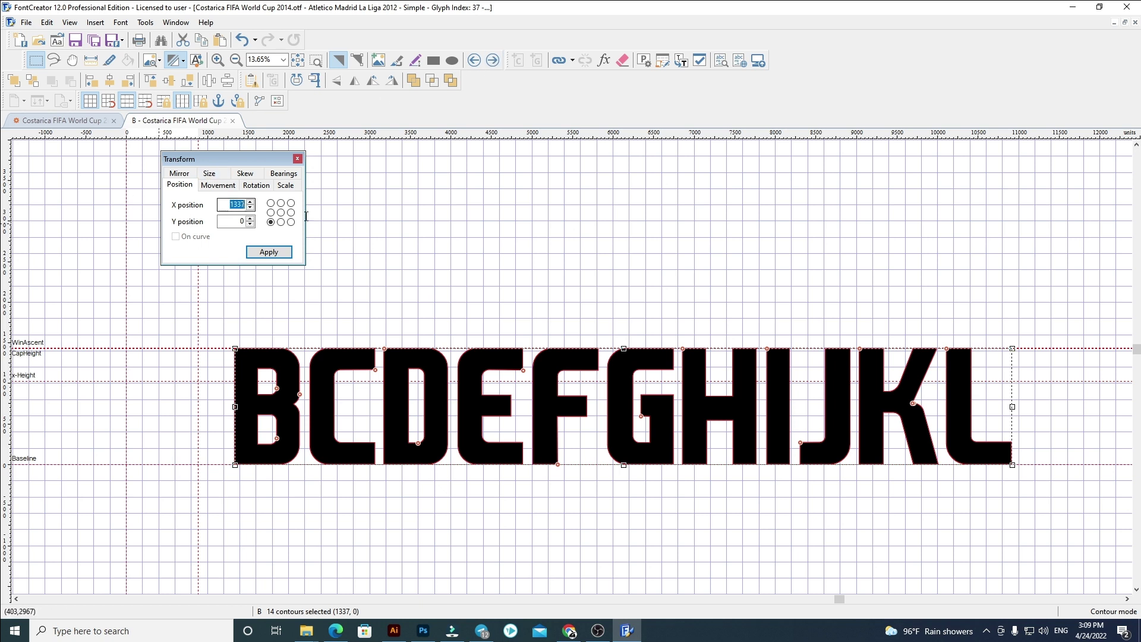
pyautogui.write('60')
pyautogui.press('Return')
pyautogui.moveTo(952, 508); pyautogui.dragTo(178, 327)
pyautogui.hotkey('ctrl', 'x')
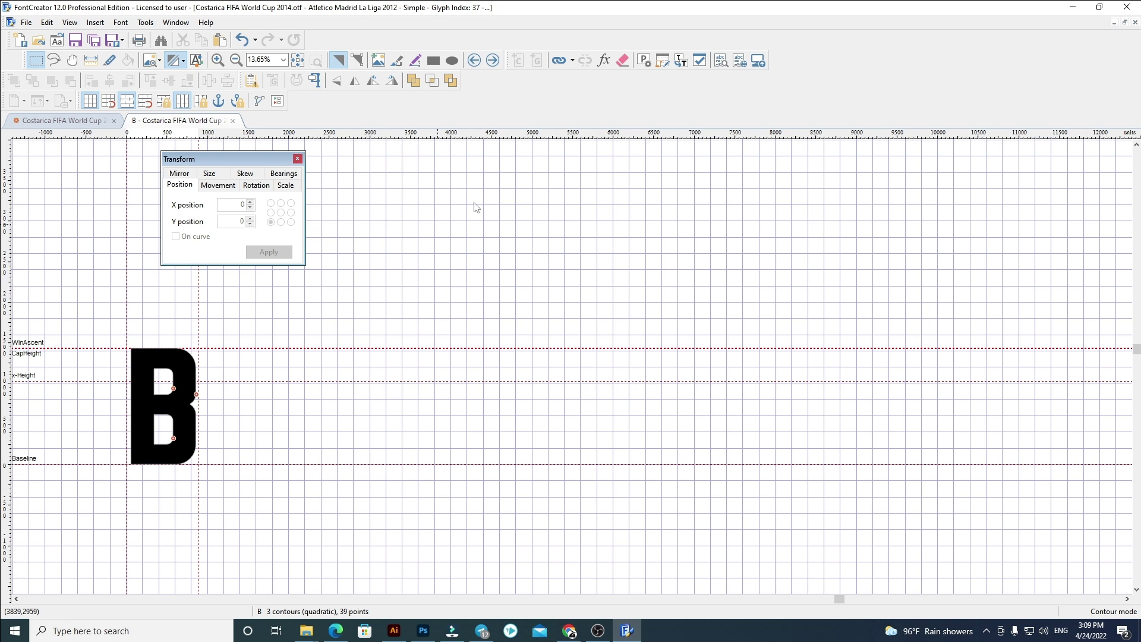
# Replace the C glyph's old contours with the cut letters at X position 60, then cut D through L out of it
pyautogui.click(495, 61)
pyautogui.press('Delete')
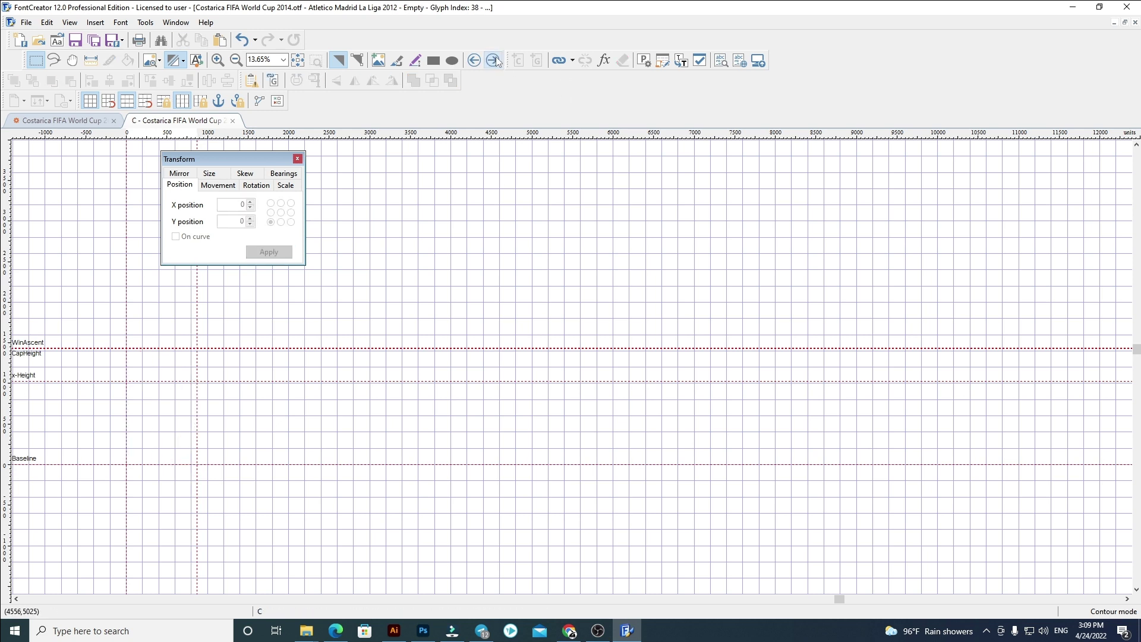
pyautogui.hotkey('ctrl', 'v')
pyautogui.click(242, 204)
pyautogui.write('60')
pyautogui.moveTo(941, 526); pyautogui.dragTo(173, 319)
pyautogui.press('Delete')
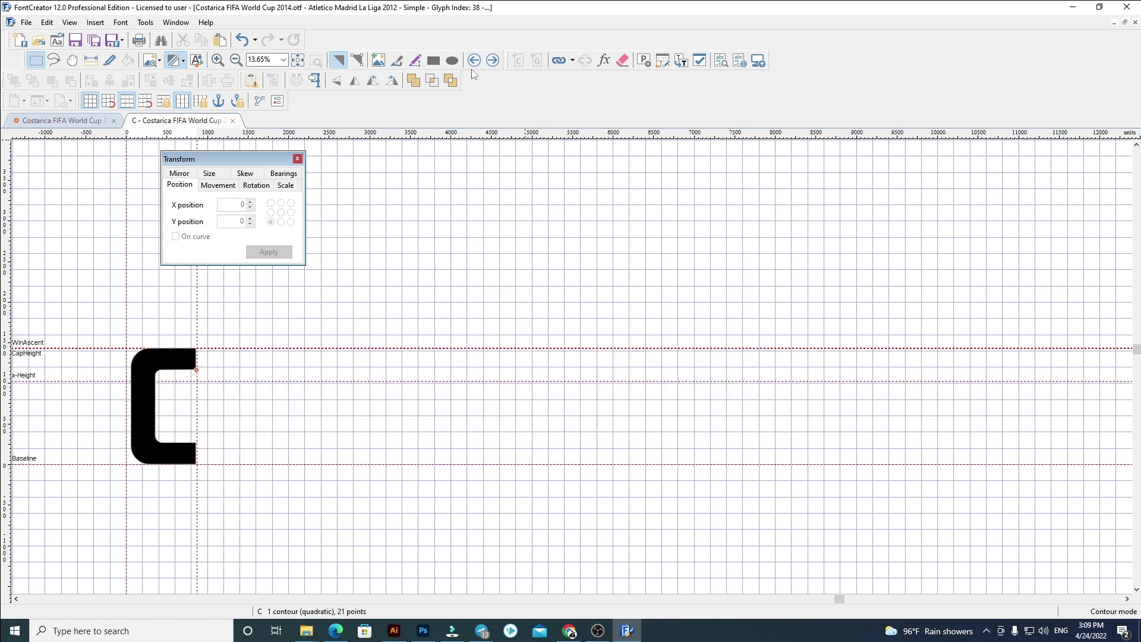
# Rebuild the D glyph from the cut letters at X position 60, narrowing its advance width slightly and cutting out E through L
pyautogui.click(491, 61)
pyautogui.hotkey('ctrl', 'a')
pyautogui.press('Delete')
pyautogui.hotkey('ctrl', 'v')
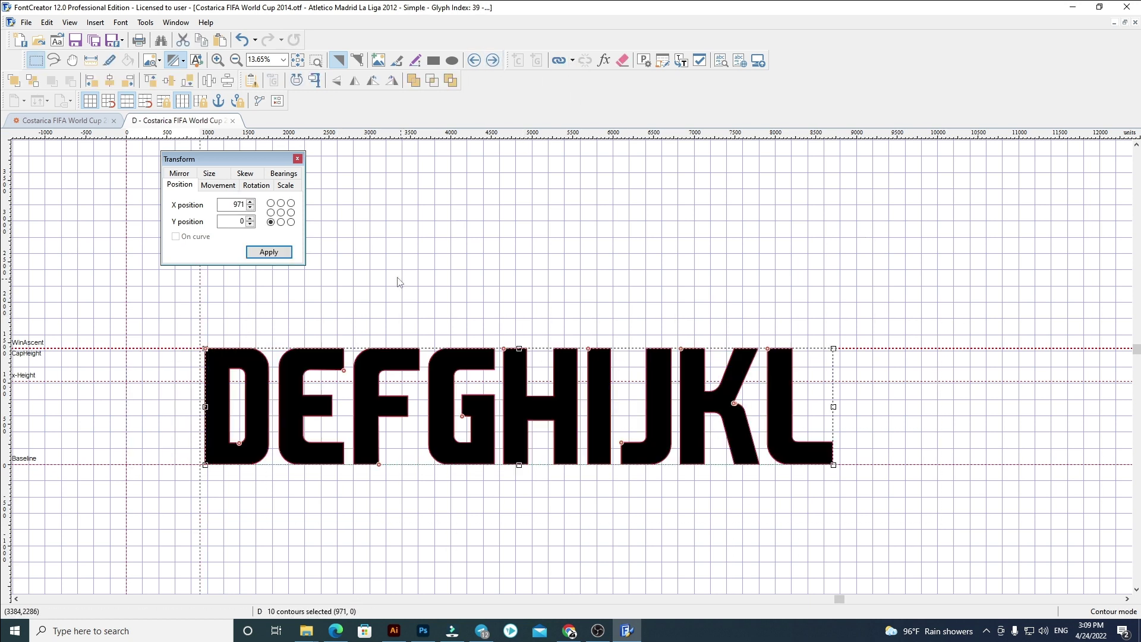
pyautogui.moveTo(222, 204); pyautogui.dragTo(529, 245)
pyautogui.press('Return')
pyautogui.click(392, 294)
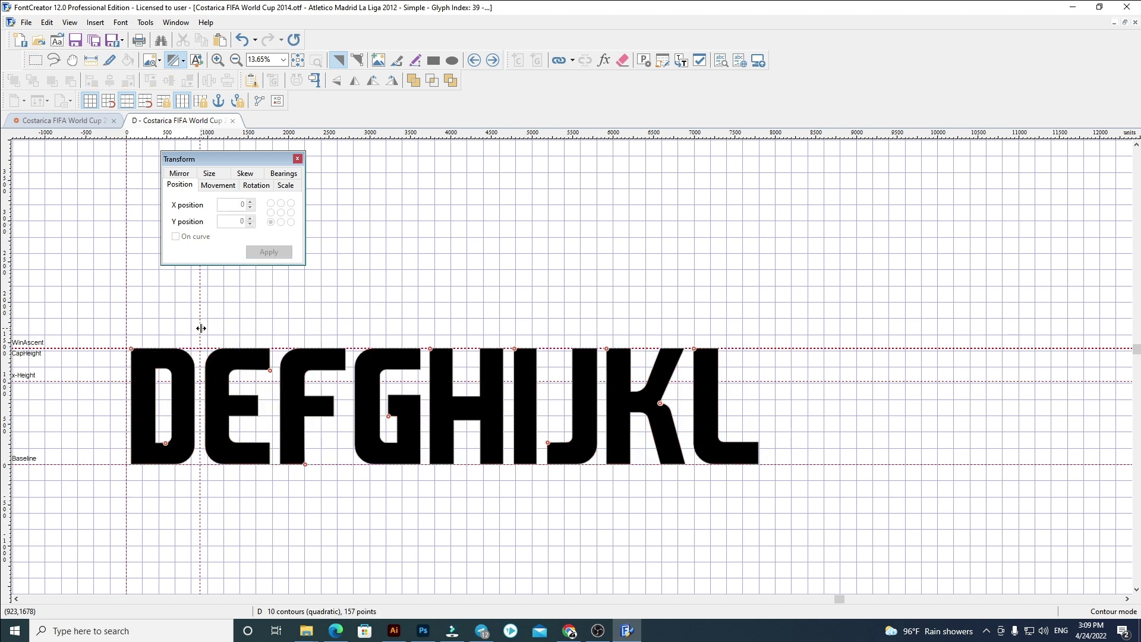
pyautogui.moveTo(872, 535)
pyautogui.mouseDown()
pyautogui.moveTo(679, 341)
pyautogui.moveTo(202, 315)
pyautogui.mouseUp()
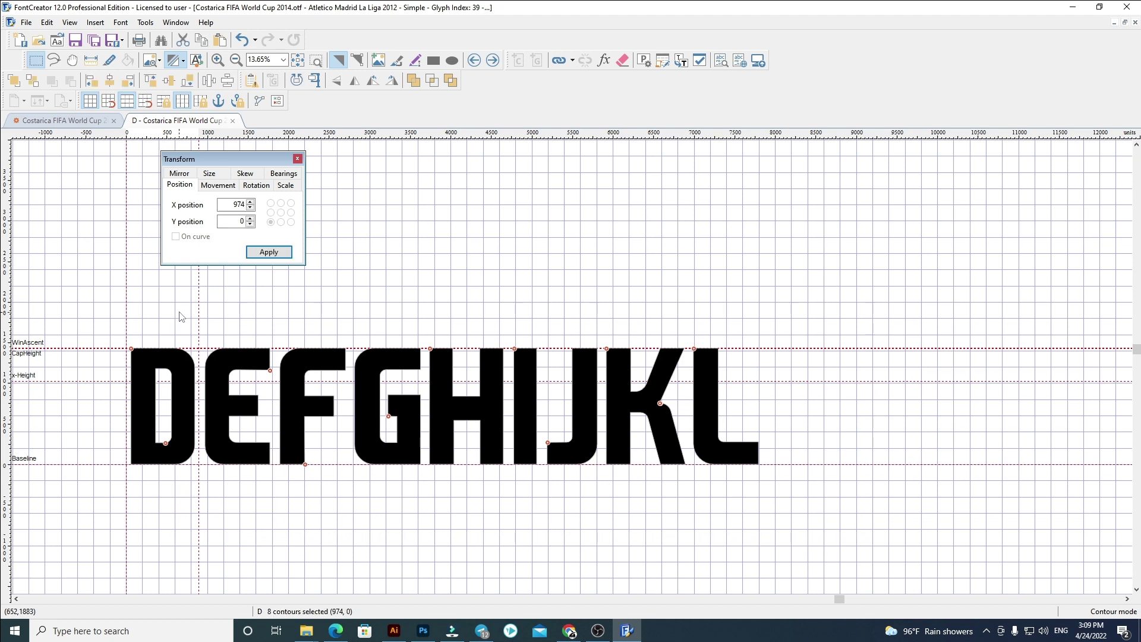
pyautogui.press('Delete')
# Replace the E glyph's old contours with the cut letters and set their X position to 60
pyautogui.click(493, 60)
pyautogui.hotkey('ctrl', 'a')
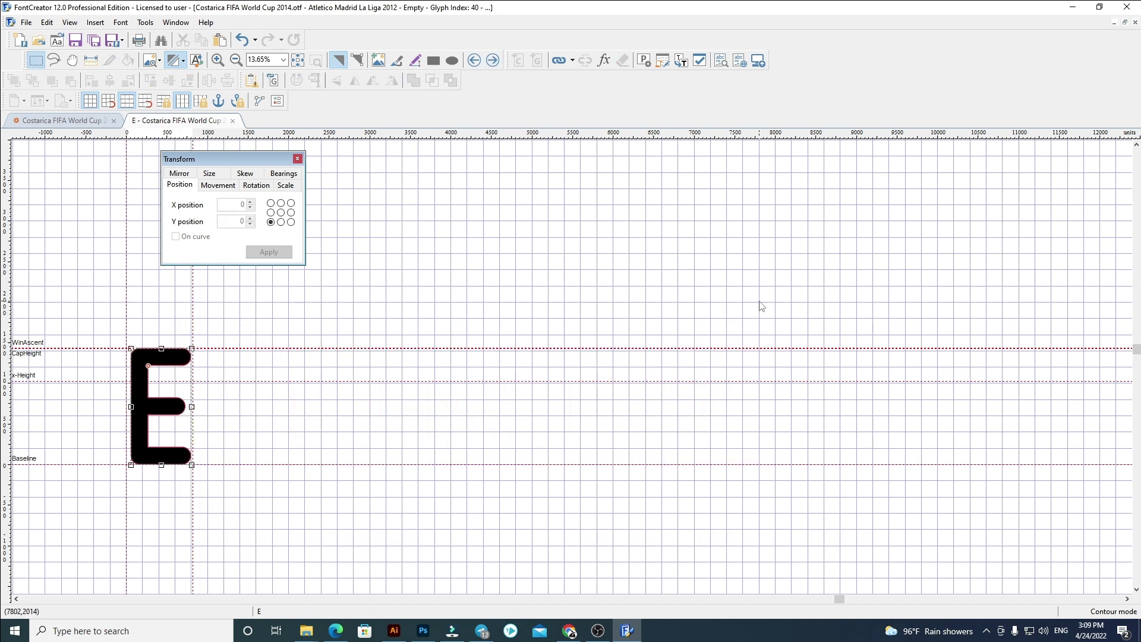
pyautogui.hotkey('ctrl', 'v')
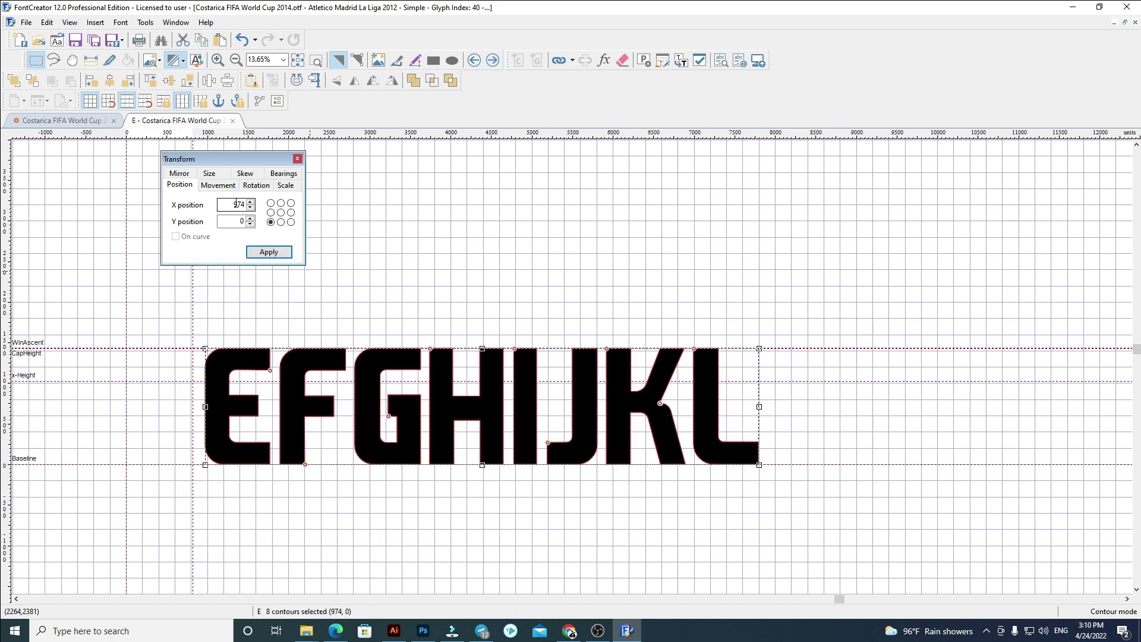
pyautogui.press('Return')
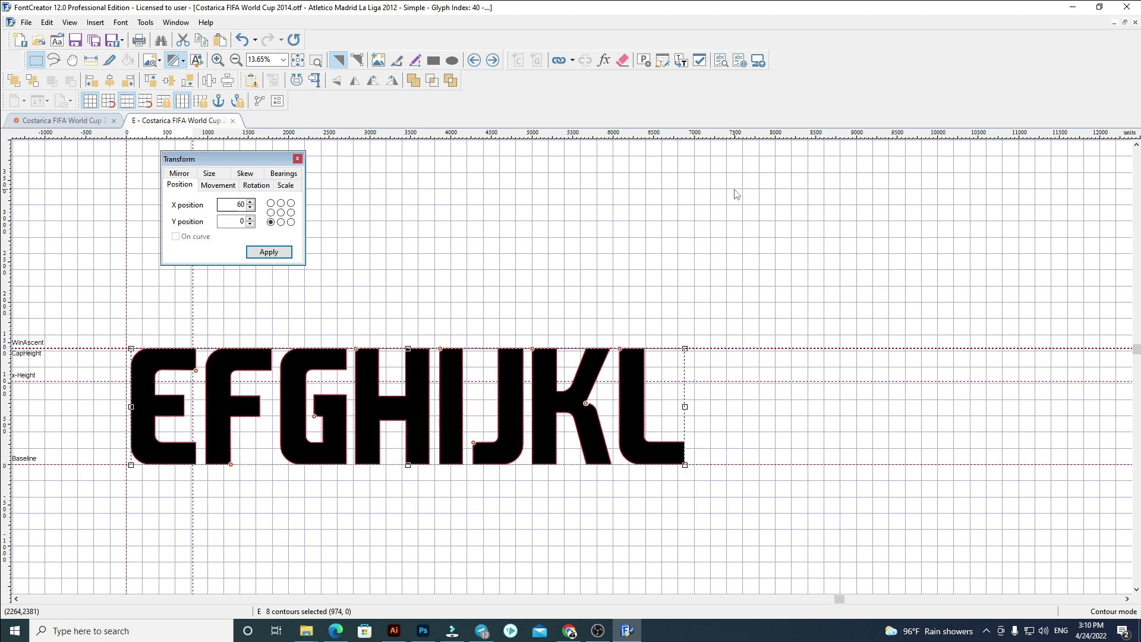
# Widen the E glyph's advance width to about 890 units and cut the letters F through L out of it
pyautogui.click(190, 385)
pyautogui.scroll(2, 191, 385)
pyautogui.moveTo(195, 380); pyautogui.dragTo(197, 380)
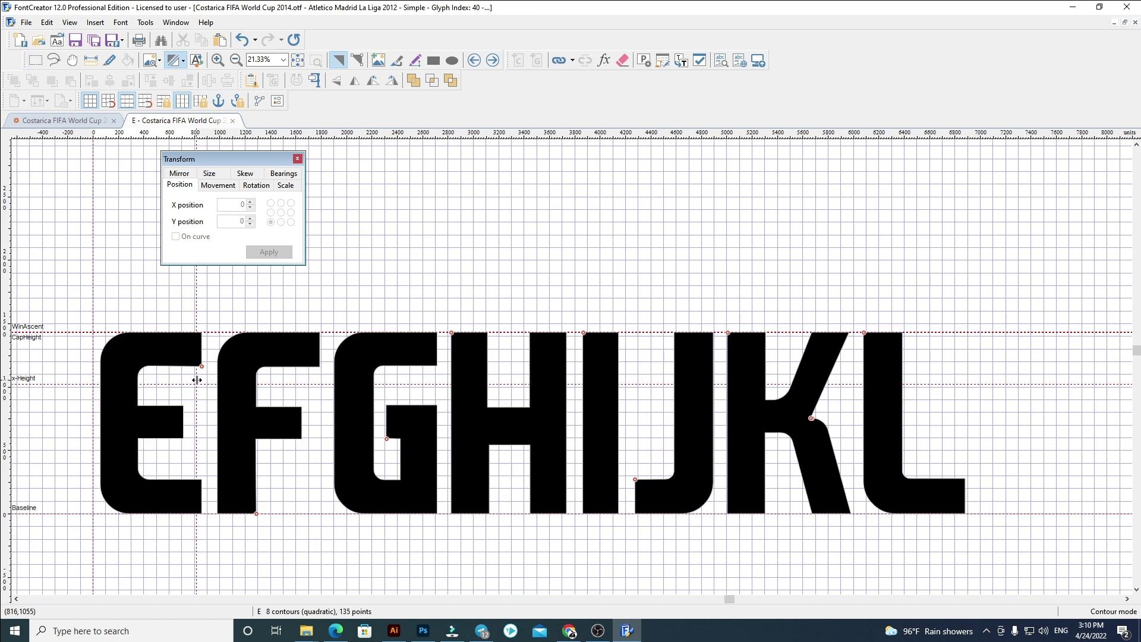
pyautogui.scroll(-1, 714, 448)
pyautogui.moveTo(287, 328); pyautogui.dragTo(1007, 545)
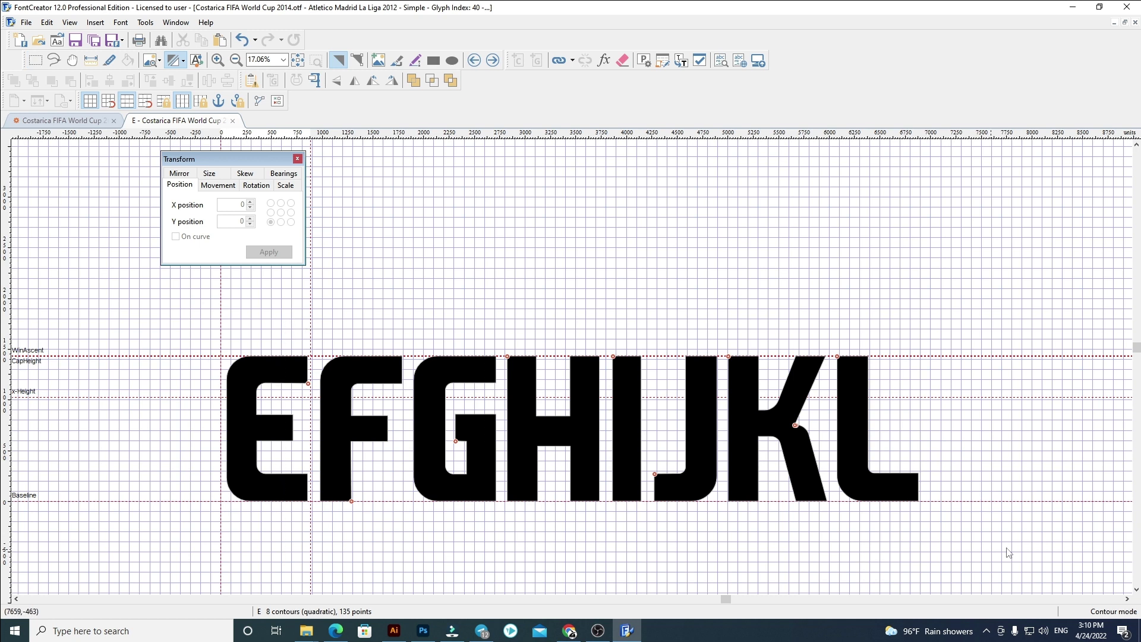
pyautogui.press('Delete')
# Replace the F glyph's old contours with the cut letters at X position 60, then cut G through L out of it
pyautogui.click(491, 62)
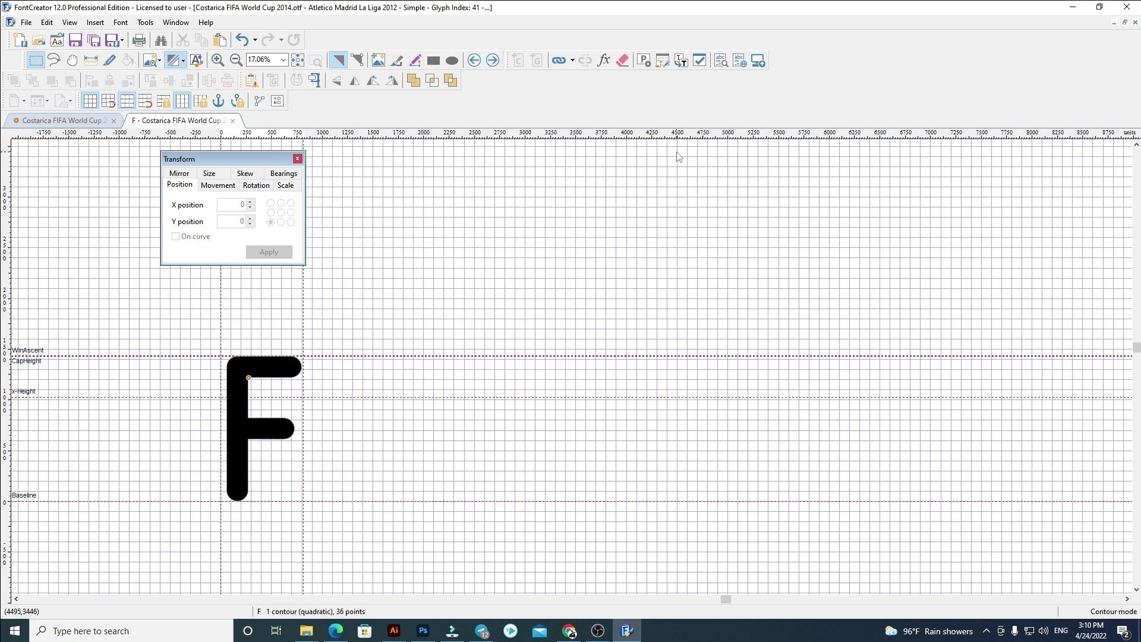
pyautogui.hotkey('ctrl', 'a')
pyautogui.press('Delete')
pyautogui.hotkey('ctrl', 'v')
pyautogui.doubleClick(222, 204)
pyautogui.press('Return')
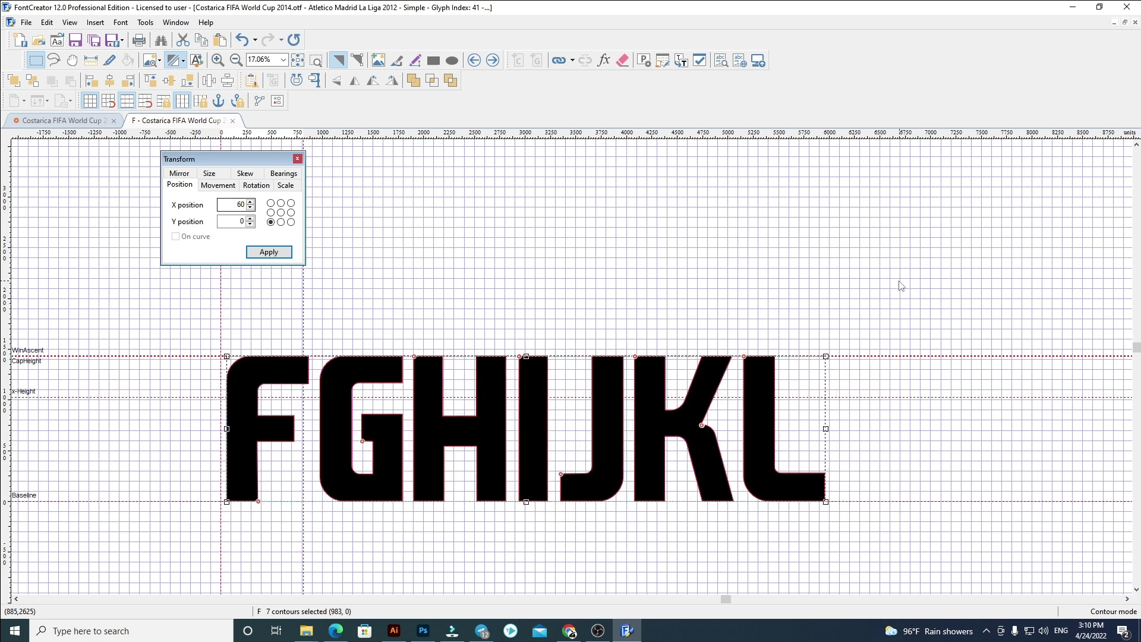
pyautogui.click(319, 328)
pyautogui.moveTo(304, 333); pyautogui.dragTo(918, 570)
pyautogui.press('Delete')
# Replace the G glyph's old contours with the cut letters at X position 60, then cut H through L out of it
pyautogui.click(493, 60)
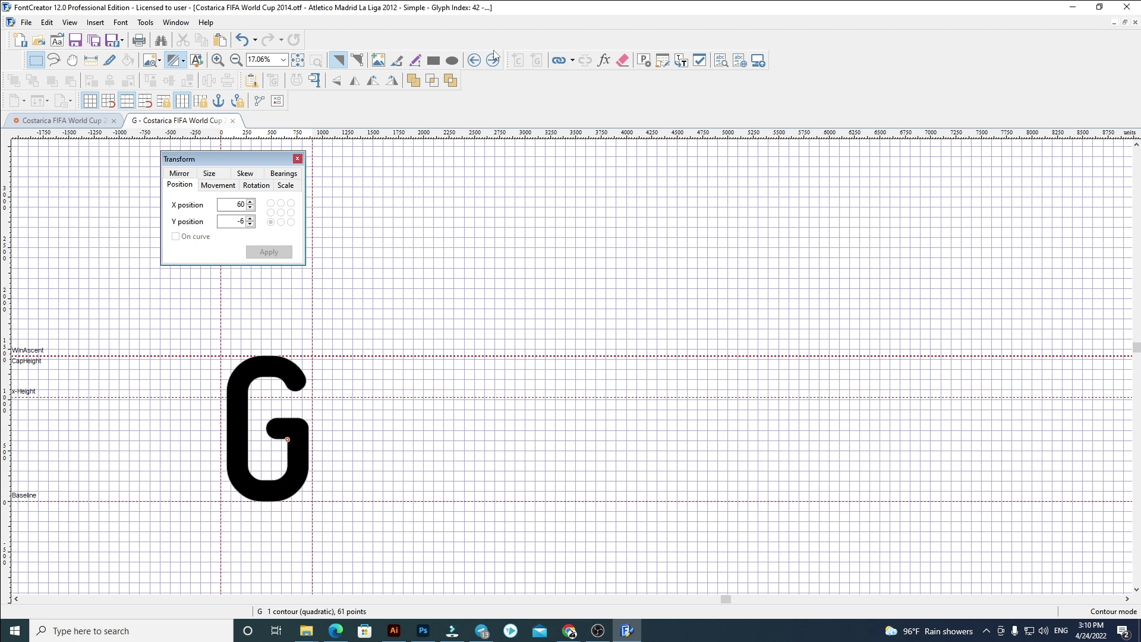
pyautogui.hotkey('ctrl', 'a')
pyautogui.press('Delete')
pyautogui.hotkey('ctrl', 'v')
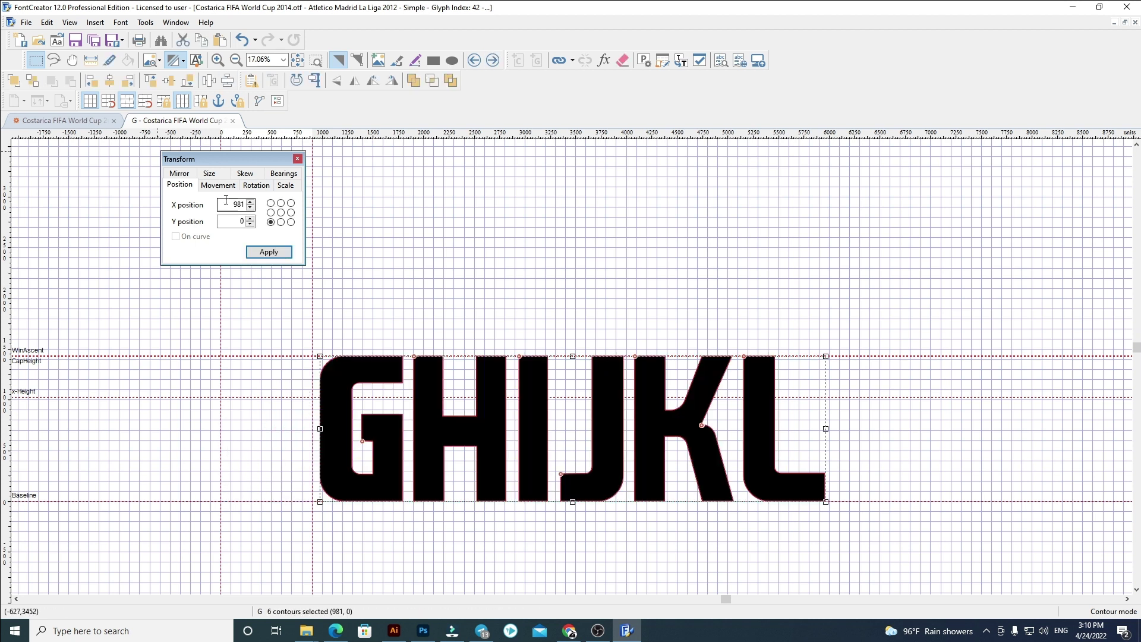
pyautogui.write('60')
pyautogui.press('Return')
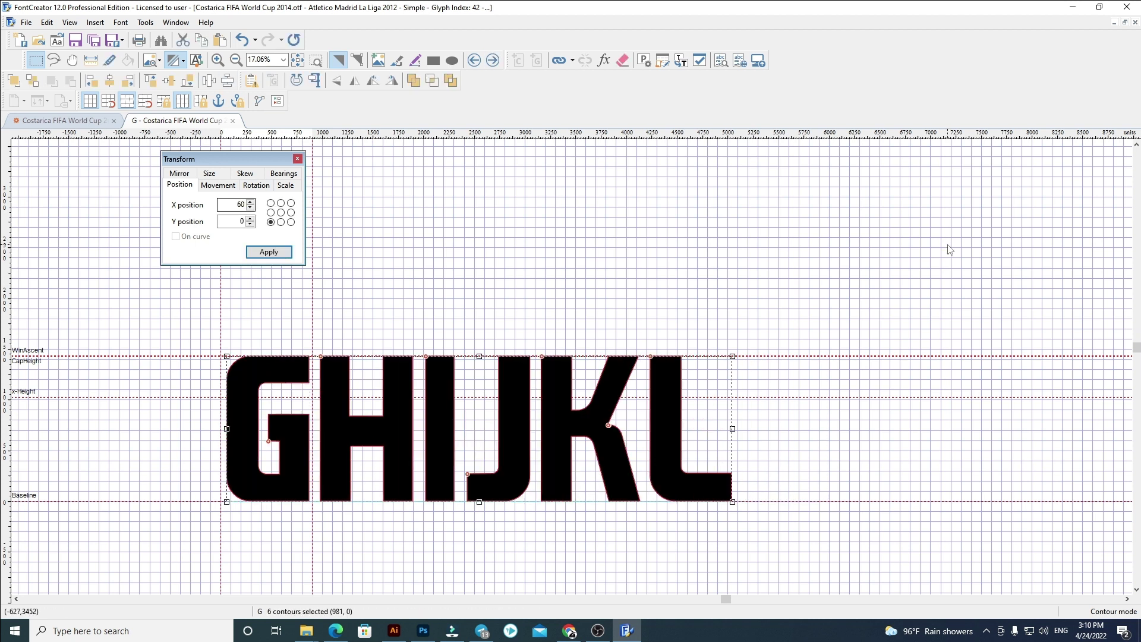
pyautogui.moveTo(854, 504); pyautogui.dragTo(298, 329)
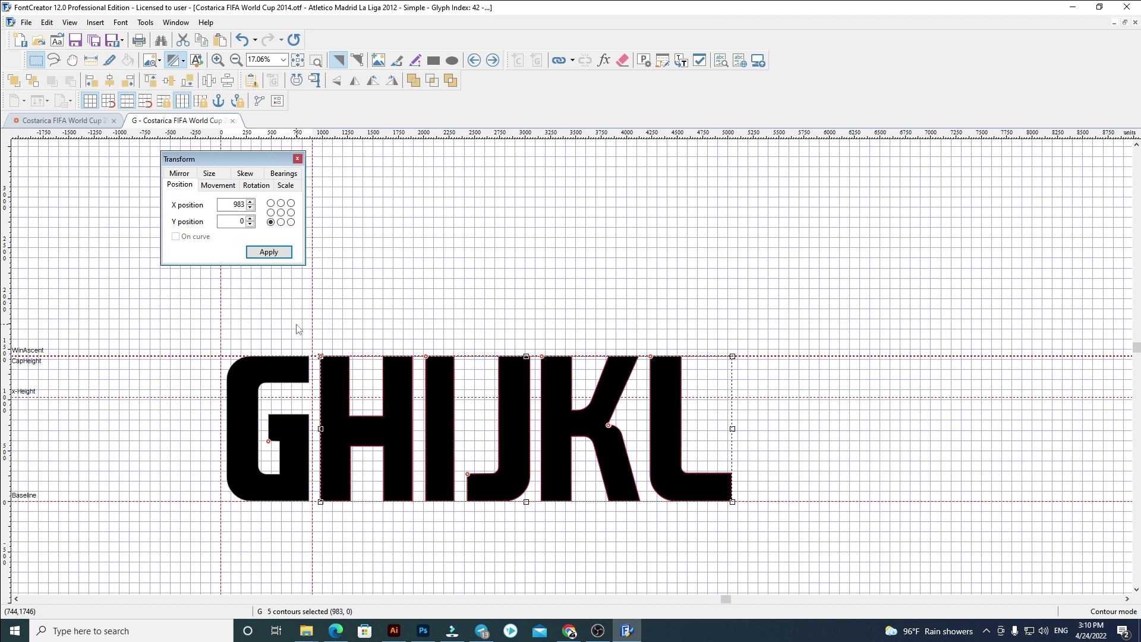
pyautogui.press('Delete')
# Replace the H glyph's old contours with the cut letters at X position 60, then cut I through L out of it
pyautogui.click(493, 60)
pyautogui.hotkey('ctrl', 'a')
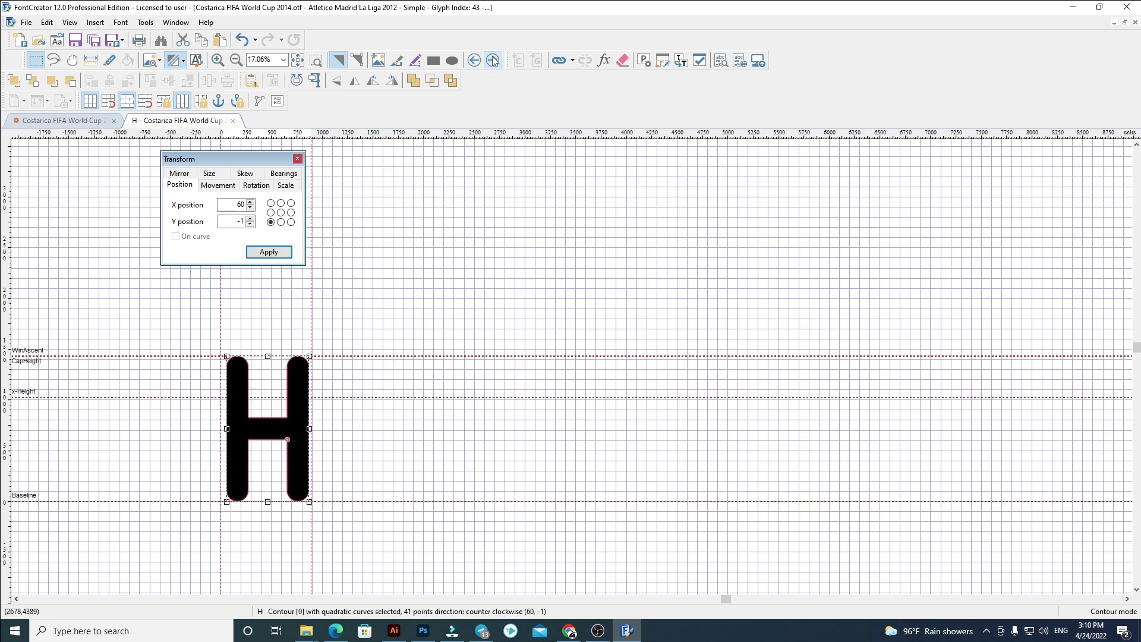
pyautogui.press('Delete')
pyautogui.hotkey('ctrl', 'v')
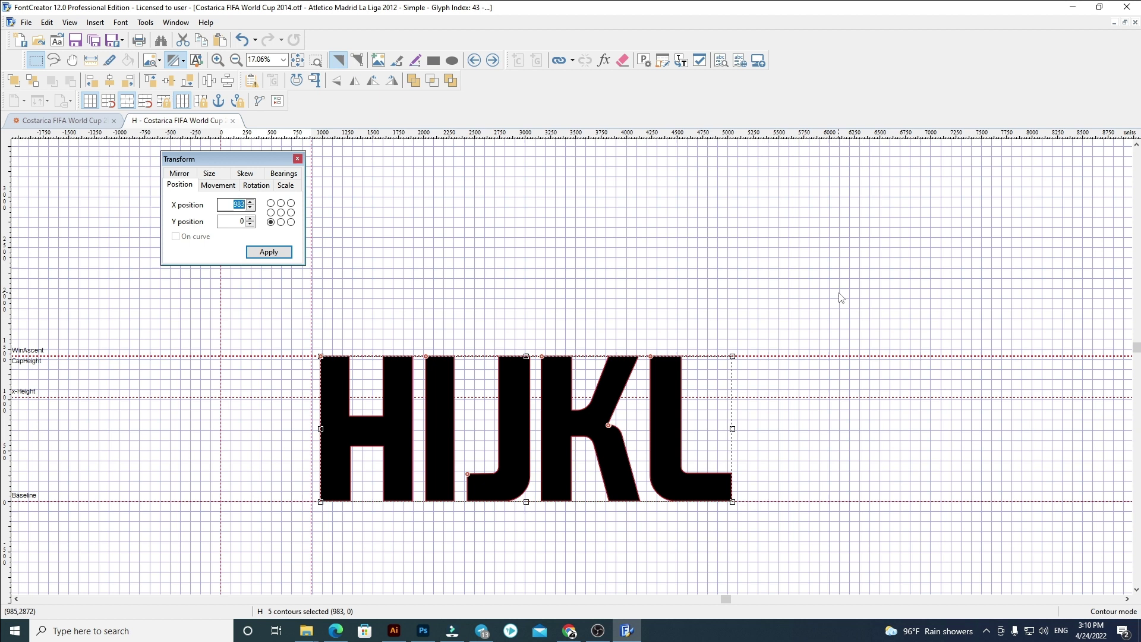
pyautogui.press('Return')
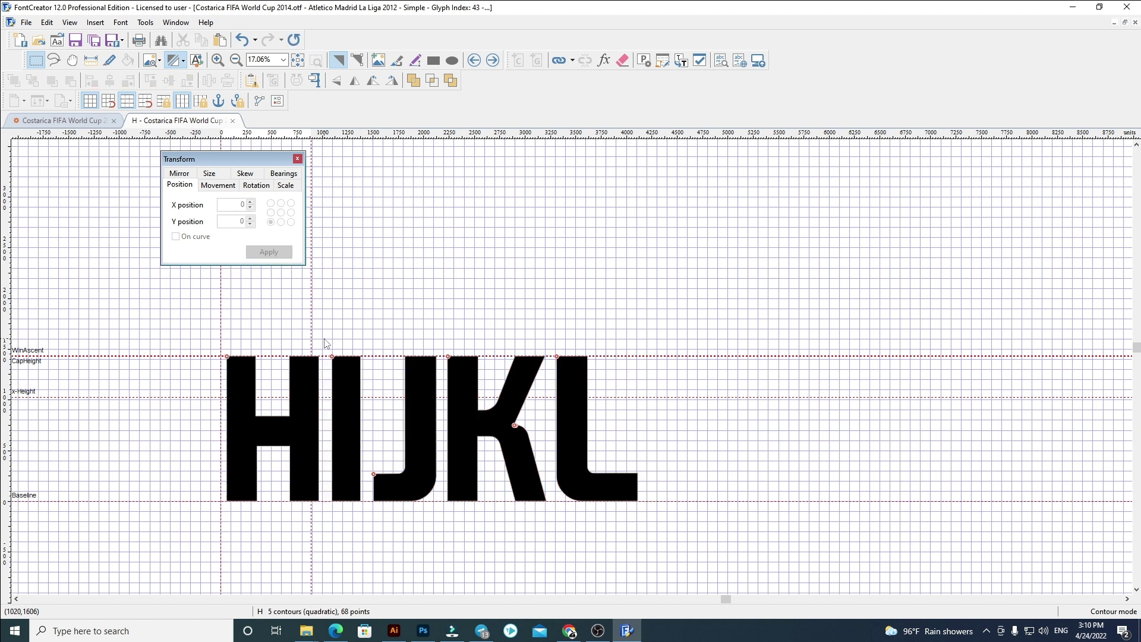
pyautogui.moveTo(311, 335); pyautogui.dragTo(739, 537)
pyautogui.press('Delete')
# Rebuild the I glyph from the cut letters at X position 60, narrowing its advance width to about 385 units and cutting out J through L
pyautogui.click(493, 60)
pyautogui.hotkey('ctrl', 'a')
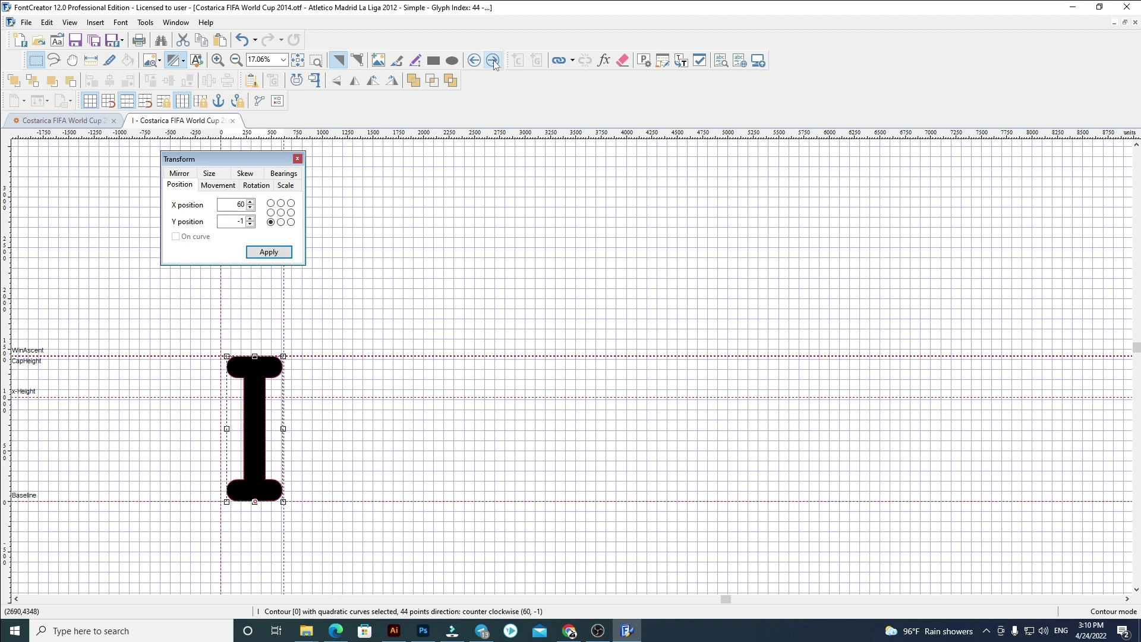
pyautogui.press('Delete')
pyautogui.hotkey('ctrl', 'v')
pyautogui.click(230, 207)
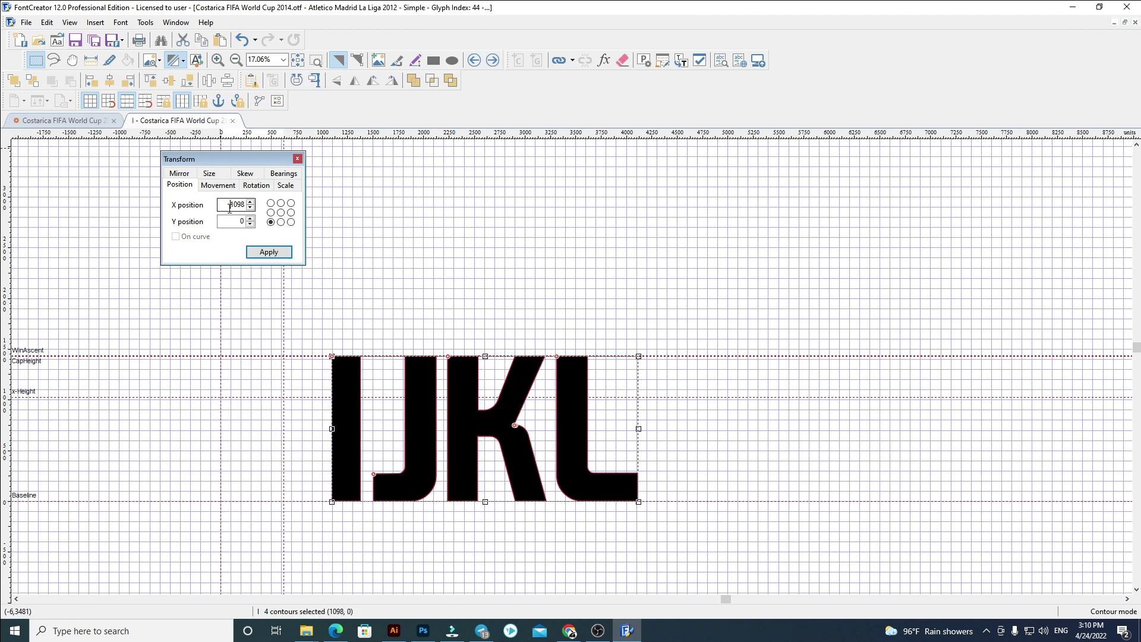
pyautogui.press('Return')
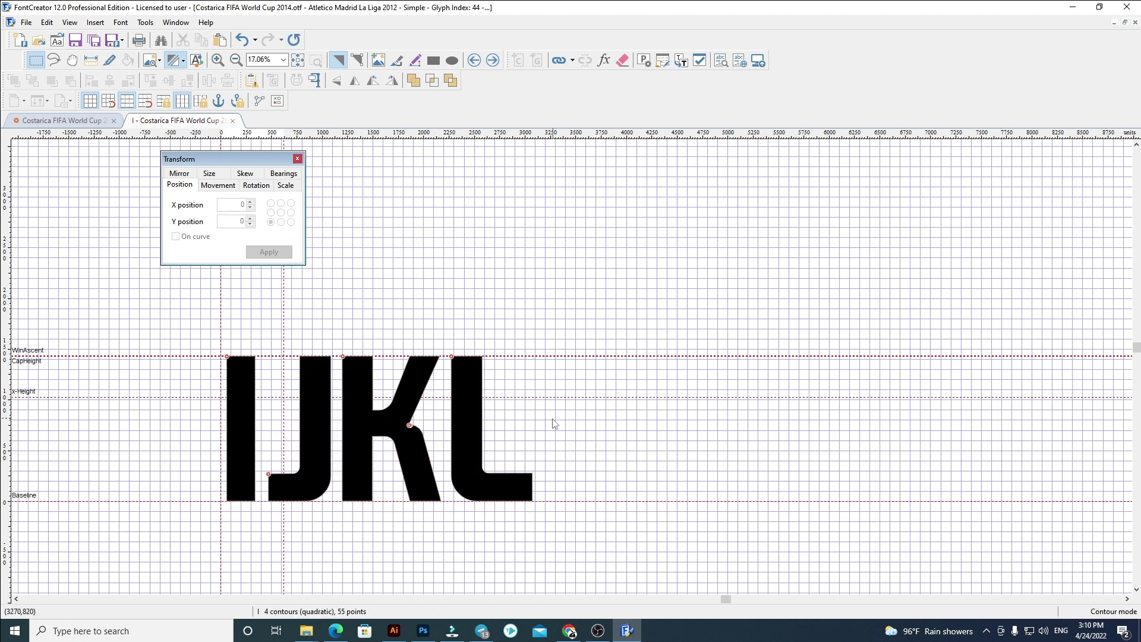
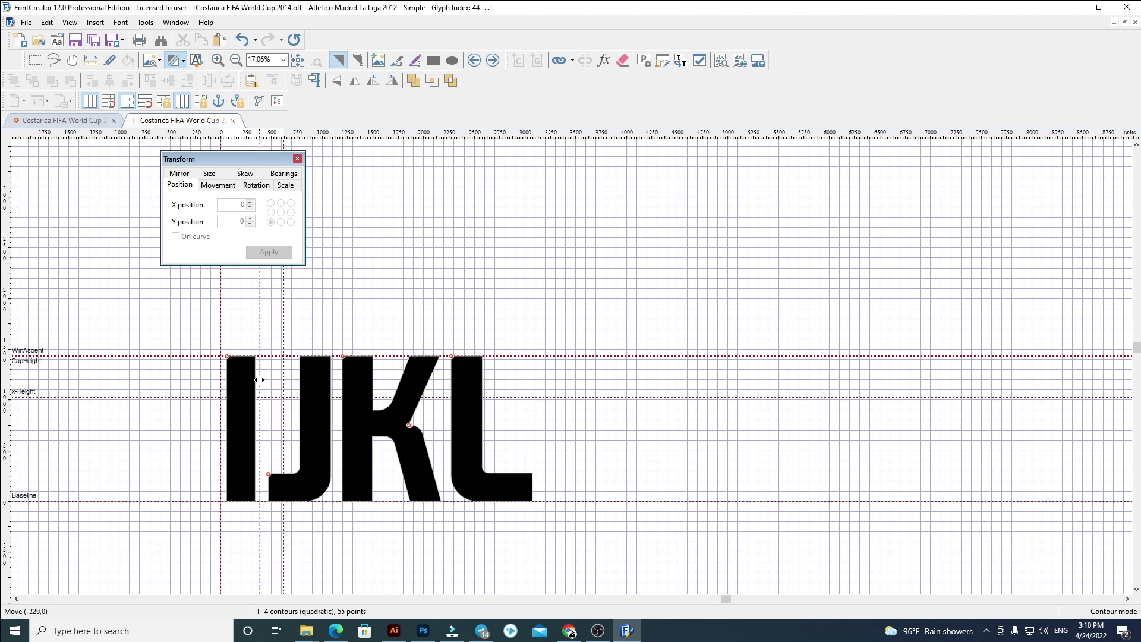
pyautogui.moveTo(252, 331); pyautogui.dragTo(576, 538)
pyautogui.press('Delete')
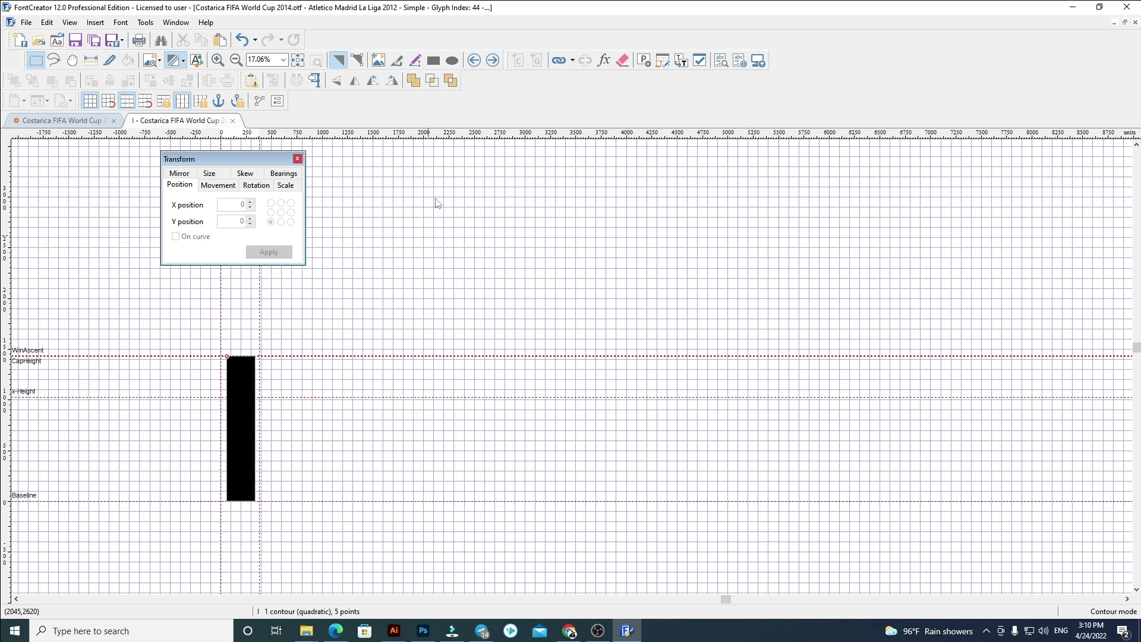
# Replace the J glyph's old contours with the cut letters and set their X position to 60
pyautogui.click(493, 60)
pyautogui.hotkey('ctrl', 'a')
pyautogui.press('Delete')
pyautogui.hotkey('ctrl', 'v')
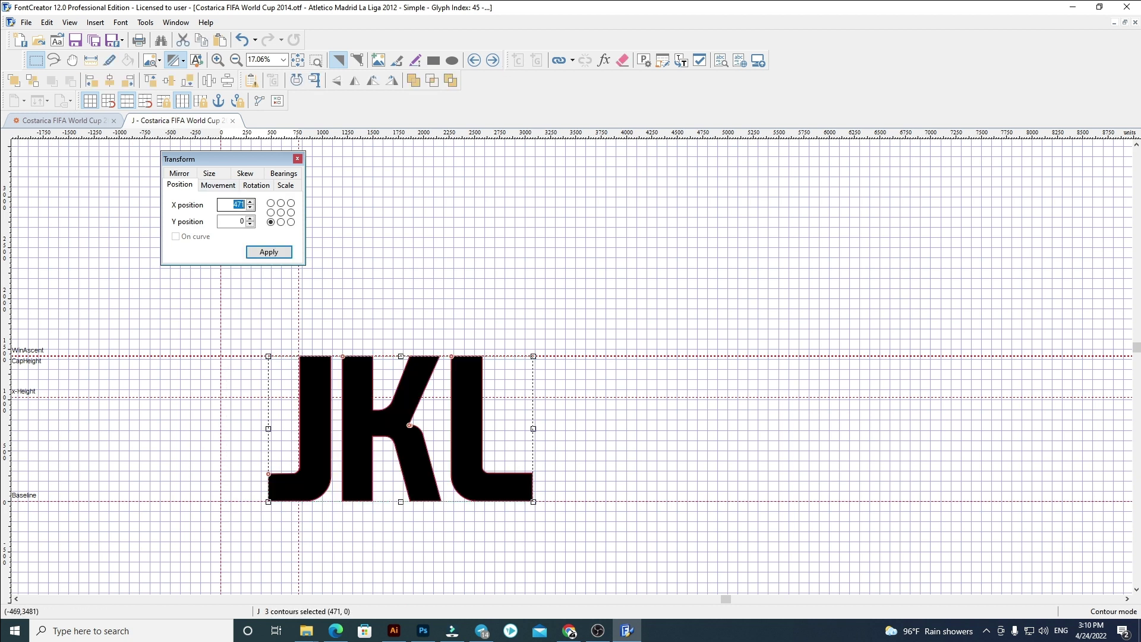
pyautogui.click(242, 205)
pyautogui.write('60')
pyautogui.press('Return')
# Narrow the J glyph's advance width to about 720 units and cut the letters K and L out of it
pyautogui.scroll(1, 482, 364)
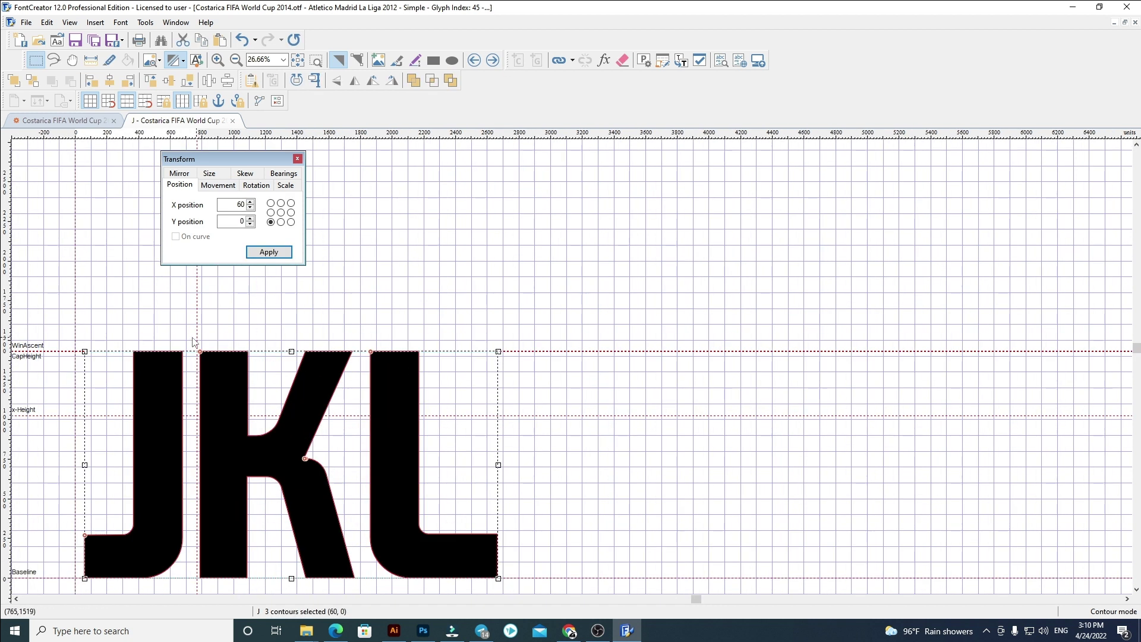
pyautogui.moveTo(198, 333); pyautogui.dragTo(189, 331)
pyautogui.moveTo(101, 372); pyautogui.dragTo(453, 243)
pyautogui.moveTo(1026, 515); pyautogui.dragTo(532, 195)
pyautogui.press('Delete')
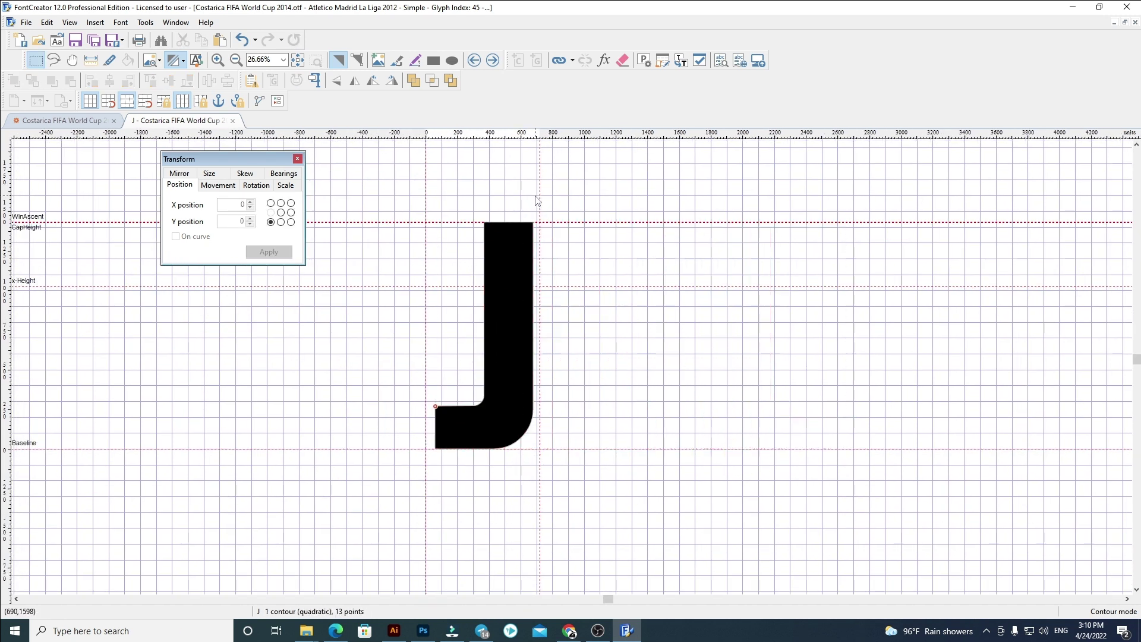
# Replace the K glyph's old contours with the cut K and L letters and set their X position to 60
pyautogui.click(492, 60)
pyautogui.hotkey('ctrl', 'a')
pyautogui.press('Delete')
pyautogui.hotkey('ctrl', 'v')
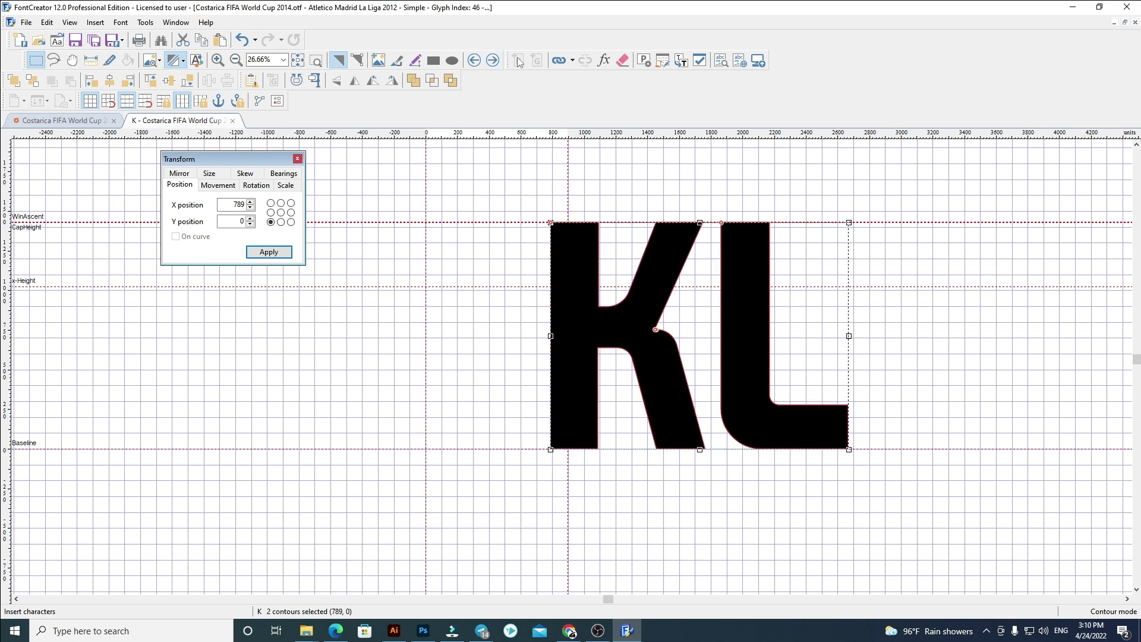
pyautogui.write('60')
pyautogui.press('Return')
pyautogui.click(814, 281)
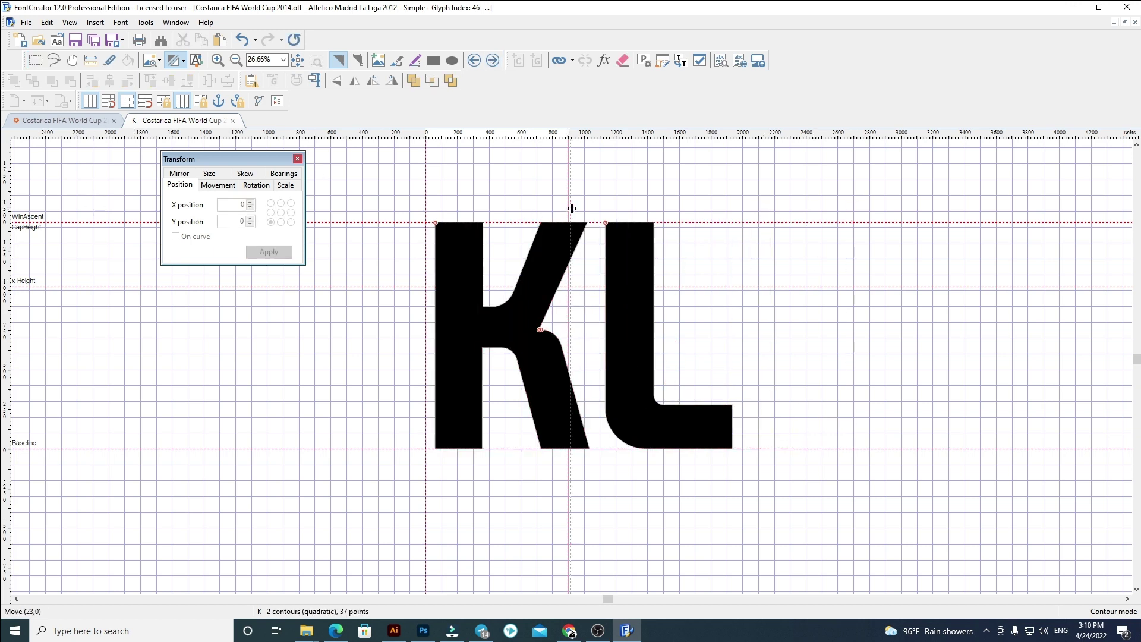
# Widen the K glyph's advance width to about 1050 units and cut the letter L out of it
pyautogui.moveTo(592, 209); pyautogui.dragTo(865, 501)
pyautogui.press('Delete')
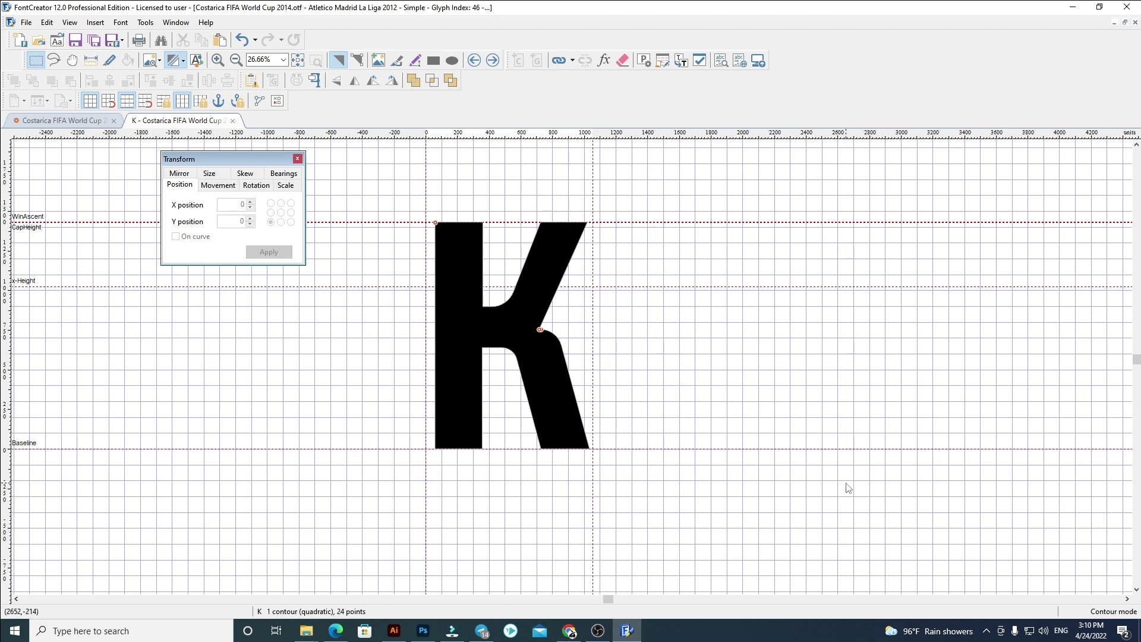
# Replace the L glyph's old contours with the cut L at X position 60 and widen its advance width to about 890 units
pyautogui.click(492, 60)
pyautogui.hotkey('ctrl', 'a')
pyautogui.press('Delete')
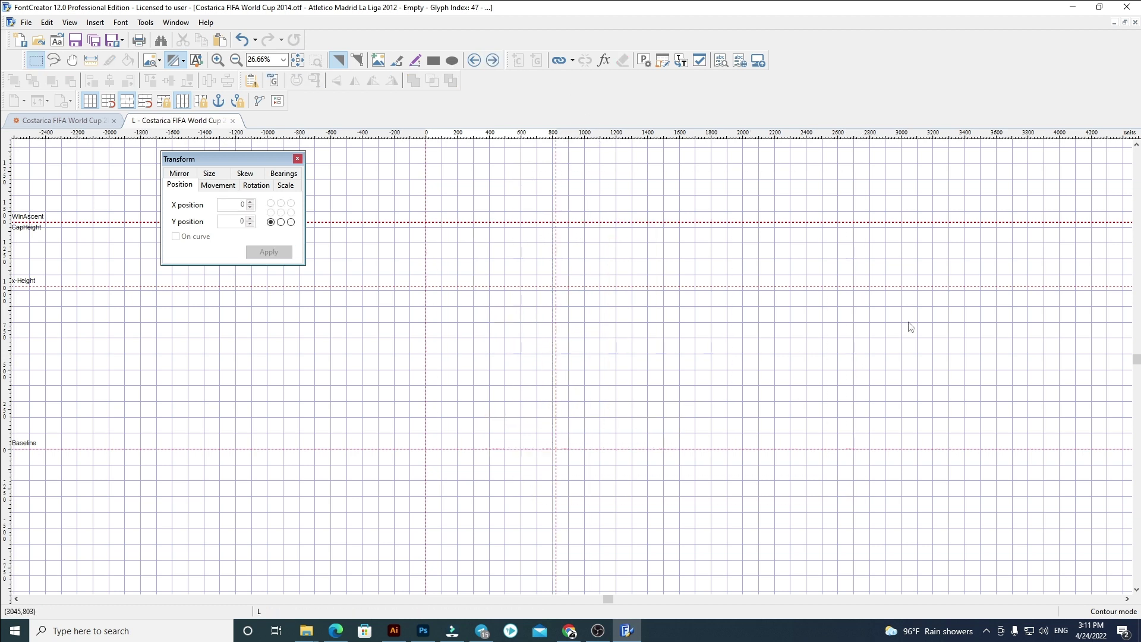
pyautogui.hotkey('ctrl', 'v')
pyautogui.write('60')
pyautogui.press('Return')
pyautogui.click(999, 311)
pyautogui.moveTo(554, 330); pyautogui.dragTo(567, 330)
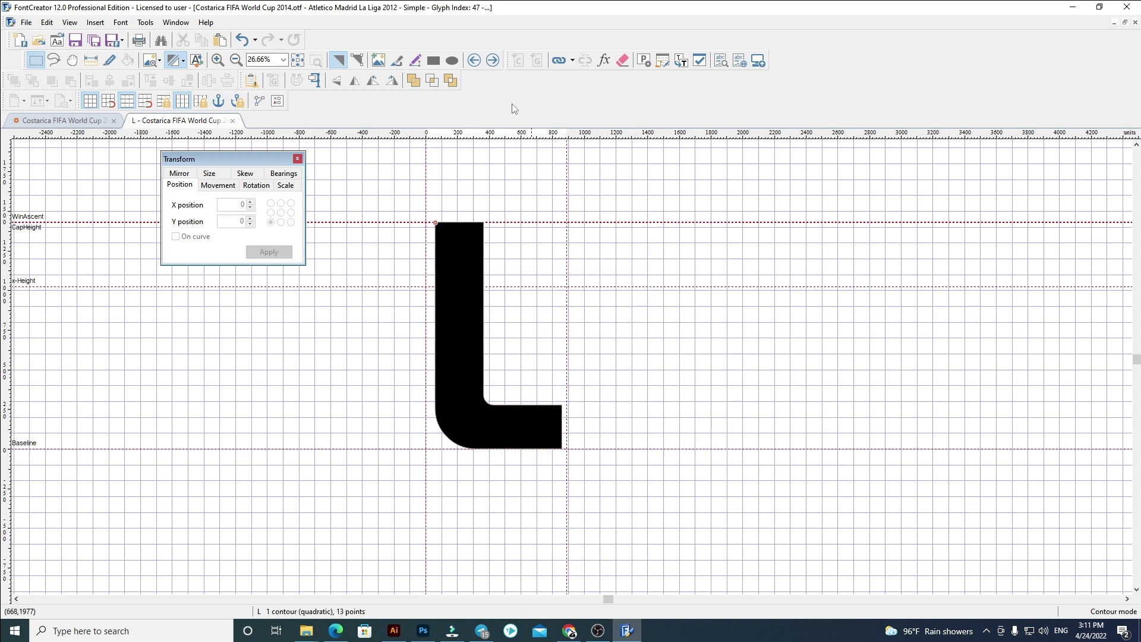
# Clear the M glyph's old contours and copy the letters M through V from the Illustrator artwork
pyautogui.click(493, 62)
pyautogui.hotkey('ctrl', 'a')
pyautogui.press('Delete')
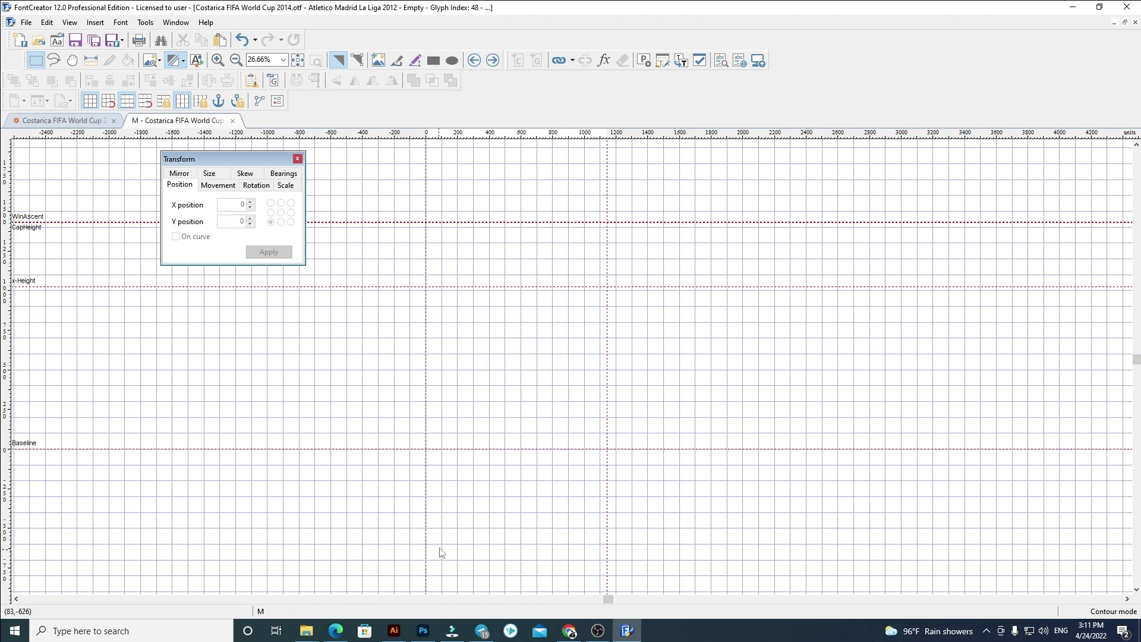
pyautogui.click(402, 629)
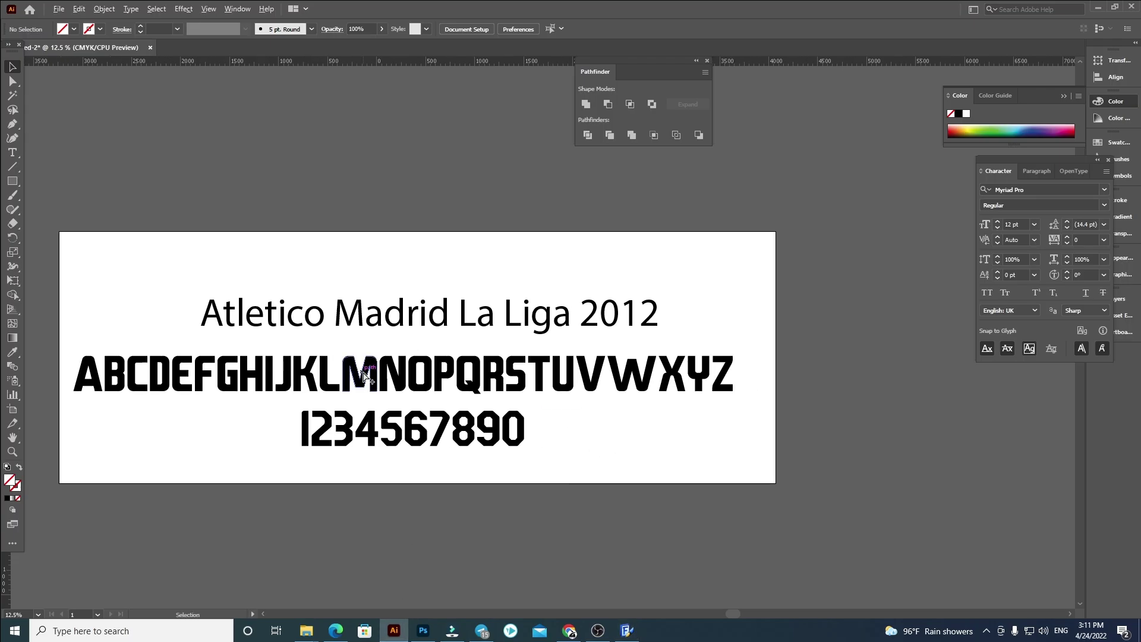
pyautogui.scroll(3, 369, 374)
pyautogui.moveTo(741, 428); pyautogui.dragTo(977, 434)
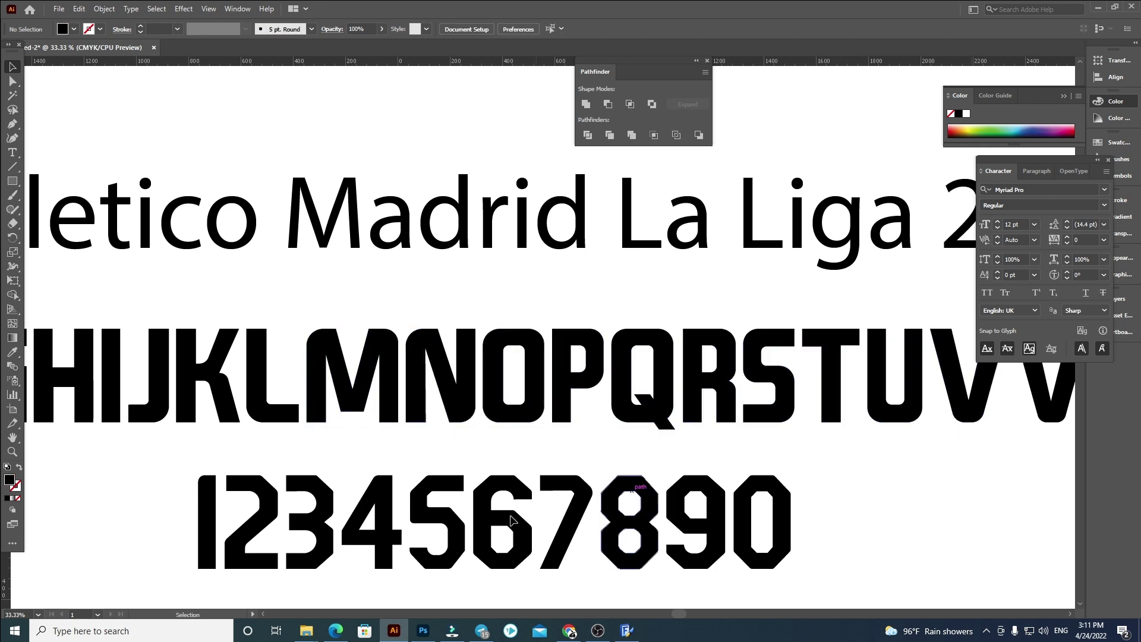
# Paste the copied letters into the M glyph in FontCreator and set their position to X 60, Y 0
pyautogui.click(627, 630)
pyautogui.hotkey('ctrl', 'v')
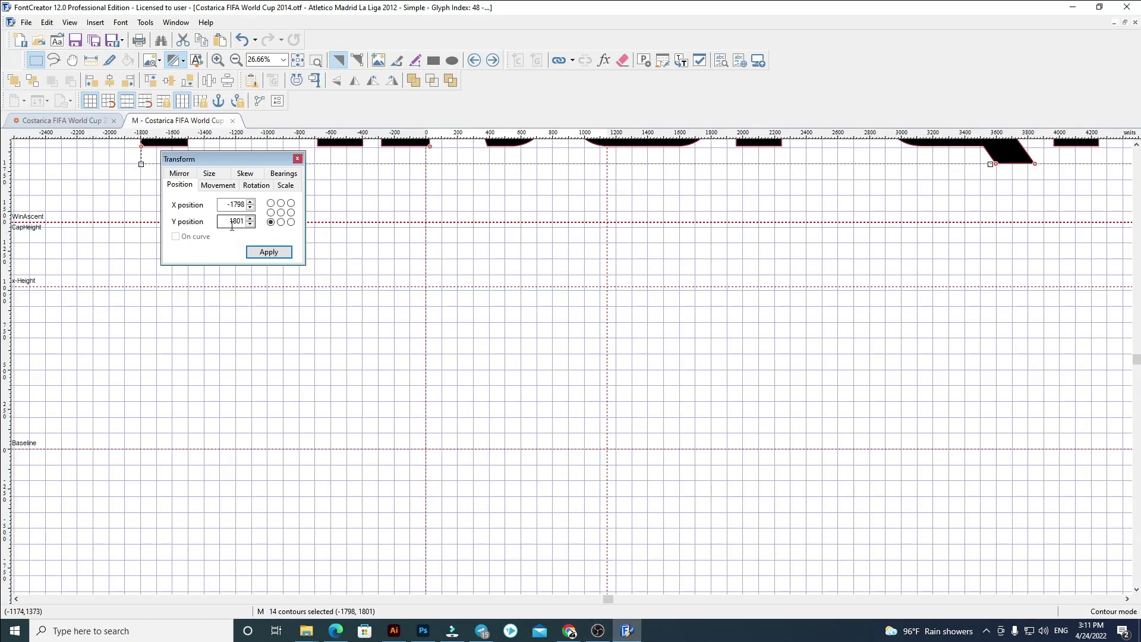
pyautogui.press('Return')
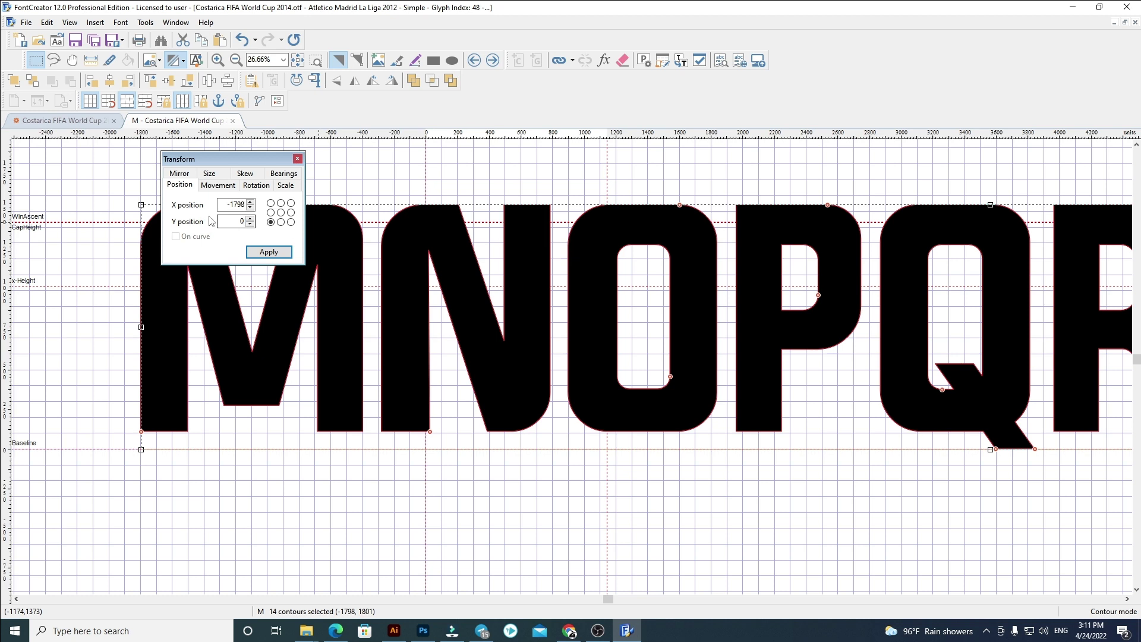
pyautogui.press('Return')
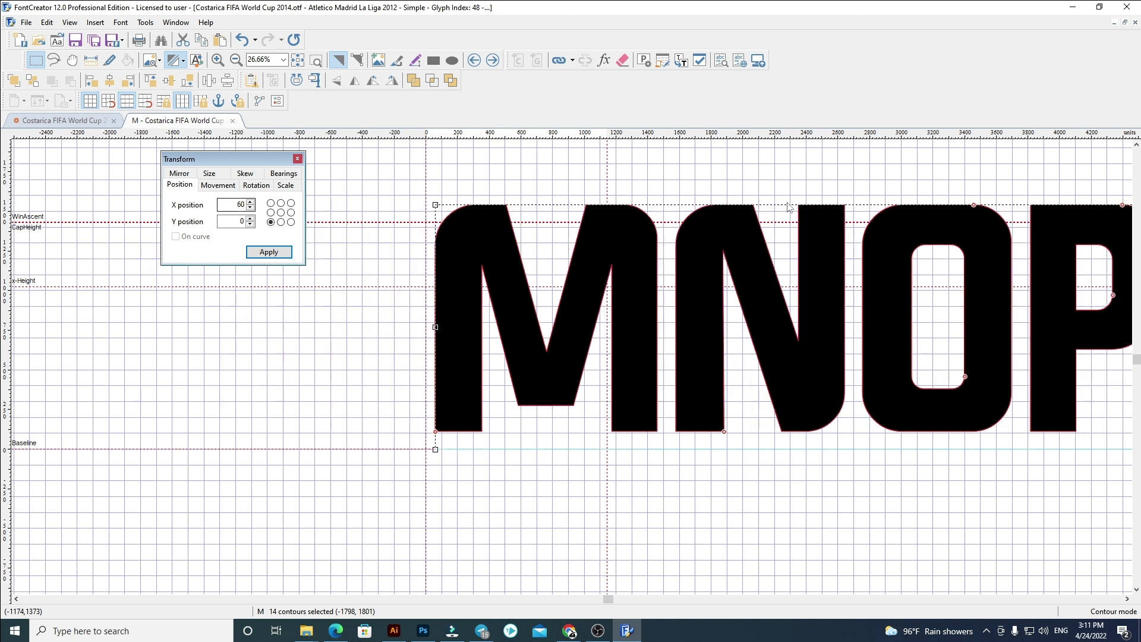
pyautogui.scroll(-2, 157, 477)
pyautogui.click(625, 512)
# Widen the M glyph's advance width to about 1480 units and cut the letters N through V out of it
pyautogui.scroll(-2, 660, 491)
pyautogui.scroll(2, 603, 440)
pyautogui.scroll(1, 603, 439)
pyautogui.moveTo(194, 289); pyautogui.dragTo(230, 288)
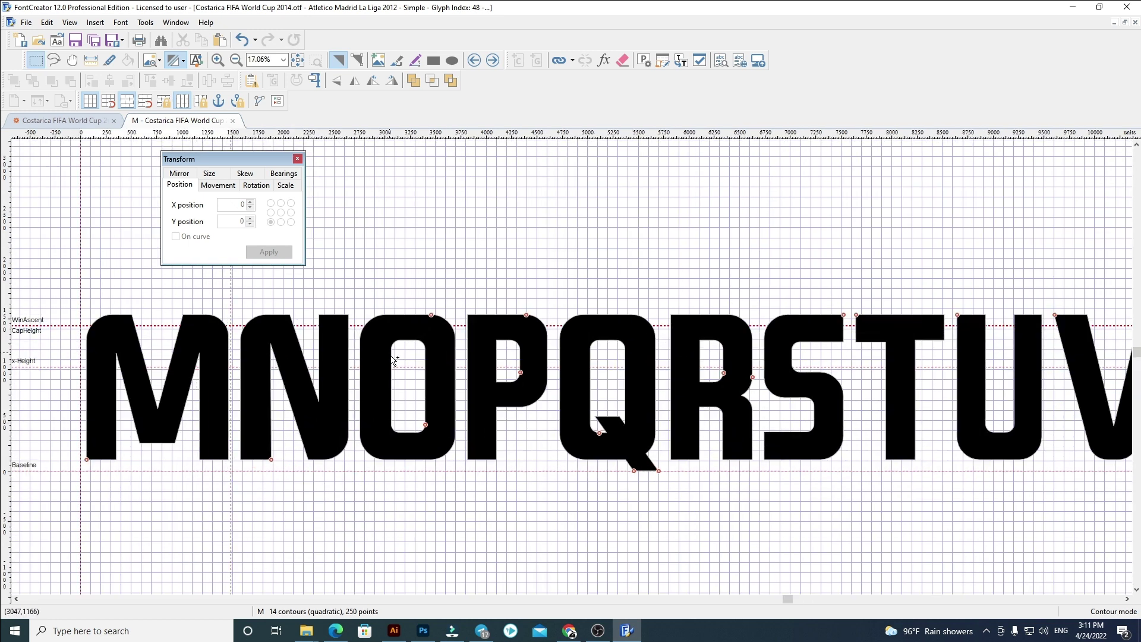
pyautogui.scroll(-2, 394, 373)
pyautogui.moveTo(969, 501); pyautogui.dragTo(246, 291)
pyautogui.press('Delete')
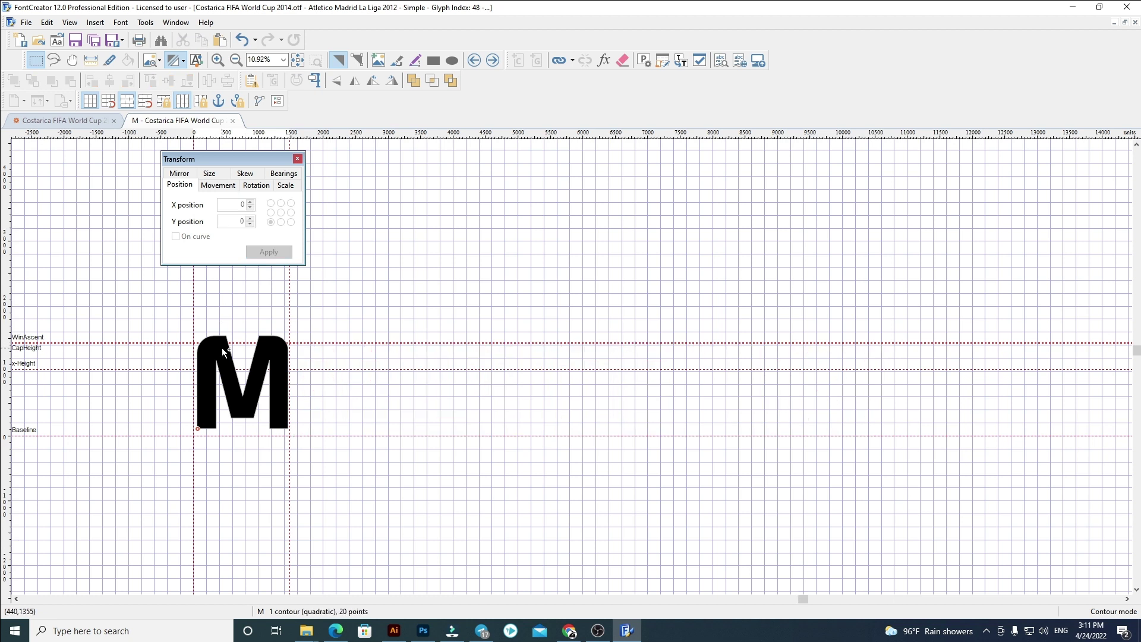
# Replace the N glyph's old contours with the cut letters and set their X position to 60
pyautogui.scroll(2, 219, 351)
pyautogui.click(492, 60)
pyautogui.hotkey('ctrl', 'a')
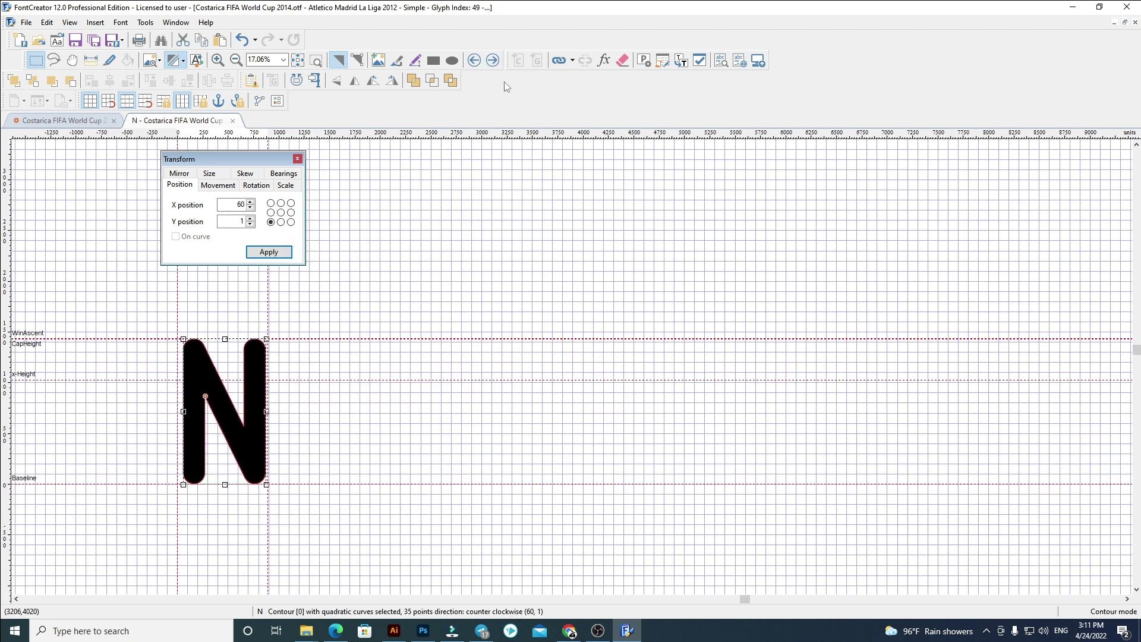
pyautogui.press('Delete')
pyautogui.hotkey('ctrl', 'v')
pyautogui.click(225, 204)
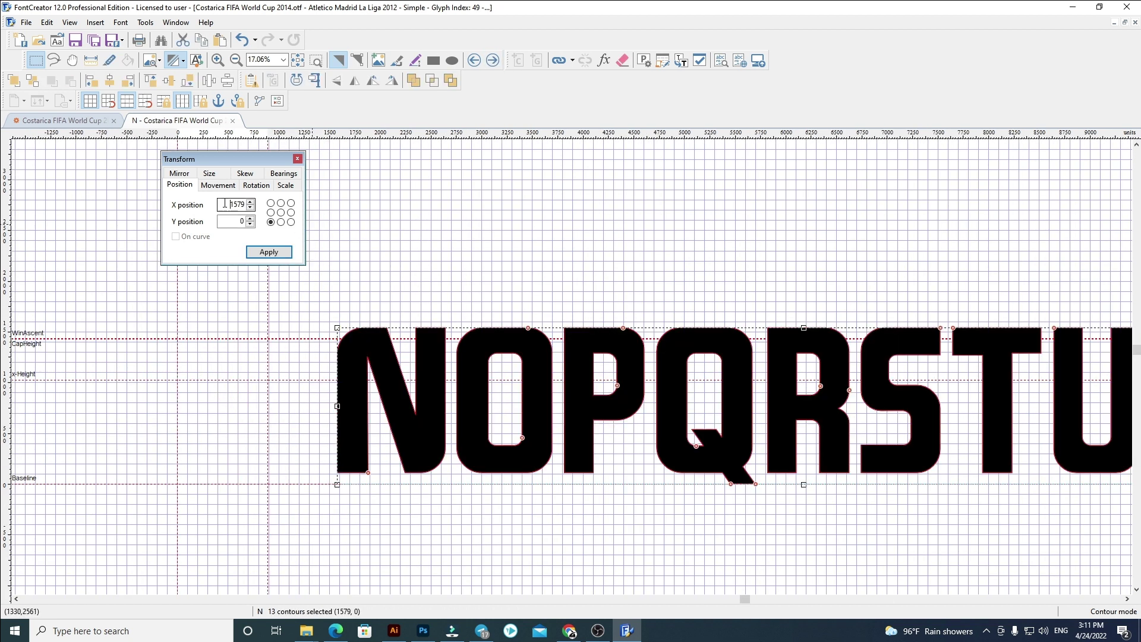
pyautogui.press('Return')
pyautogui.click(838, 272)
# Widen the N glyph's advance width to about 1150 units
pyautogui.scroll(2, 208, 333)
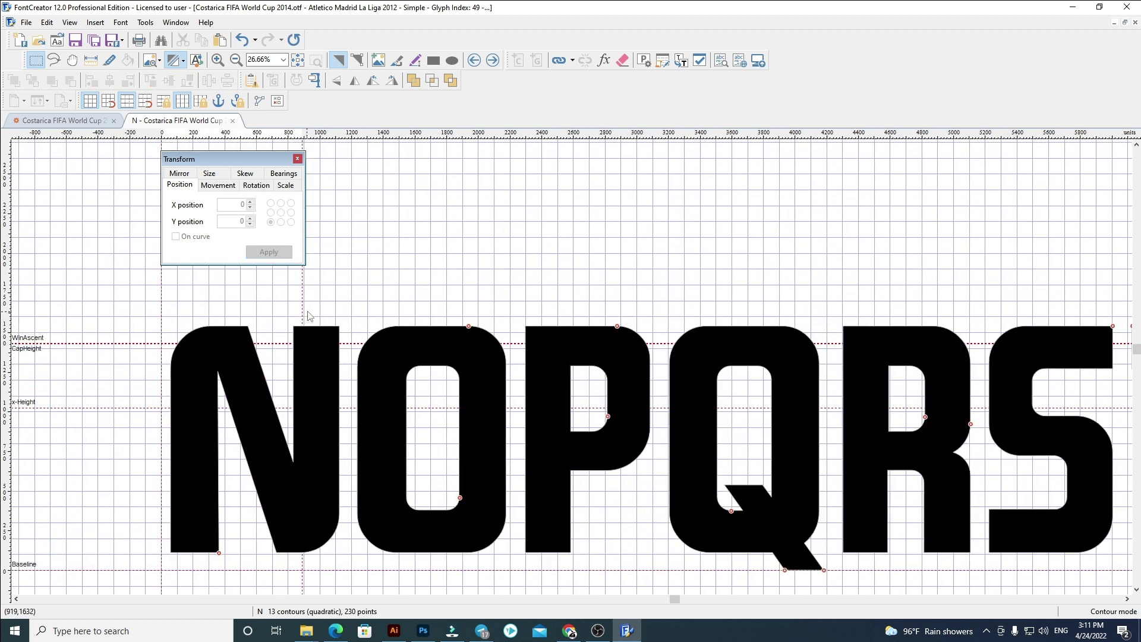
pyautogui.moveTo(302, 304); pyautogui.dragTo(344, 304)
pyautogui.scroll(-2, 368, 331)
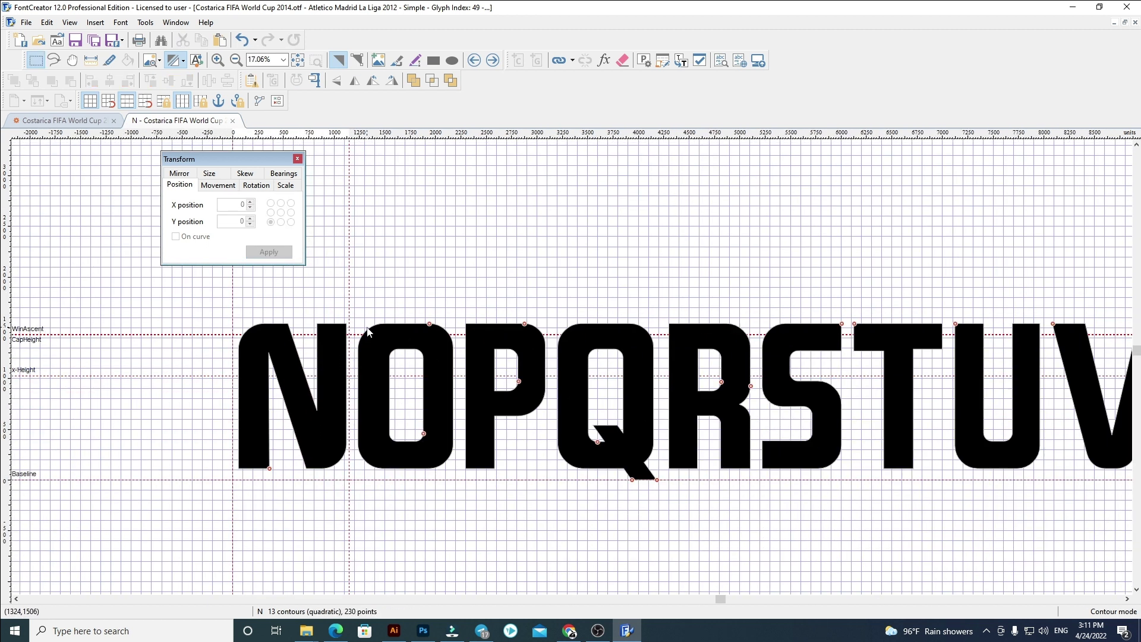
pyautogui.scroll(-1, 233, 410)
pyautogui.scroll(2, 232, 423)
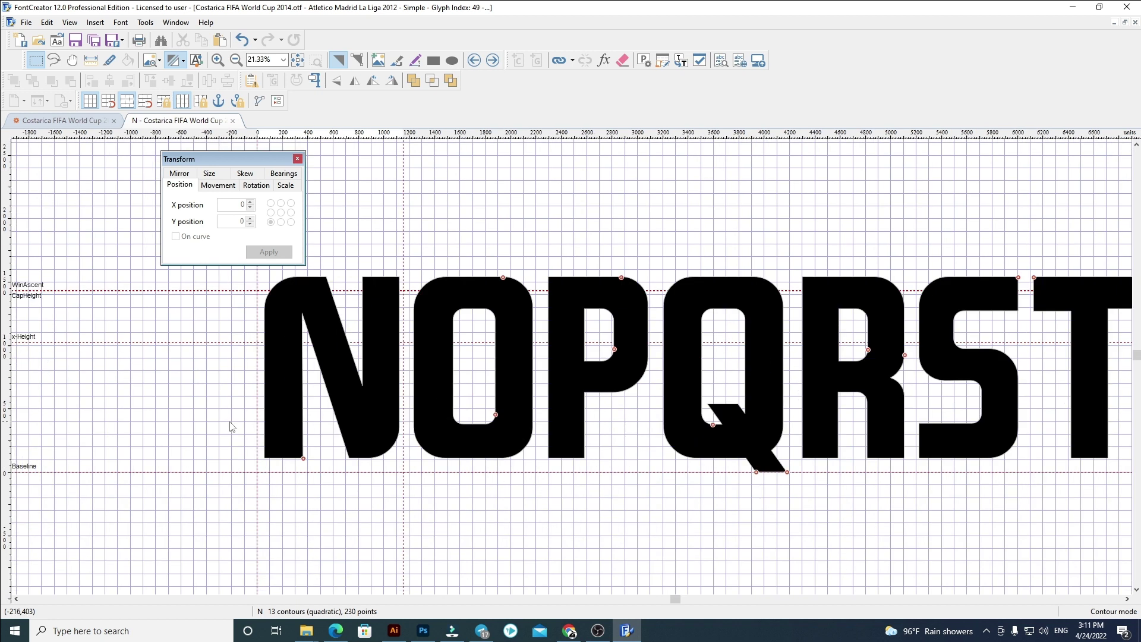
# Move all letters in the N glyph down to Y position -111 so the N stands on the baseline
pyautogui.scroll(-1, 225, 428)
pyautogui.hotkey('ctrl', 'a')
pyautogui.scroll(3, 266, 448)
pyautogui.moveTo(281, 363); pyautogui.dragTo(282, 406)
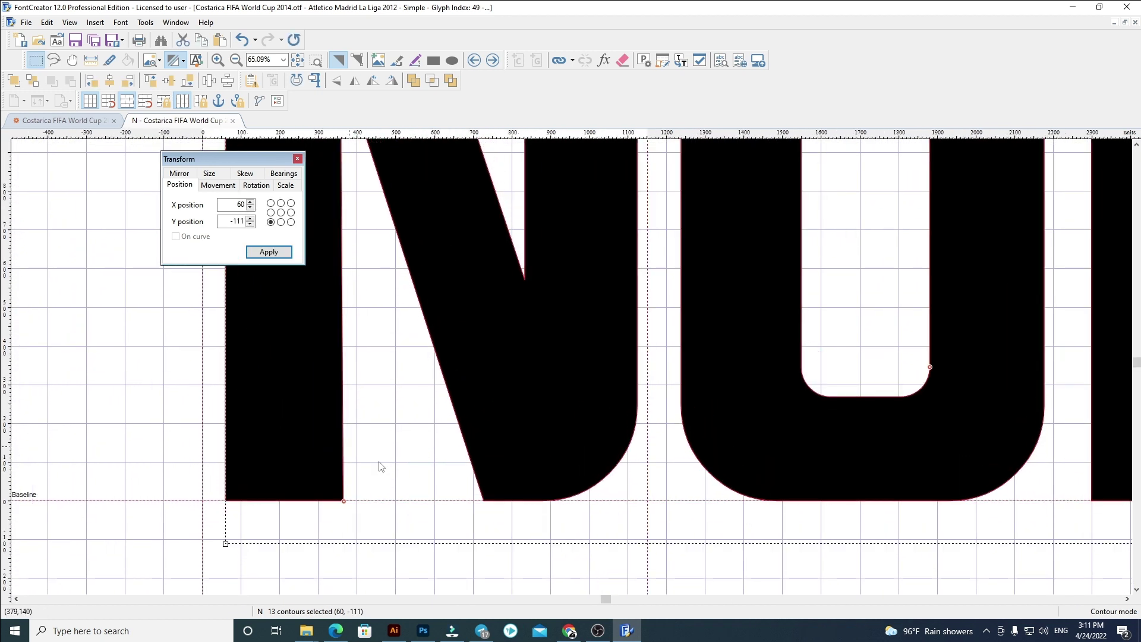
pyautogui.press('Delete')
pyautogui.scroll(-4, 408, 478)
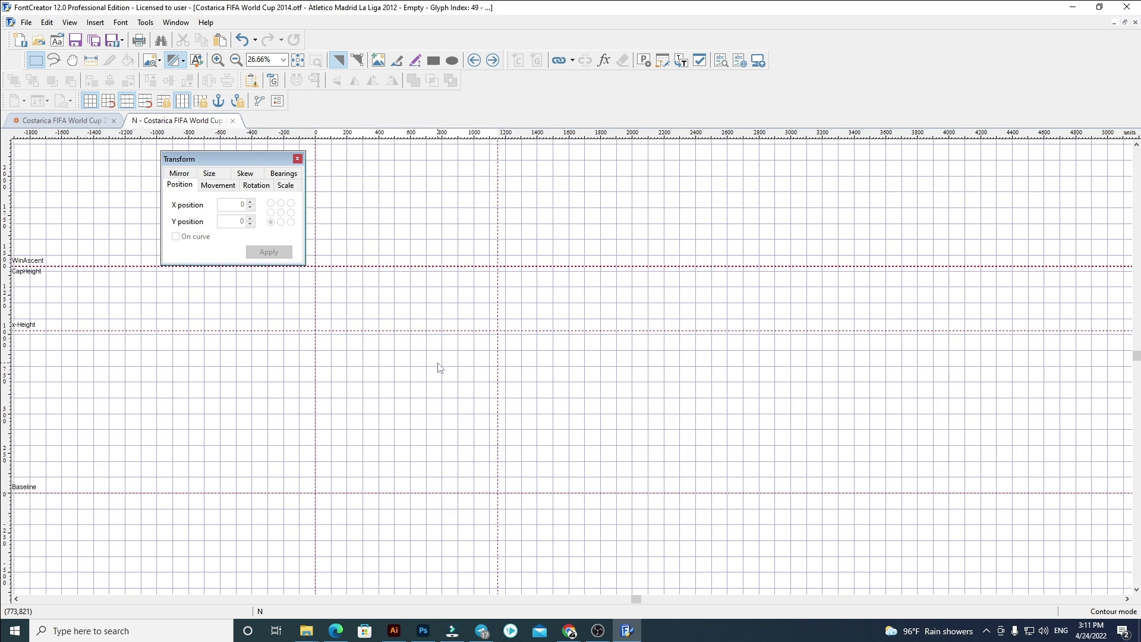
pyautogui.hotkey('ctrl', 'v')
pyautogui.scroll(-3, 259, 415)
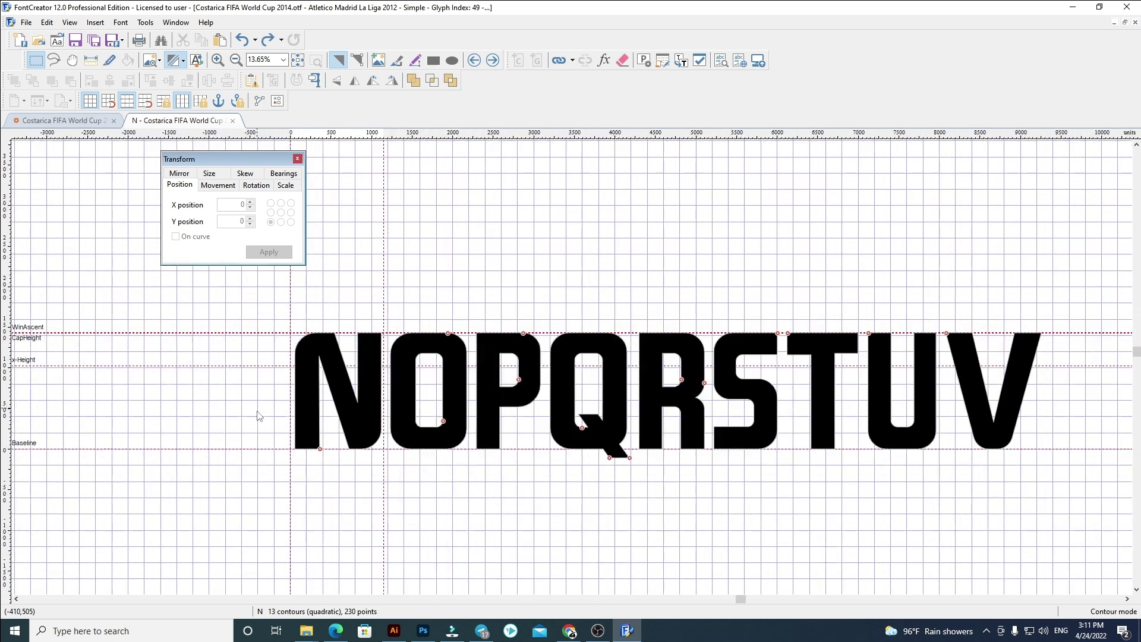
# Cut the letters O through V out of the N glyph
pyautogui.moveTo(1083, 518); pyautogui.dragTo(369, 273)
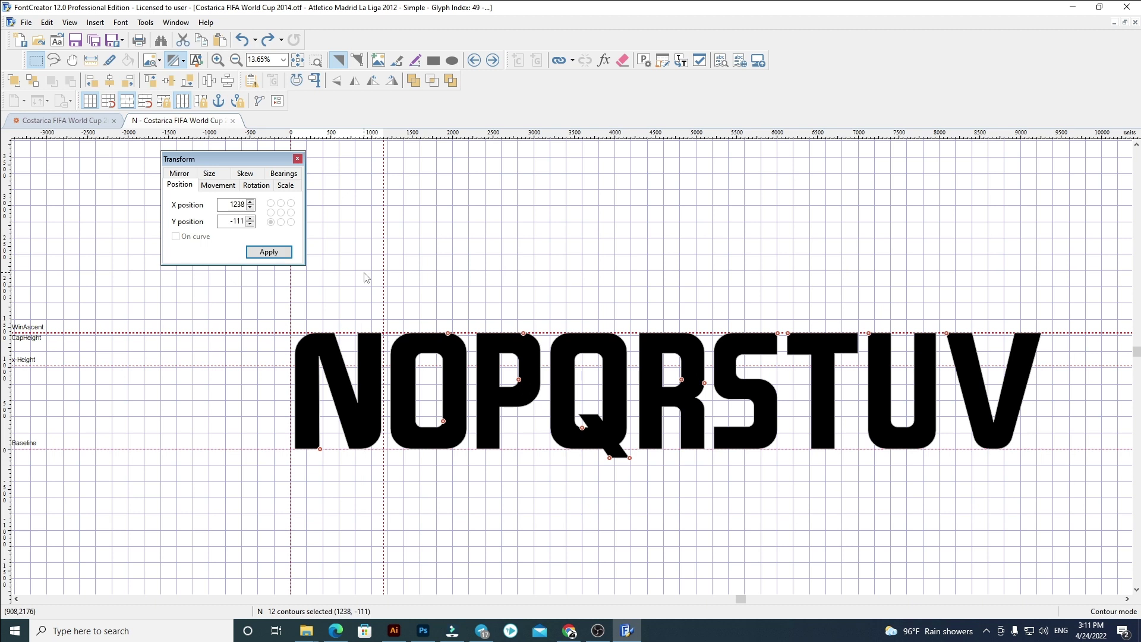
pyautogui.press('Delete')
pyautogui.scroll(2, 349, 183)
# Return to the M glyph and set its contour's Y position to 0
pyautogui.click(474, 60)
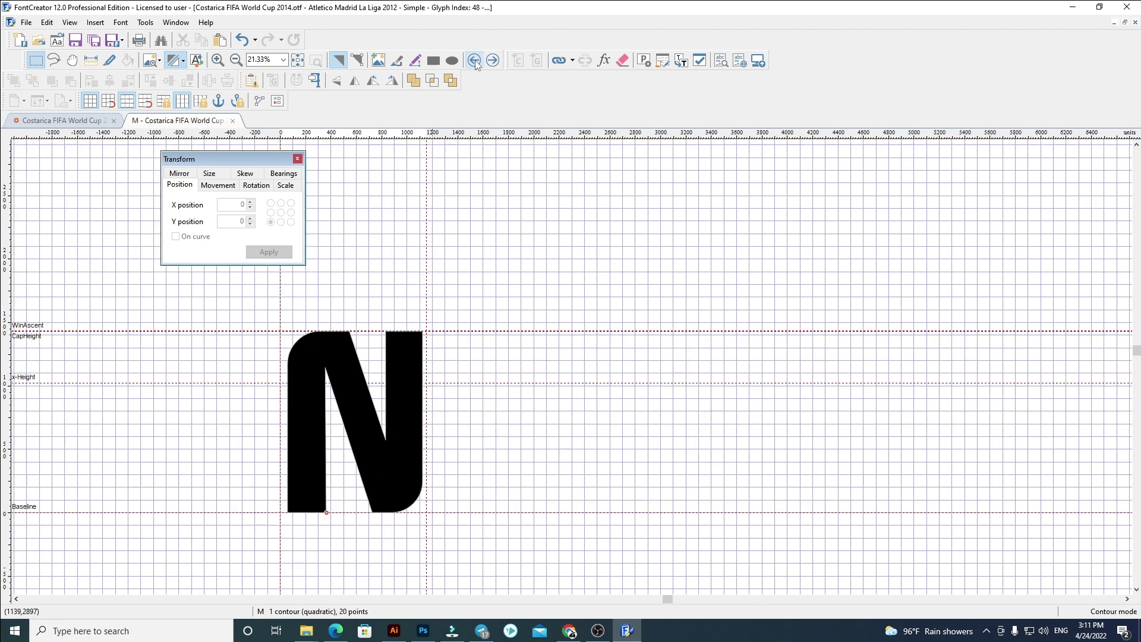
pyautogui.click(324, 361)
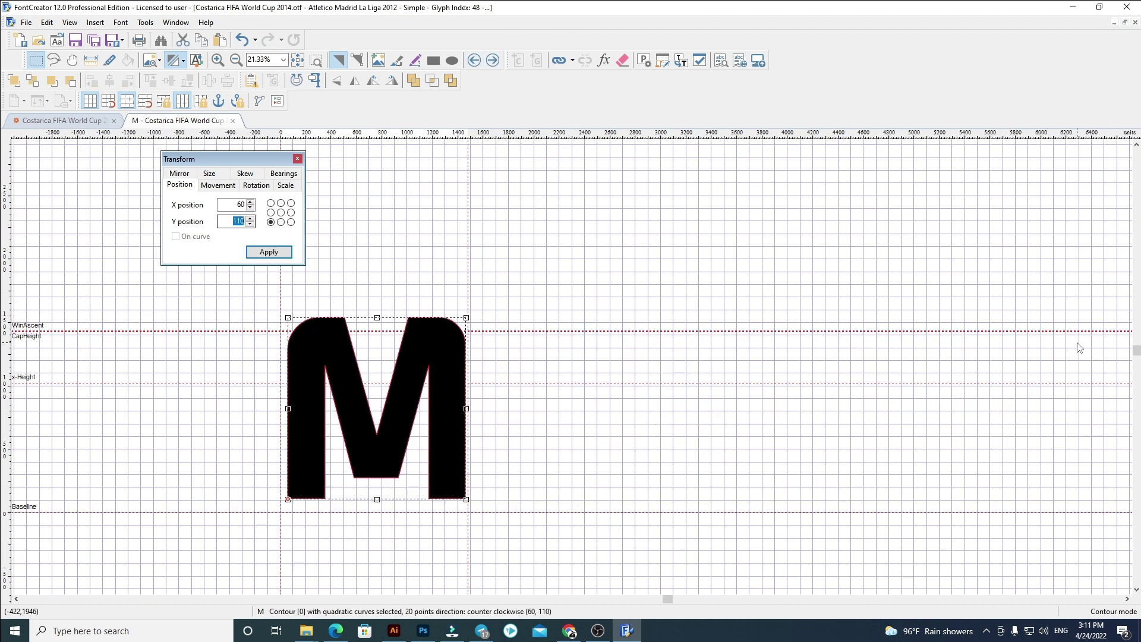
pyautogui.write('0')
pyautogui.press('Return')
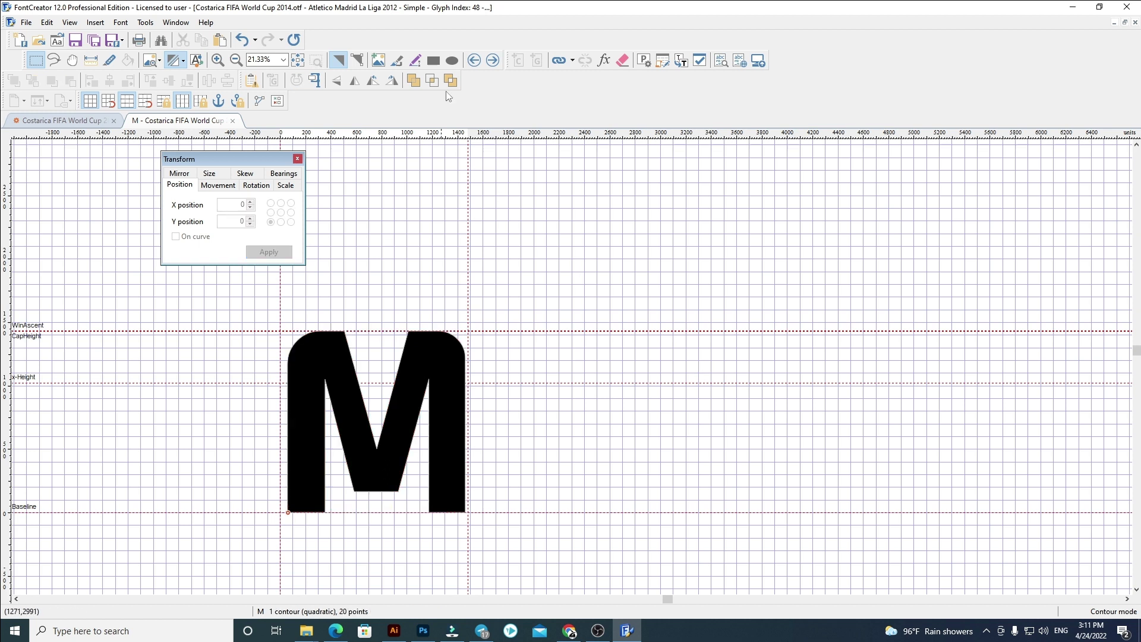
# Replace the O glyph's old contours with the cut letters O through V and set their X position to 60
pyautogui.click(492, 60)
pyautogui.hotkey('ctrl', 'a')
pyautogui.press('Delete')
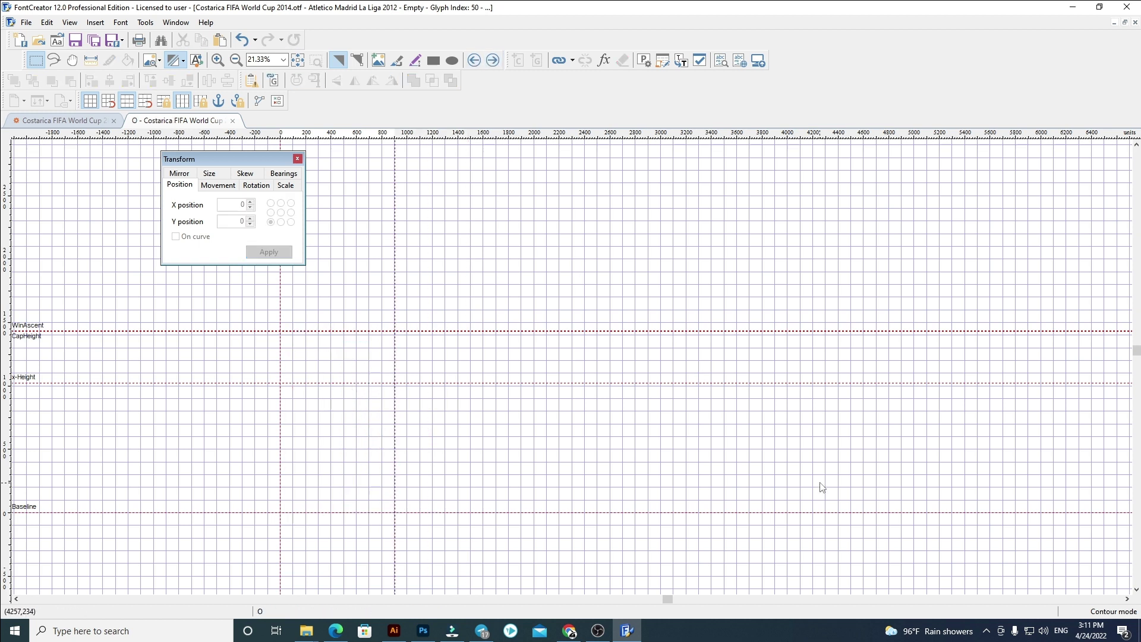
pyautogui.hotkey('ctrl', 'v')
pyautogui.click(242, 205)
pyautogui.write('60')
pyautogui.press('Return')
pyautogui.click(441, 288)
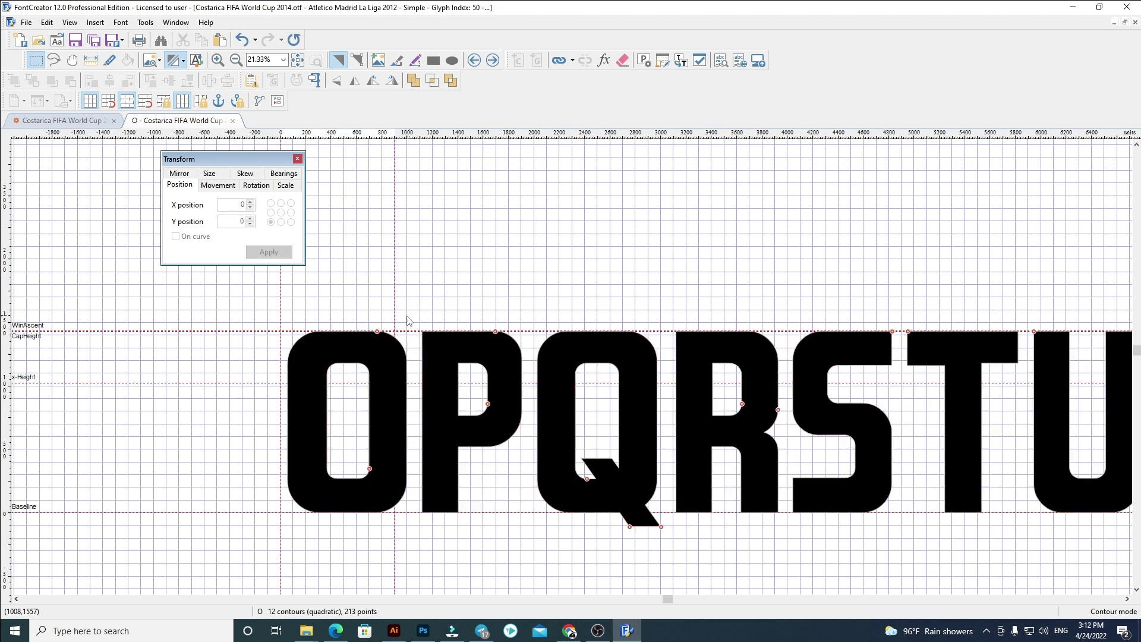
# Widen the O glyph's advance width to fit the O and cut the letters P through V out of it
pyautogui.moveTo(411, 303); pyautogui.dragTo(411, 304)
pyautogui.scroll(-3, 405, 341)
pyautogui.moveTo(922, 484); pyautogui.dragTo(391, 292)
pyautogui.hotkey('ctrl', 'x')
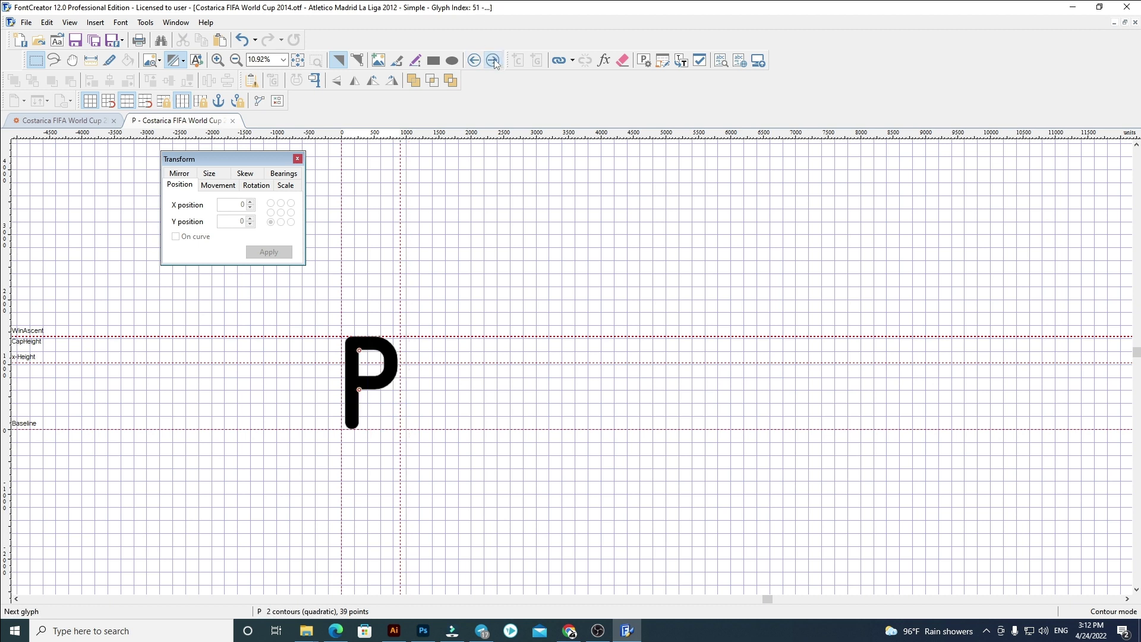
# Rebuild the P glyph from the cut letters at X position 60, cutting Q through V back out of it
pyautogui.click(493, 60)
pyautogui.hotkey('ctrl', 'a')
pyautogui.press('Delete')
pyautogui.hotkey('ctrl', 'v')
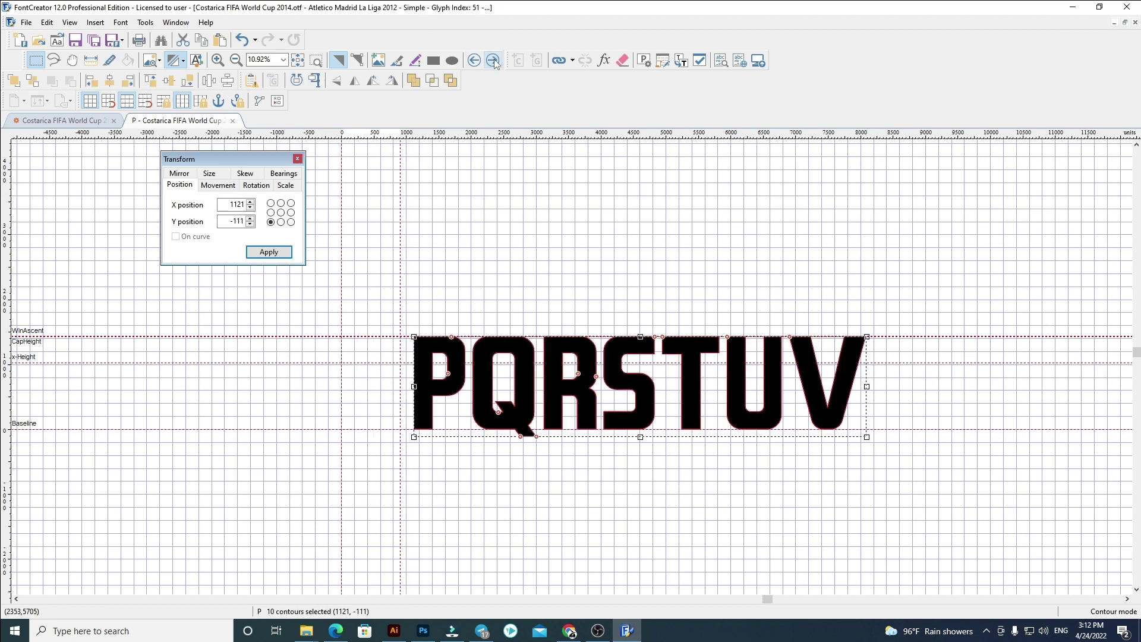
pyautogui.doubleClick(236, 205)
pyautogui.write('60')
pyautogui.press('Return')
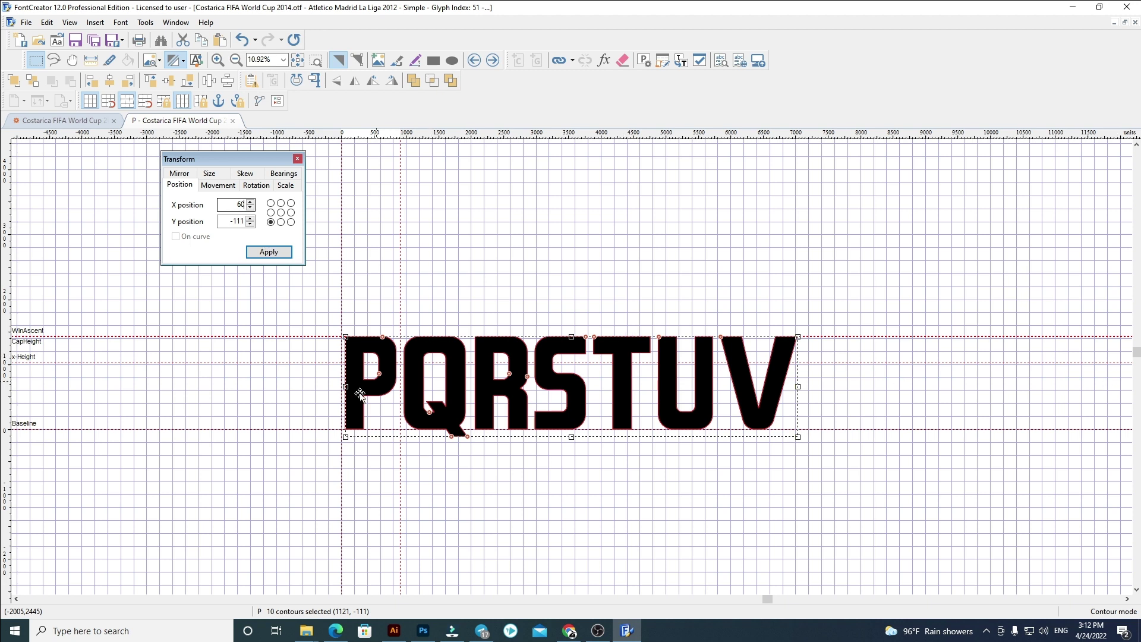
pyautogui.keyDown('shift'); pyautogui.click(359, 394); pyautogui.keyUp('shift')
pyautogui.hotkey('ctrl', 'x')
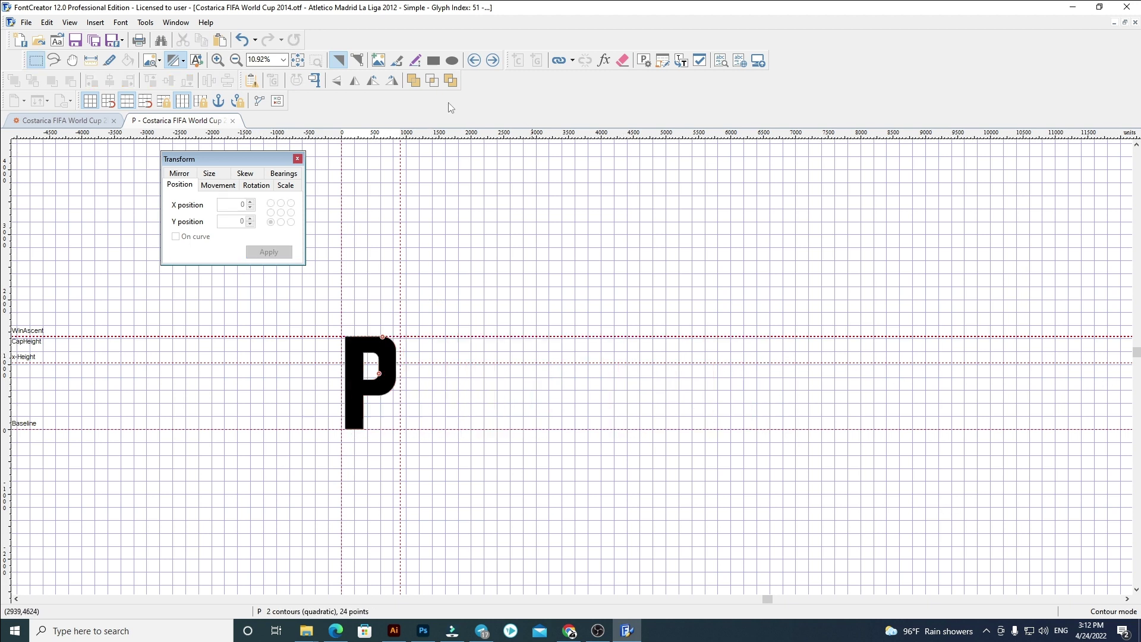
# Replace the Q glyph's old contours with the cut letters Q through V and set their X position to 60
pyautogui.click(493, 60)
pyautogui.hotkey('ctrl', 'a')
pyautogui.press('Delete')
pyautogui.hotkey('ctrl', 'v')
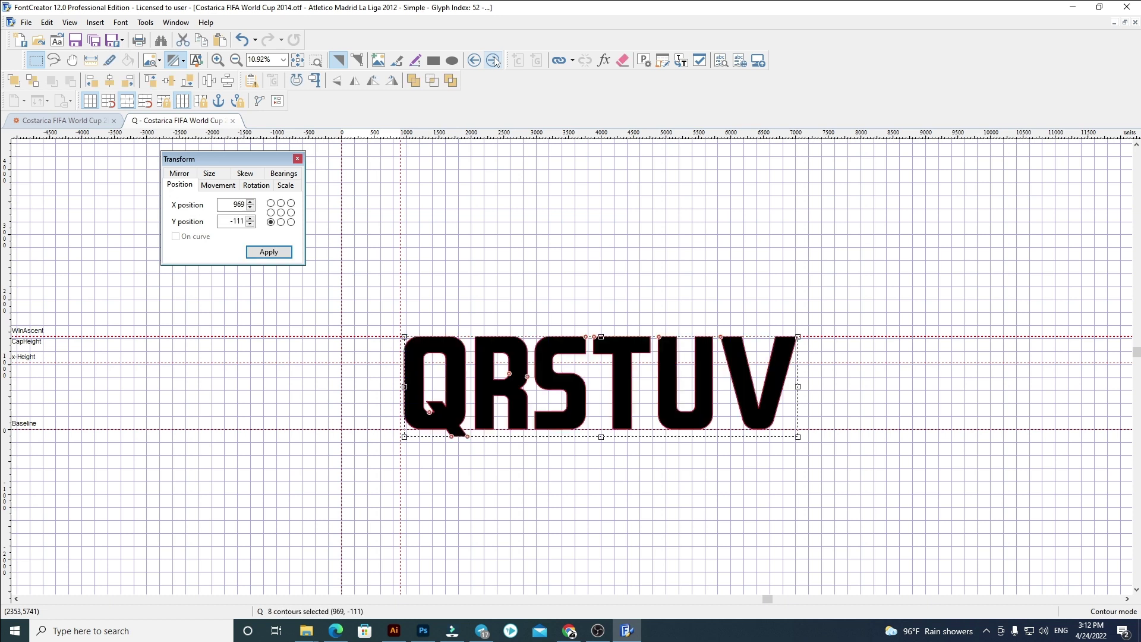
pyautogui.write('60')
pyautogui.press('Return')
pyautogui.click(696, 247)
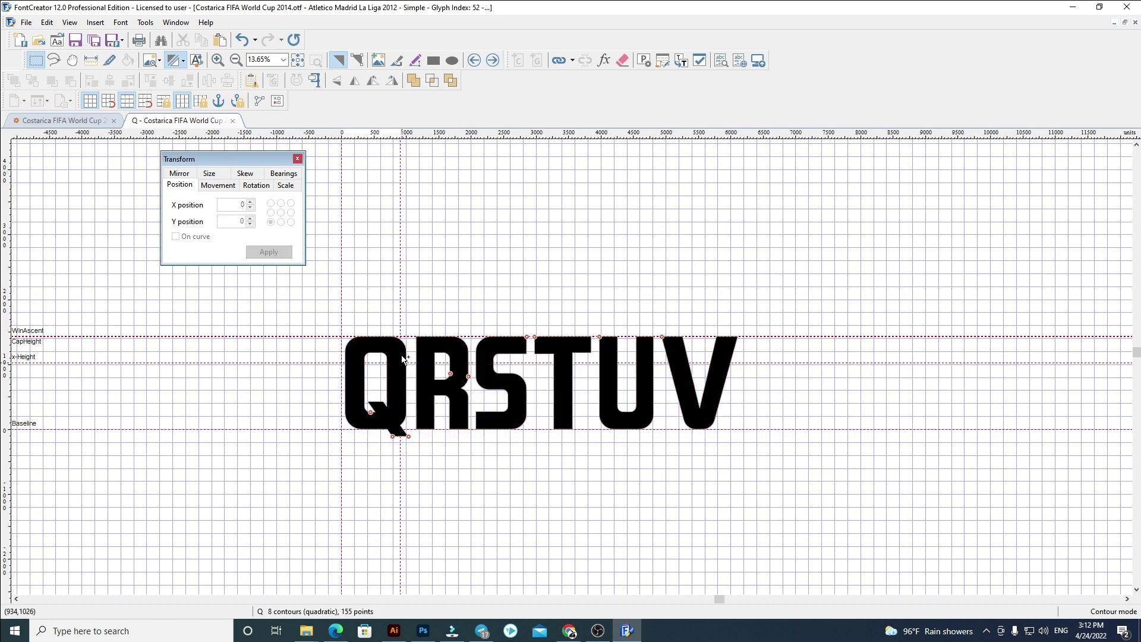
# Widen the Q glyph's advance width to about 1030 units and cut the letters R through V out of it
pyautogui.scroll(2, 395, 296)
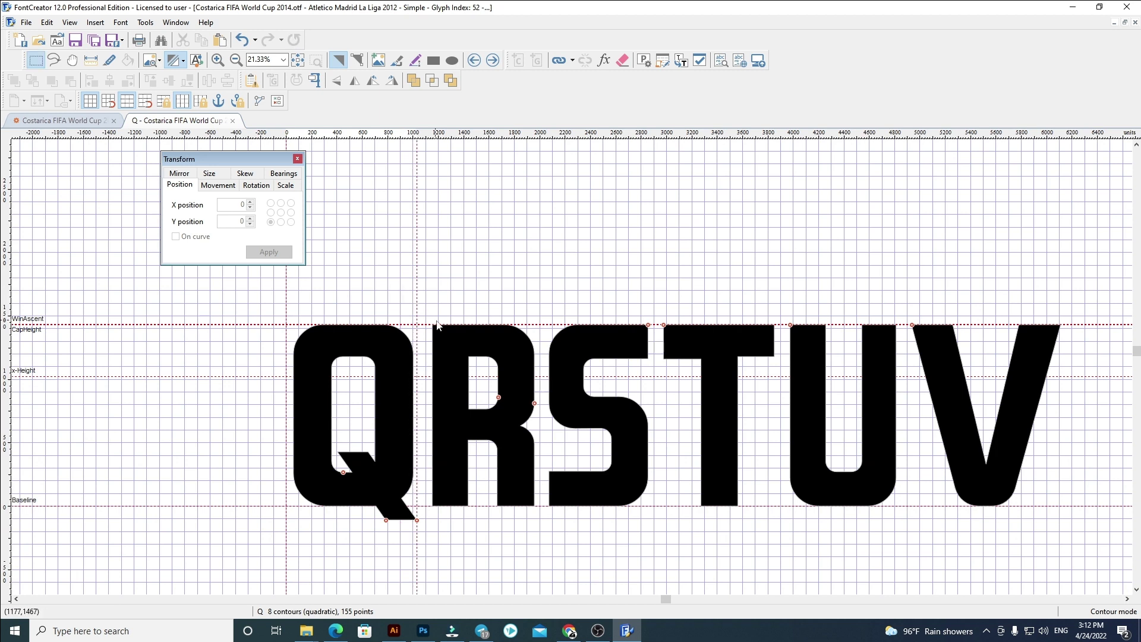
pyautogui.scroll(-2, 345, 312)
pyautogui.moveTo(380, 267); pyautogui.dragTo(1019, 522)
pyautogui.press('Delete')
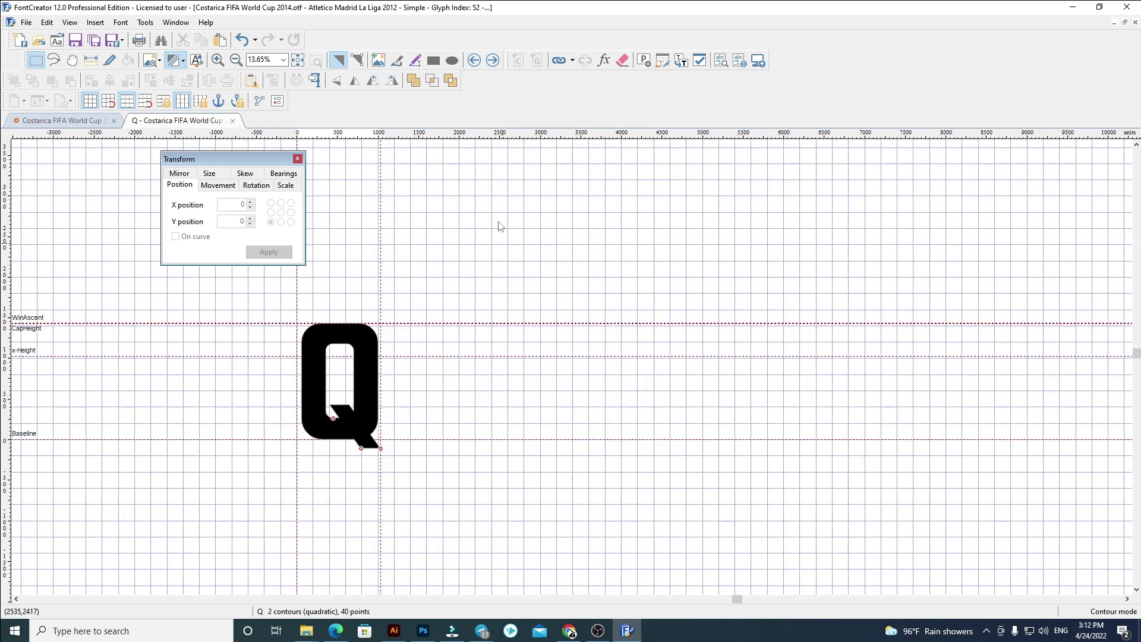
# Replace the R glyph's old contours with the cut letters R through V and set their X position to 60
pyautogui.click(485, 61)
pyautogui.hotkey('ctrl', 'a')
pyautogui.hotkey('ctrl', 'v')
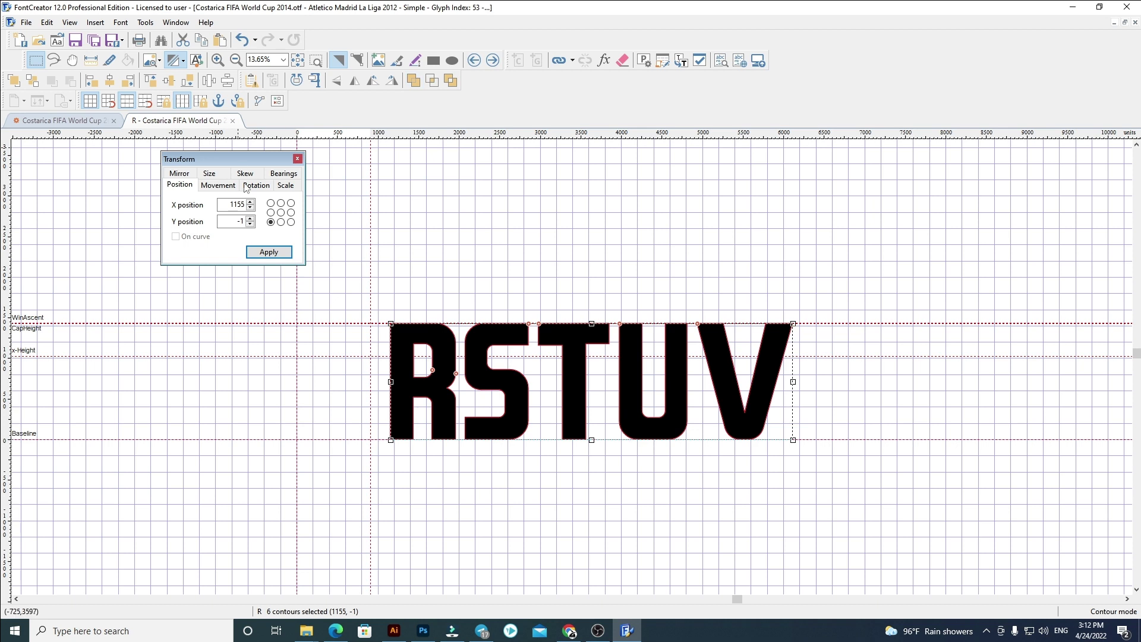
pyautogui.press('Return')
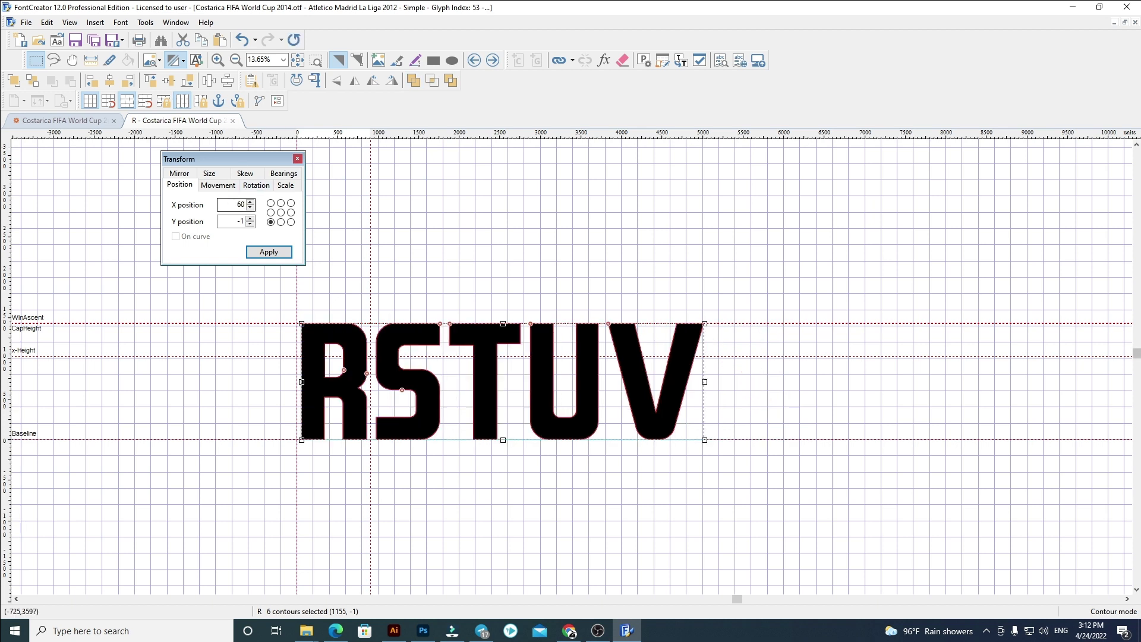
# Cut the letters S through V out of the R glyph, leaving only the R
pyautogui.scroll(2, 1047, 420)
pyautogui.scroll(-2, 750, 520)
pyautogui.moveTo(866, 493); pyautogui.dragTo(369, 315)
pyautogui.press('Delete')
pyautogui.scroll(2, 323, 337)
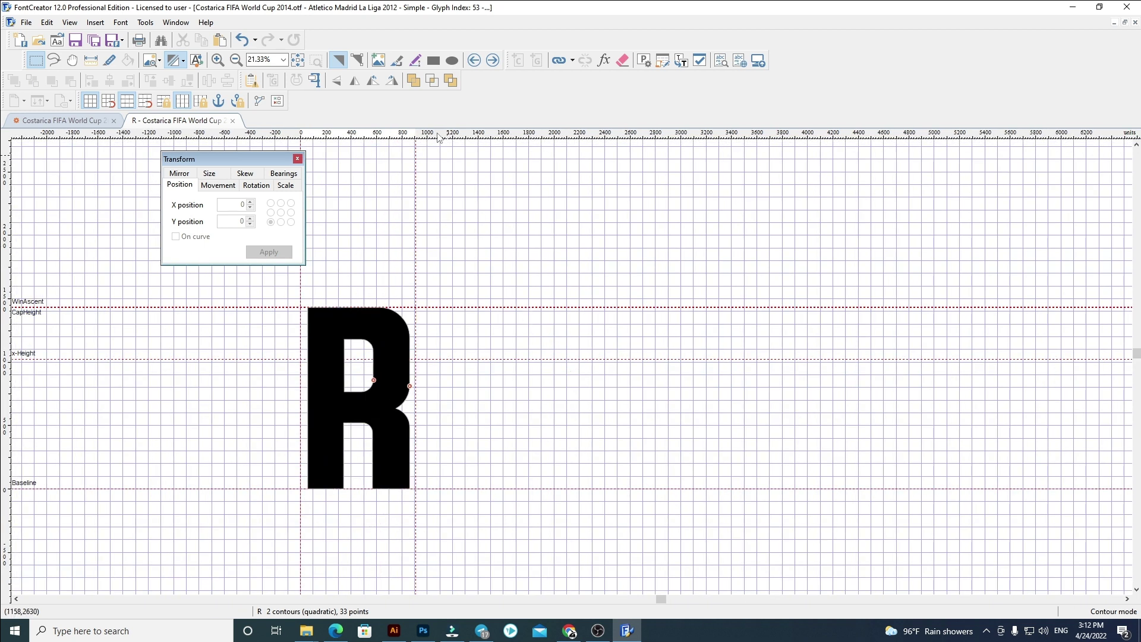
# Replace the S glyph's old contours with the cut letters S through V and set their X position to 60
pyautogui.click(493, 60)
pyautogui.hotkey('ctrl', 'a')
pyautogui.press('Delete')
pyautogui.hotkey('ctrl', 'v')
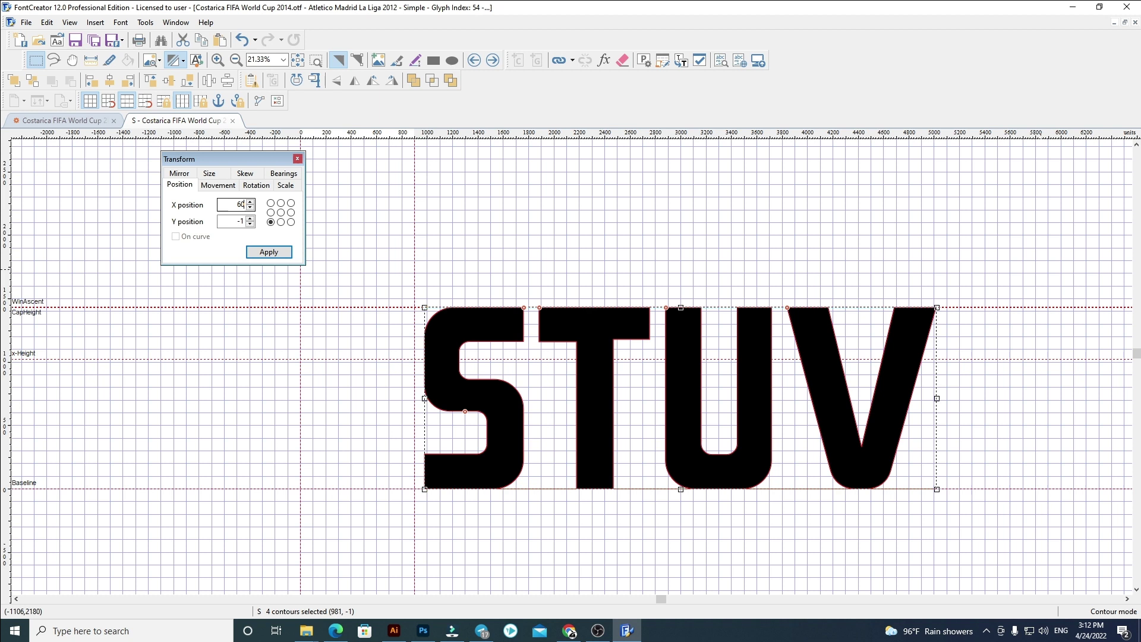
pyautogui.press('Return')
# Narrow the S glyph's advance width to about 870 units and cut the letters T through V out of it
pyautogui.click(943, 282)
pyautogui.moveTo(416, 273); pyautogui.dragTo(916, 556)
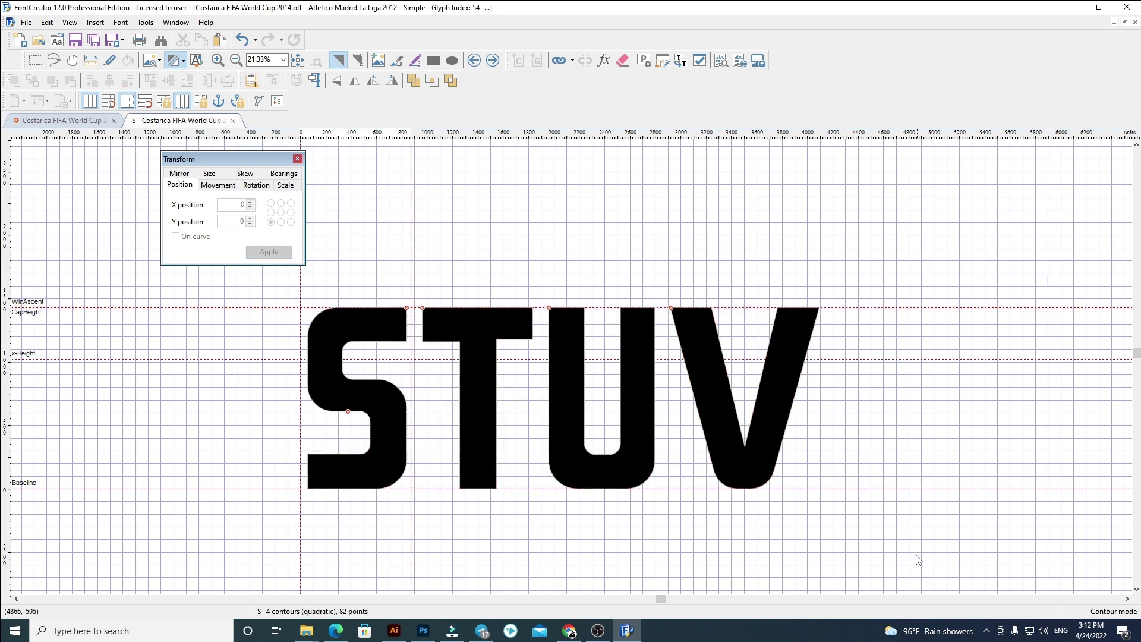
pyautogui.press('Delete')
# Replace the T glyph's old contours with the cut letters T through V and set their X position to 60
pyautogui.click(493, 61)
pyautogui.hotkey('ctrl', 'a')
pyautogui.press('Delete')
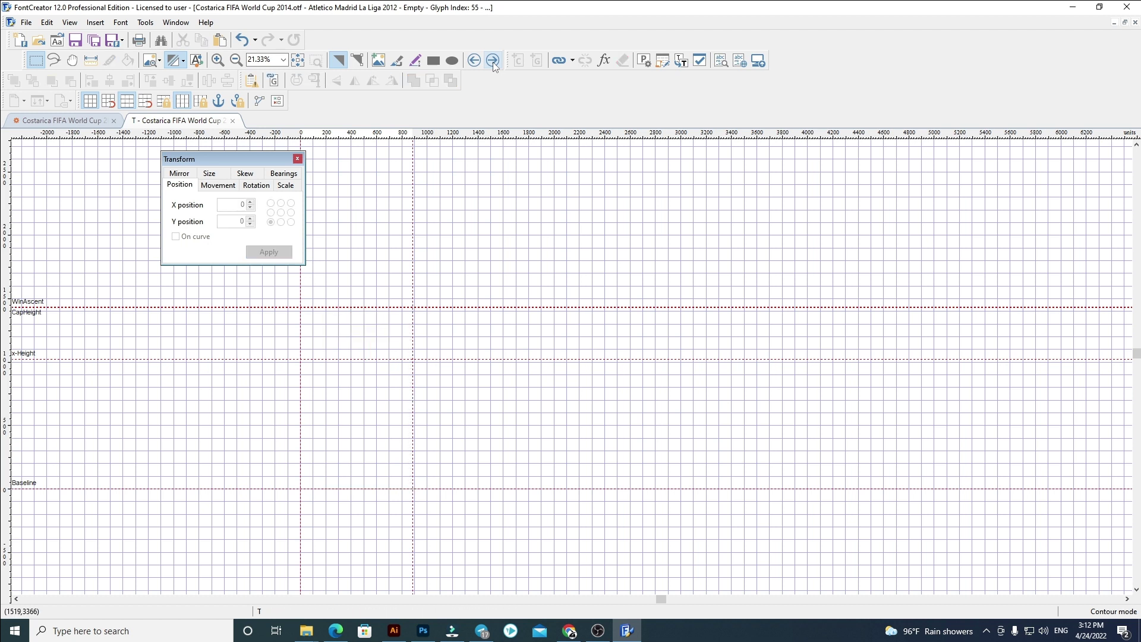
pyautogui.hotkey('ctrl', 'v')
pyautogui.write('6')
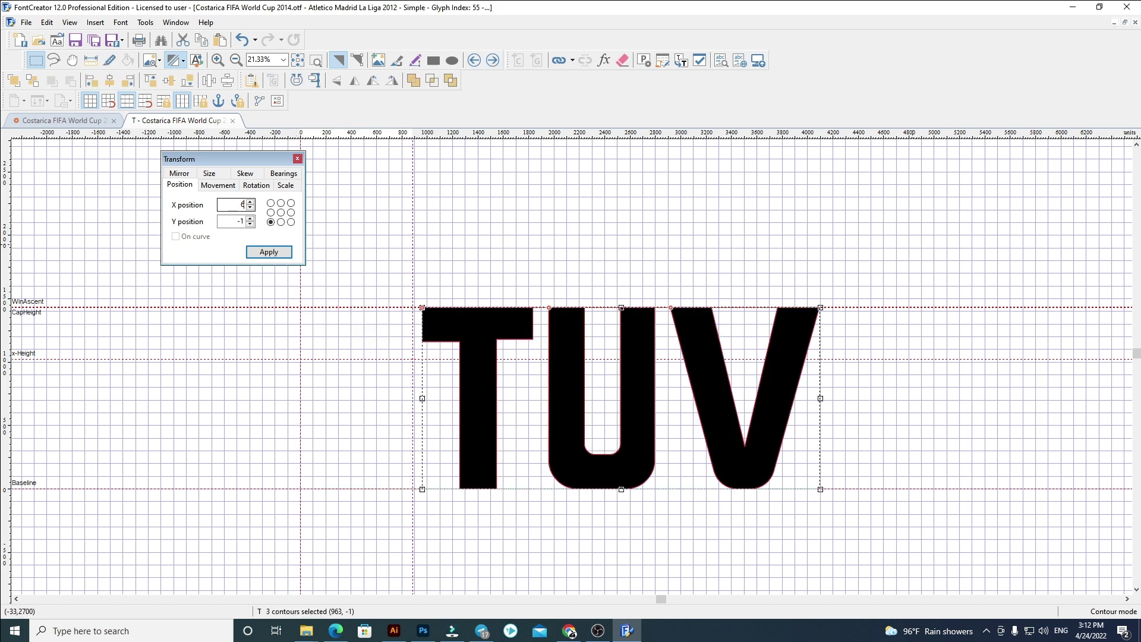
pyautogui.write('0')
# Widen the T glyph's advance width to about 970 units and cut the letters U and V out of it
pyautogui.click(424, 285)
pyautogui.moveTo(413, 278); pyautogui.dragTo(423, 276)
pyautogui.moveTo(395, 193); pyautogui.dragTo(855, 552)
pyautogui.press('Delete')
# Replace the U glyph's old contours with the cut letters U and V and set their X position to 60
pyautogui.click(494, 61)
pyautogui.hotkey('ctrl', 'a')
pyautogui.press('Delete')
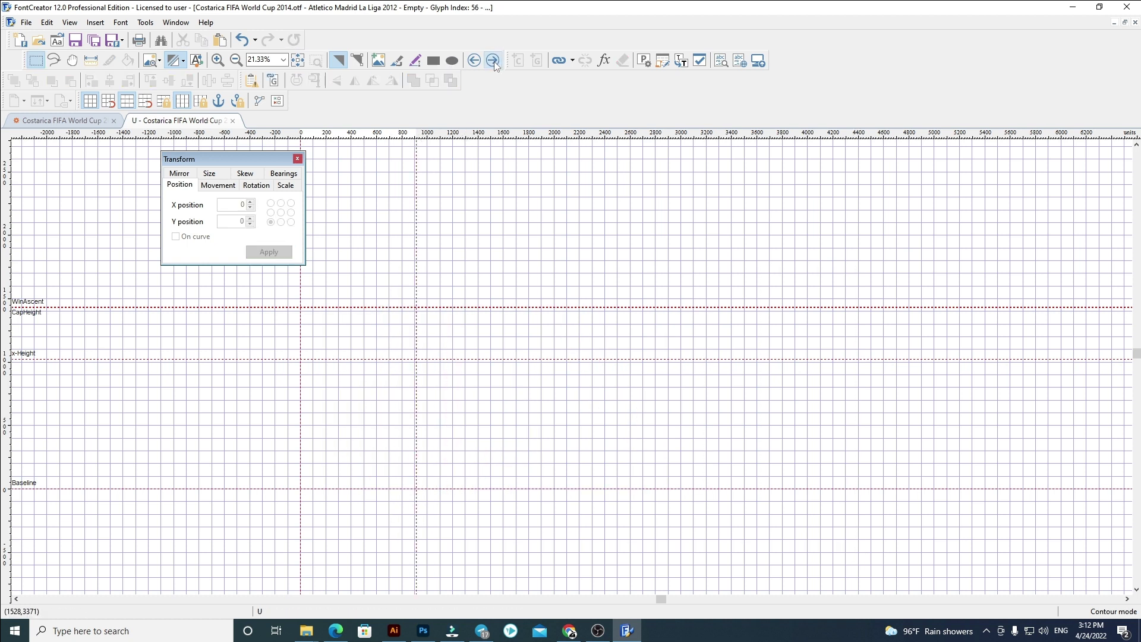
pyautogui.hotkey('ctrl', 'v')
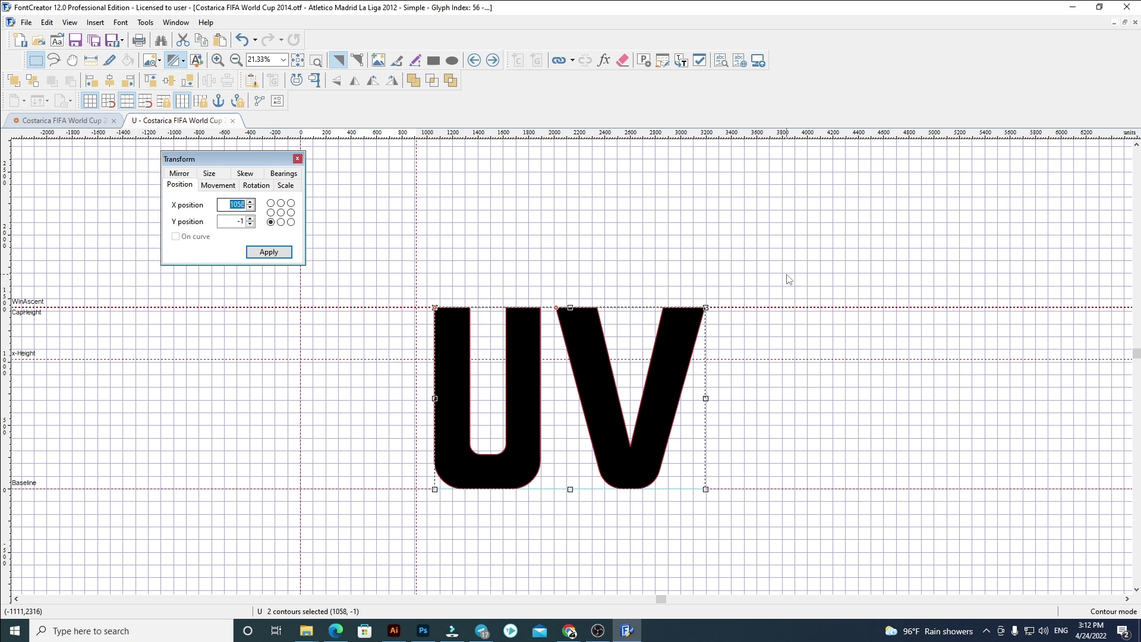
pyautogui.press('Return')
# Cut the letter V out of the U glyph, leaving only the U
pyautogui.click(723, 435)
pyautogui.moveTo(726, 543); pyautogui.dragTo(394, 308)
pyautogui.hotkey('ctrl', 'x')
# Replace the V glyph's old contour with the cut V at X position 60 and widen its advance width to about 1230 units
pyautogui.click(493, 60)
pyautogui.hotkey('ctrl', 'a')
pyautogui.press('Delete')
pyautogui.hotkey('ctrl', 'v')
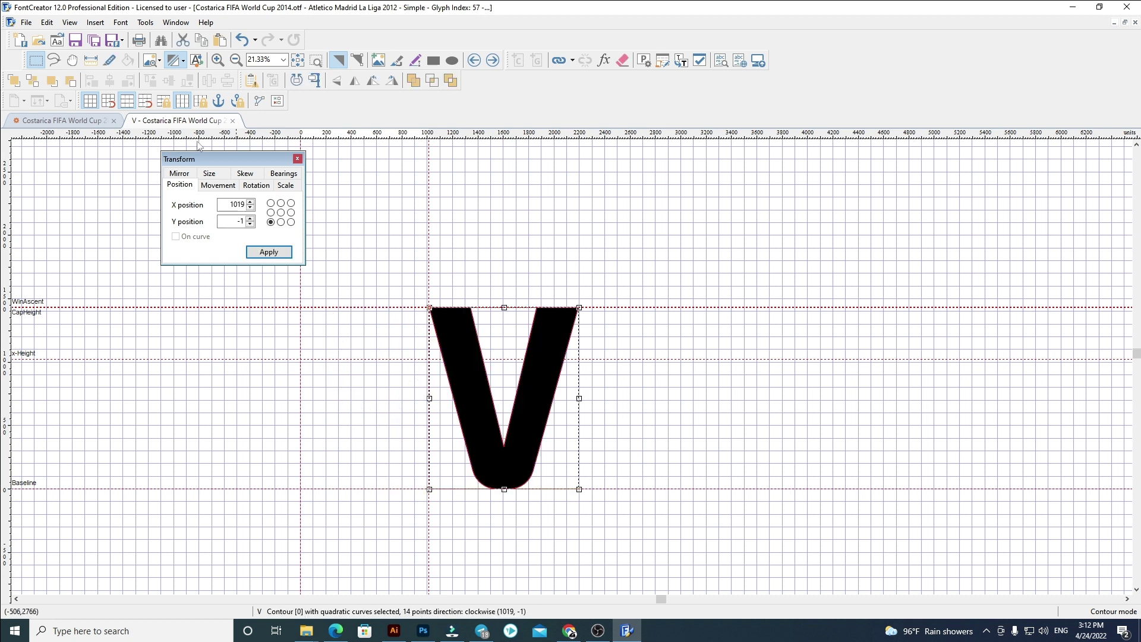
pyautogui.press('Return')
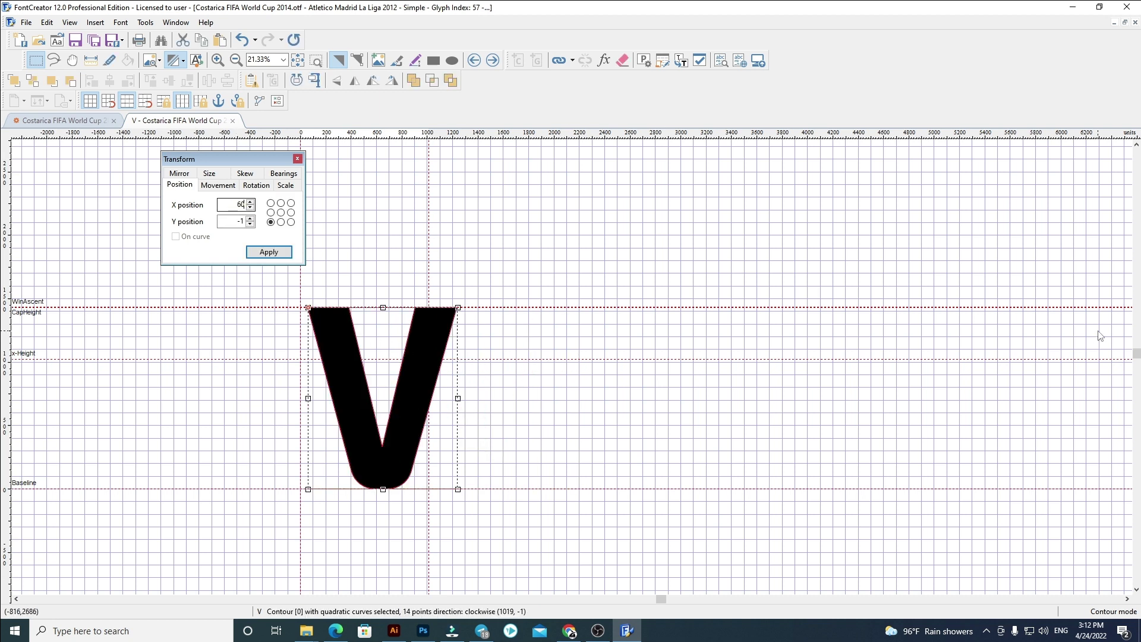
pyautogui.click(963, 392)
pyautogui.scroll(2, 428, 296)
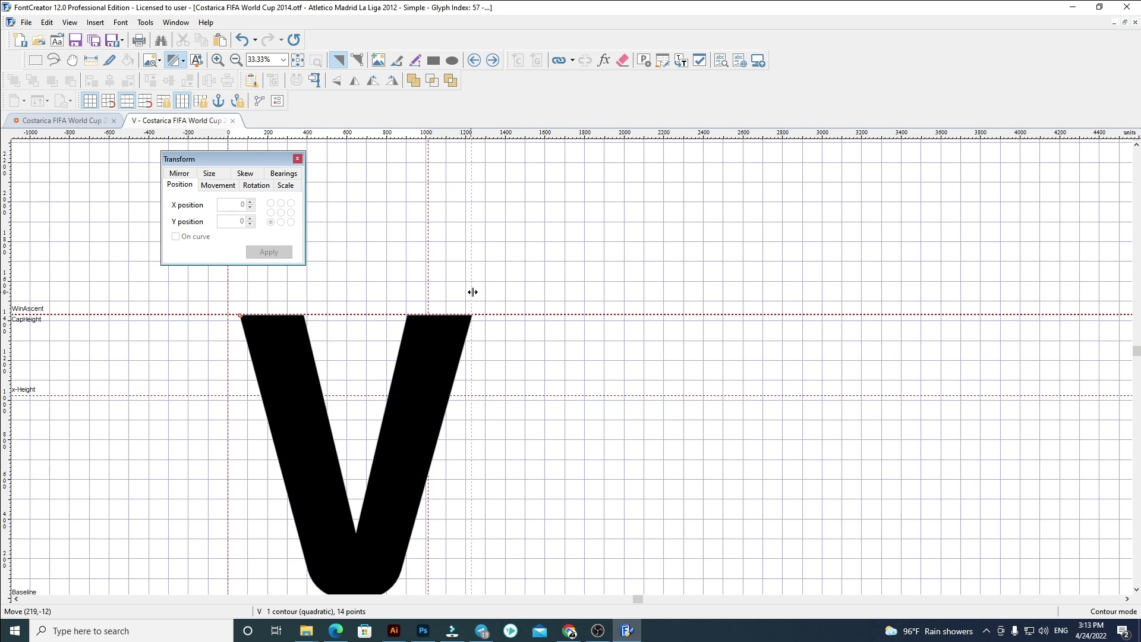
# Delete the old contours from the W glyph
pyautogui.click(492, 60)
pyautogui.hotkey('ctrl', 'a')
pyautogui.press('Delete')
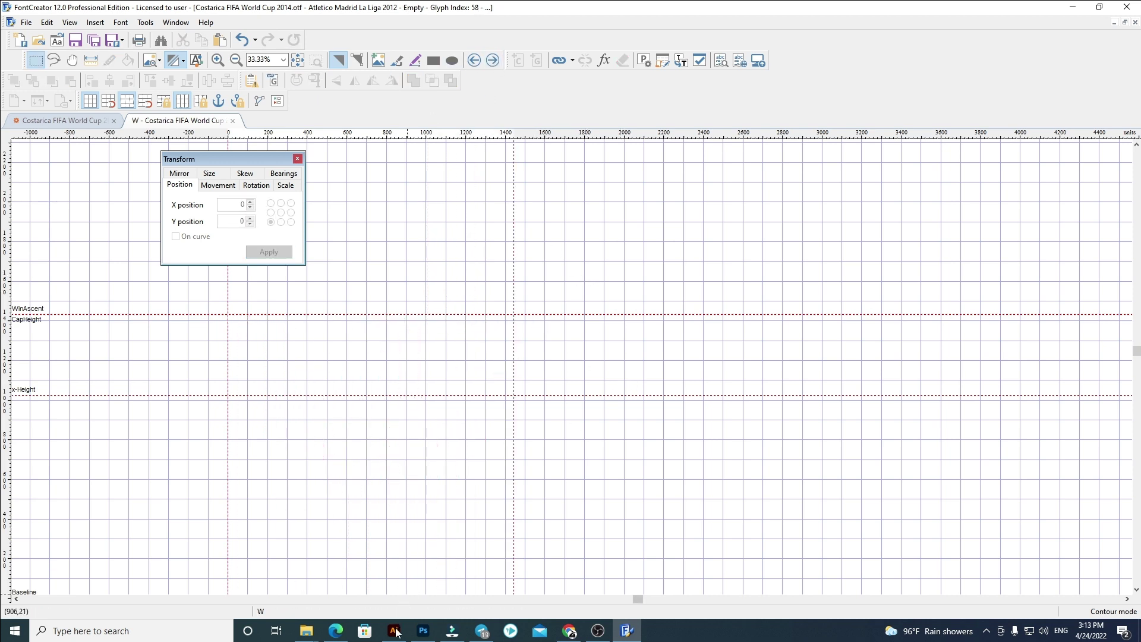
# Switch to Illustrator and copy the letters W through Z from the alphabet row, keeping them in the artwork
pyautogui.hotkey('alt', 'Tab')
pyautogui.hscroll(10, 802, 446)
pyautogui.moveTo(820, 482); pyautogui.dragTo(350, 274)
pyautogui.moveTo(778, 474); pyautogui.dragTo(408, 256)
pyautogui.moveTo(1000, 529); pyautogui.dragTo(446, 306)
pyautogui.press('Delete')
pyautogui.hotkey('ctrl', 'z')
pyautogui.press('v')
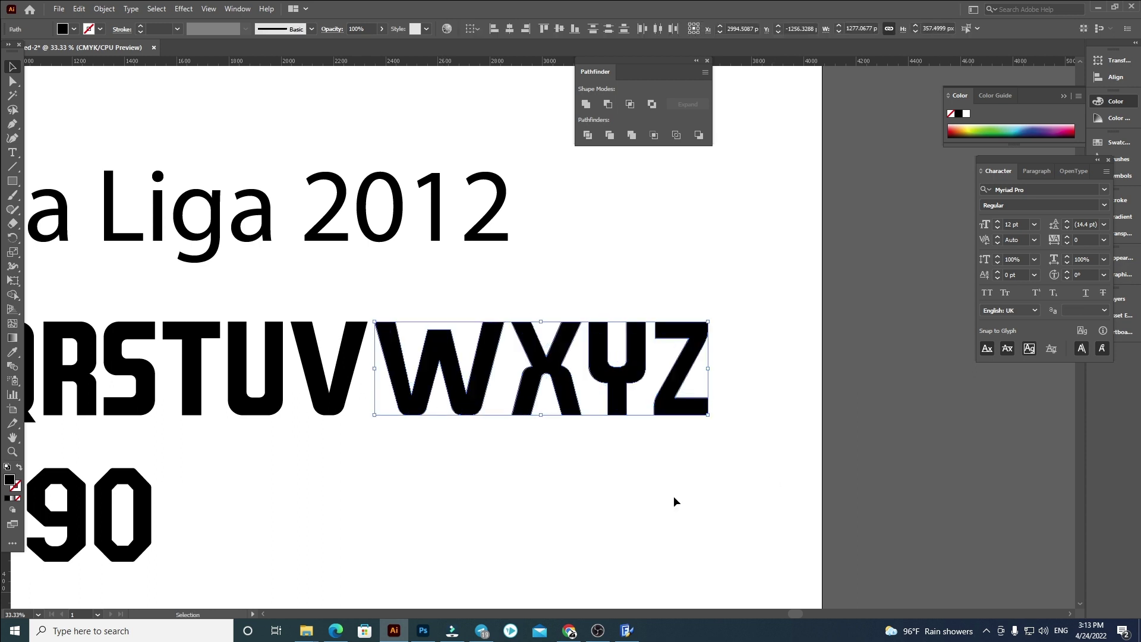
pyautogui.click(674, 500)
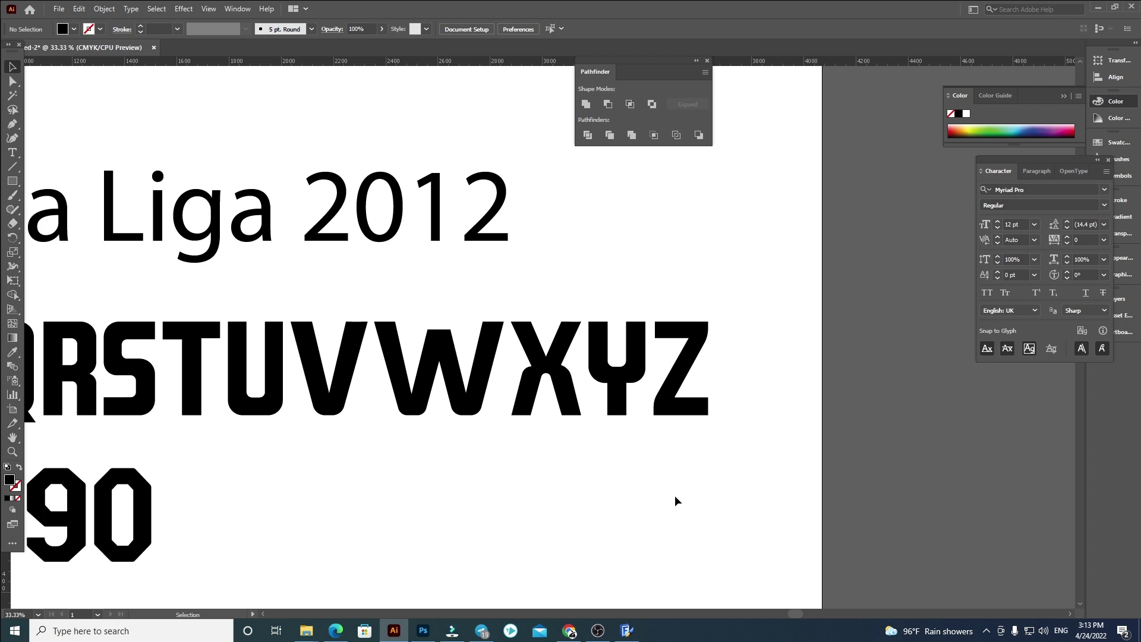
# Return to FontCreator and paste the letters W through Z into the W glyph at X position 60 and Y position 0
pyautogui.click(626, 630)
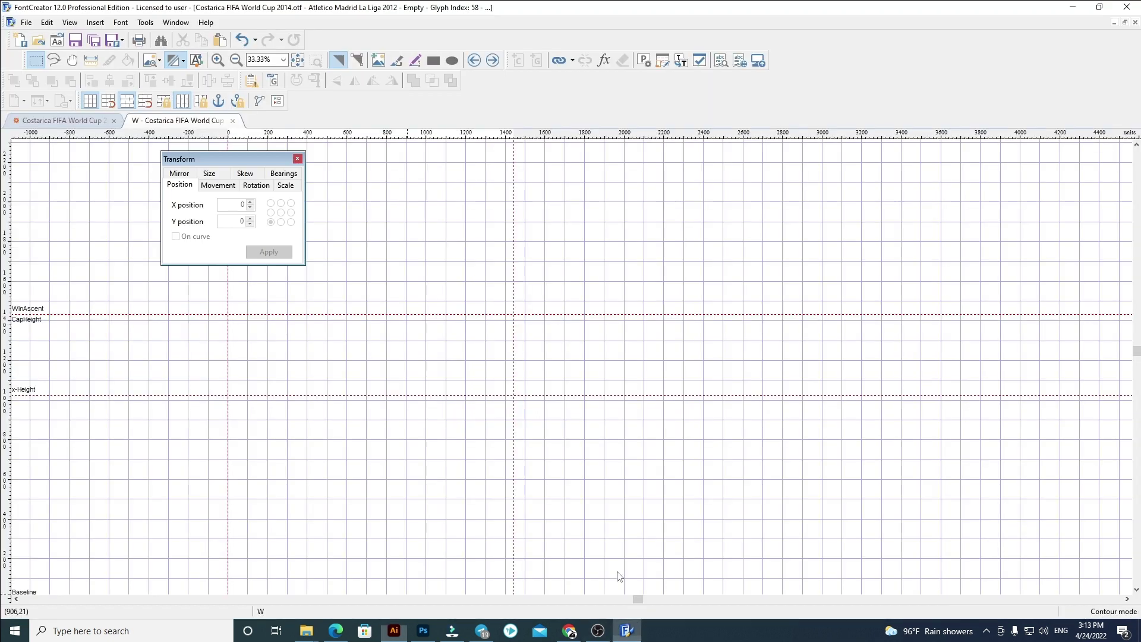
pyautogui.hotkey('ctrl', 'v')
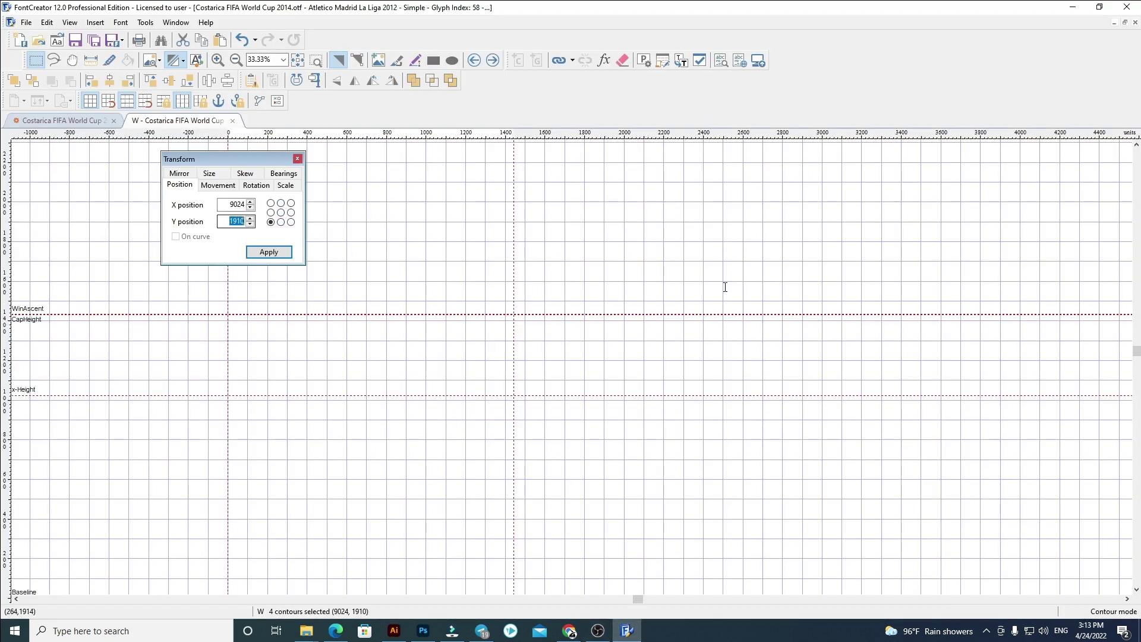
pyautogui.hotkey('shift', 'Tab')
pyautogui.press('Return')
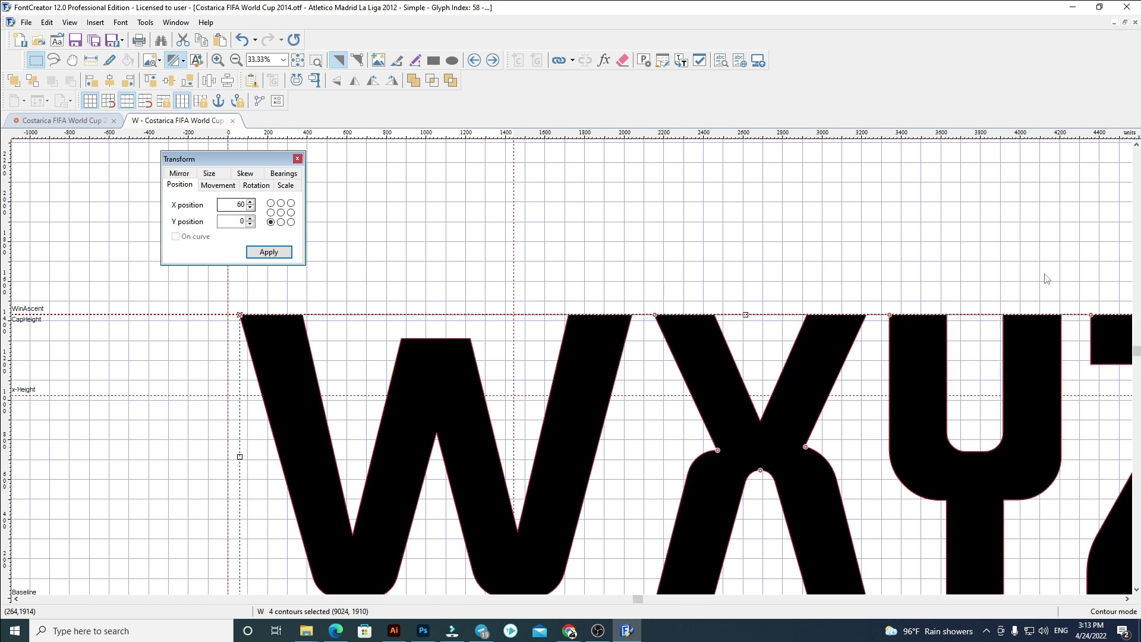
# Widen the W glyph's advance width to about 2070 units and cut the letters X through Z out of it
pyautogui.click(656, 284)
pyautogui.moveTo(513, 287); pyautogui.dragTo(637, 284)
pyautogui.scroll(-3, 462, 323)
pyautogui.moveTo(495, 271); pyautogui.dragTo(1008, 486)
pyautogui.press('Delete')
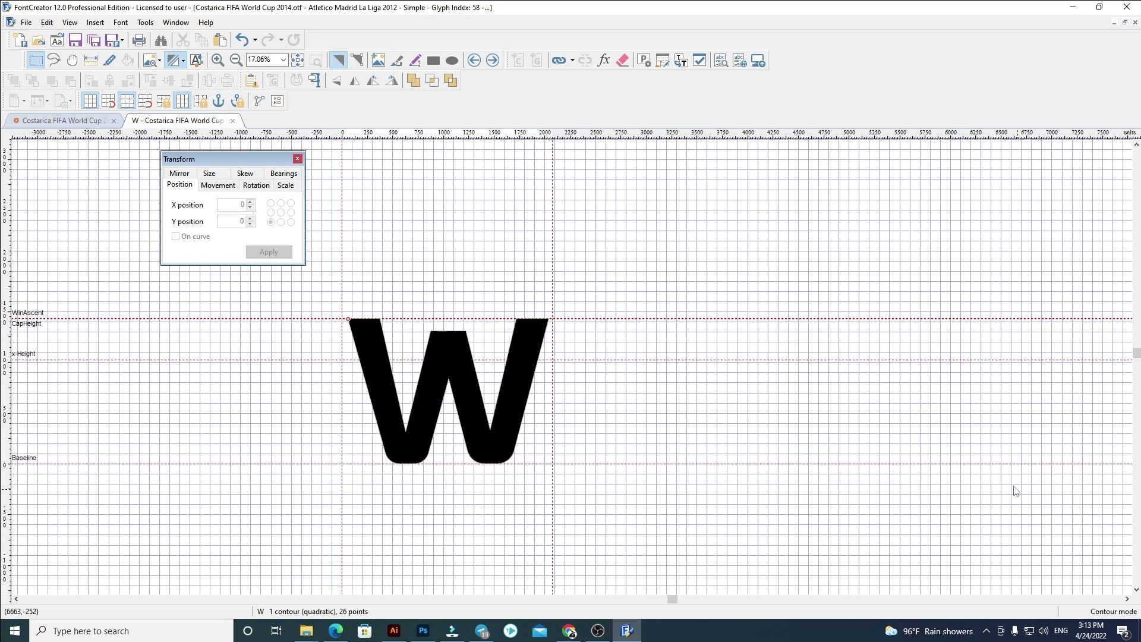
# Replace the X glyph's old contours with the cut letters X through Z and set their X position to 60
pyautogui.click(493, 60)
pyautogui.hotkey('ctrl', 'a')
pyautogui.press('Delete')
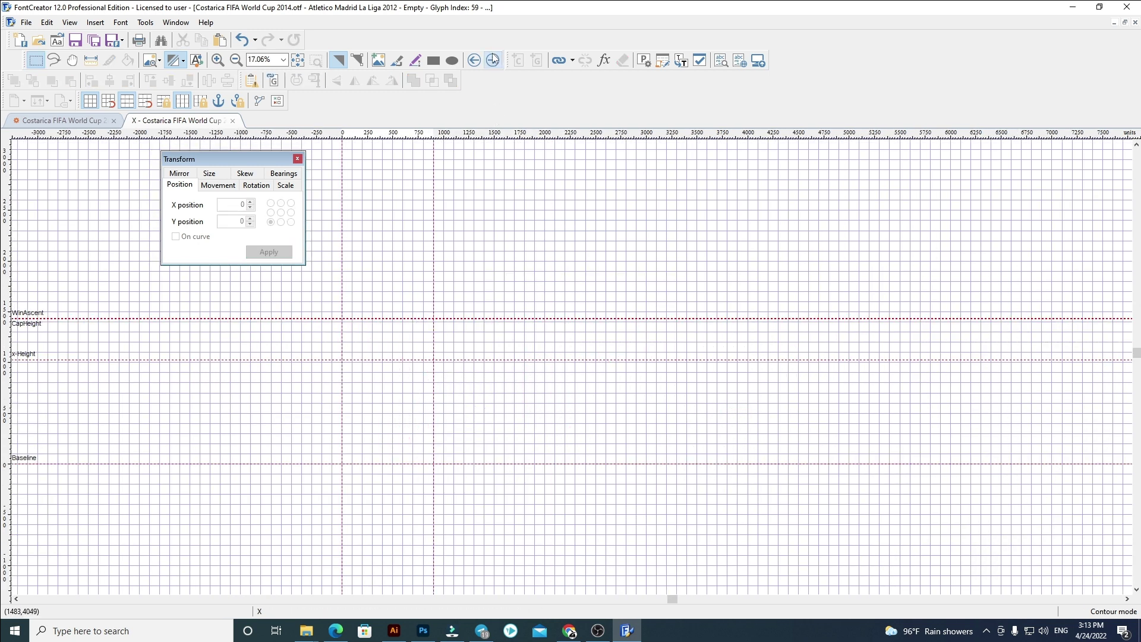
pyautogui.hotkey('ctrl', 'v')
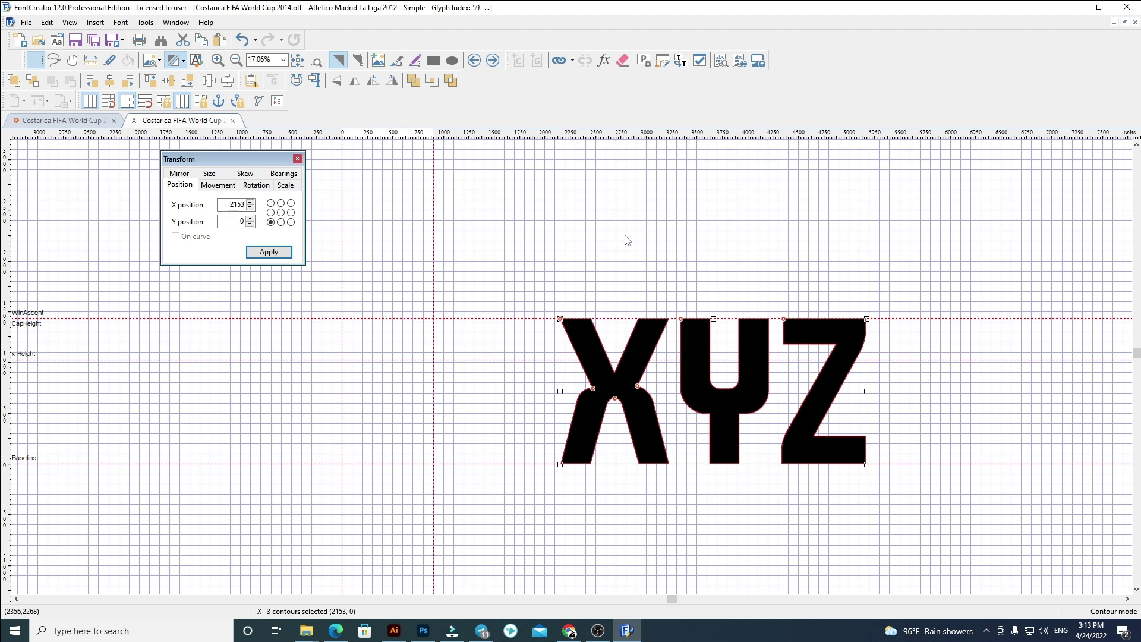
pyautogui.scroll(-5, 671, 231)
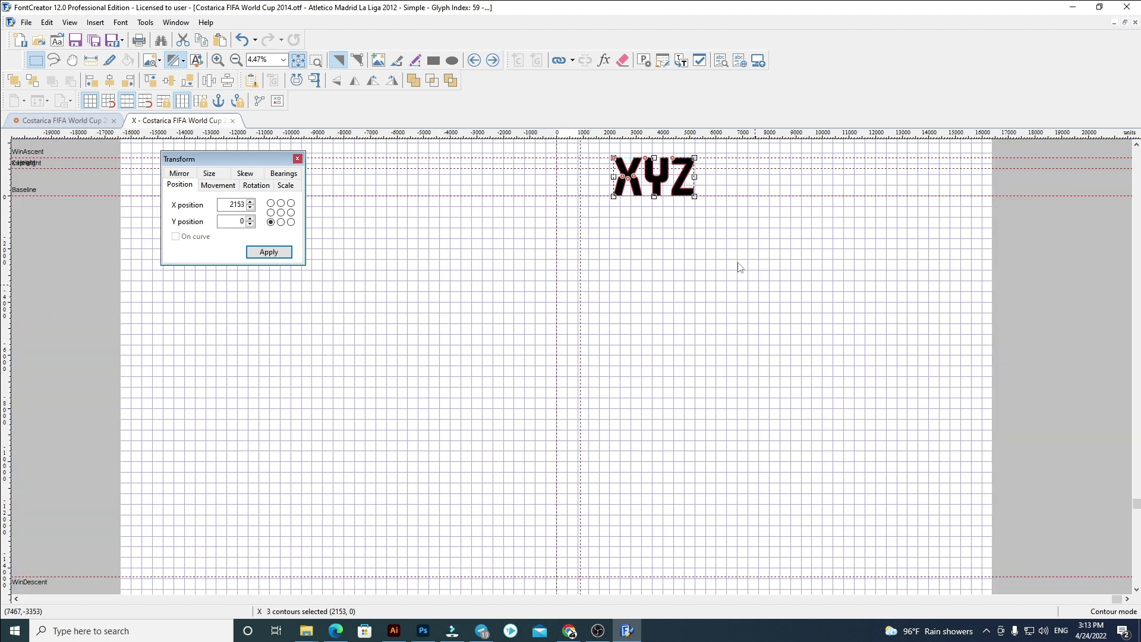
pyautogui.scroll(3, 641, 181)
pyautogui.scroll(2, 642, 181)
pyautogui.moveTo(685, 481); pyautogui.dragTo(560, 594)
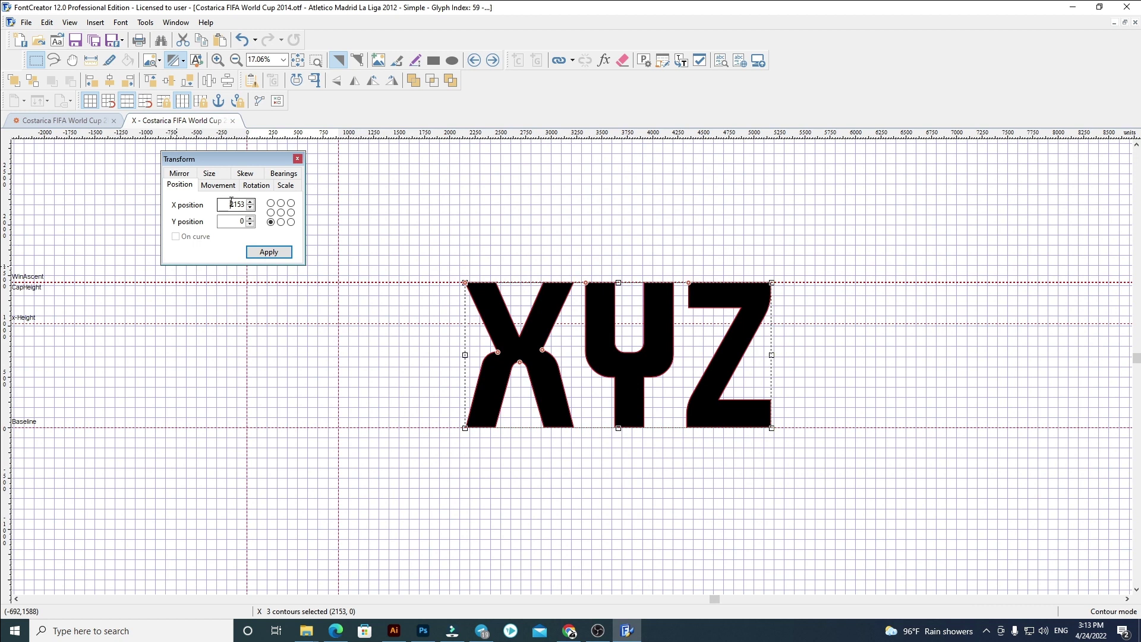
pyautogui.press('Return')
# Widen the X glyph's advance width to about 1170 units and cut the letters Y and Z out of it
pyautogui.click(349, 276)
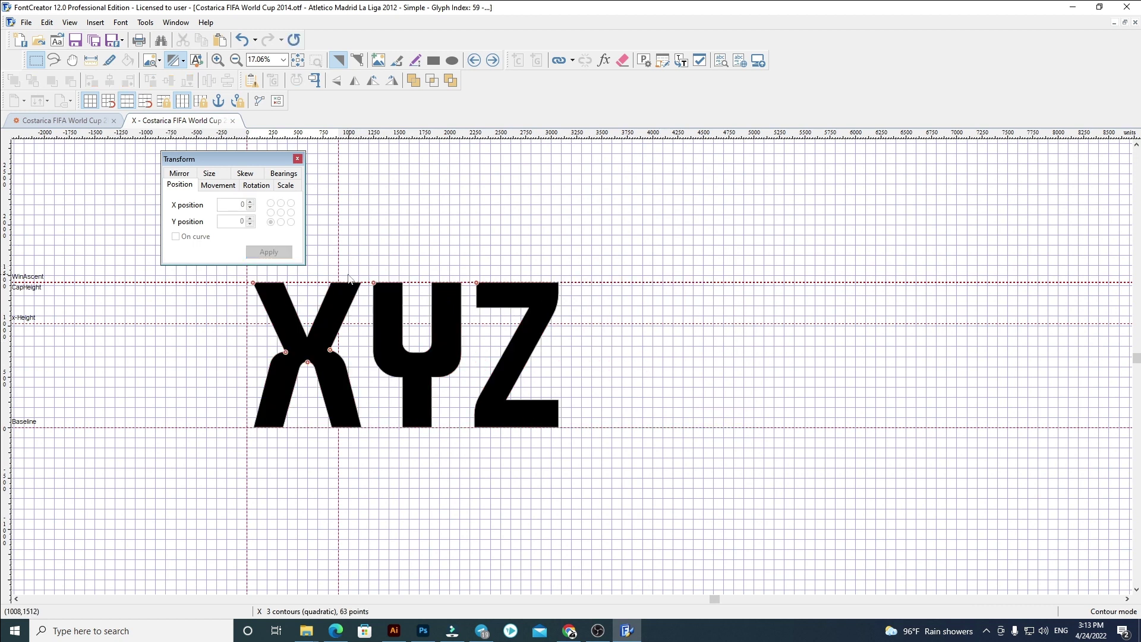
pyautogui.moveTo(339, 263); pyautogui.dragTo(781, 435)
pyautogui.press('Delete')
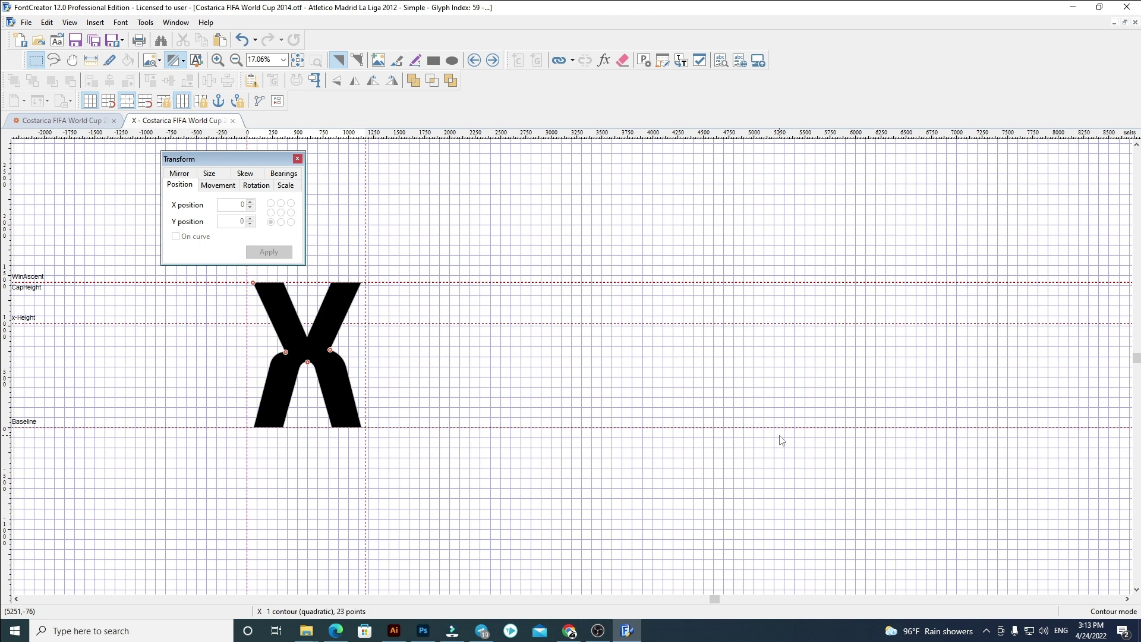
# Replace the Y glyph's old contour with the cut letters Y and Z and set their X position to 60
pyautogui.click(493, 60)
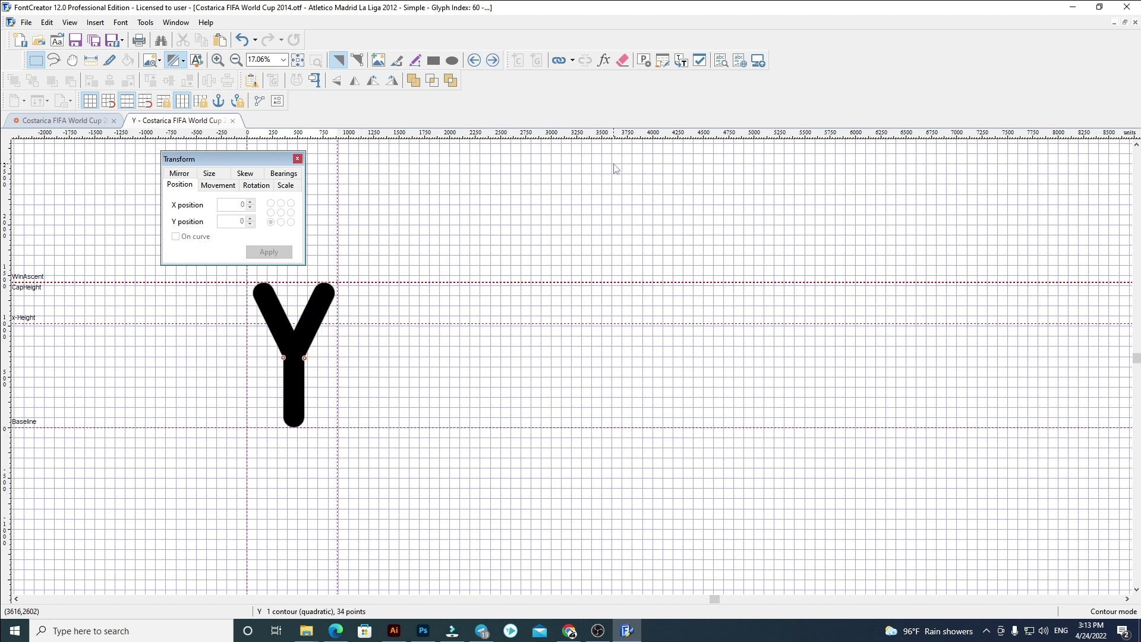
pyautogui.hotkey('ctrl', 'a')
pyautogui.press('Delete')
pyautogui.hotkey('ctrl', 'v')
pyautogui.doubleClick(232, 204)
pyautogui.press('Return')
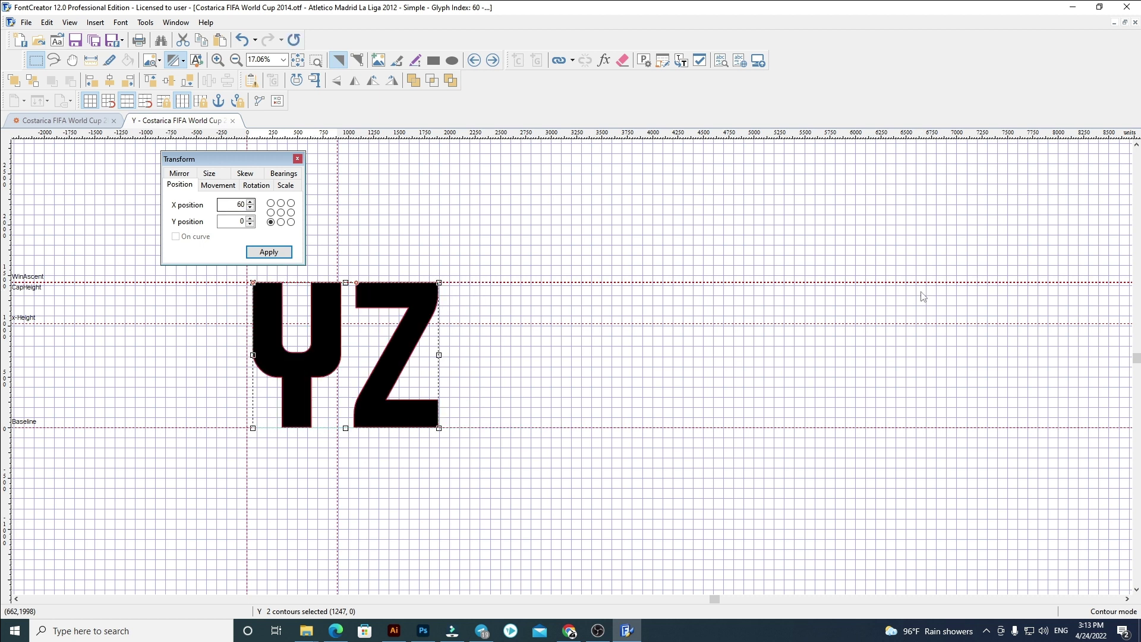
# Widen the Y glyph's advance width to about 950 units and cut the letter Z out of it
pyautogui.click(921, 296)
pyautogui.scroll(2, 313, 303)
pyautogui.scroll(2, 352, 251)
pyautogui.moveTo(355, 246); pyautogui.dragTo(684, 549)
pyautogui.scroll(-1, 366, 258)
pyautogui.press('Delete')
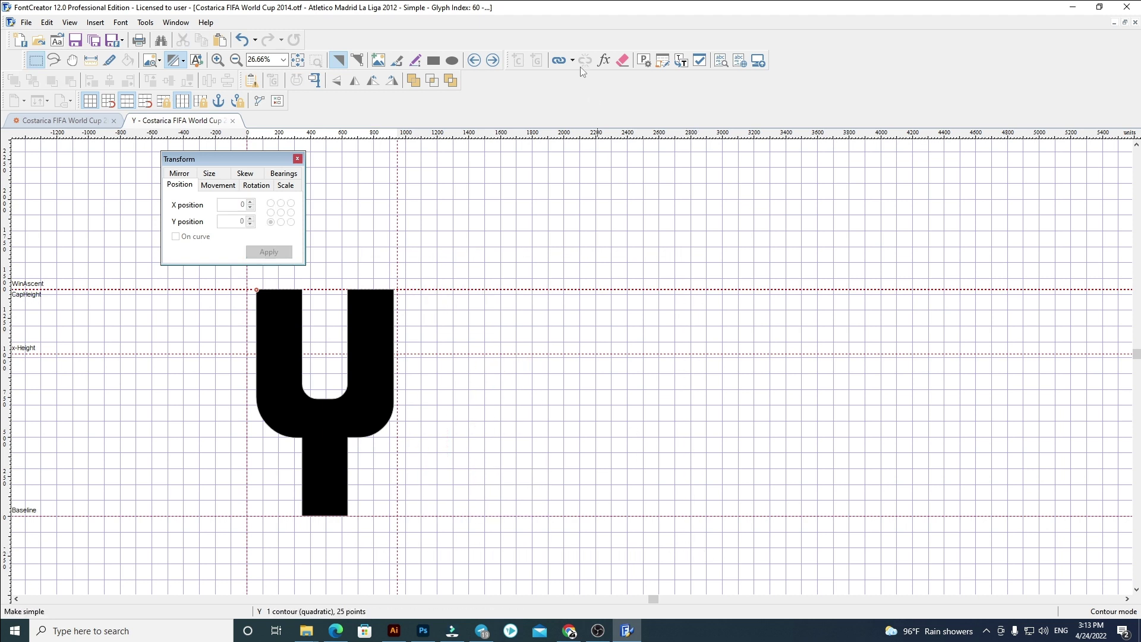
# Replace the Z glyph's old contour with the cut Z at X position 60 and slightly widen its advance width
pyautogui.click(496, 60)
pyautogui.hotkey('ctrl', 'a')
pyautogui.press('Delete')
pyautogui.hotkey('ctrl', 'v')
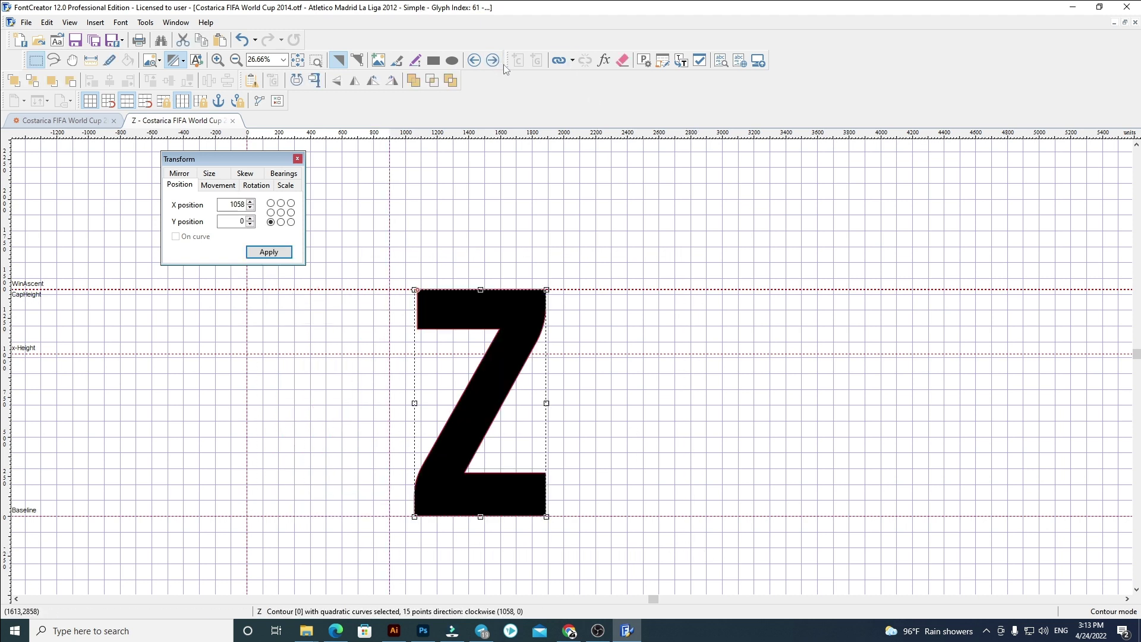
pyautogui.write('60')
pyautogui.press('Return')
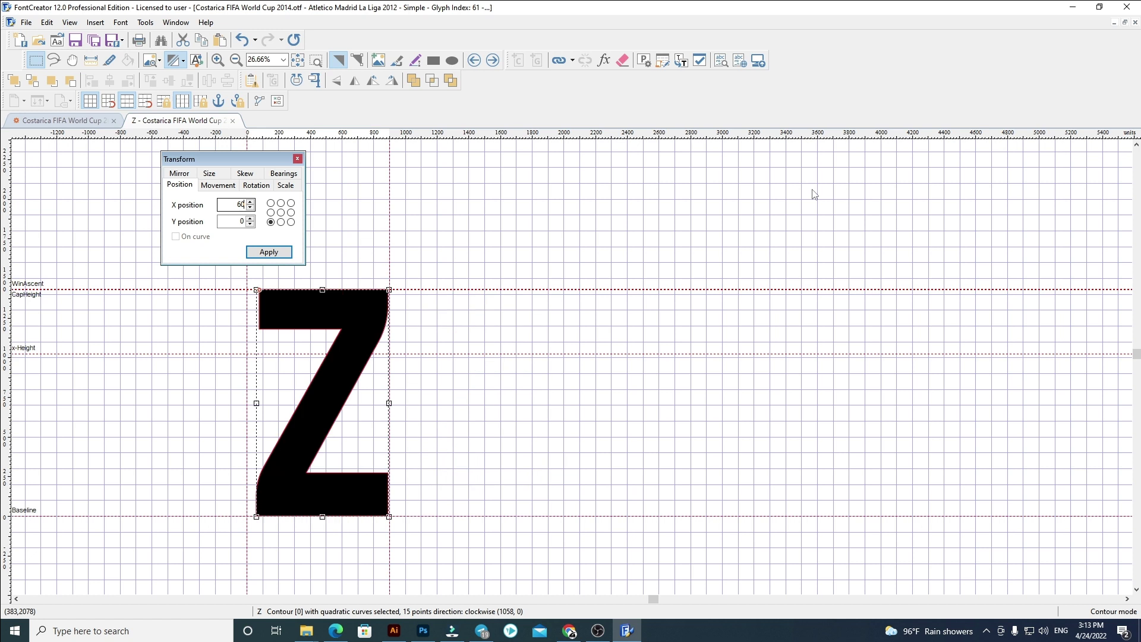
pyautogui.click(812, 190)
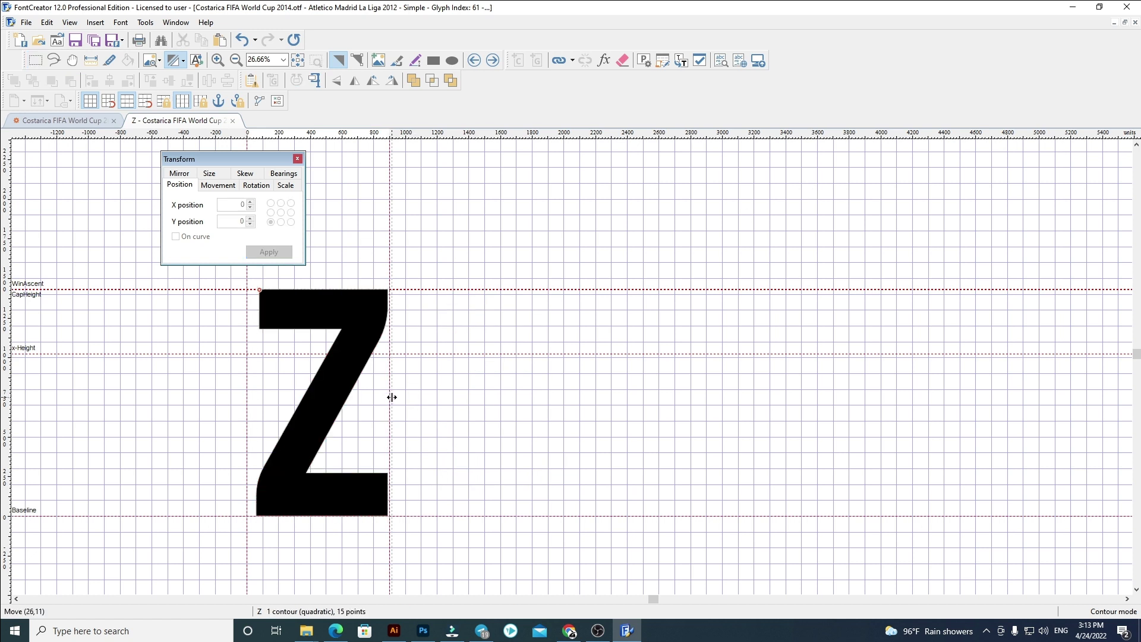
# Return to the glyph overview, open the zero glyph and delete its old contours
pyautogui.click(492, 60)
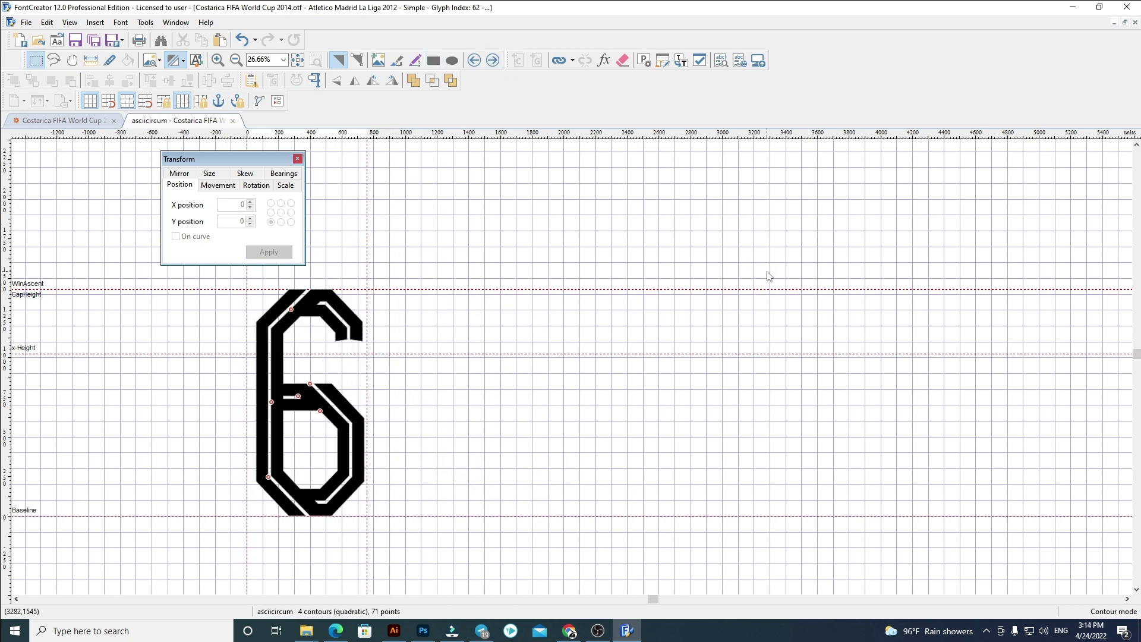
pyautogui.click(233, 121)
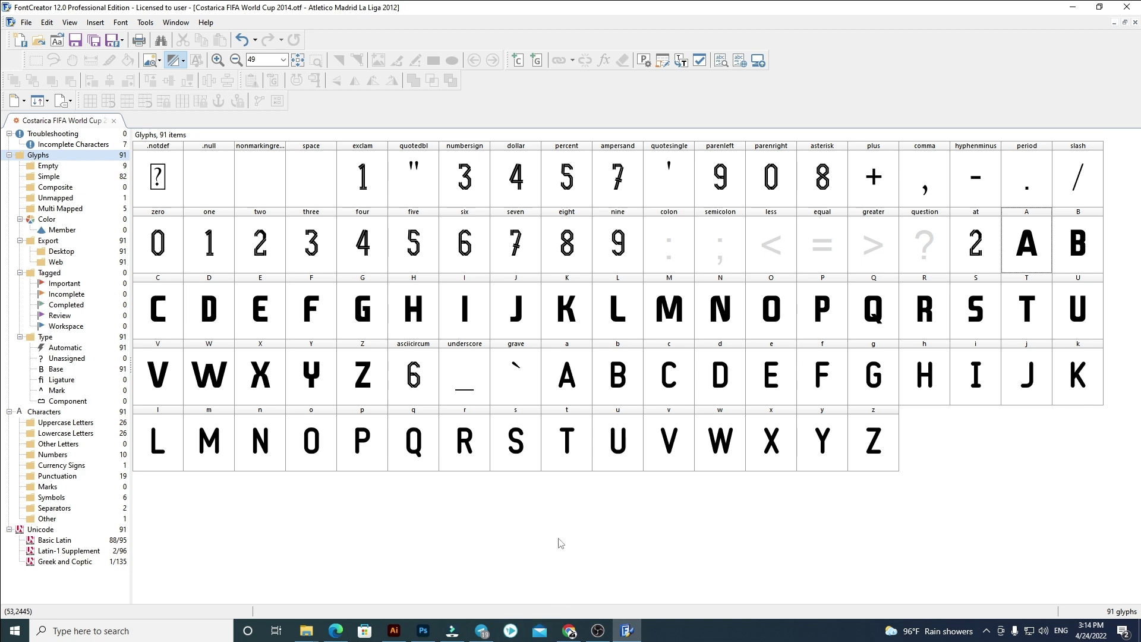
pyautogui.doubleClick(178, 247)
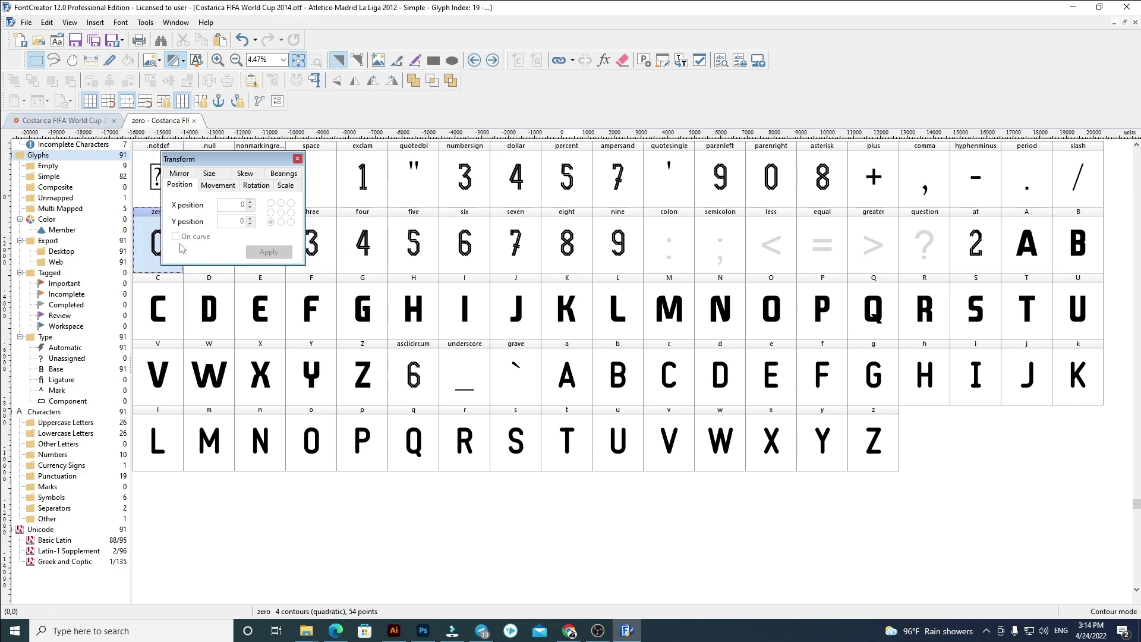
pyautogui.hotkey('ctrl', 'a')
pyautogui.press('Delete')
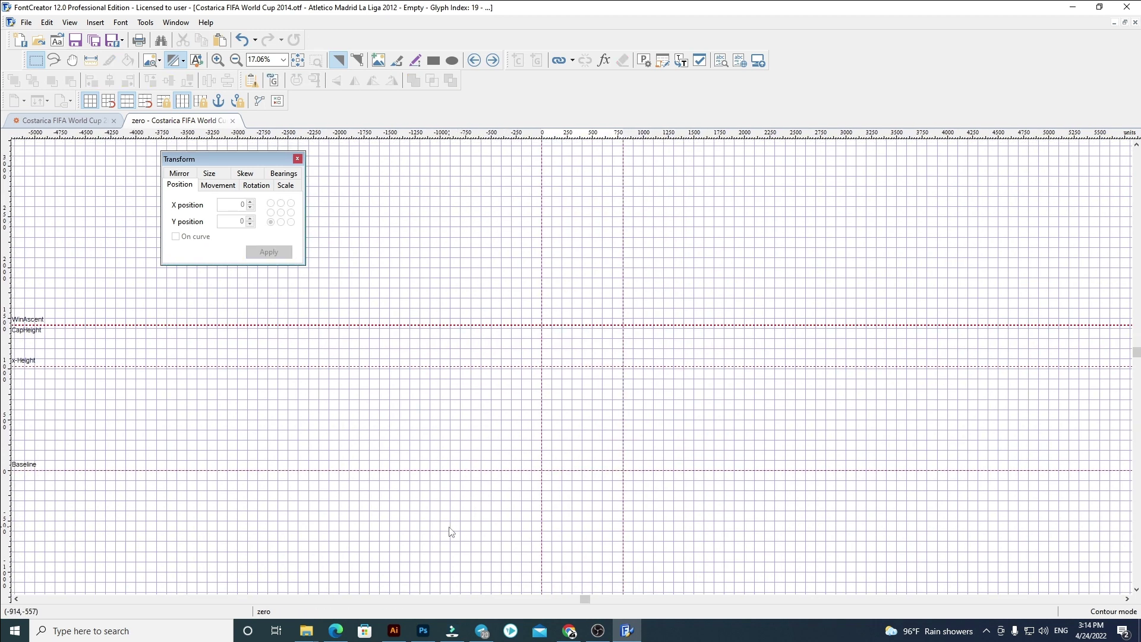
# Switch to Illustrator, move the digit 0 in front of the 1, and select the digits 0 through 9
pyautogui.click(399, 618)
pyautogui.moveTo(281, 320); pyautogui.dragTo(676, 223)
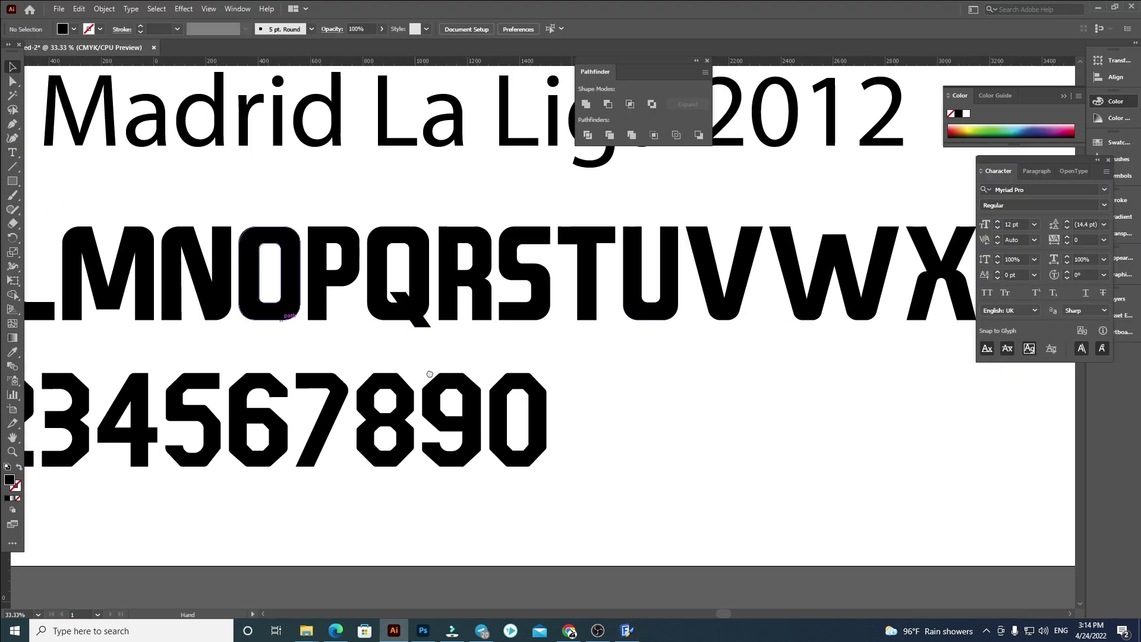
pyautogui.moveTo(429, 374); pyautogui.dragTo(740, 317)
pyautogui.scroll(-1, 327, 332)
pyautogui.moveTo(688, 385); pyautogui.dragTo(244, 386)
pyautogui.moveTo(200, 308); pyautogui.dragTo(885, 488)
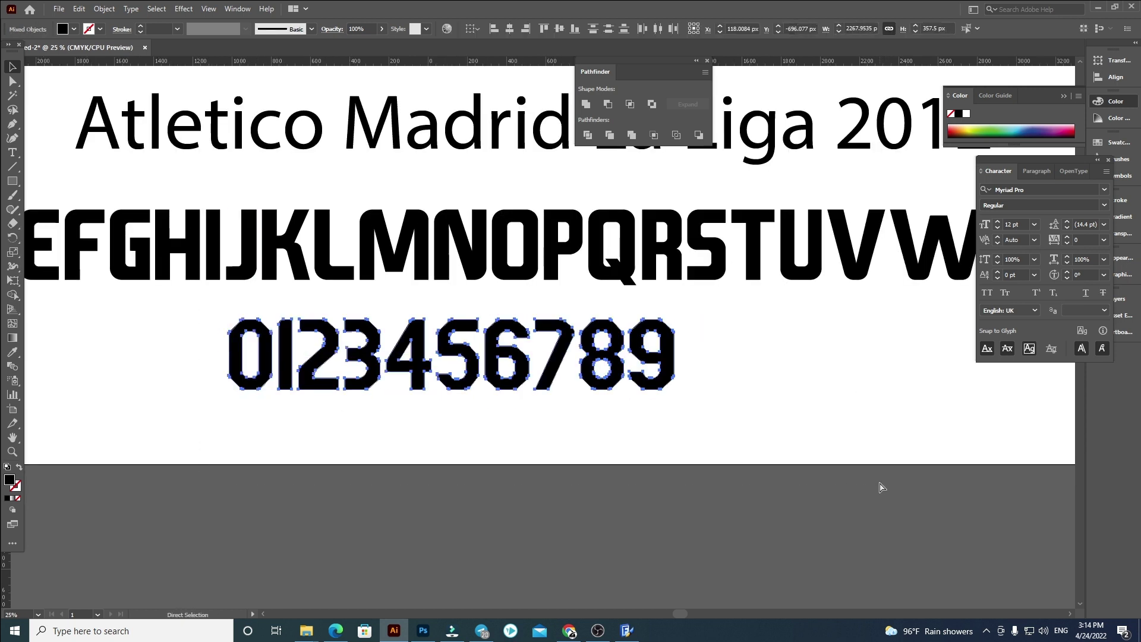
# Switch to FontCreator and paste the copied digits into the zero glyph at X position 60 and Y position 0
pyautogui.click(874, 466)
pyautogui.click(627, 630)
pyautogui.hotkey('ctrl', 'v')
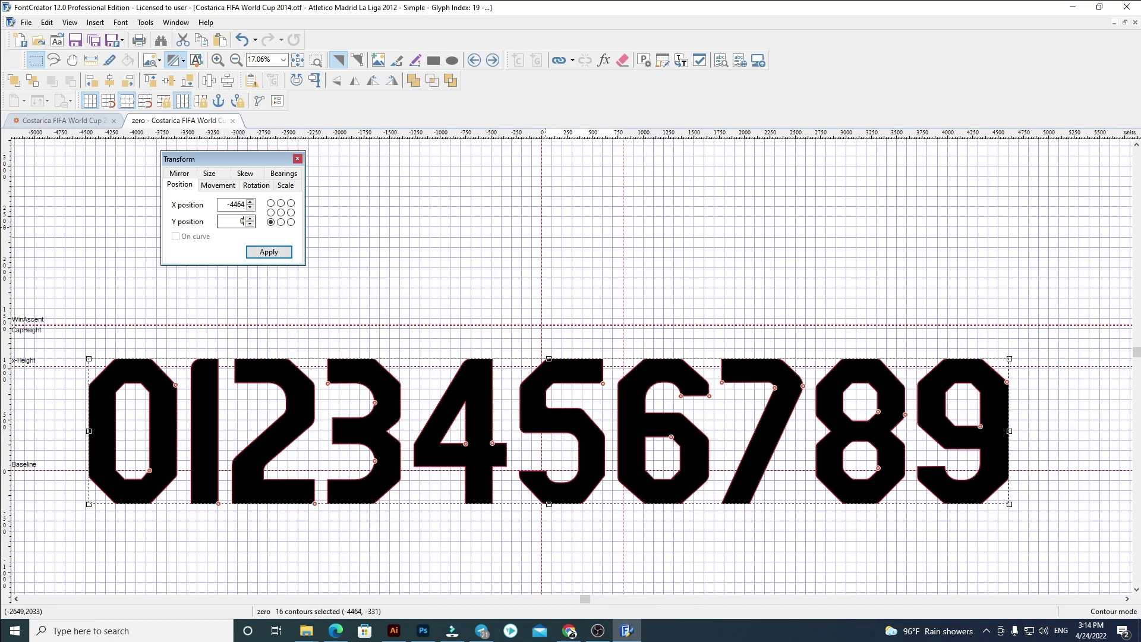
pyautogui.click(242, 221)
pyautogui.write('0')
pyautogui.press('Return')
pyautogui.click(242, 204)
pyautogui.write('6')
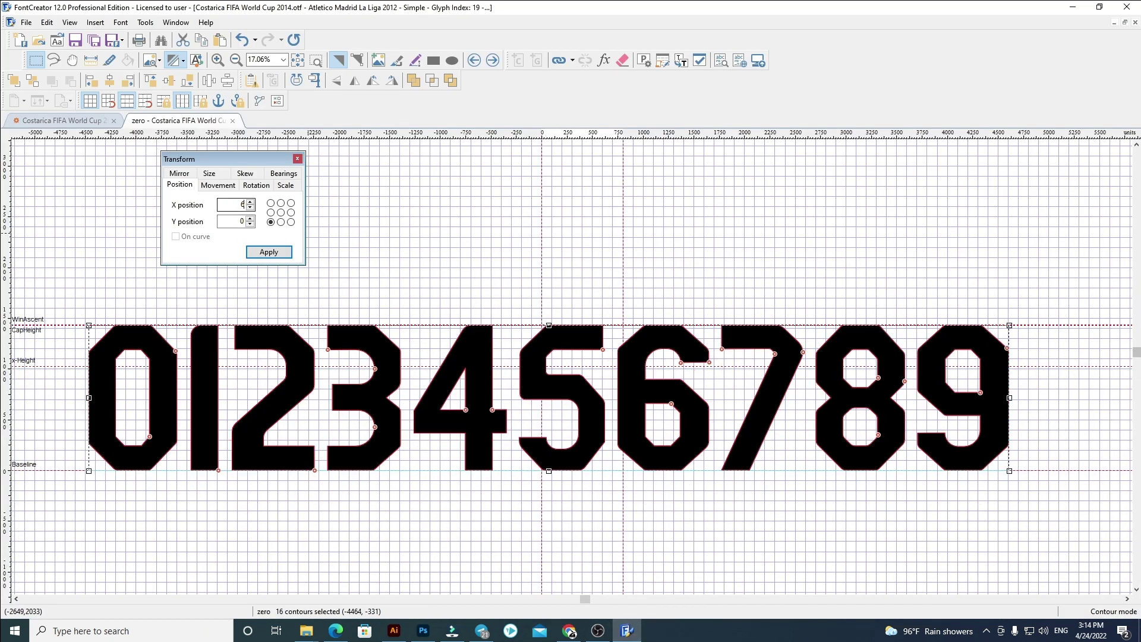
pyautogui.write('0')
pyautogui.press('Return')
pyautogui.press('Escape')
# Widen the zero glyph's advance width to about 950 units and cut the digits 1 through 9 out of it
pyautogui.scroll(2, 594, 333)
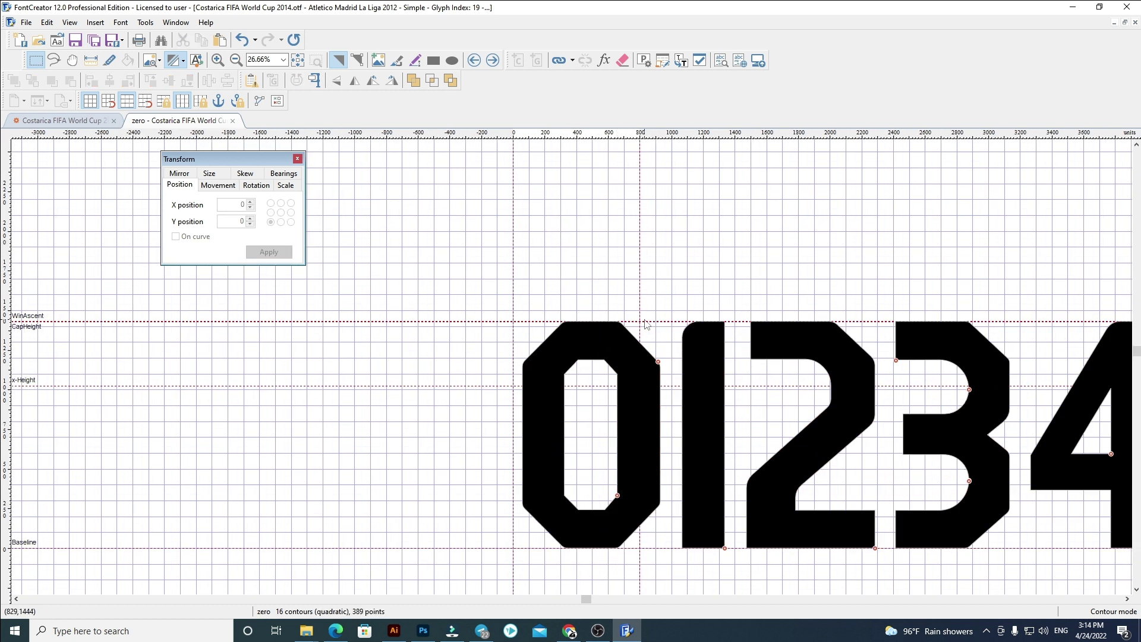
pyautogui.scroll(-3, 402, 338)
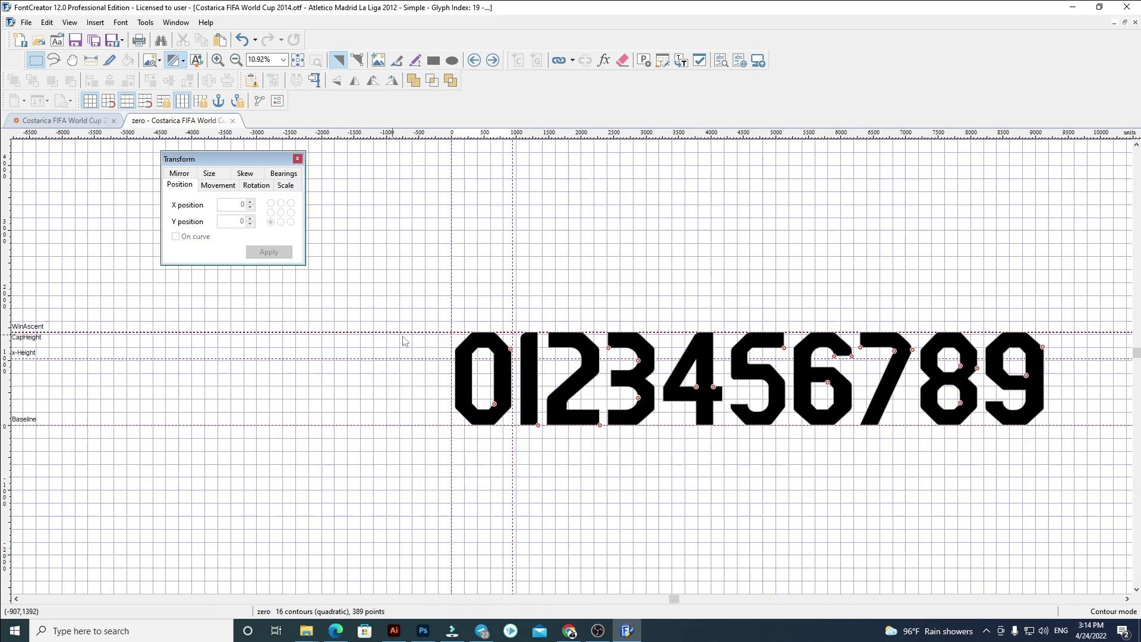
pyautogui.moveTo(1095, 481); pyautogui.dragTo(467, 300)
pyautogui.press('Delete')
# Replace the old contours of the one glyph with the cut digits 1 through 9 at X position 60
pyautogui.click(493, 62)
pyautogui.hotkey('ctrl', 'a')
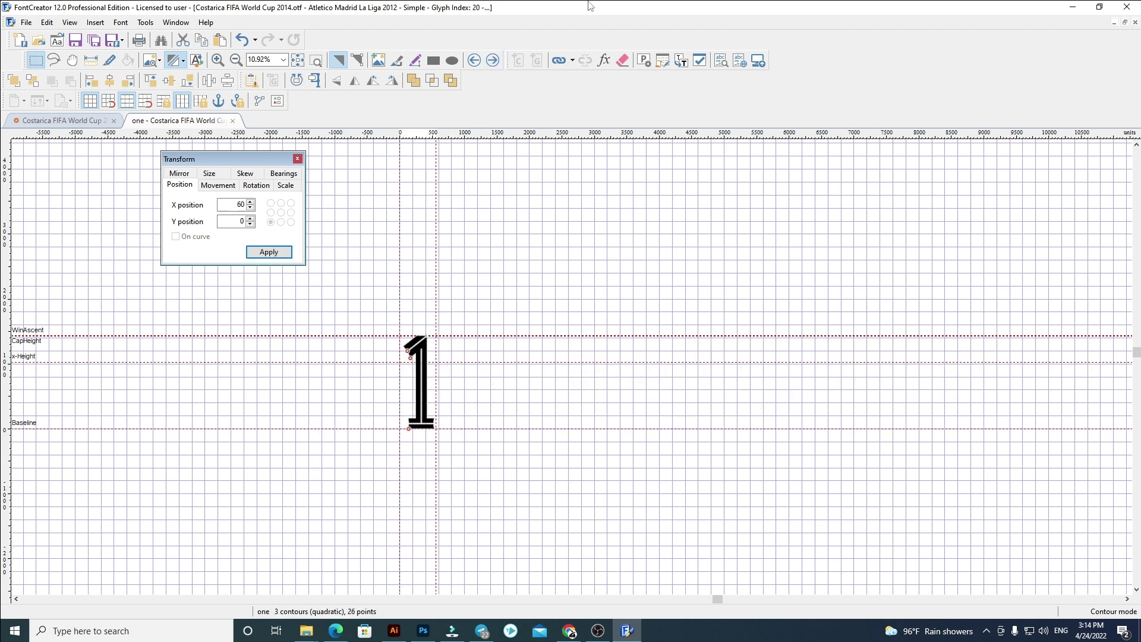
pyautogui.press('Delete')
pyautogui.hotkey('ctrl', 'v')
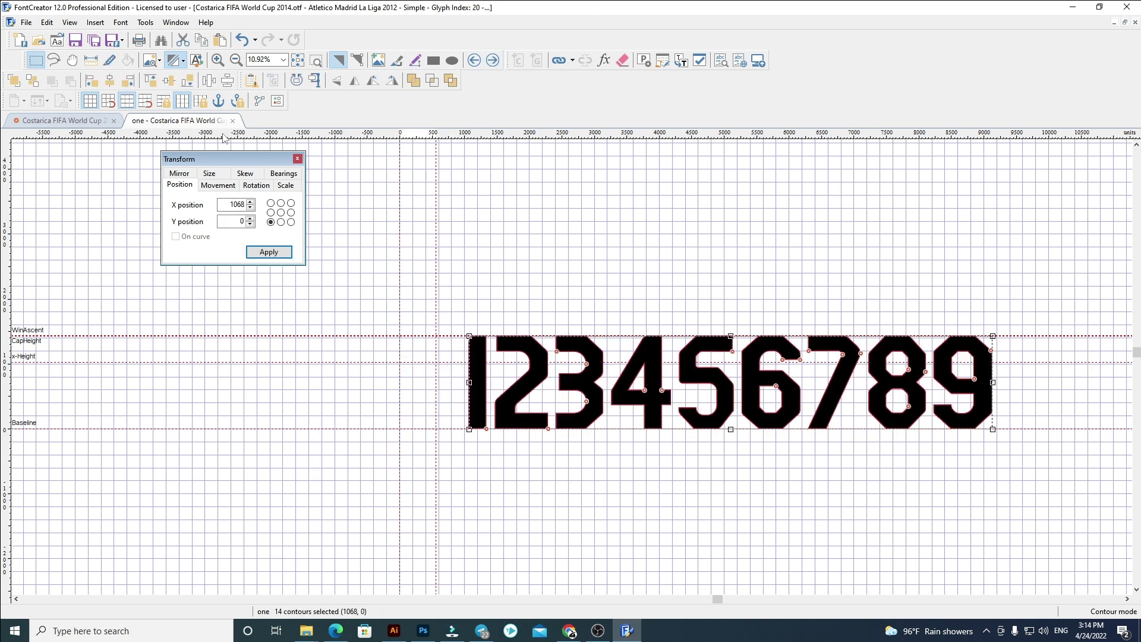
pyautogui.write('60')
pyautogui.press('Return')
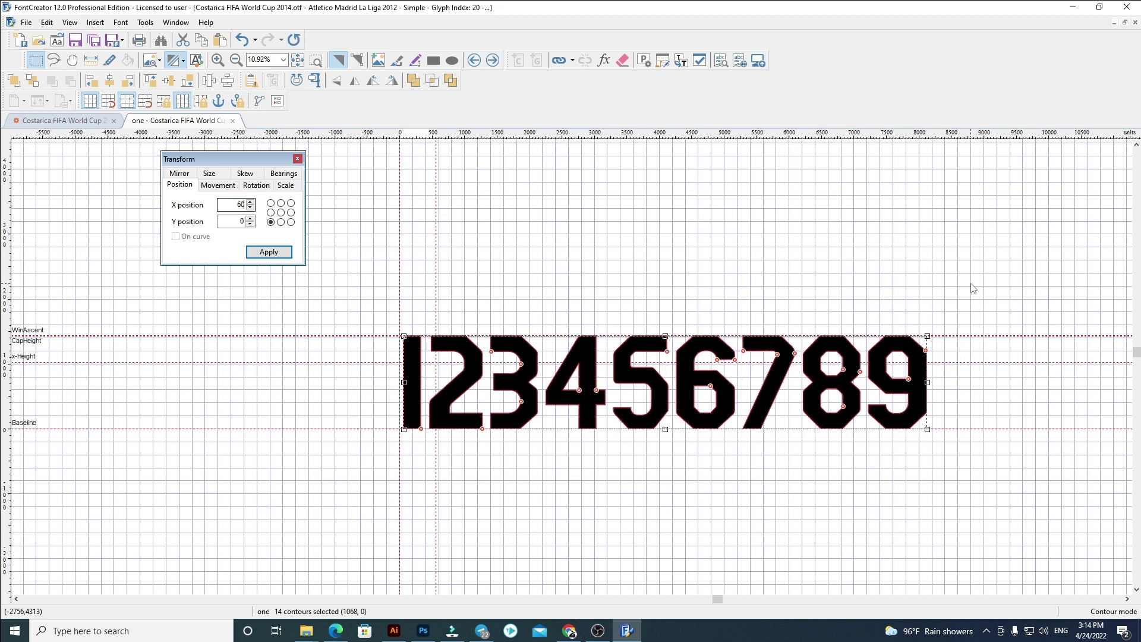
# Narrow the one glyph's advance width to fit the digit and cut the digits 2 through 9 out of it
pyautogui.click(932, 303)
pyautogui.scroll(3, 405, 364)
pyautogui.moveTo(456, 303); pyautogui.dragTo(431, 308)
pyautogui.scroll(-4, 327, 408)
pyautogui.moveTo(897, 479); pyautogui.dragTo(359, 313)
pyautogui.press('Delete')
# Replace the old contours of the two glyph with the cut digits 2 through 9 at X position 60
pyautogui.click(493, 60)
pyautogui.hotkey('ctrl', 'a')
pyautogui.hotkey('ctrl', 'v')
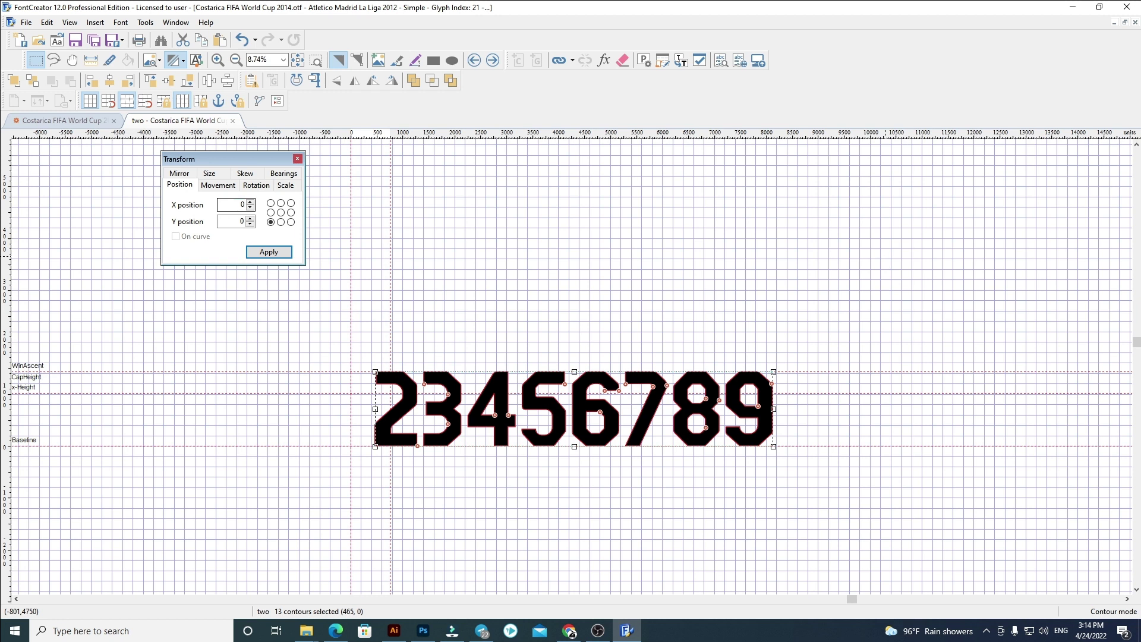
pyautogui.click(269, 252)
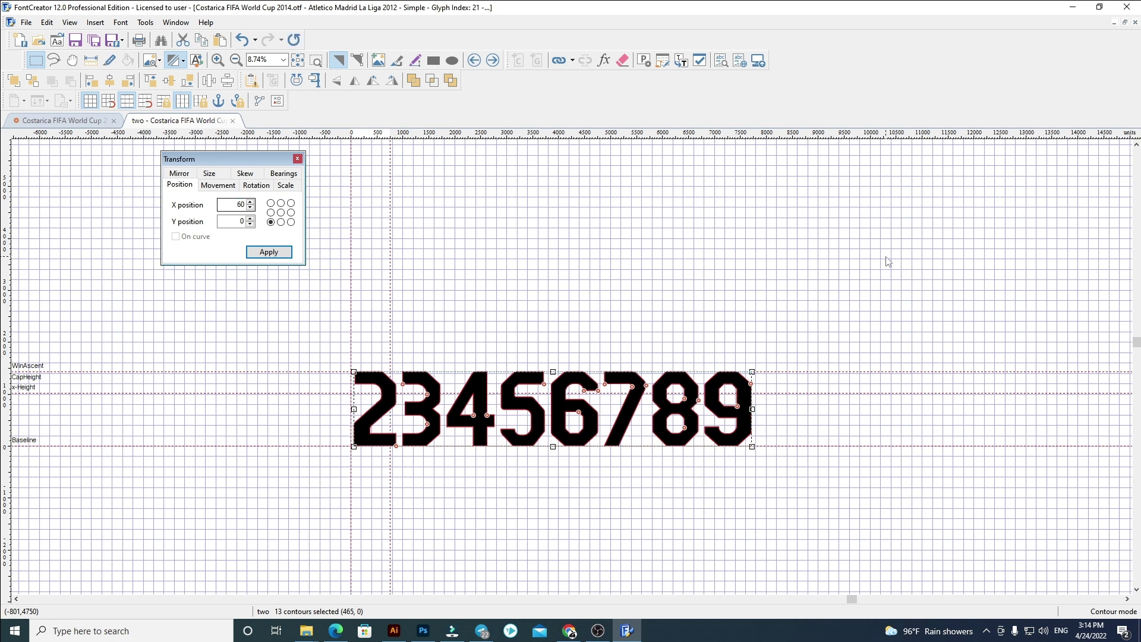
pyautogui.click(886, 256)
# Widen the two glyph's advance width to about 910 units and cut the digits 3 through 9 out of it
pyautogui.scroll(2, 411, 403)
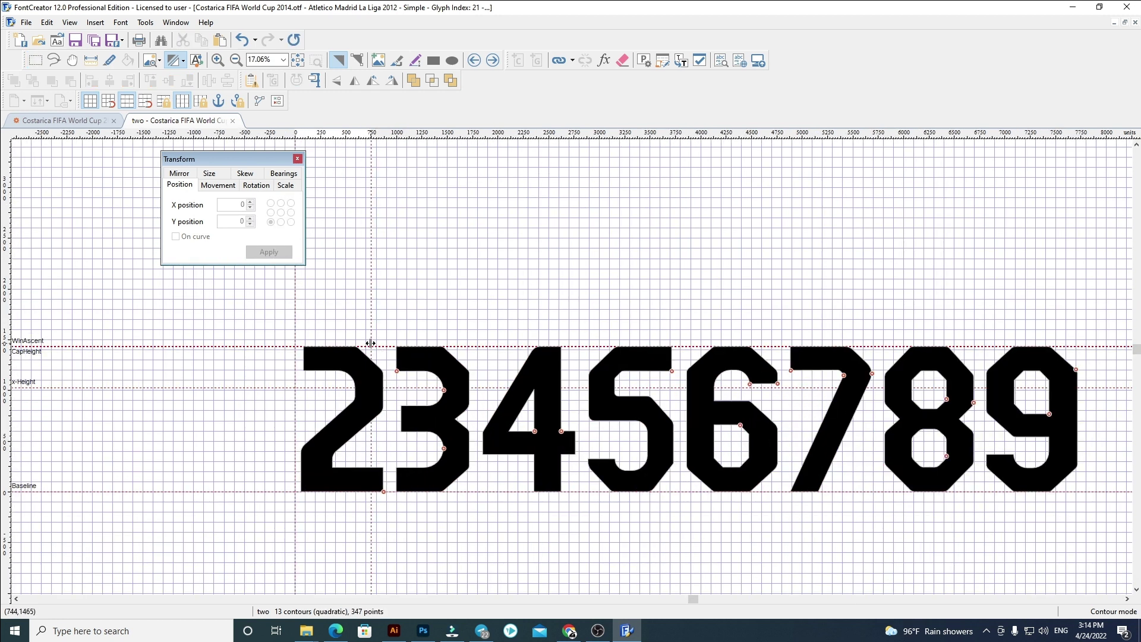
pyautogui.moveTo(386, 342); pyautogui.dragTo(986, 560)
pyautogui.scroll(-2, 383, 357)
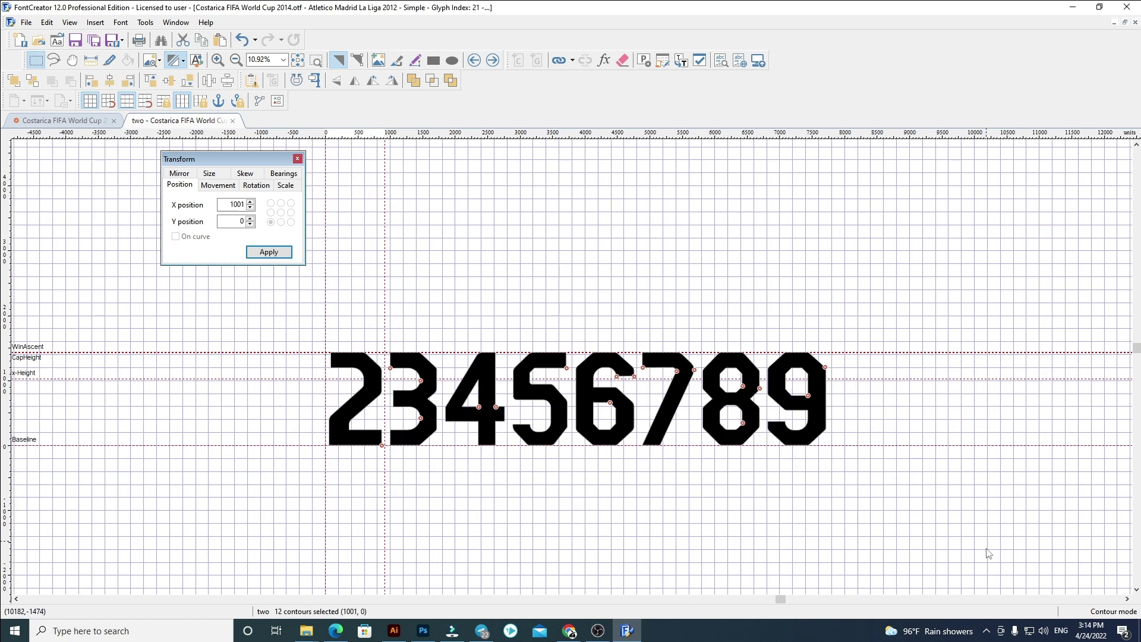
pyautogui.press('Delete')
# Replace the old contours of the three glyph with the cut digits 3 through 9 at X position 60
pyautogui.click(485, 66)
pyautogui.hotkey('ctrl', 'a')
pyautogui.press('Delete')
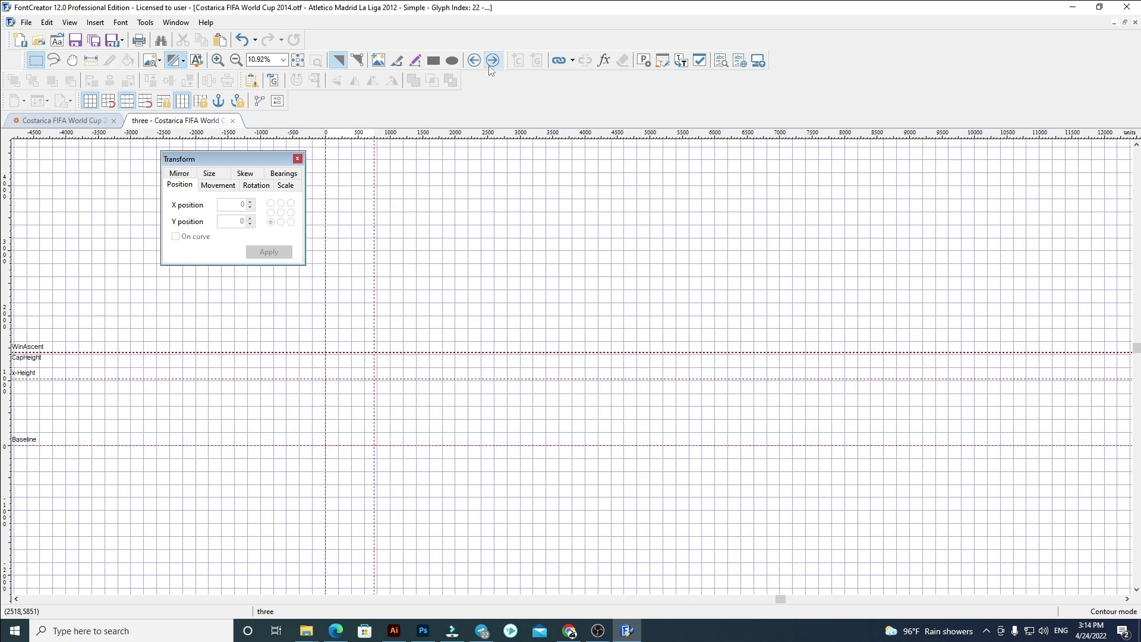
pyautogui.hotkey('ctrl', 'v')
pyautogui.click(244, 204)
pyautogui.write('60')
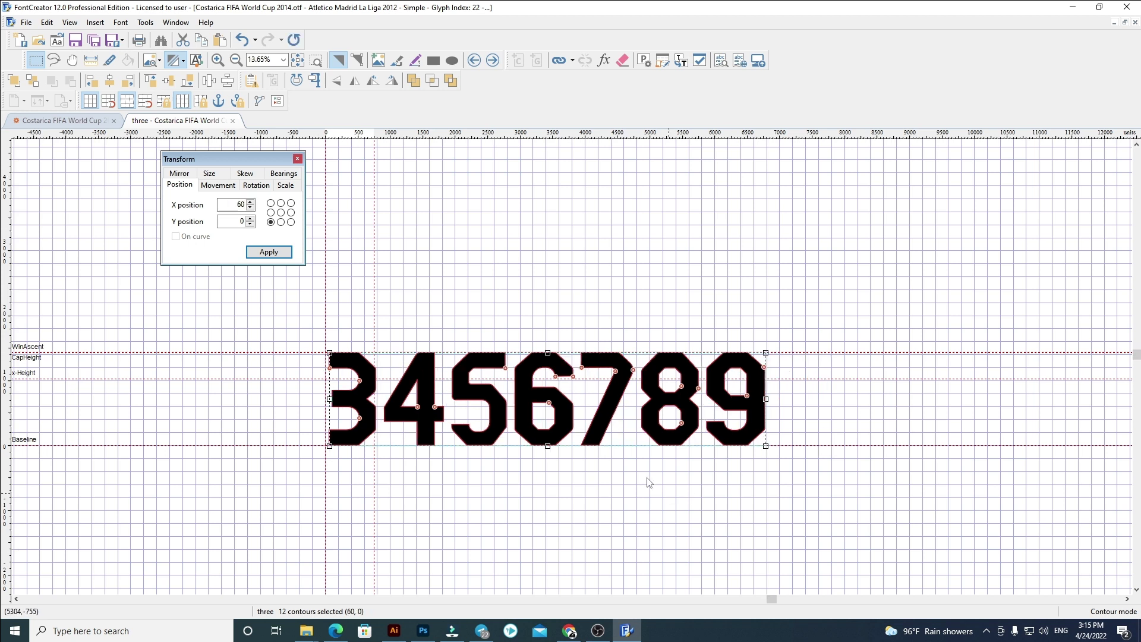
# Widen the three glyph's advance width to about 800 units and cut the digits 4 through 9 out of it
pyautogui.scroll(2, 653, 482)
pyautogui.click(238, 461)
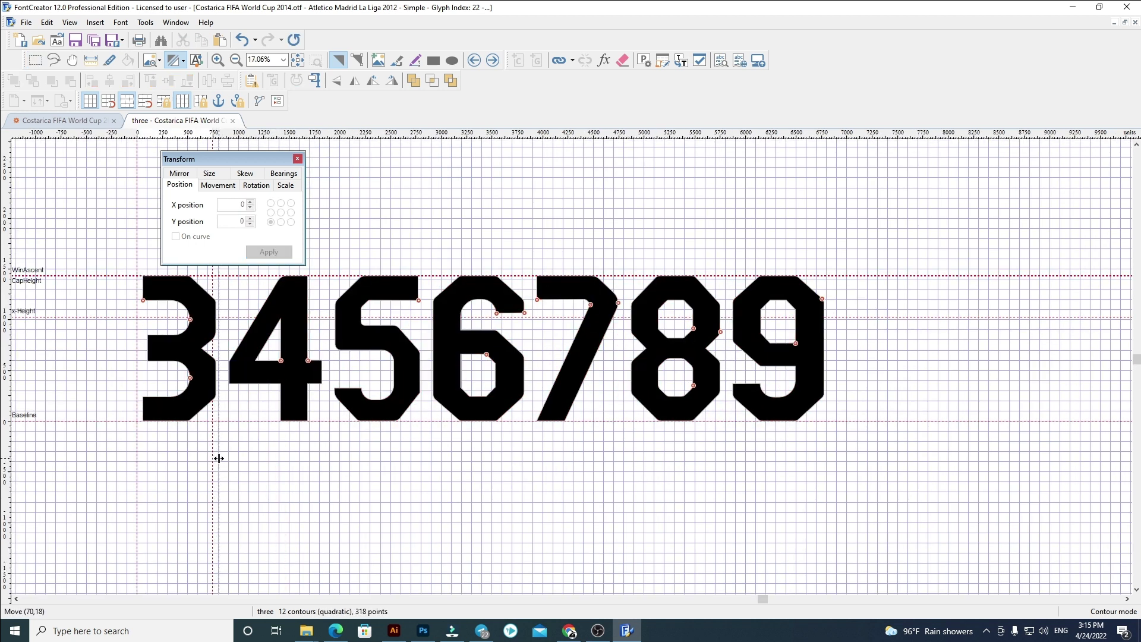
pyautogui.moveTo(219, 458); pyautogui.dragTo(218, 458)
pyautogui.scroll(-1, 702, 501)
pyautogui.moveTo(1053, 509); pyautogui.dragTo(309, 306)
pyautogui.press('Delete')
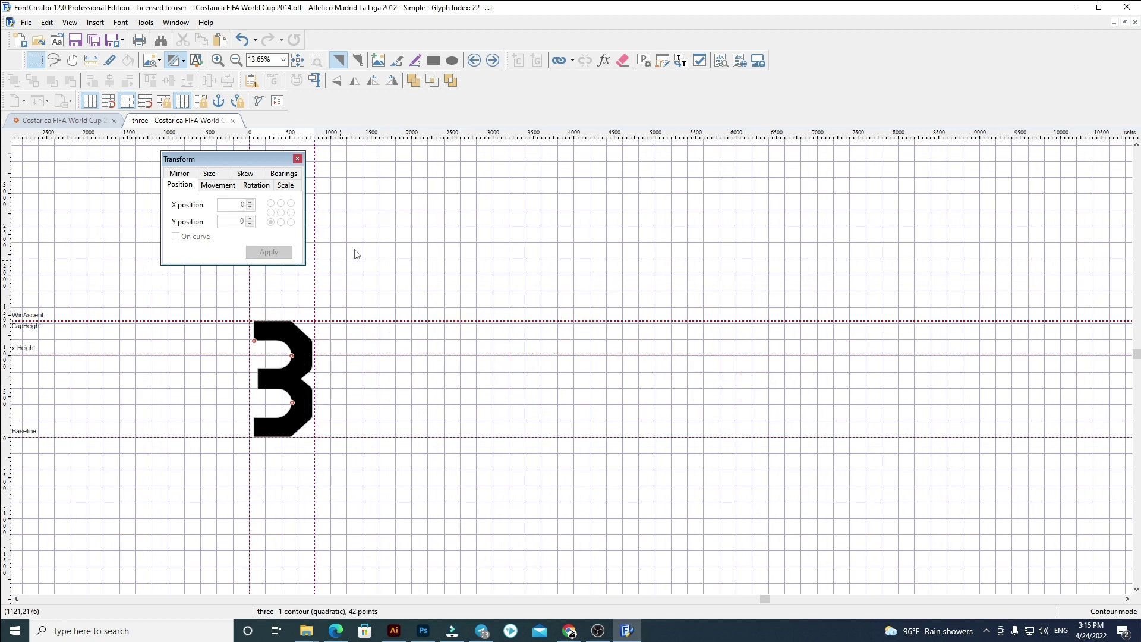
# Replace the old contours of the four glyph with the cut digits 4 through 9 at X position 60
pyautogui.click(493, 60)
pyautogui.hotkey('ctrl', 'a')
pyautogui.press('Delete')
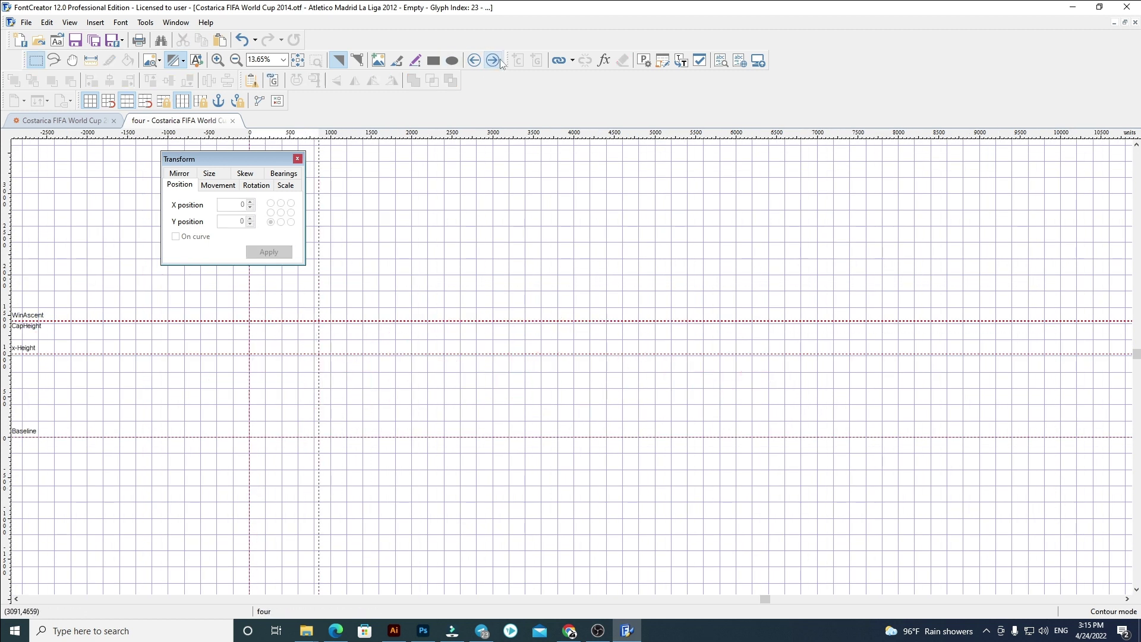
pyautogui.hotkey('ctrl', 'v')
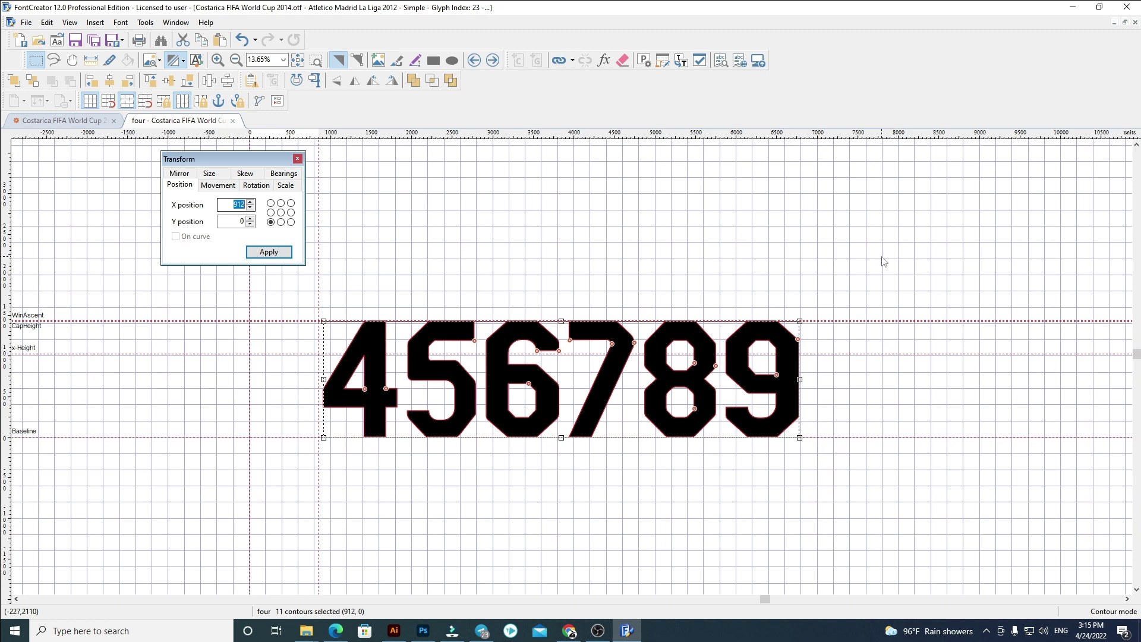
pyautogui.write('60')
pyautogui.press('Return')
pyautogui.click(885, 256)
# Widen the four glyph's advance width to fit the digit and cut the digits 5 through 9 out of it
pyautogui.scroll(2, 156, 402)
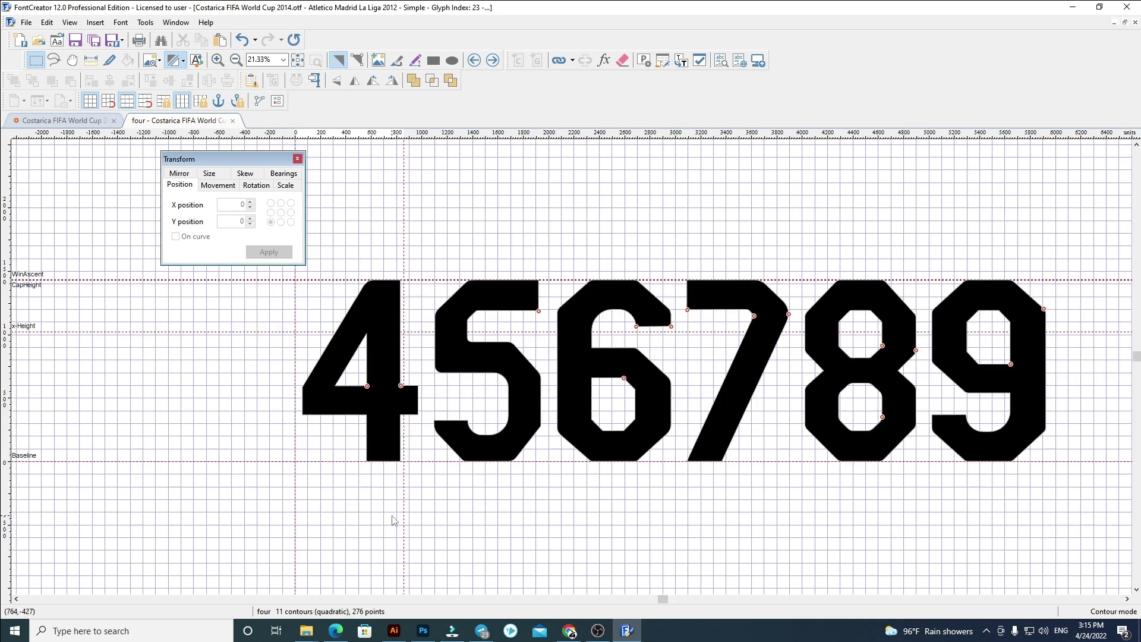
pyautogui.scroll(-2, 383, 480)
pyautogui.moveTo(383, 323); pyautogui.dragTo(840, 539)
pyautogui.hotkey('ctrl', 'x')
# Replace the old contours of the five glyph with the cut digits 5 through 9 at X position 60
pyautogui.click(492, 60)
pyautogui.hotkey('ctrl', 'a')
pyautogui.press('Delete')
pyautogui.hotkey('ctrl', 'v')
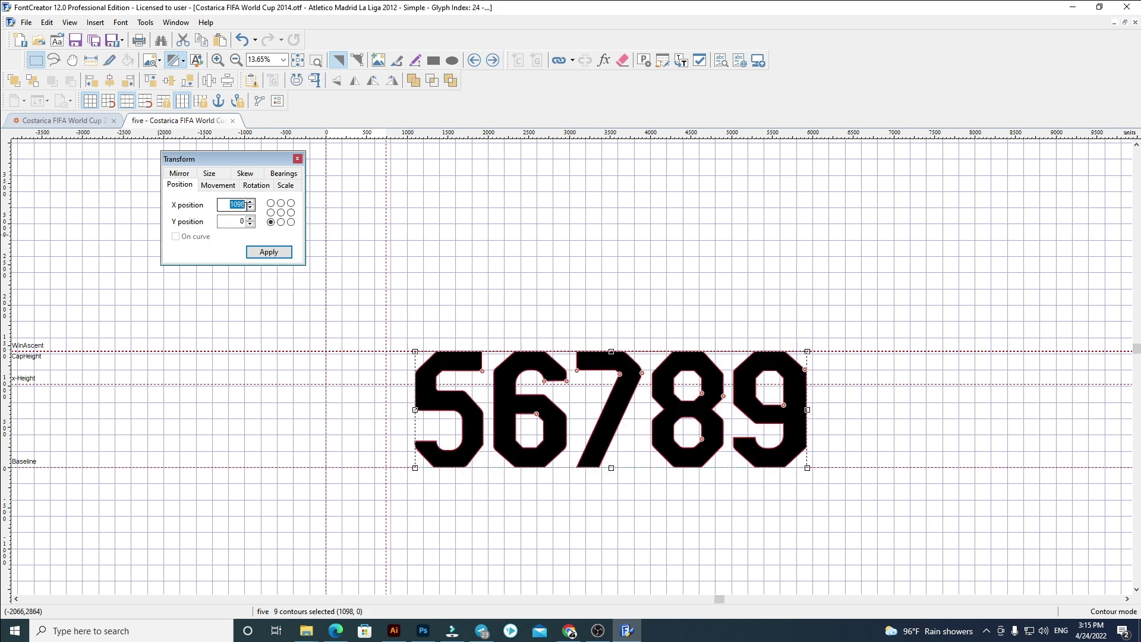
pyautogui.click(243, 204)
pyautogui.write('60')
pyautogui.press('Return')
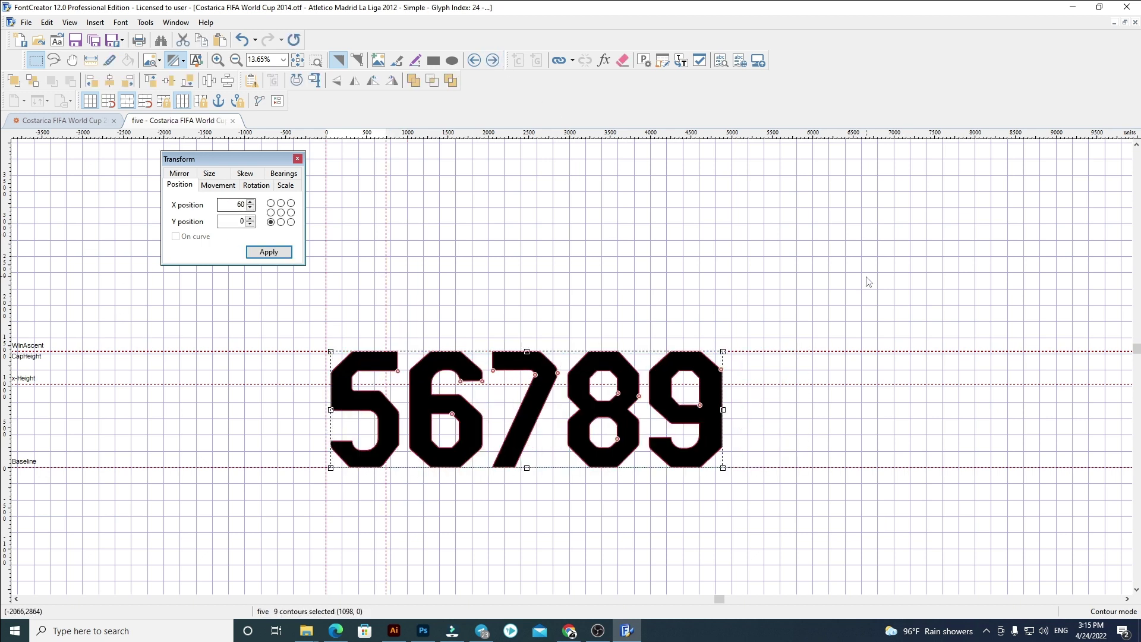
# Widen the five glyph's advance width to about 940 units and cut the digits 6 through 9 out of it
pyautogui.click(590, 331)
pyautogui.moveTo(402, 325); pyautogui.dragTo(797, 535)
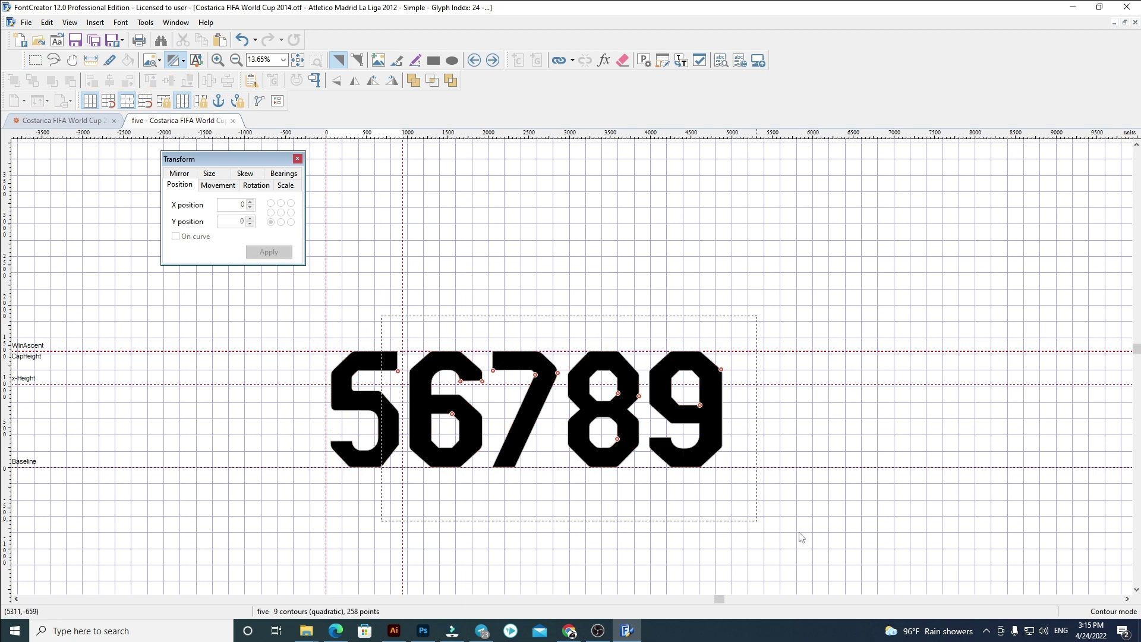
pyautogui.press('Delete')
# Replace the old contours of the six glyph with the cut digits 6 through 9 at X position 60
pyautogui.click(488, 62)
pyautogui.hotkey('ctrl', 'a')
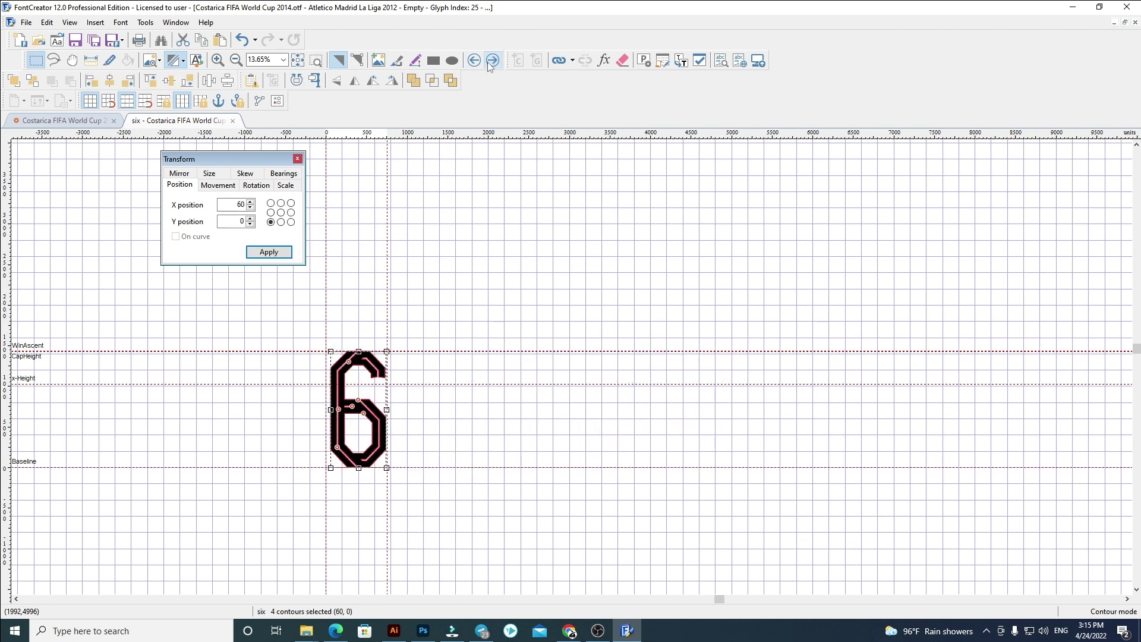
pyautogui.press('Delete')
pyautogui.hotkey('ctrl', 'v')
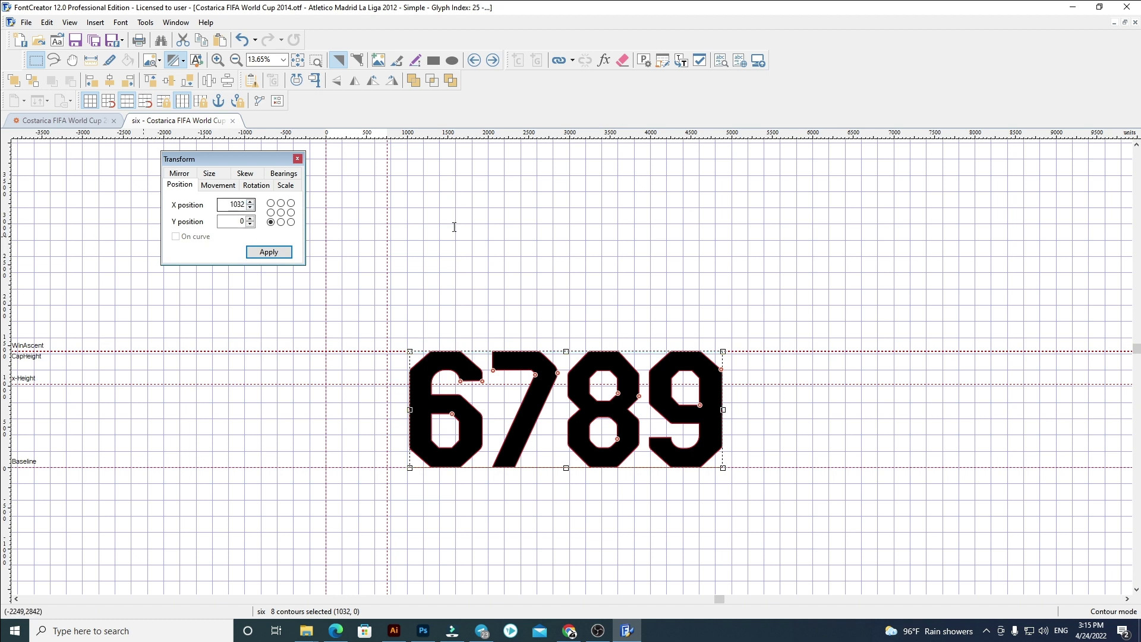
pyautogui.press('Return')
pyautogui.click(698, 211)
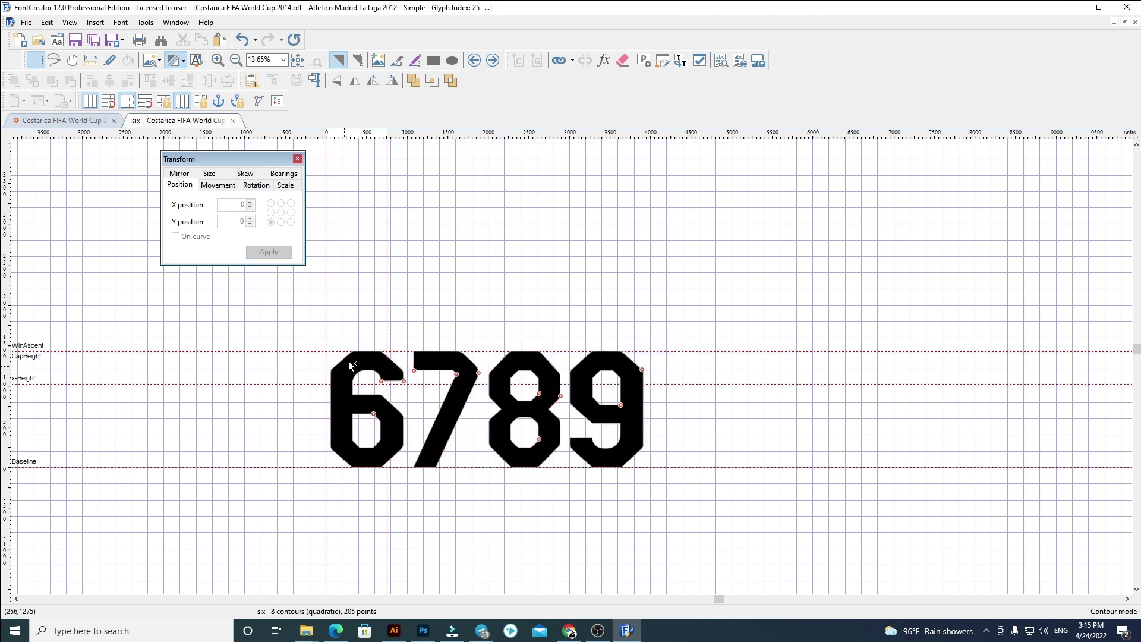
# Widen the six glyph's advance width to about 970 units and cut the digits 7 through 9 out of it
pyautogui.scroll(2, 355, 357)
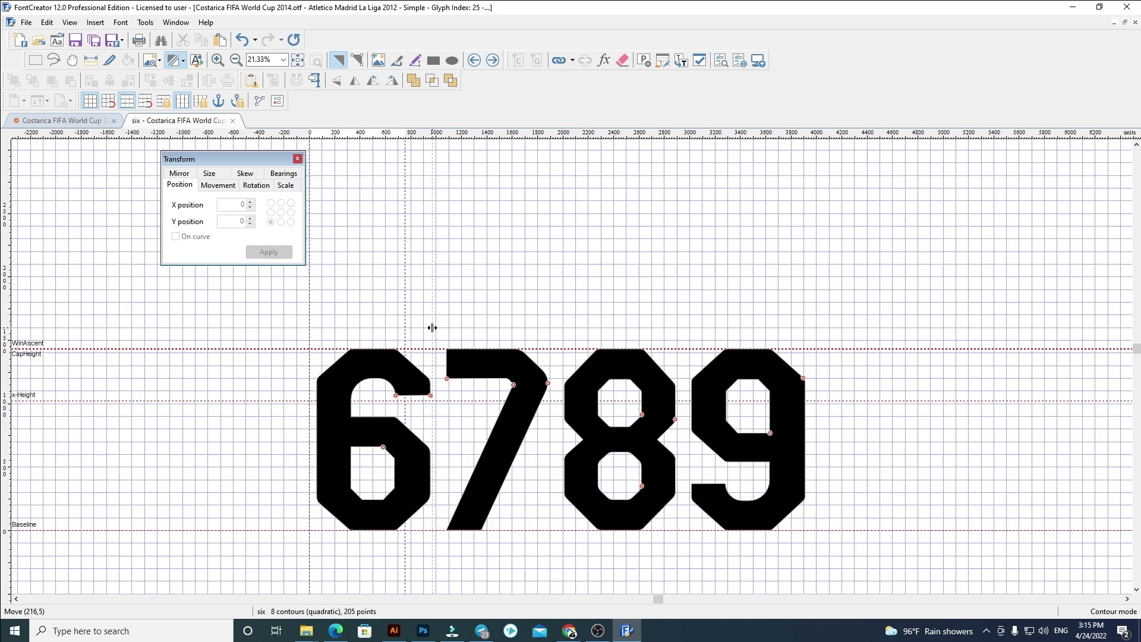
pyautogui.scroll(-1, 432, 328)
pyautogui.moveTo(437, 333); pyautogui.dragTo(904, 588)
pyautogui.press('Delete')
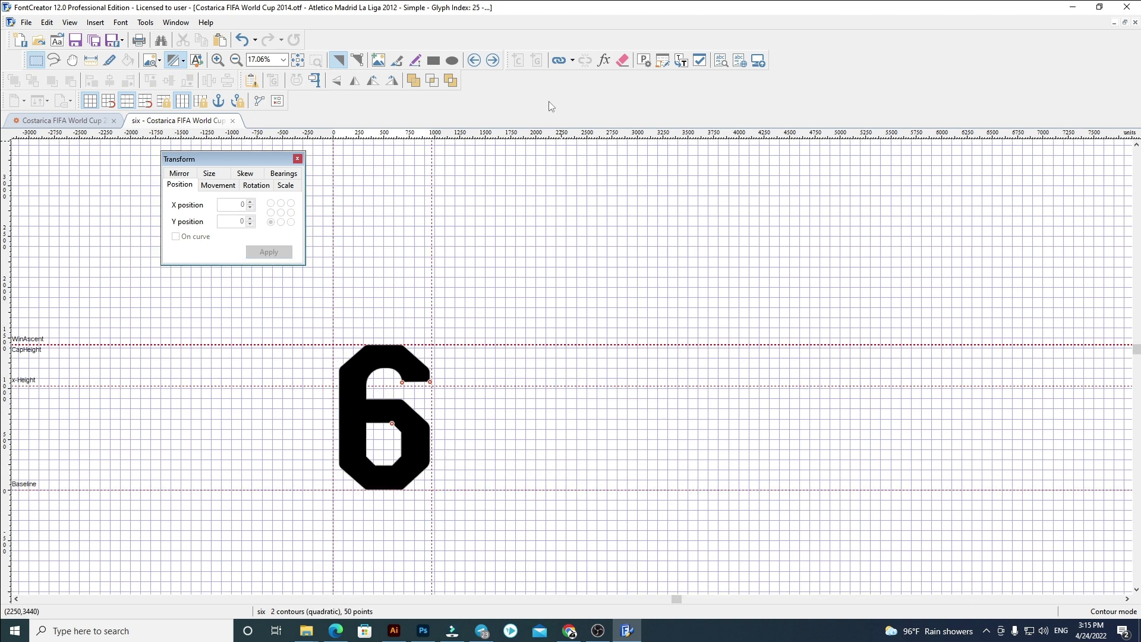
# Replace the old contours of the seven glyph with the cut digits 7 through 9 at X position 60
pyautogui.click(490, 64)
pyautogui.hotkey('ctrl', 'a')
pyautogui.press('Delete')
pyautogui.hotkey('ctrl', 'v')
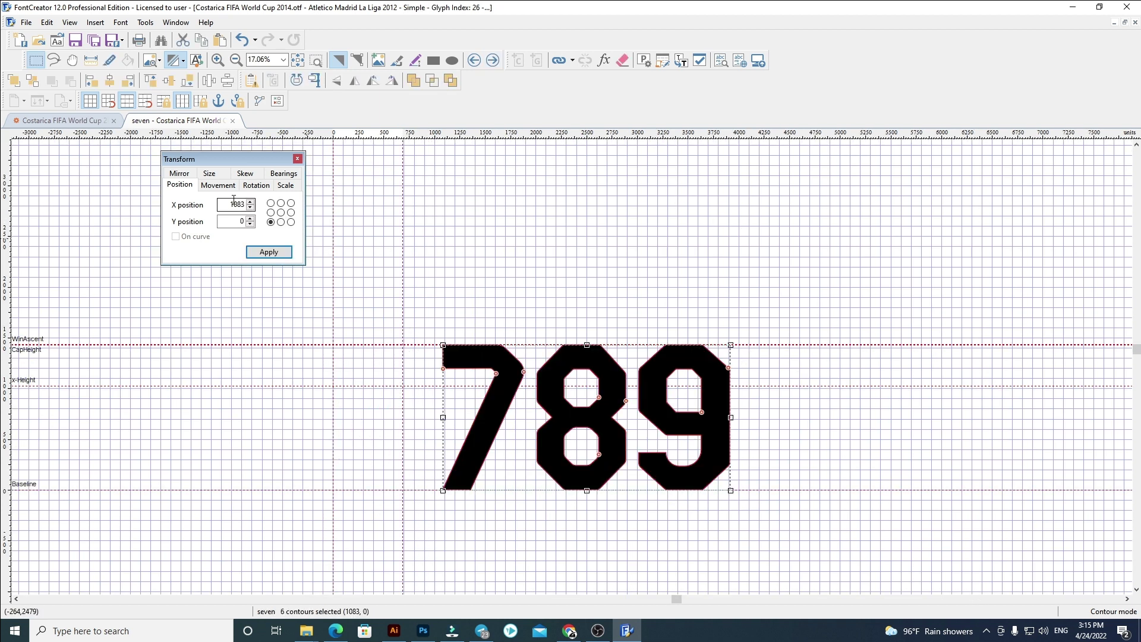
pyautogui.press('Return')
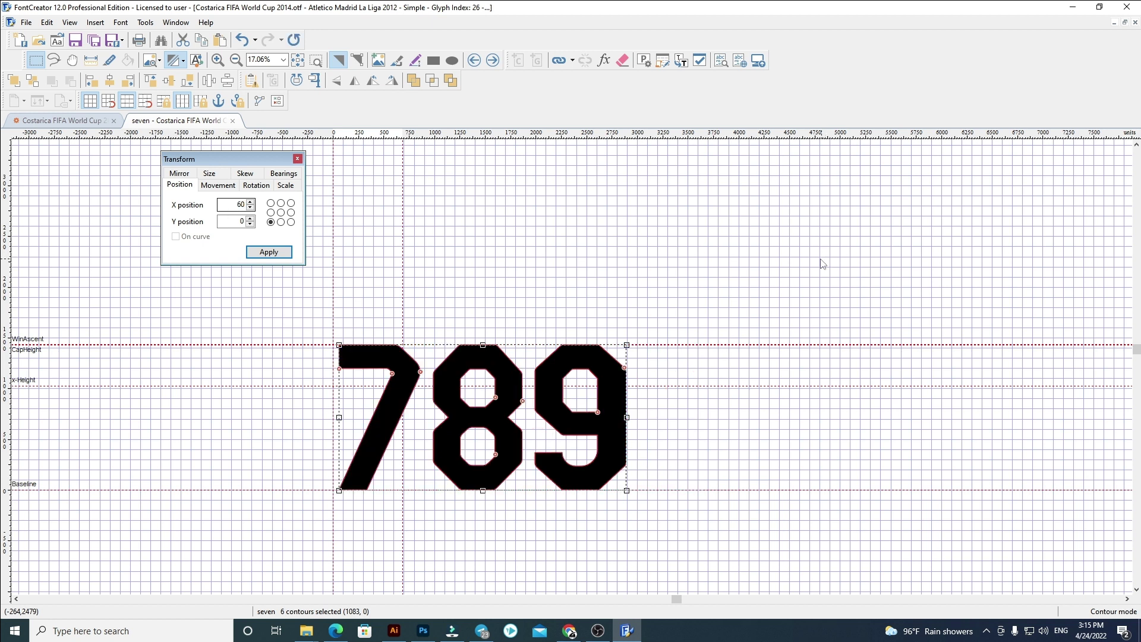
pyautogui.click(331, 310)
# Widen the seven glyph's advance width to fit the digit and cut the digits 8 and 9 out of it
pyautogui.scroll(2, 443, 335)
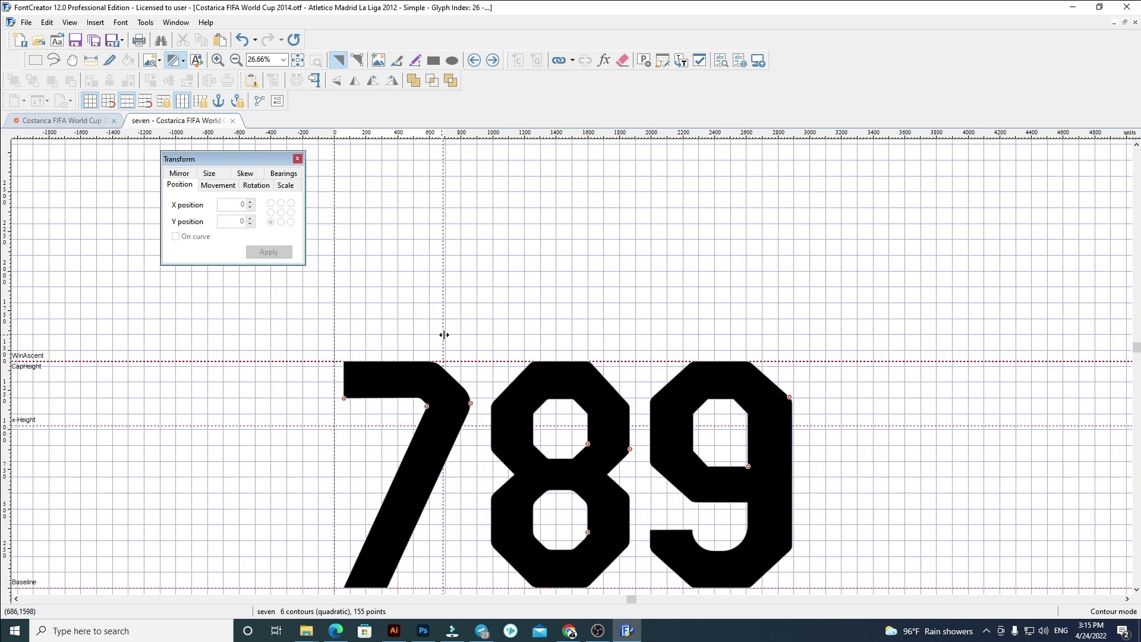
pyautogui.scroll(-2, 470, 337)
pyautogui.moveTo(450, 332); pyautogui.dragTo(793, 553)
pyautogui.press('Delete')
# Replace the old contours of the eight glyph with the cut digits 8 and 9 at X position 60
pyautogui.press('pagedown')
pyautogui.hotkey('ctrl', 'a')
pyautogui.press('Delete')
pyautogui.hotkey('ctrl', 'v')
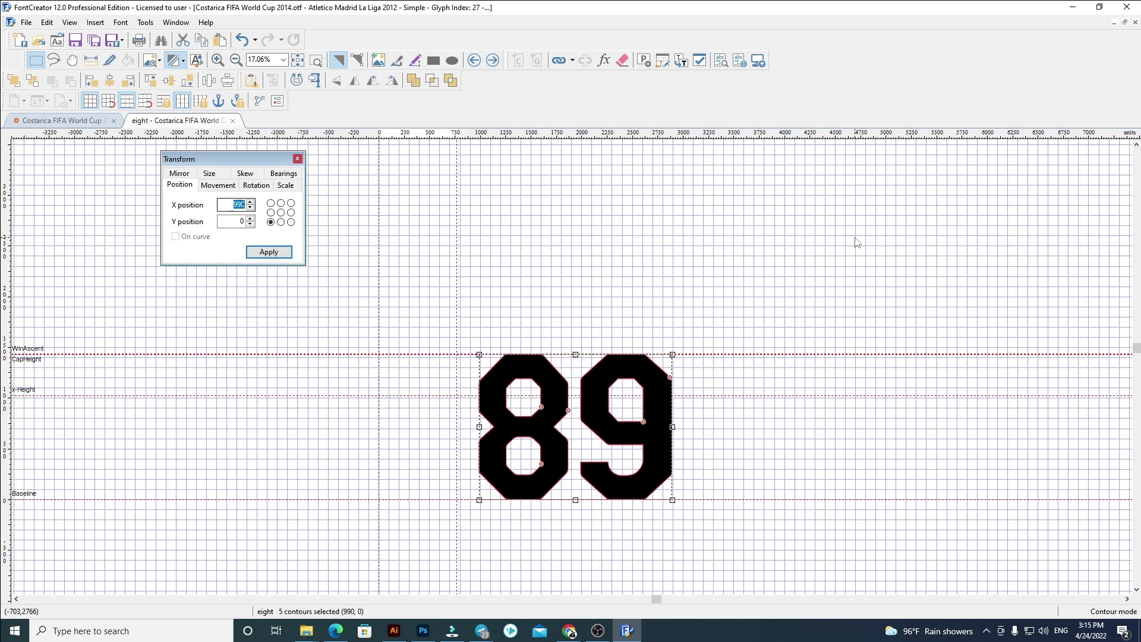
pyautogui.press('Return')
pyautogui.click(660, 313)
# Widen the eight glyph's advance width to fit the digit and cut the digit 9 out of it
pyautogui.scroll(2, 449, 346)
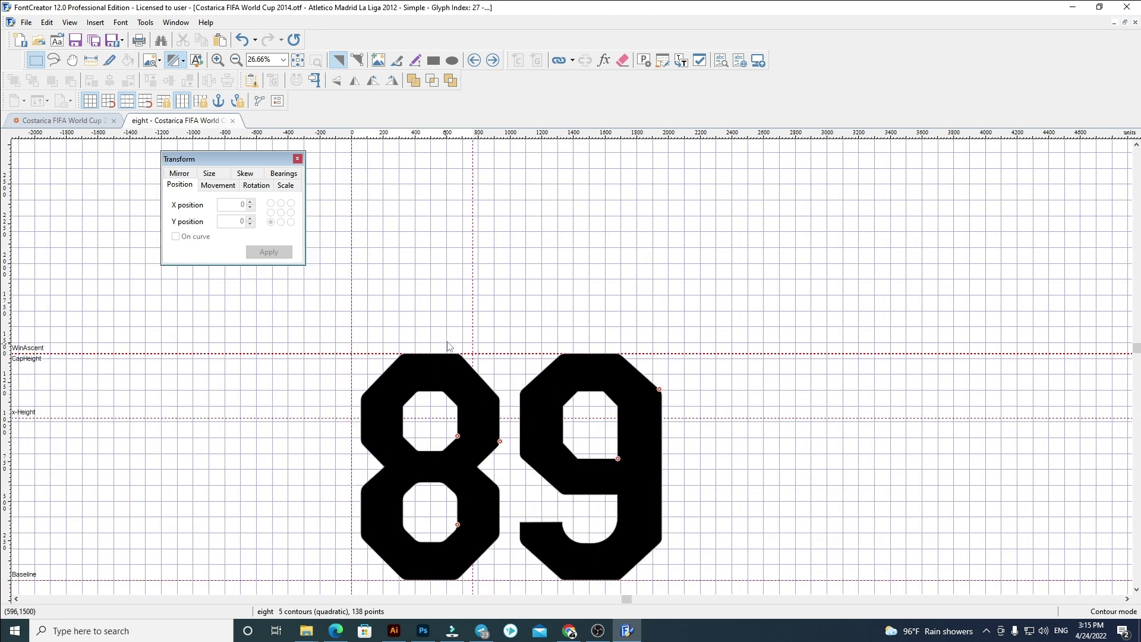
pyautogui.moveTo(472, 331); pyautogui.dragTo(769, 554)
pyautogui.scroll(-2, 502, 334)
pyautogui.press('Delete')
# Replace the old contours of the nine glyph with the cut digit 9 at X position 60
pyautogui.click(494, 61)
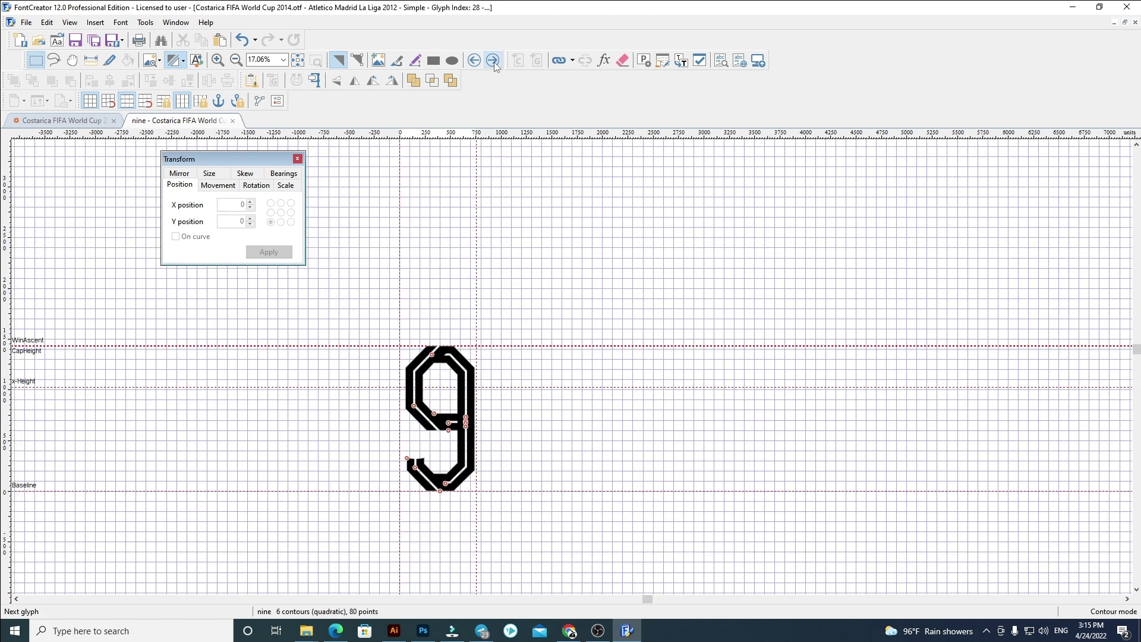
pyautogui.hotkey('ctrl', 'a')
pyautogui.hotkey('ctrl', 'z')
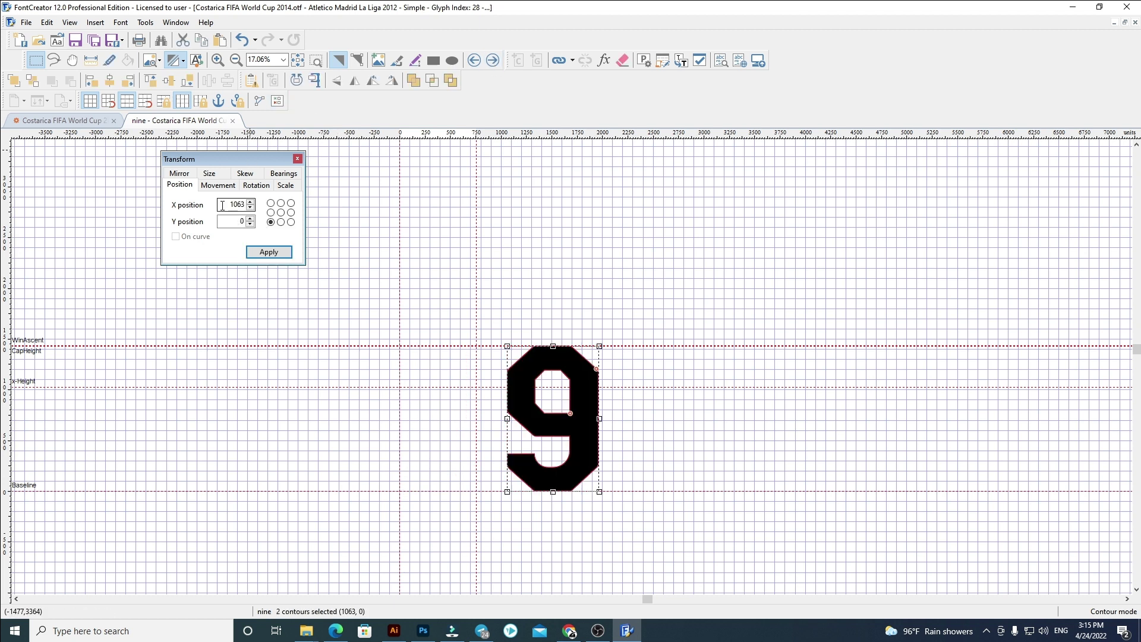
pyautogui.click(242, 204)
pyautogui.write('60')
pyautogui.press('Return')
pyautogui.click(763, 262)
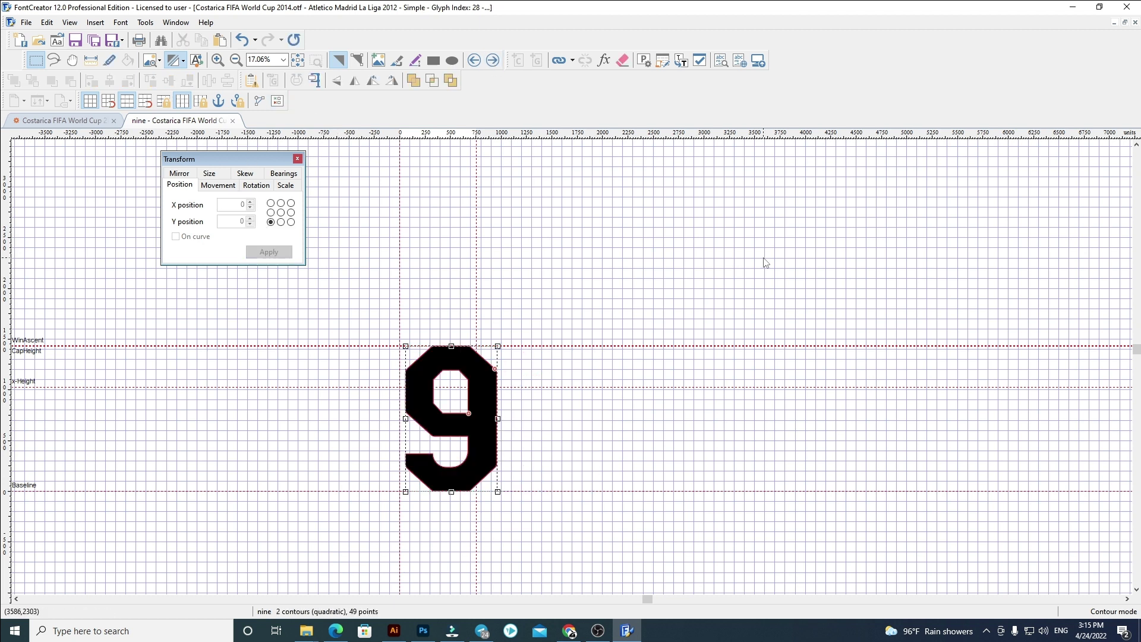
# Widen the nine glyph's advance width to about 980 units
pyautogui.scroll(2, 482, 349)
pyautogui.moveTo(474, 322); pyautogui.dragTo(512, 326)
pyautogui.scroll(-2, 529, 339)
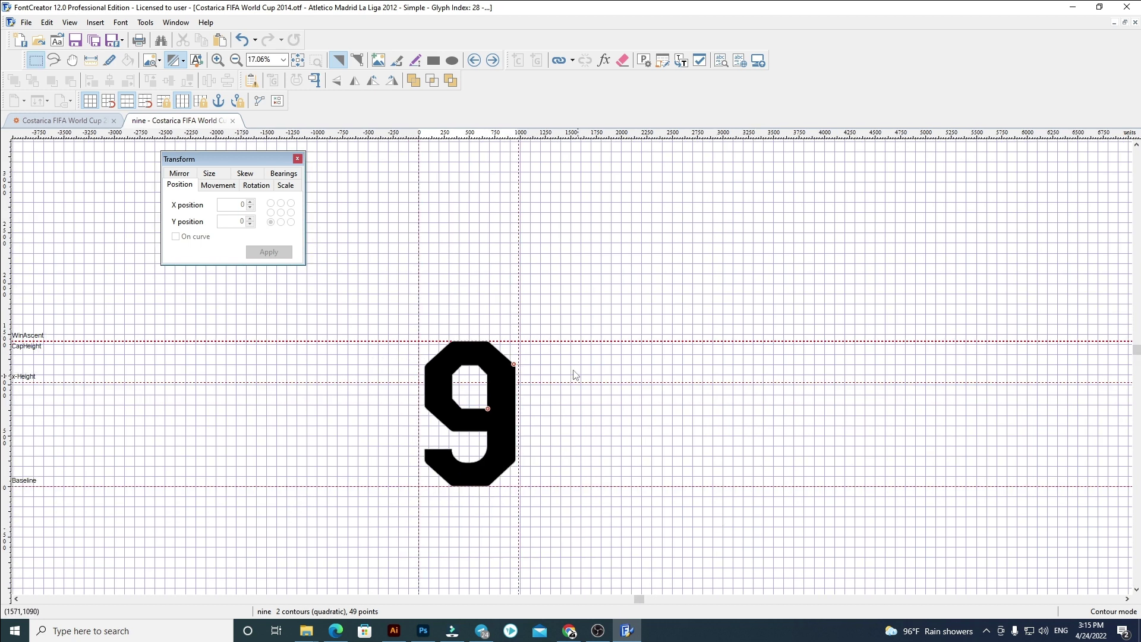
# Close the nine glyph and copy the zero glyph into parenright and the one glyph into exclam
pyautogui.click(233, 121)
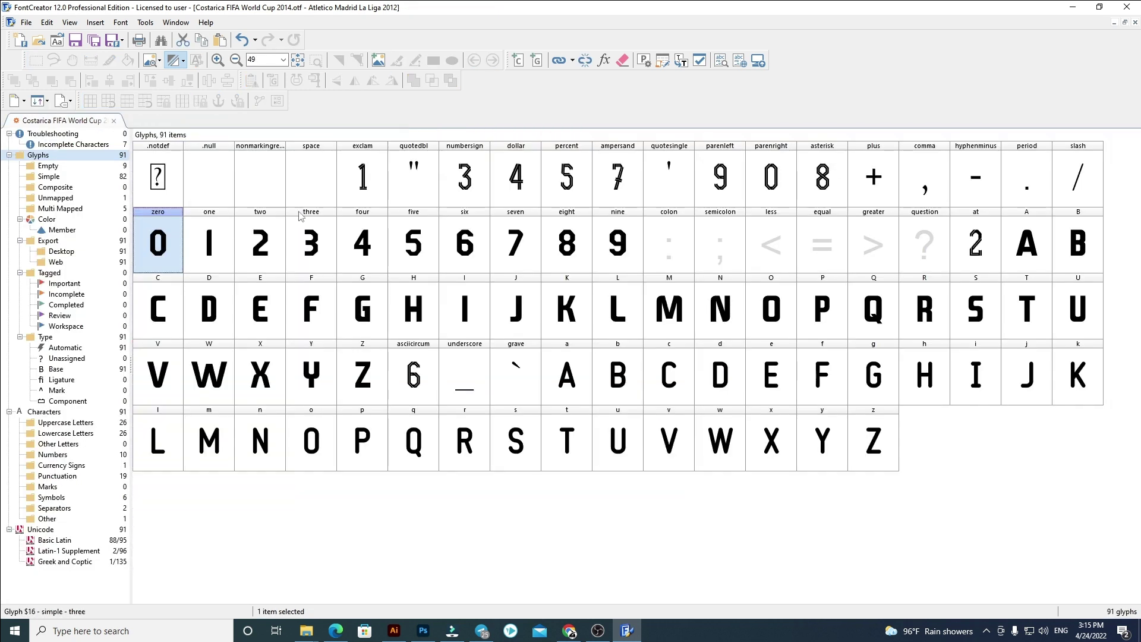
pyautogui.click(767, 177)
pyautogui.hotkey('ctrl', 'v')
pyautogui.click(233, 252)
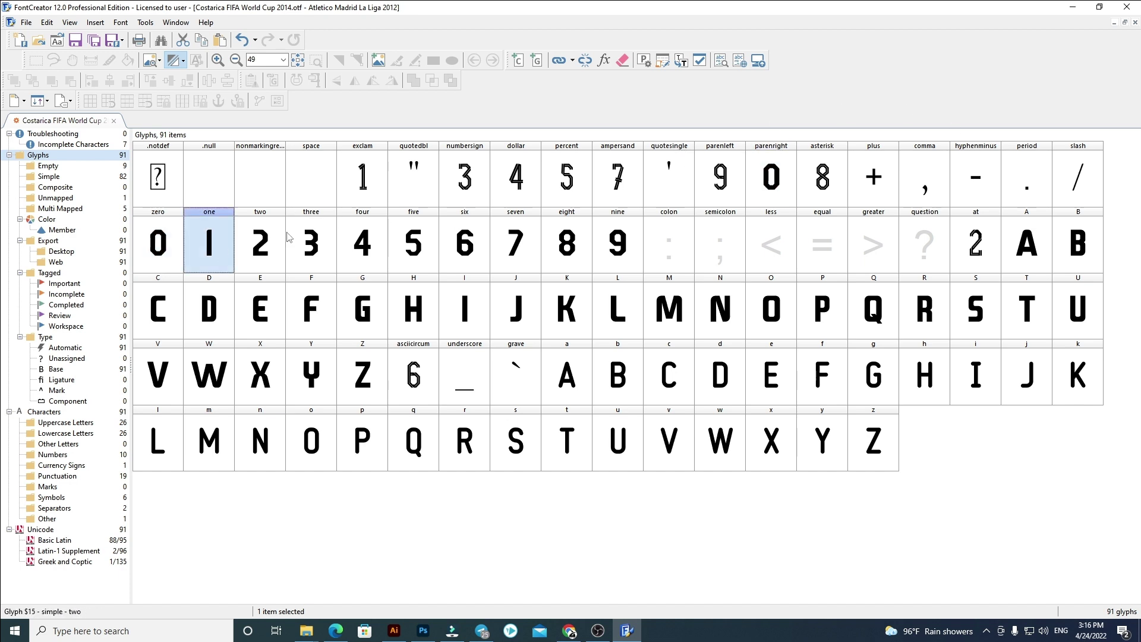
pyautogui.click(369, 183)
pyautogui.hotkey('ctrl', 'v')
# Copy the two glyph into at, and the three, four and five glyphs into numbersign, dollar and percent
pyautogui.click(242, 238)
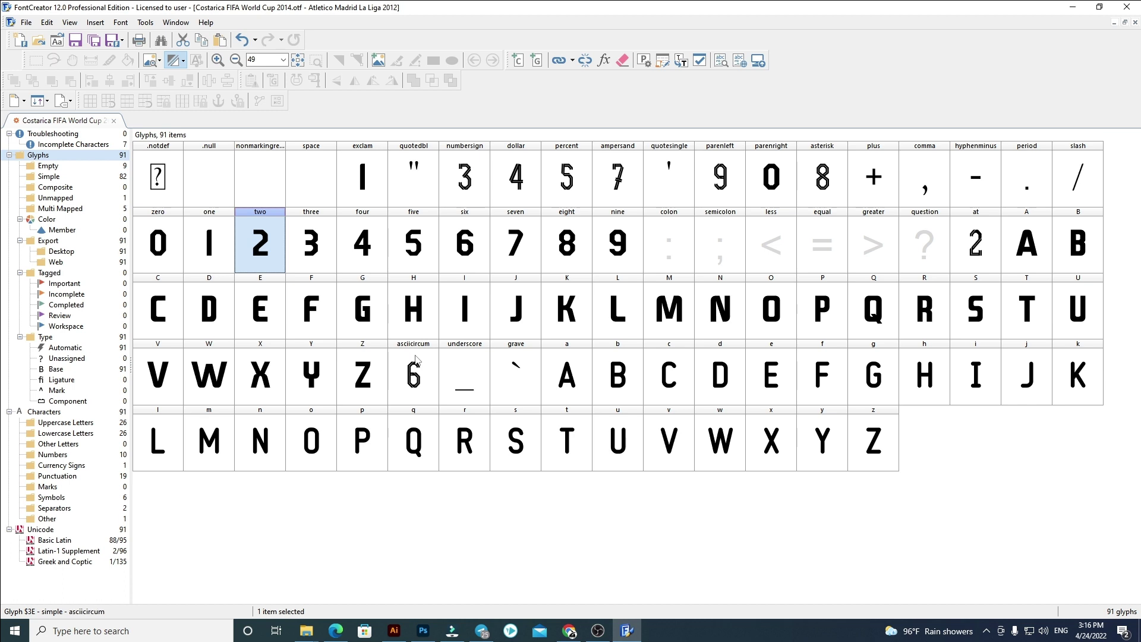
pyautogui.click(976, 252)
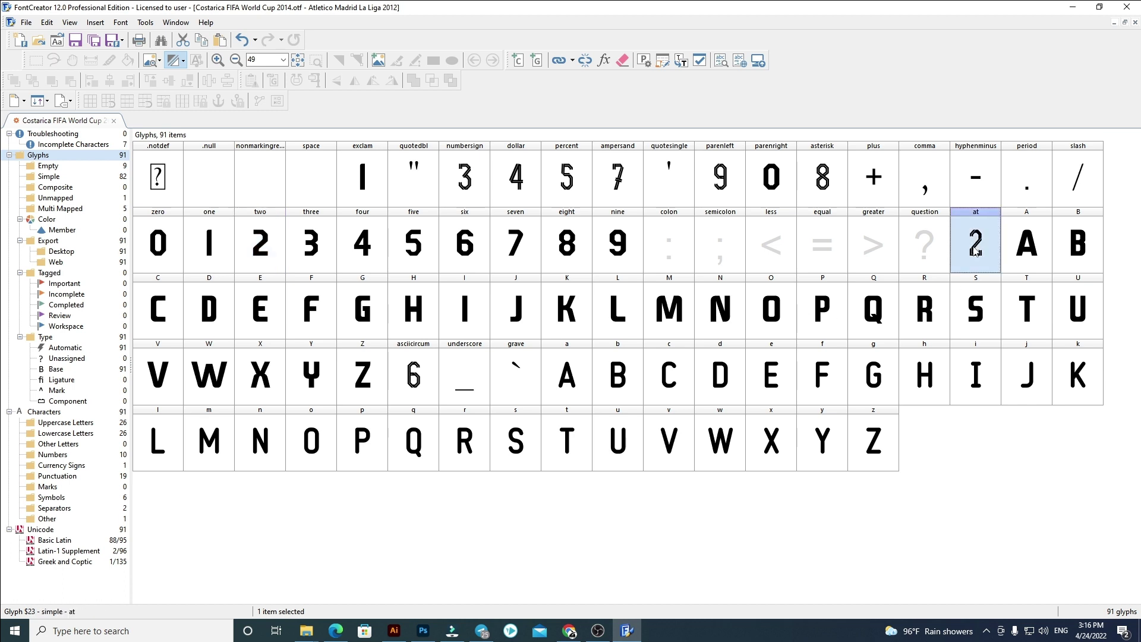
pyautogui.click(326, 249)
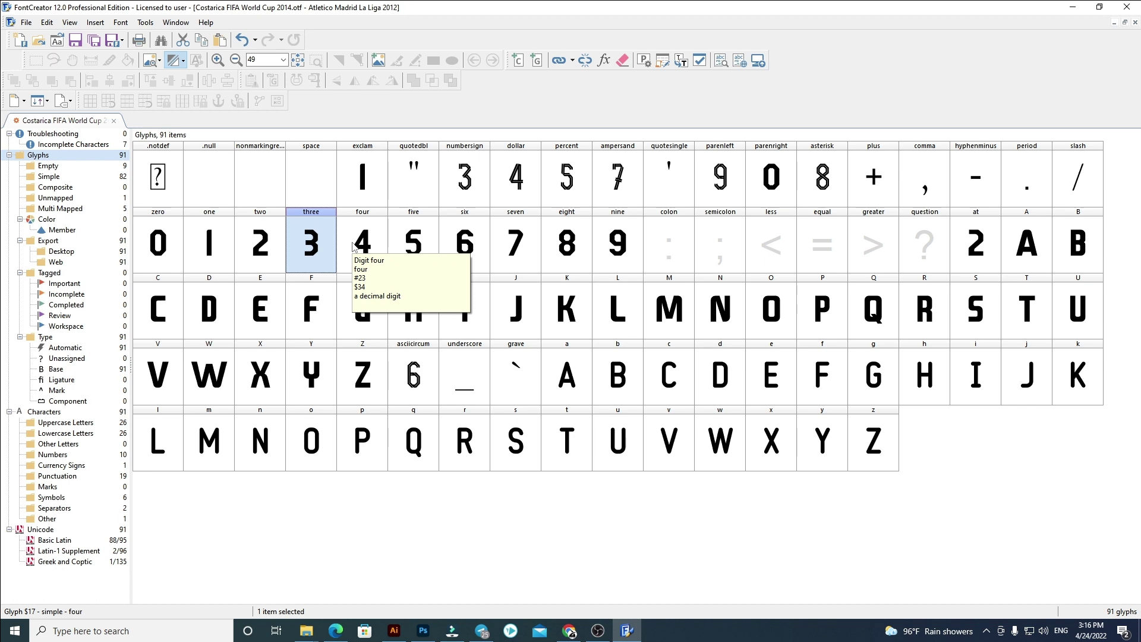
pyautogui.keyDown('shift'); pyautogui.click(416, 247); pyautogui.keyUp('shift')
pyautogui.moveTo(466, 188); pyautogui.dragTo(465, 189)
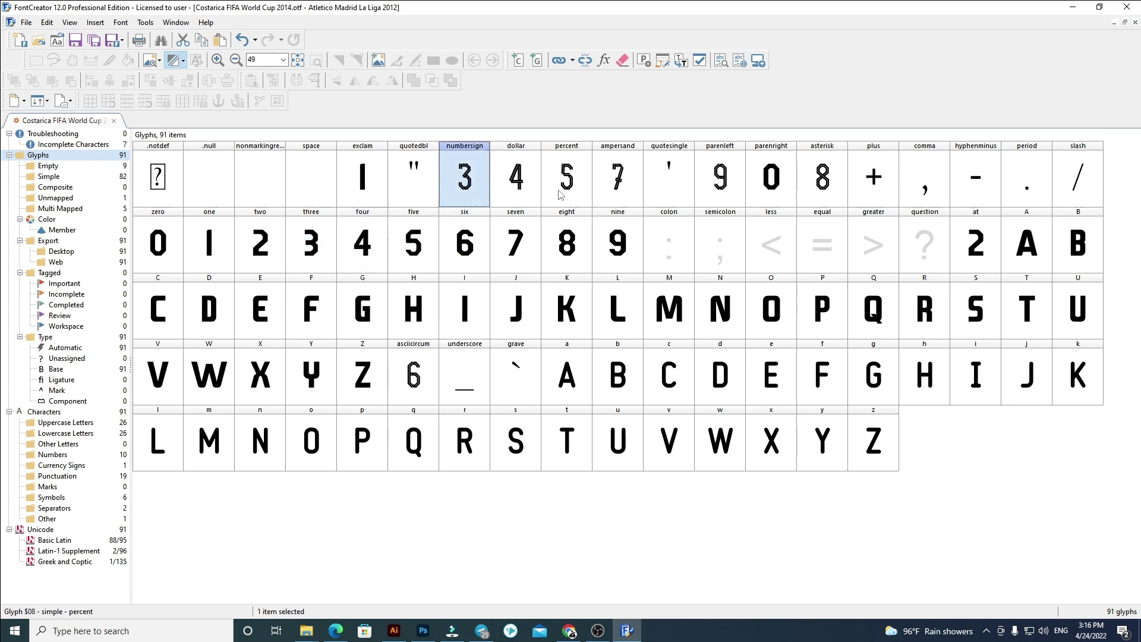
# Copy the seven glyph into ampersand and the eight glyph into asterisk
pyautogui.click(531, 240)
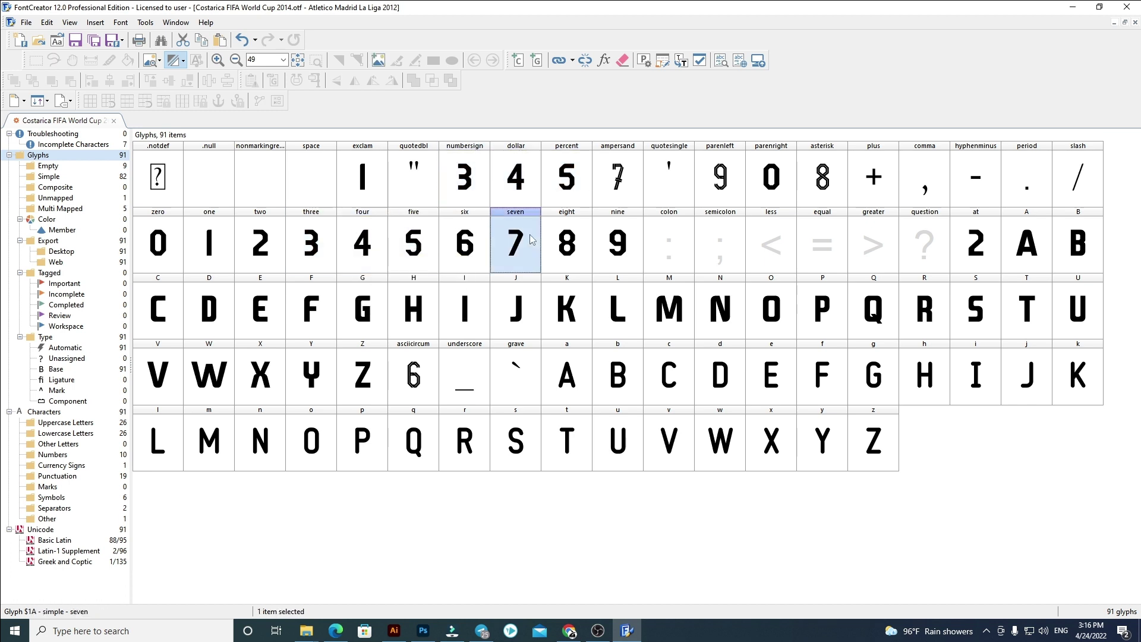
pyautogui.click(624, 192)
pyautogui.hotkey('ctrl', 'v')
pyautogui.click(561, 241)
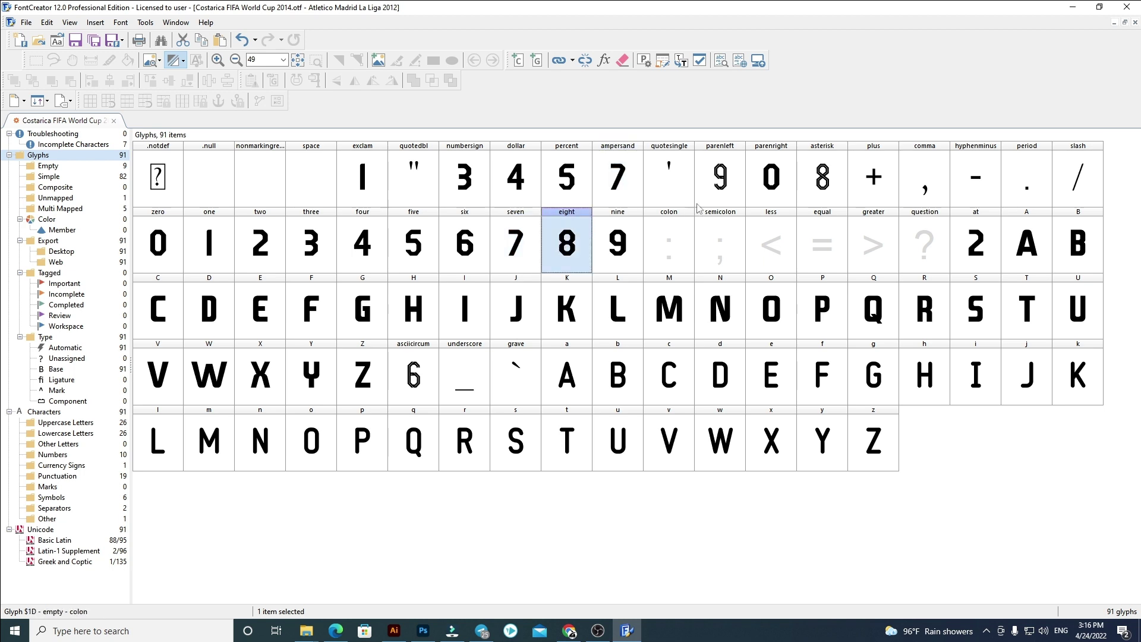
pyautogui.click(812, 187)
# Copy the nine glyph into parenleft and the six glyph into asciicircum
pyautogui.click(611, 260)
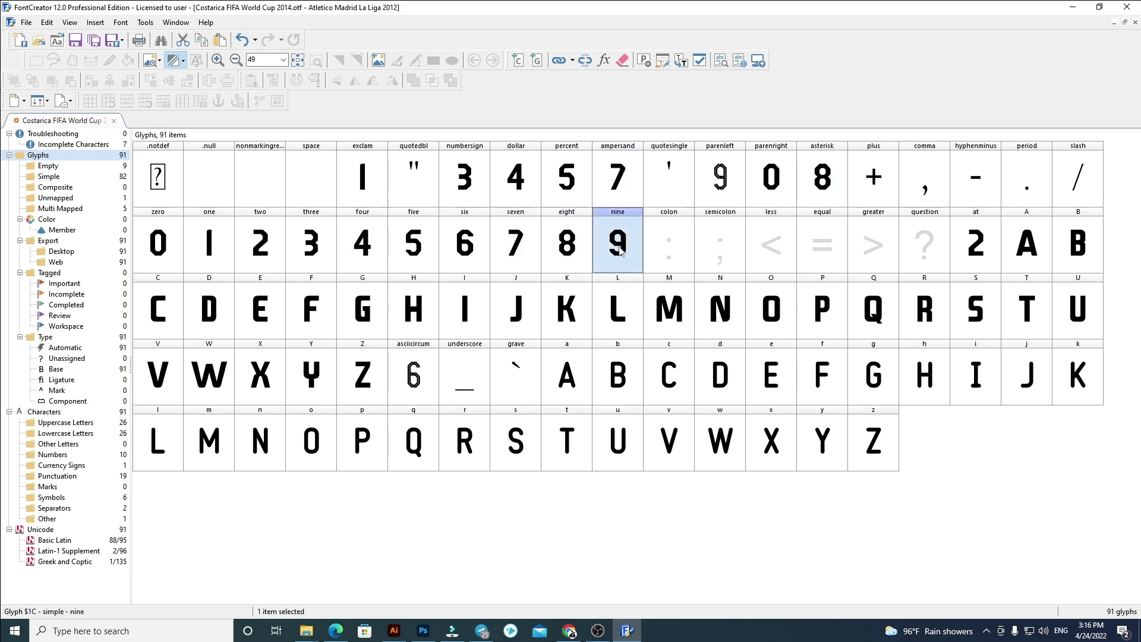
pyautogui.hotkey('shift', '9')
pyautogui.hotkey('ctrl', 'v')
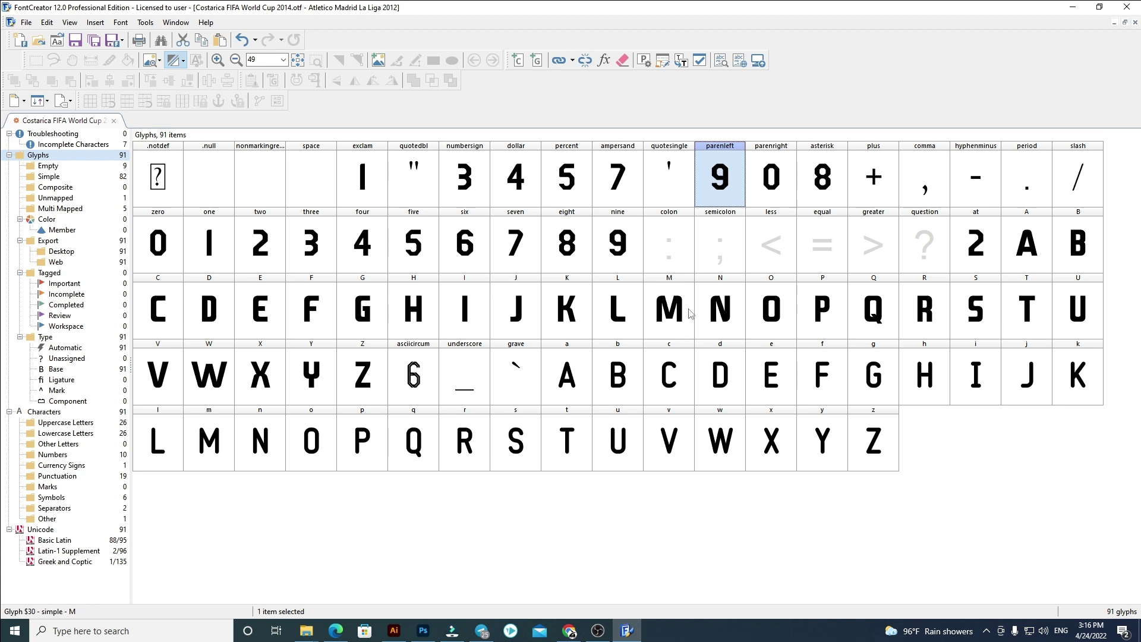
pyautogui.click(453, 249)
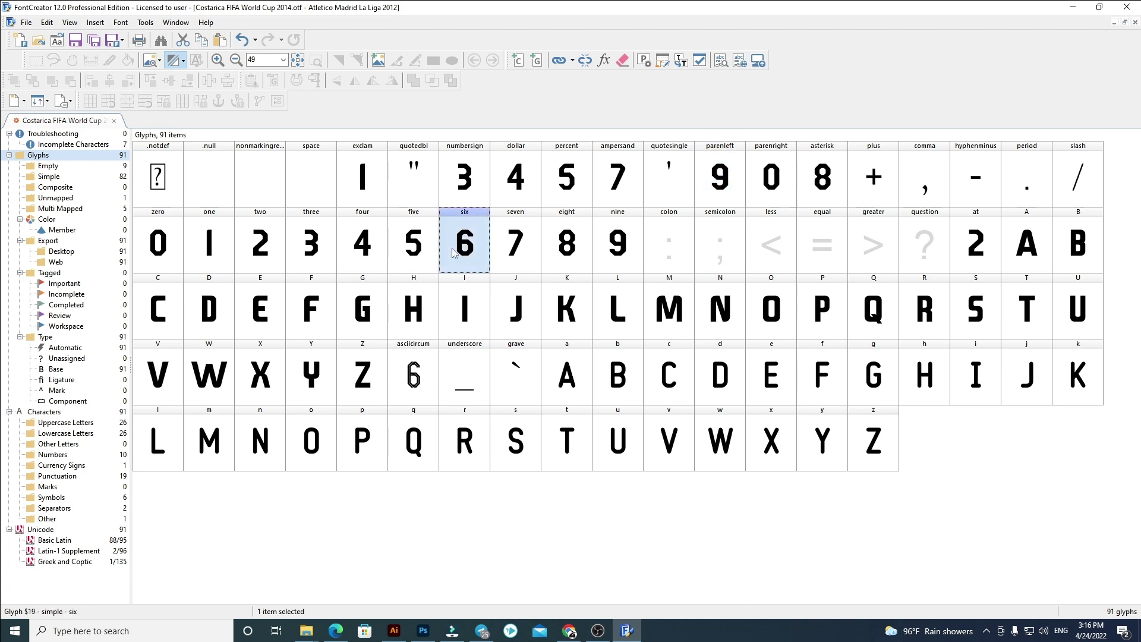
pyautogui.click(436, 352)
pyautogui.hotkey('ctrl', 'v')
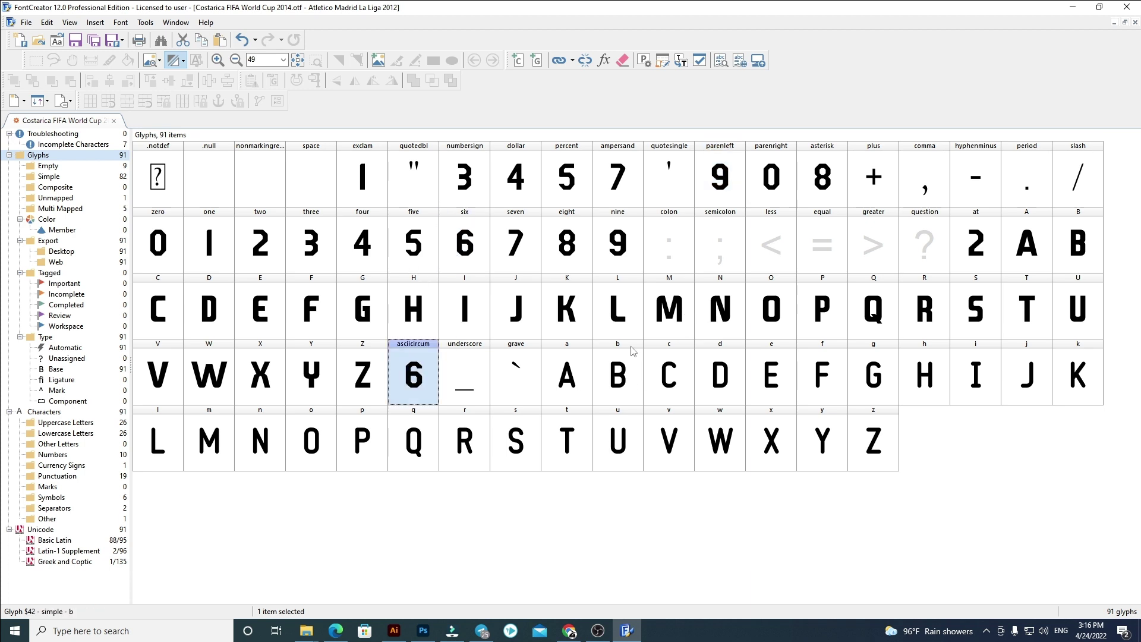
# Copy the uppercase glyphs A to Z over the lowercase glyphs a to z
pyautogui.click(1014, 241)
pyautogui.keyDown('shift'); pyautogui.click(363, 385); pyautogui.keyUp('shift')
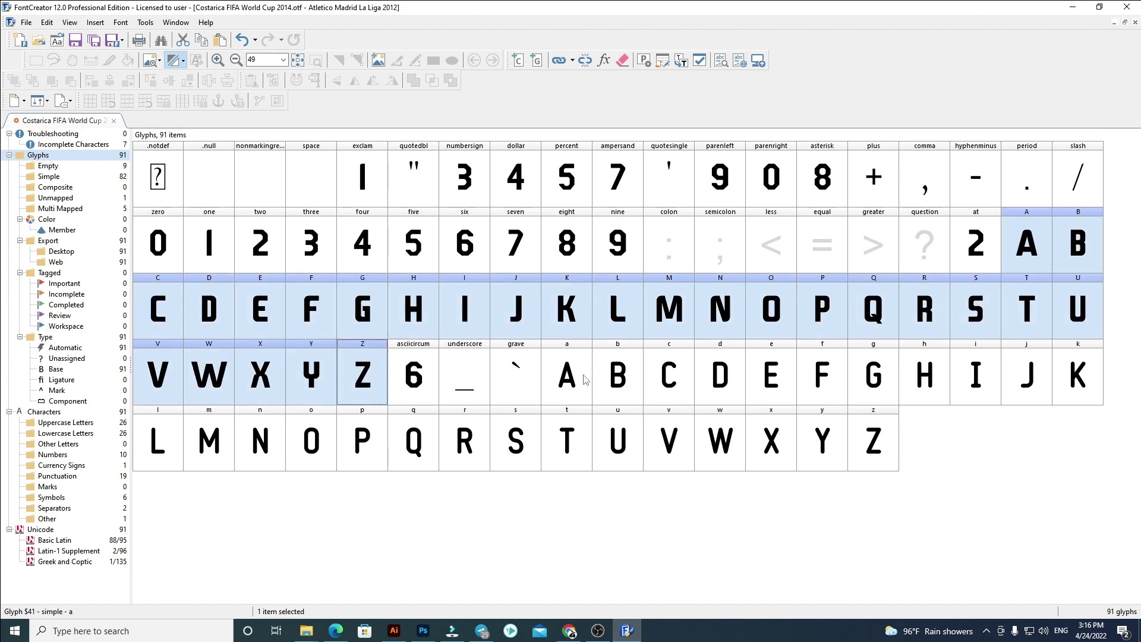
pyautogui.click(590, 373)
pyautogui.keyDown('shift'); pyautogui.click(876, 455); pyautogui.keyUp('shift')
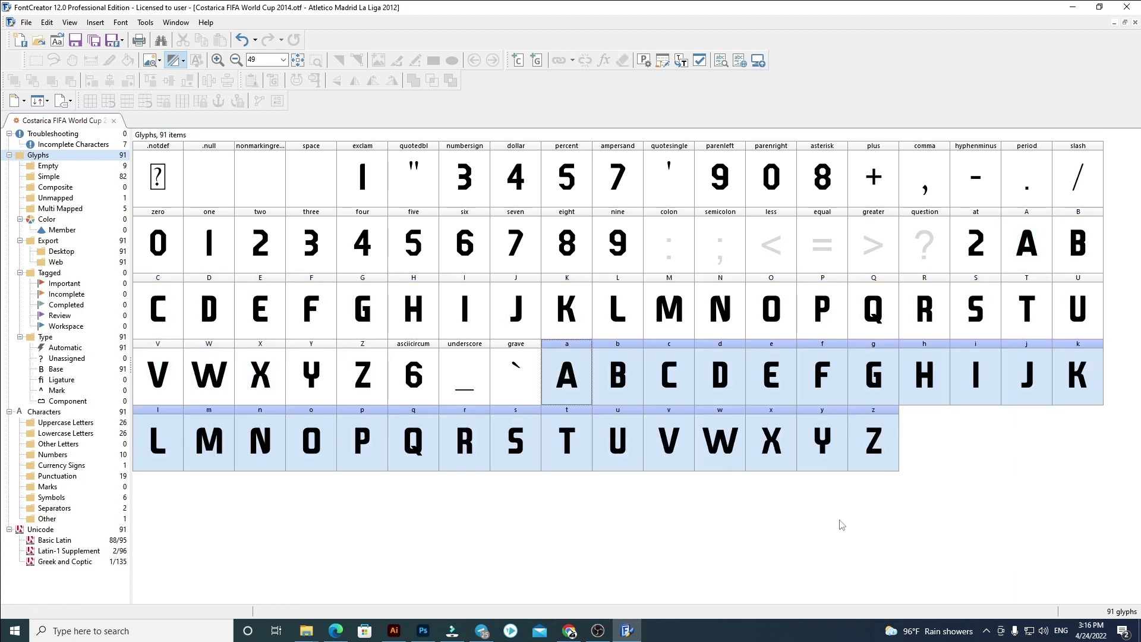
pyautogui.click(840, 521)
# Switch to Illustrator and copy the whole title text "Atletico Madrid La Liga 2012"
pyautogui.click(393, 630)
pyautogui.doubleClick(413, 153)
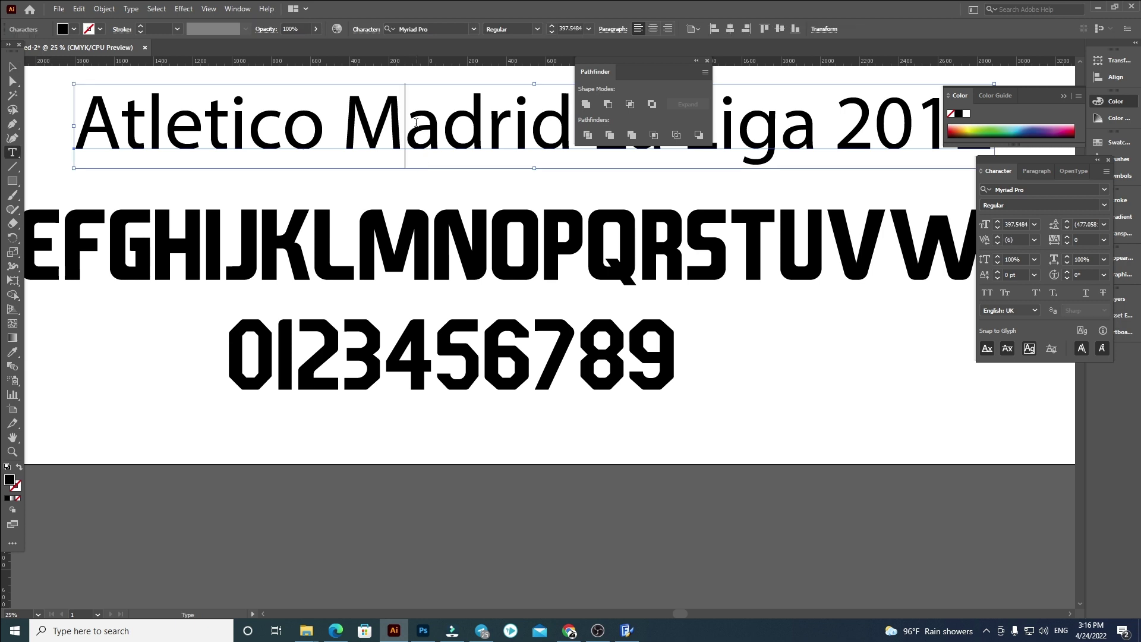
pyautogui.hotkey('ctrl', 'a')
# Return to FontCreator and set the font's name to "Atletico Madrid La Liga 2012" in its properties
pyautogui.click(627, 630)
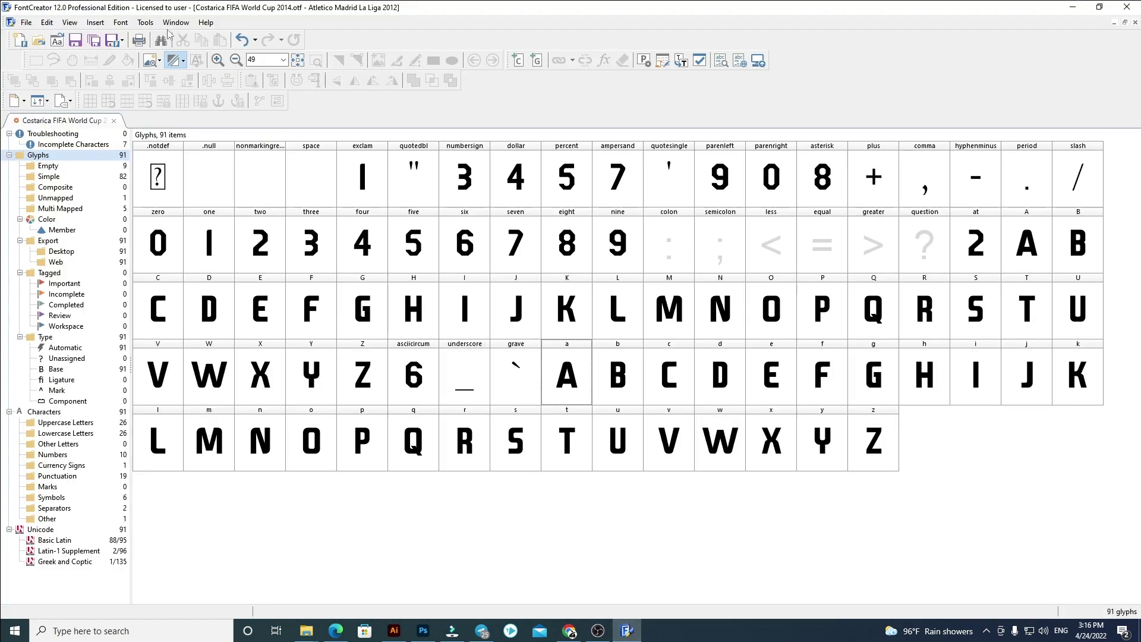
pyautogui.click(143, 22)
pyautogui.click(134, 36)
pyautogui.click(621, 200)
pyautogui.hotkey('ctrl', 'a')
pyautogui.write('Atletico Madrid La Liga 2012')
pyautogui.click(625, 458)
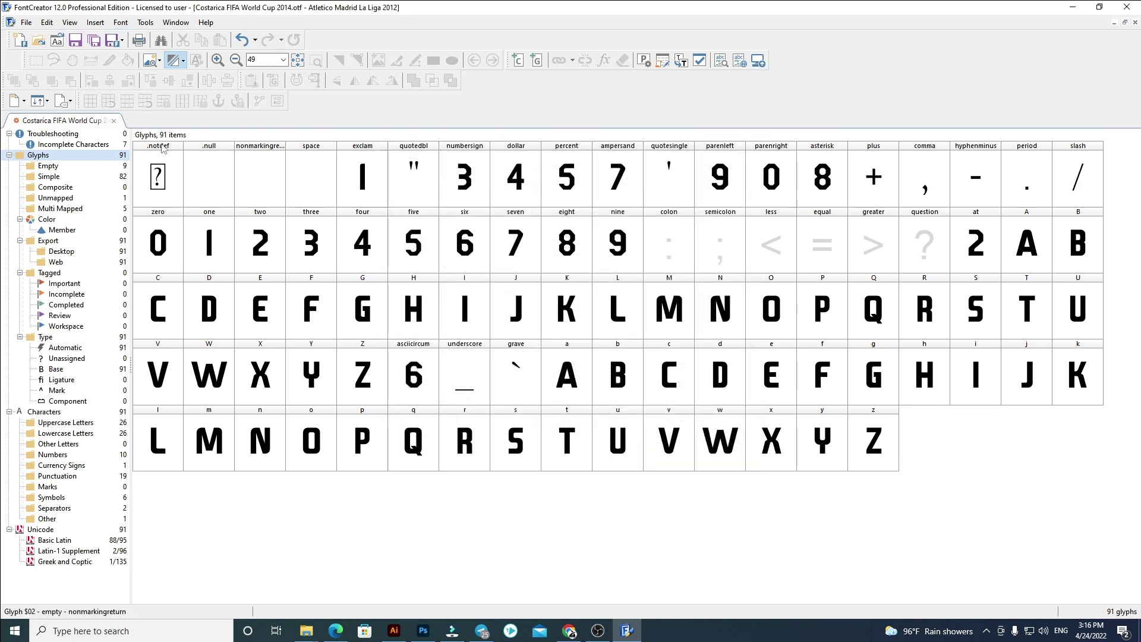
# Start an OpenType export and create a folder named "Atletico Madrid La Liga 2012" inside Font Design on drive D
pyautogui.click(26, 22)
pyautogui.moveTo(87, 194)
pyautogui.click(196, 194)
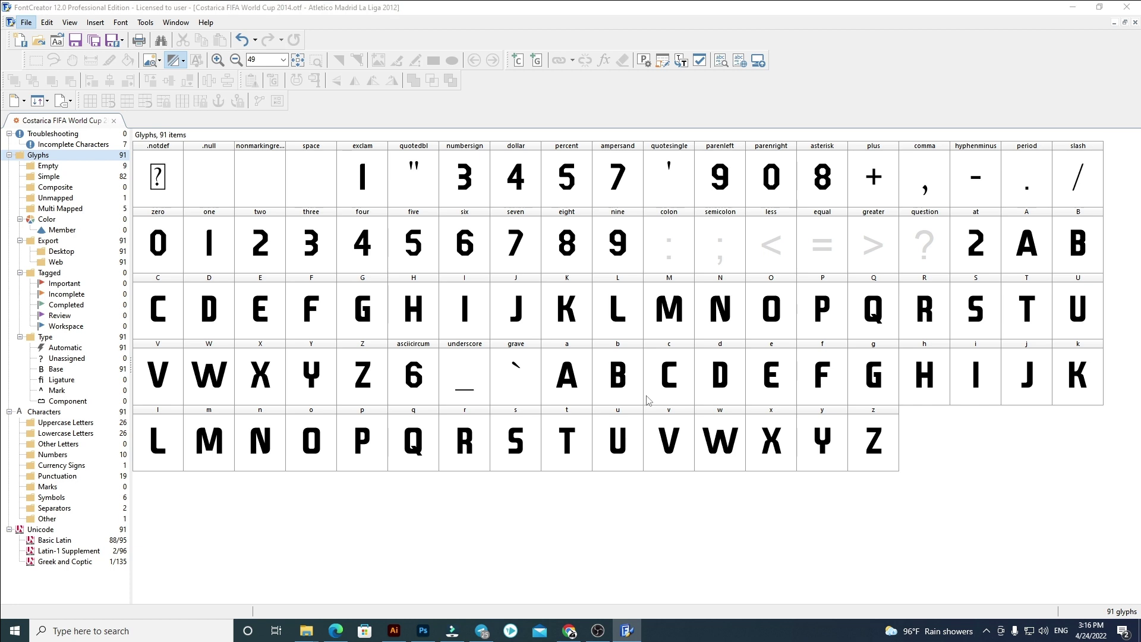
pyautogui.click(557, 383)
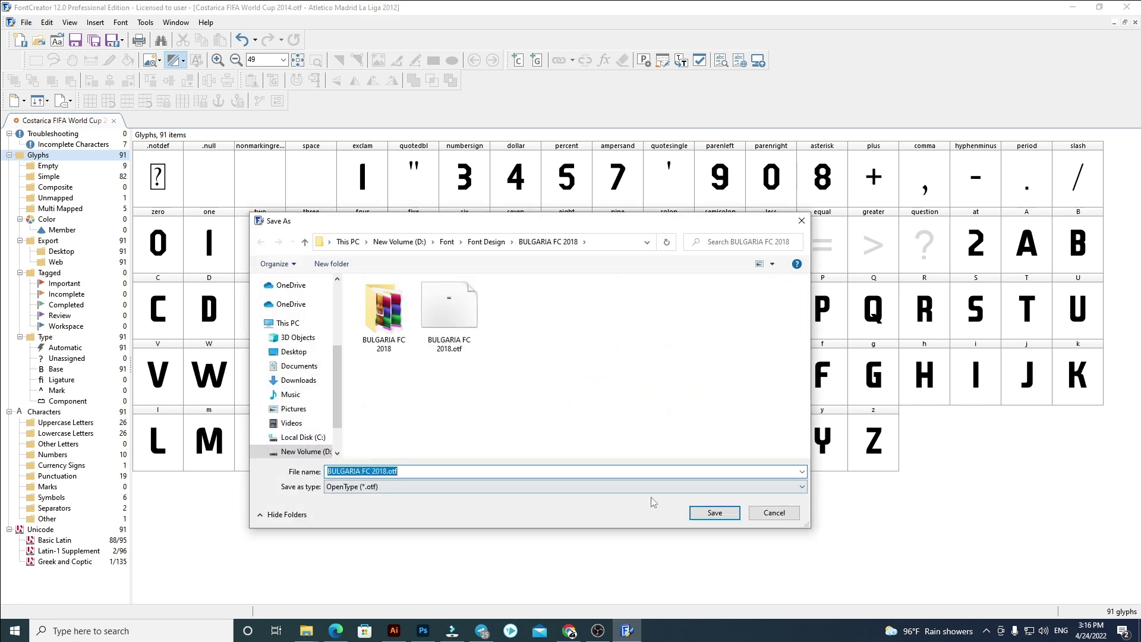
pyautogui.click(495, 244)
pyautogui.click(331, 263)
pyautogui.write('Atletico Madrid La Liga 2012')
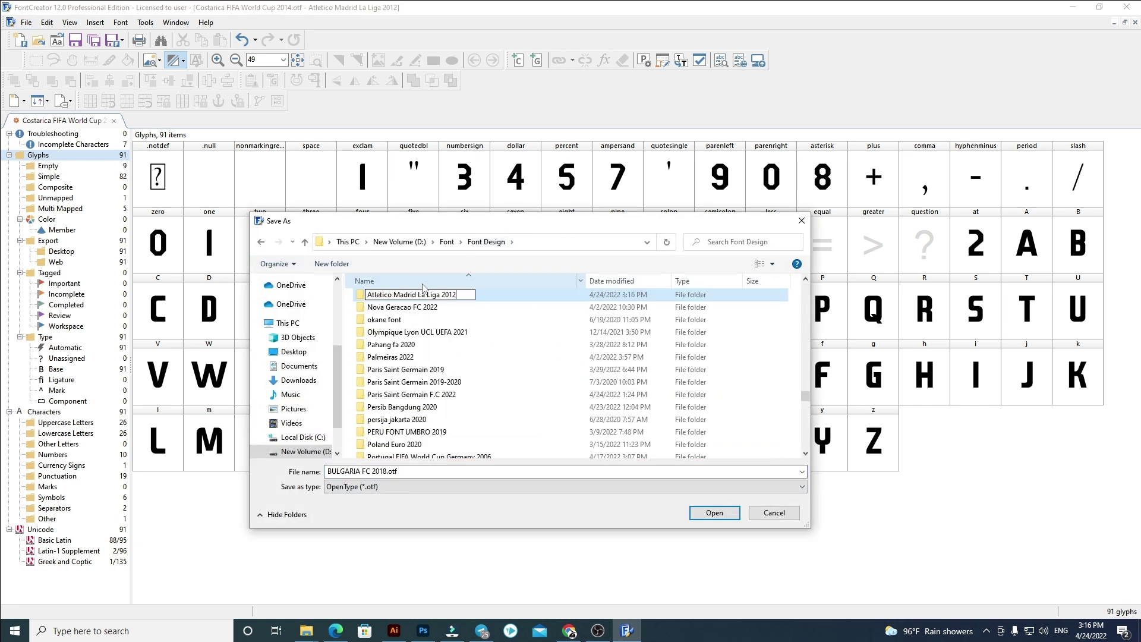
# Save the OpenType font in the new folder under the name "Atletico Madrid La Liga 2012"
pyautogui.doubleClick(501, 299)
pyautogui.write('Atletico Madrid La Liga 2012')
pyautogui.click(714, 512)
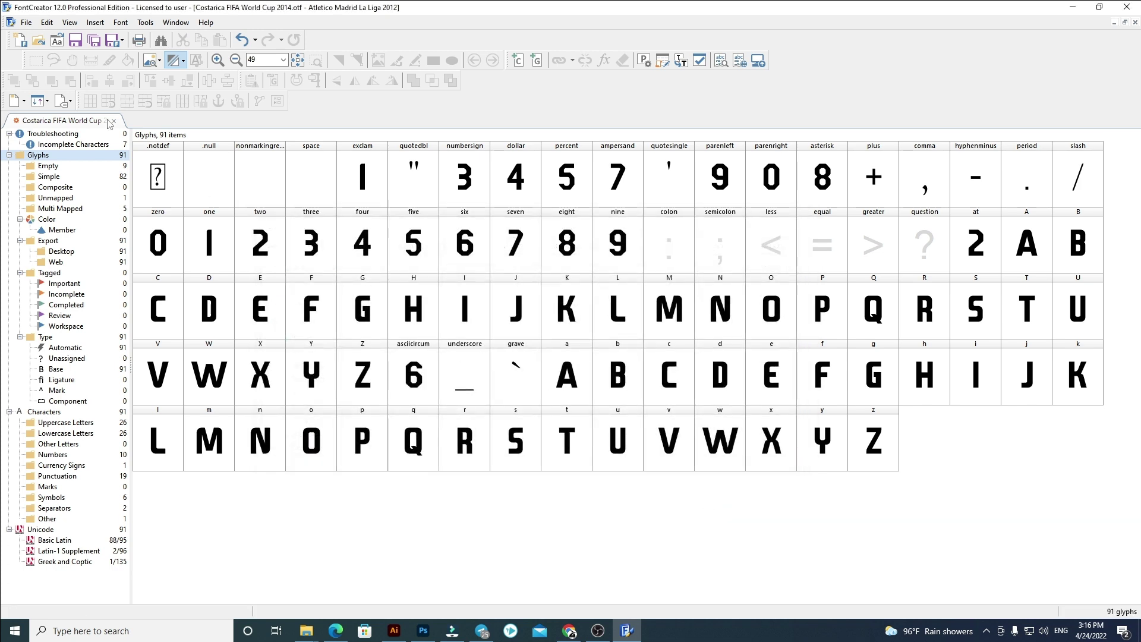
# Export the font as TrueType/OpenType (*.ttf) named "Atletico Madrid La Liga 2012.ttf" in the same folder
pyautogui.click(26, 22)
pyautogui.moveTo(101, 192)
pyautogui.click(202, 192)
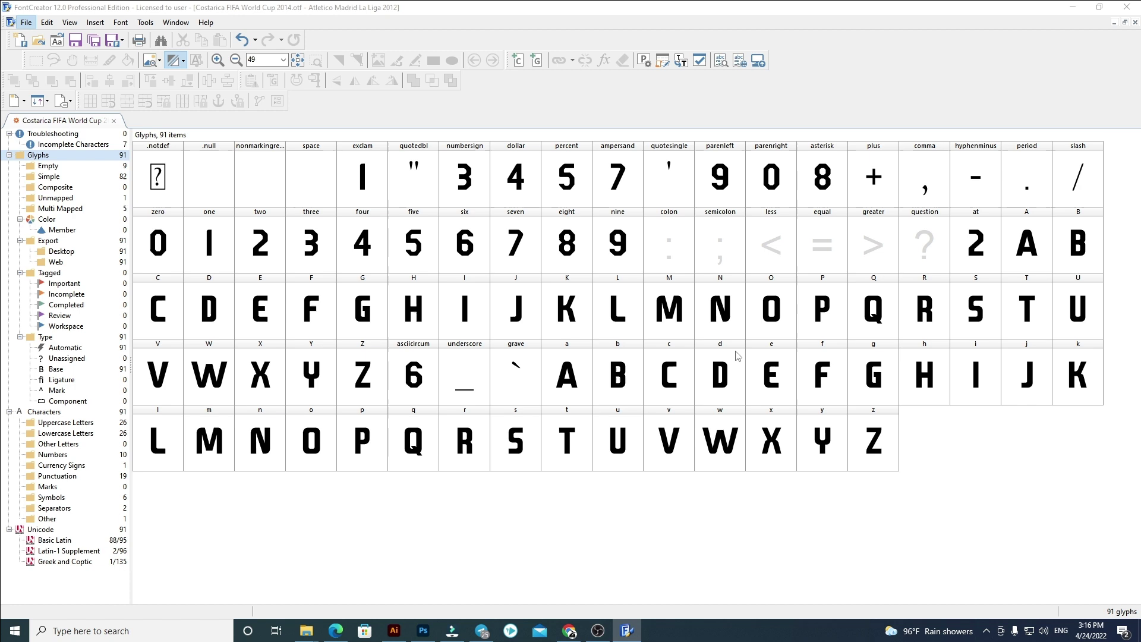
pyautogui.click(555, 380)
pyautogui.click(414, 486)
pyautogui.click(390, 517)
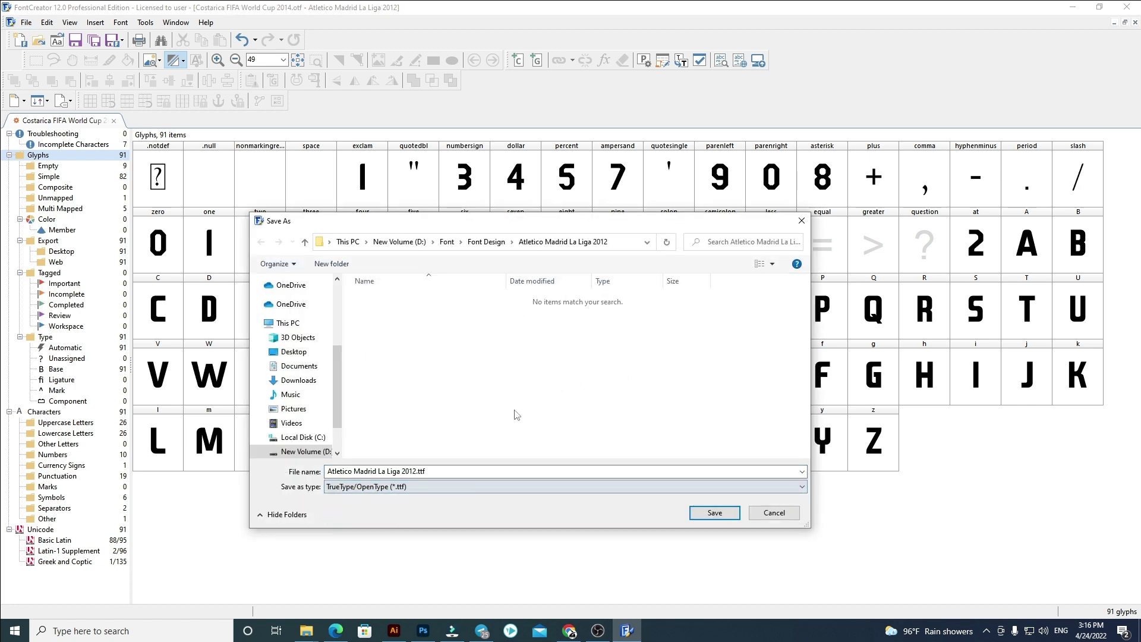
pyautogui.click(701, 508)
# Switch to File Explorer and open the folder D:\Font\Font Design\Atletico Madrid La Liga 2012
pyautogui.moveTo(306, 631)
pyautogui.click(244, 572)
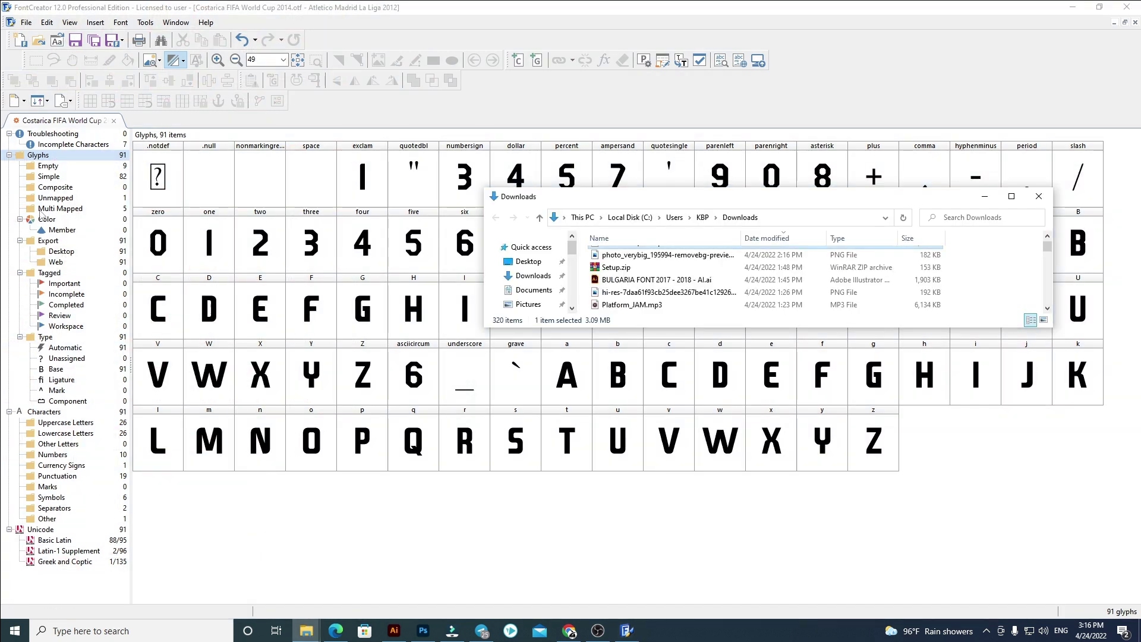
pyautogui.doubleClick(662, 204)
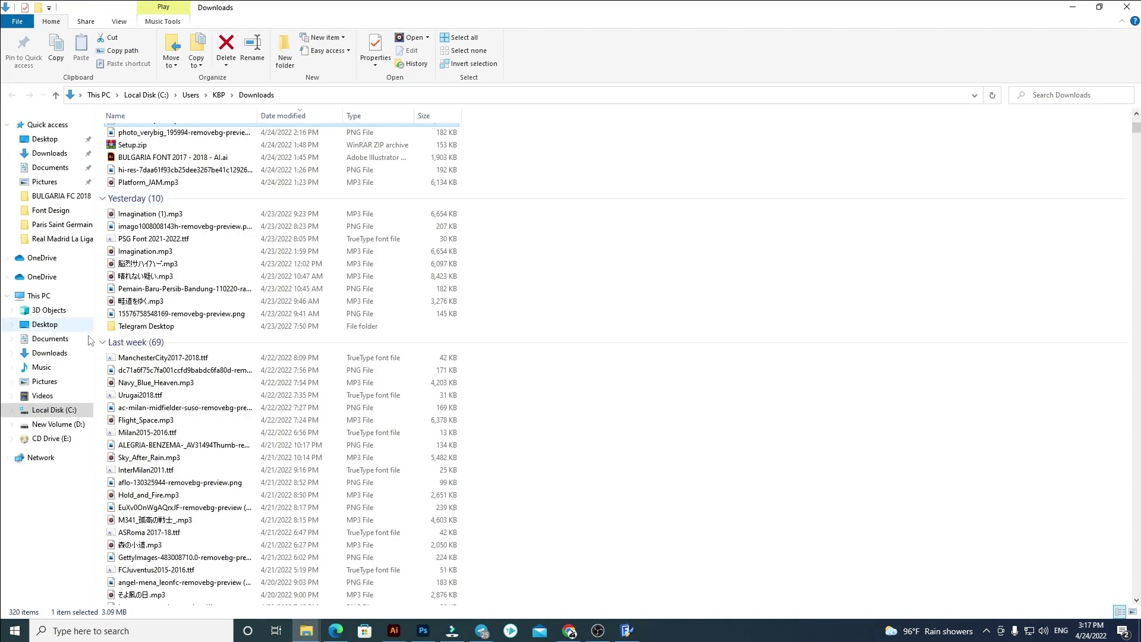
pyautogui.click(57, 424)
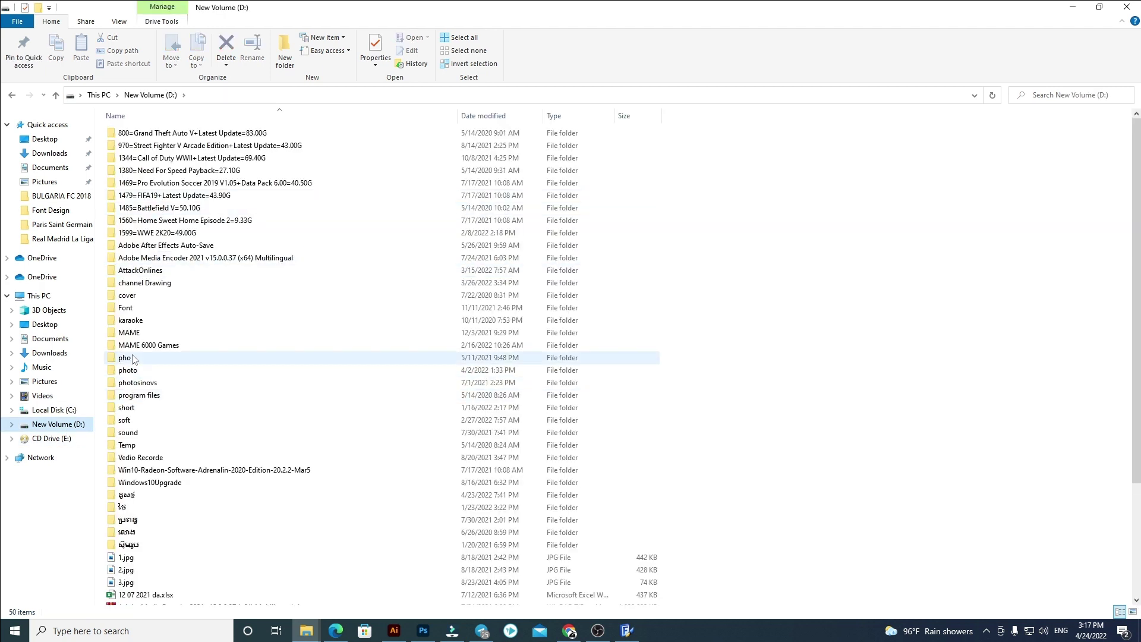
pyautogui.doubleClick(126, 307)
pyautogui.doubleClick(141, 186)
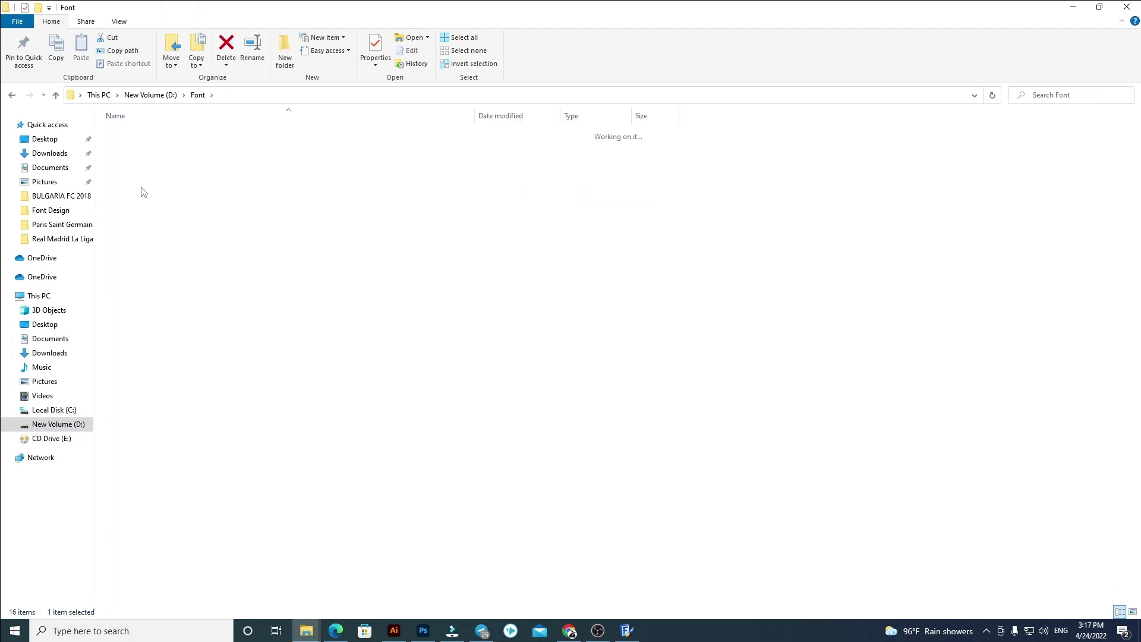
pyautogui.click(158, 197)
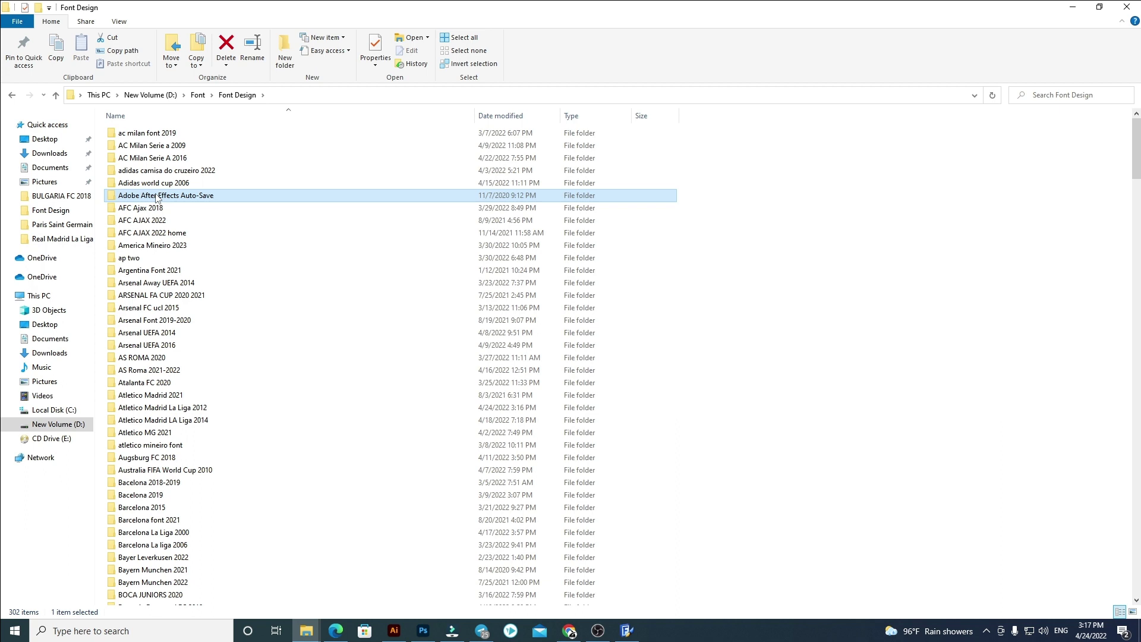
pyautogui.click(219, 208)
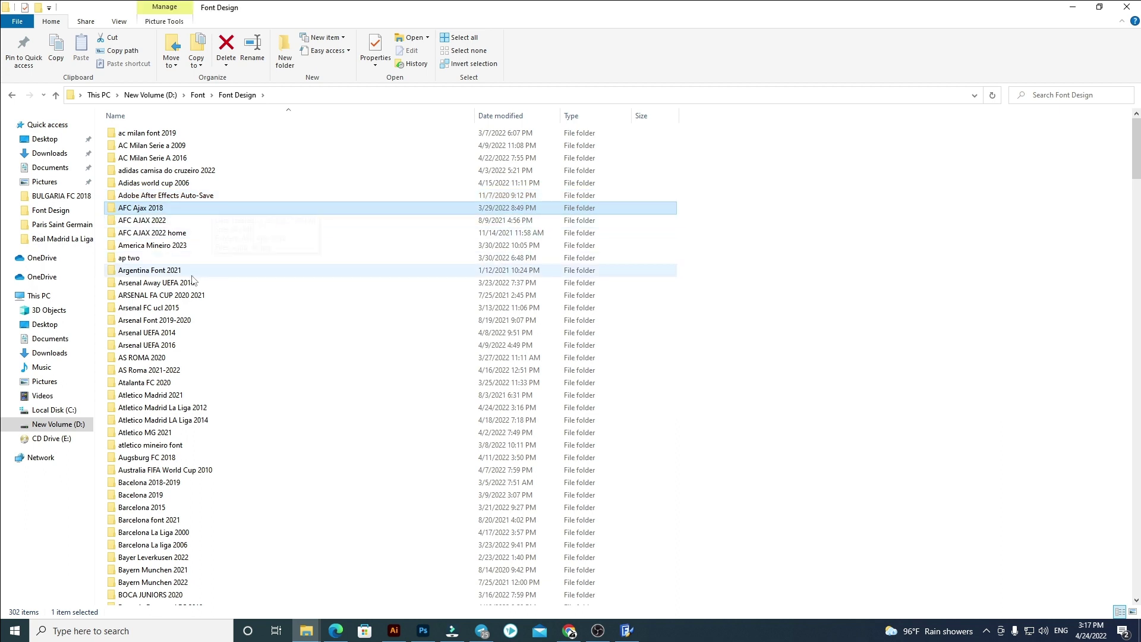
pyautogui.click(188, 409)
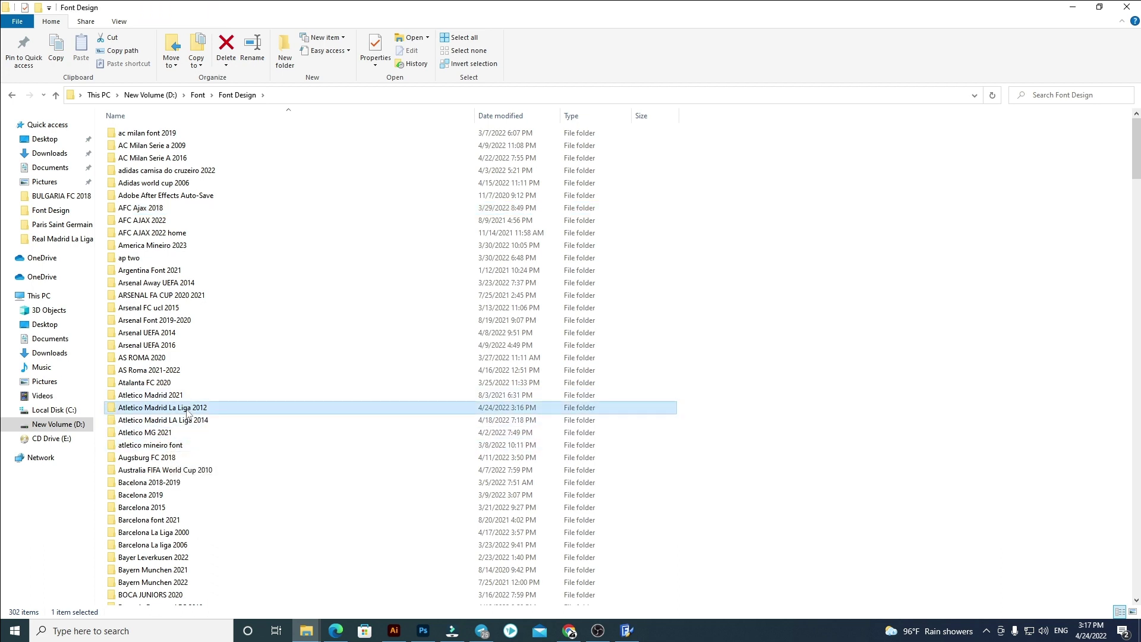
pyautogui.doubleClick(188, 410)
# Install the exported TrueType font Atletico Madrid La Liga 2012 and close its preview
pyautogui.doubleClick(177, 146)
pyautogui.click(177, 158)
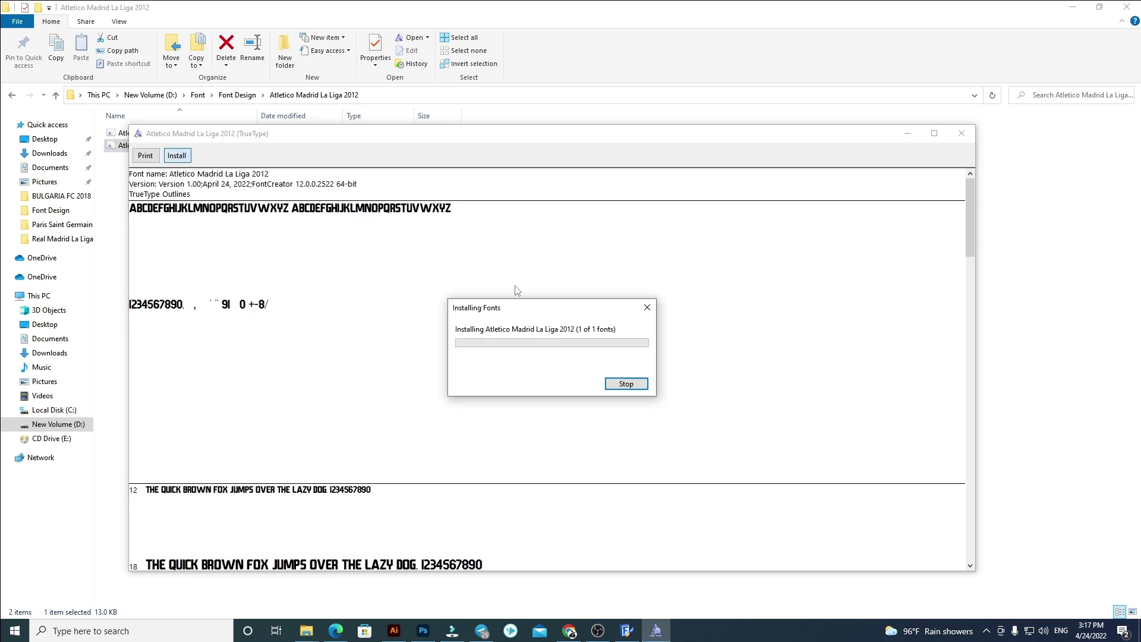
pyautogui.click(961, 135)
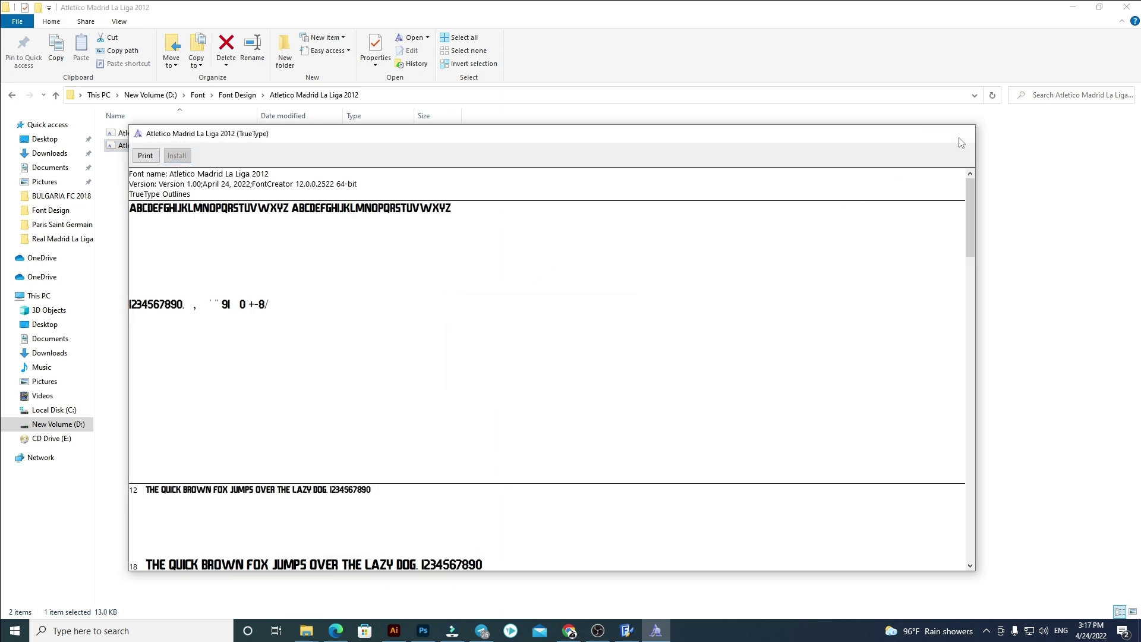
# Switch to Illustrator and set the title text's font to Atletico Madrid La Liga 2012
pyautogui.click(394, 630)
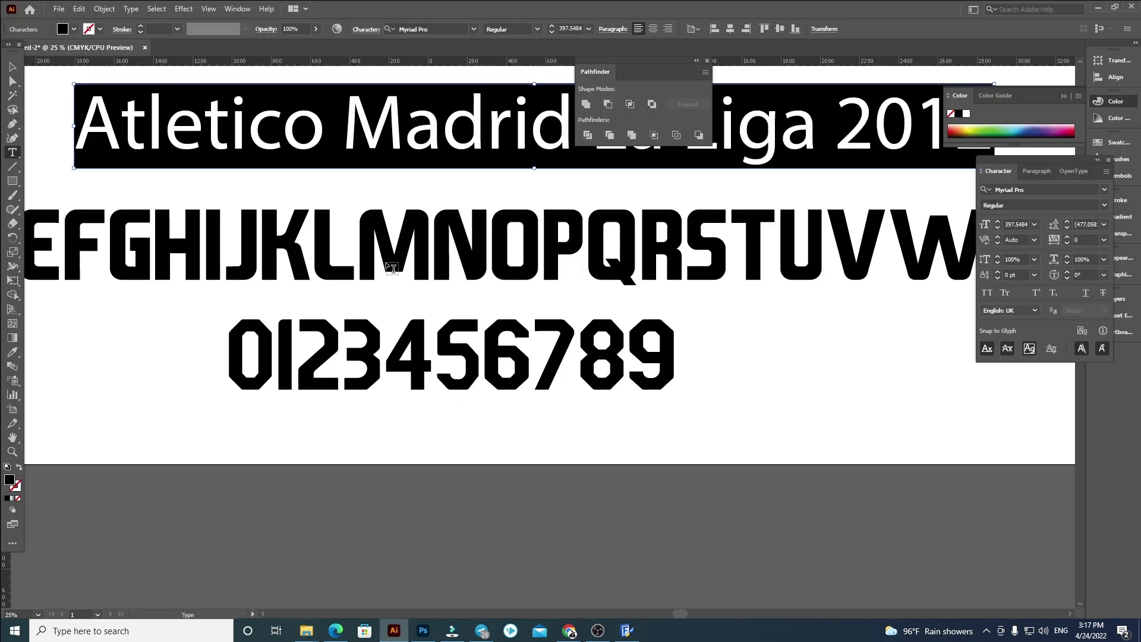
pyautogui.click(349, 127)
pyautogui.click(13, 67)
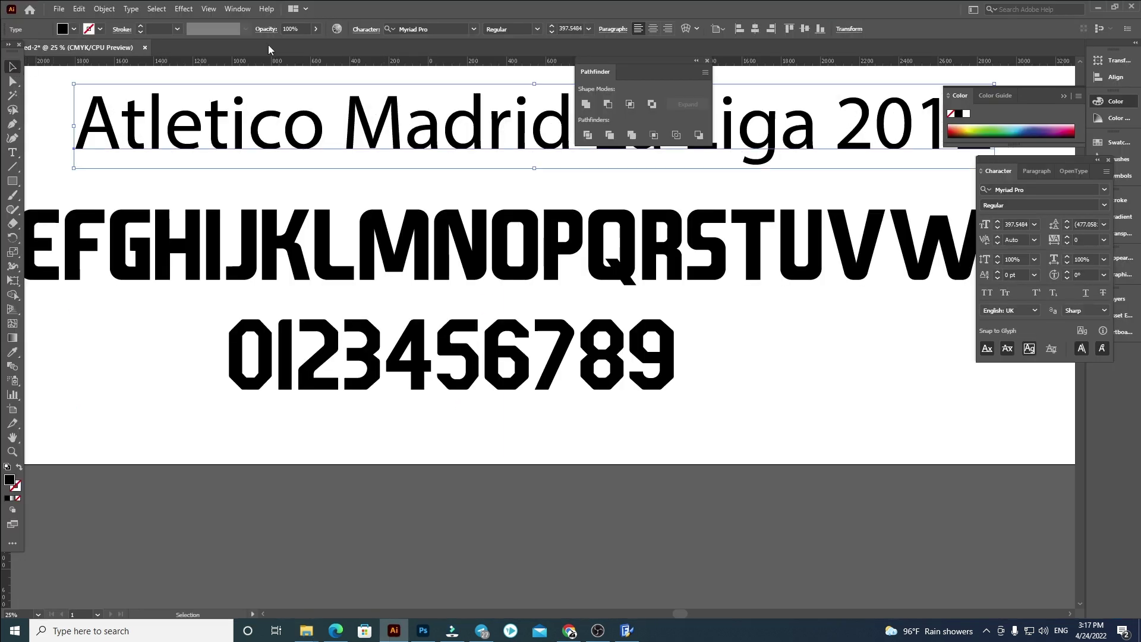
pyautogui.click(419, 28)
pyautogui.write('at')
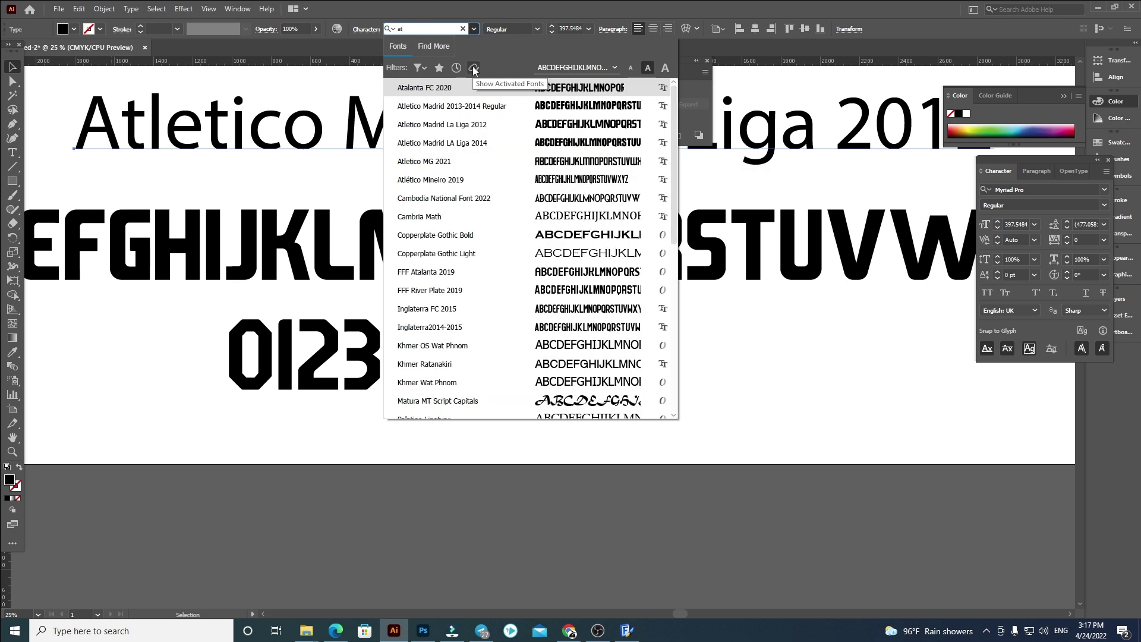
pyautogui.click(441, 124)
pyautogui.keyDown('alt'); pyautogui.scroll(-1, 342, 264); pyautogui.keyUp('alt')
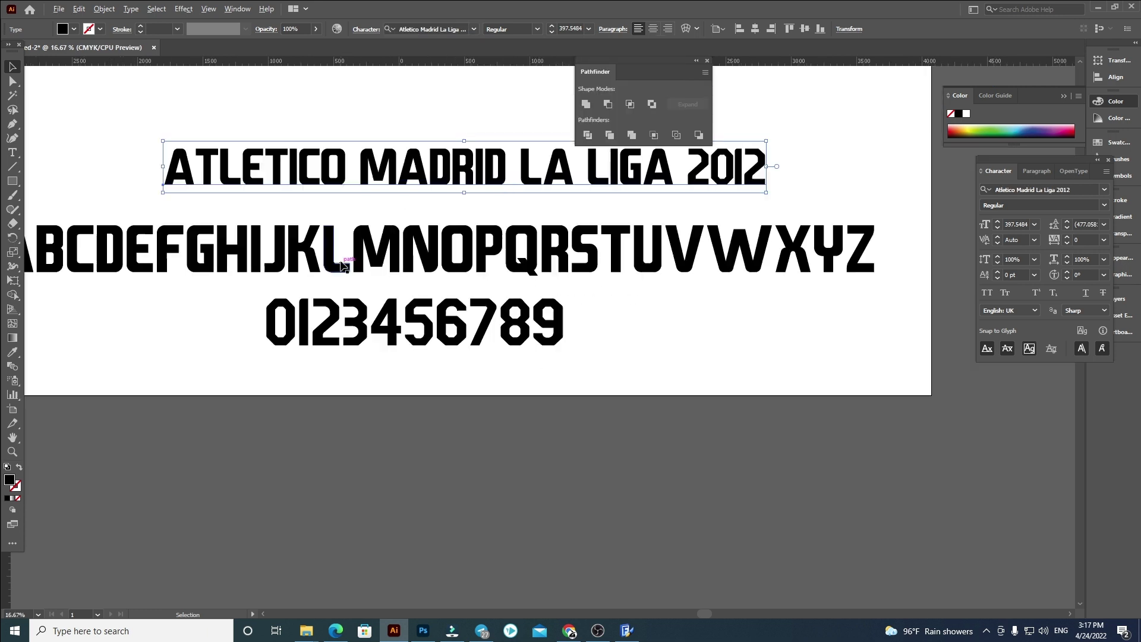
# Move the title so it is roughly centred above the alphabet row, and deselect it
pyautogui.click(748, 350)
pyautogui.moveTo(749, 352); pyautogui.dragTo(798, 479)
pyautogui.click(600, 287)
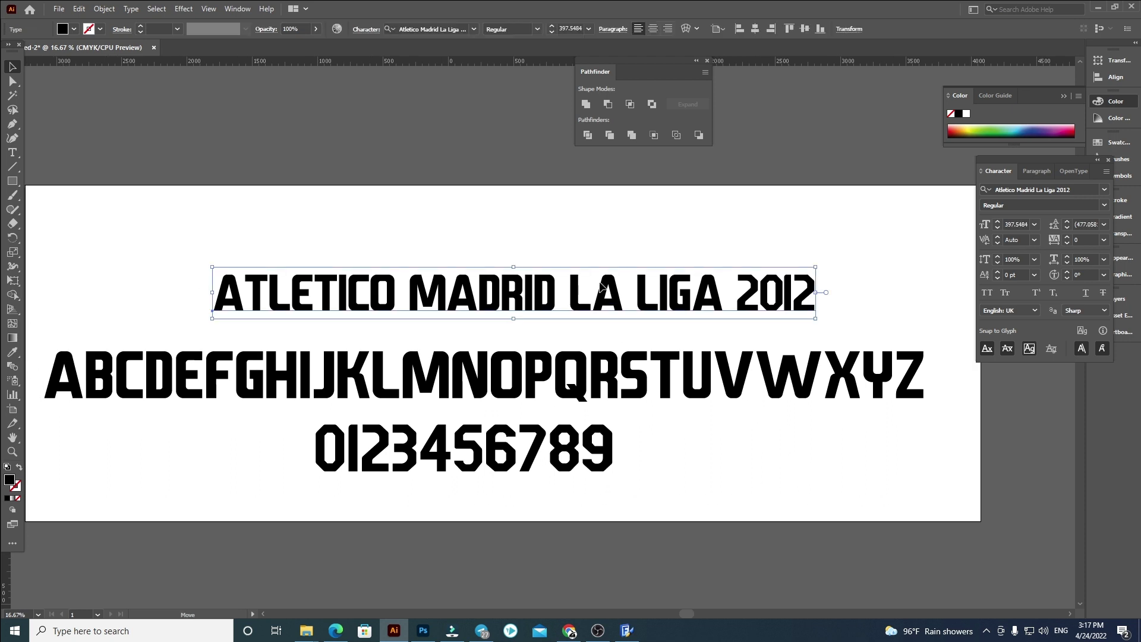
pyautogui.moveTo(601, 286); pyautogui.dragTo(547, 283)
pyautogui.click(551, 239)
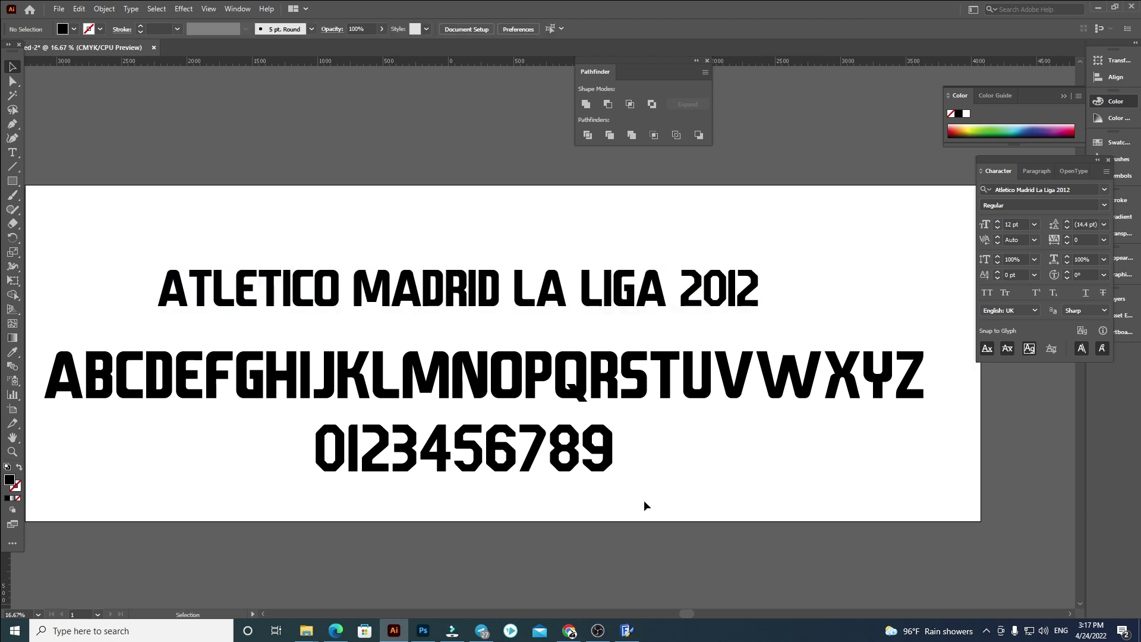
pyautogui.click(598, 631)
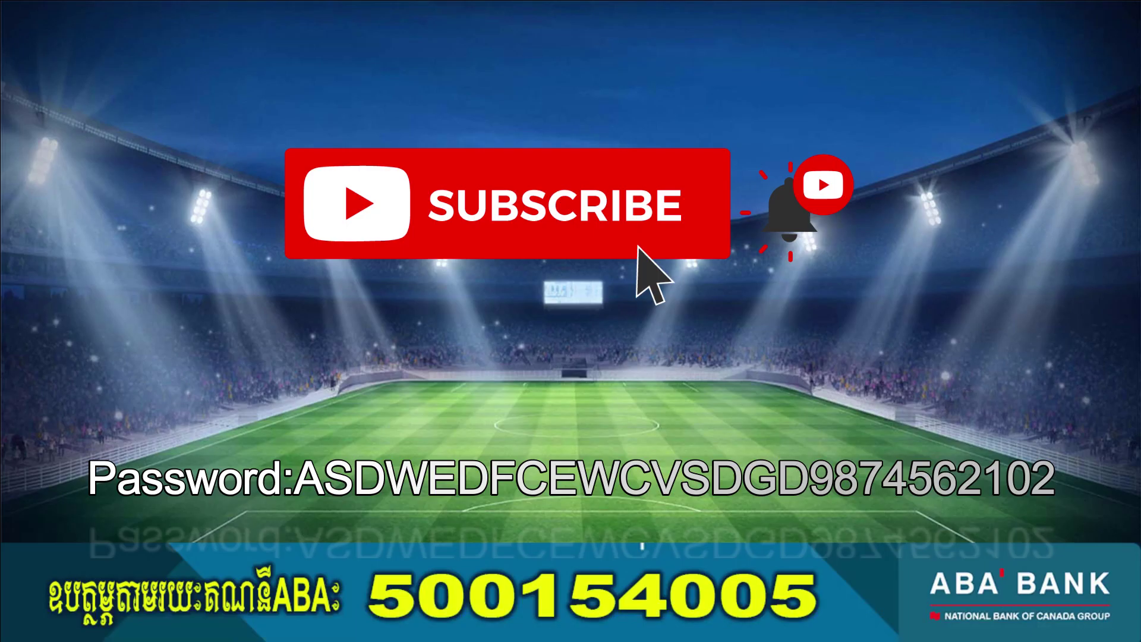